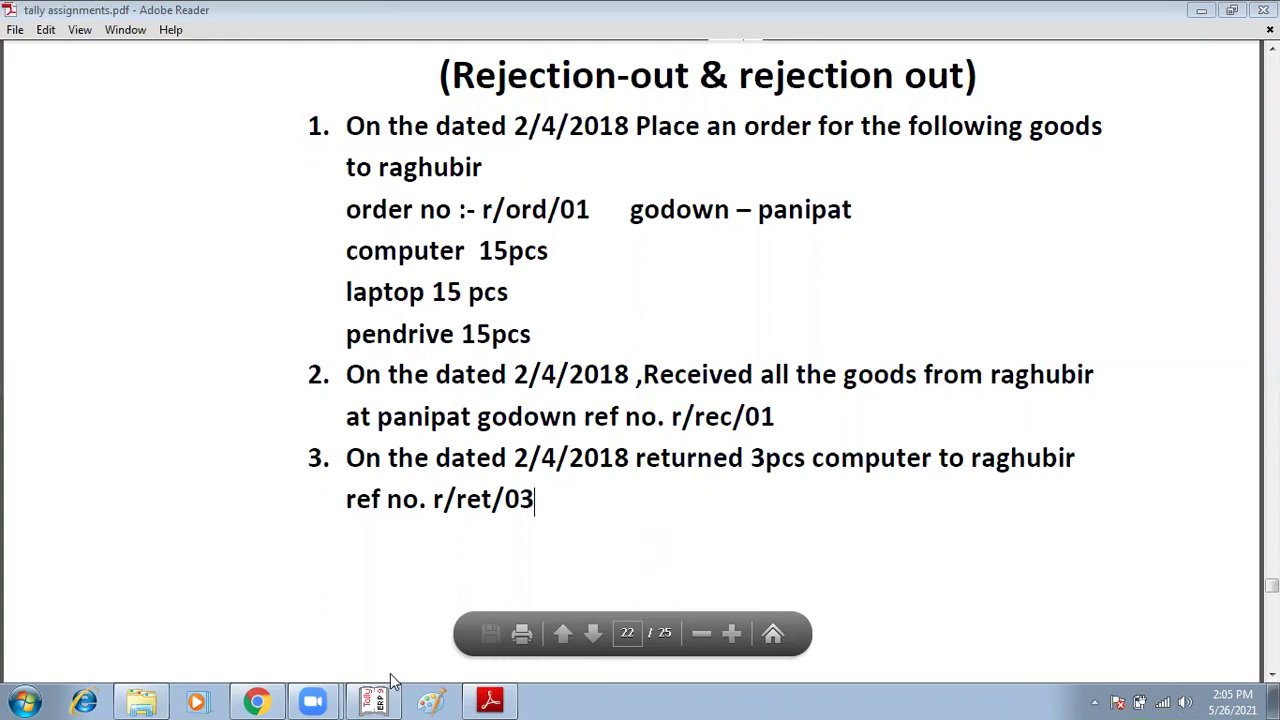
mouse_move(389, 700)
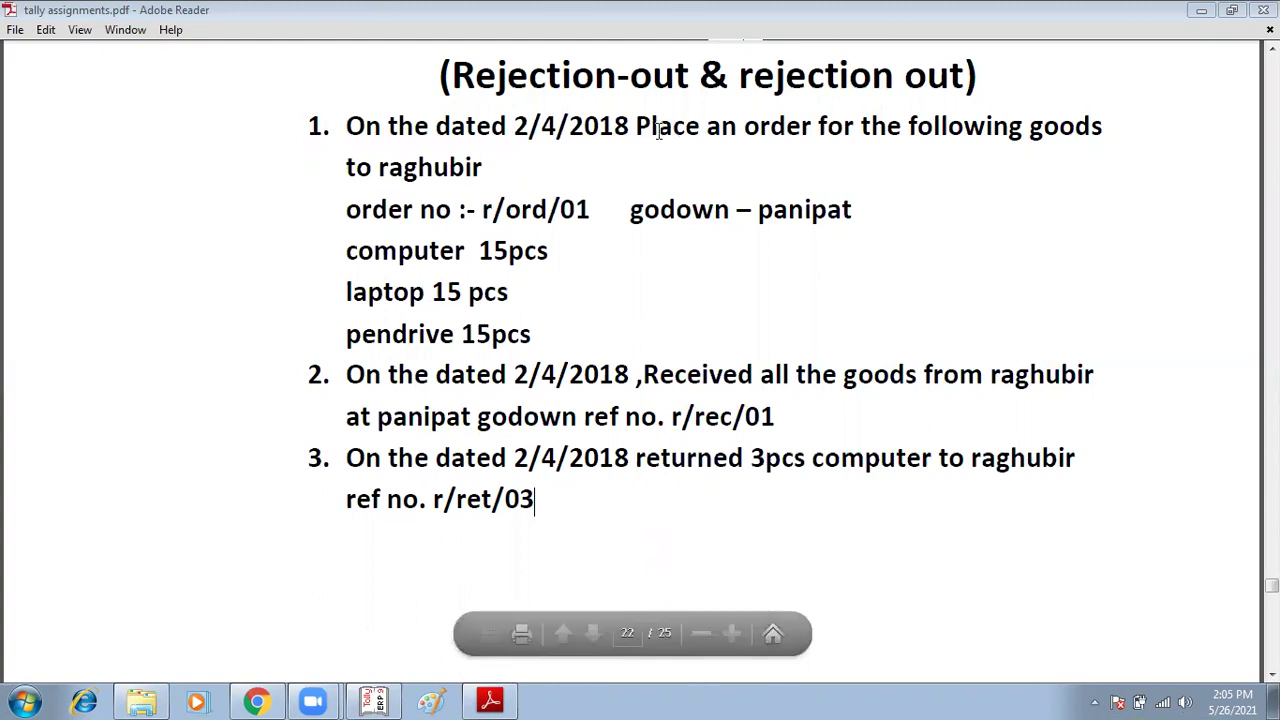
drag(569, 126, 900, 118)
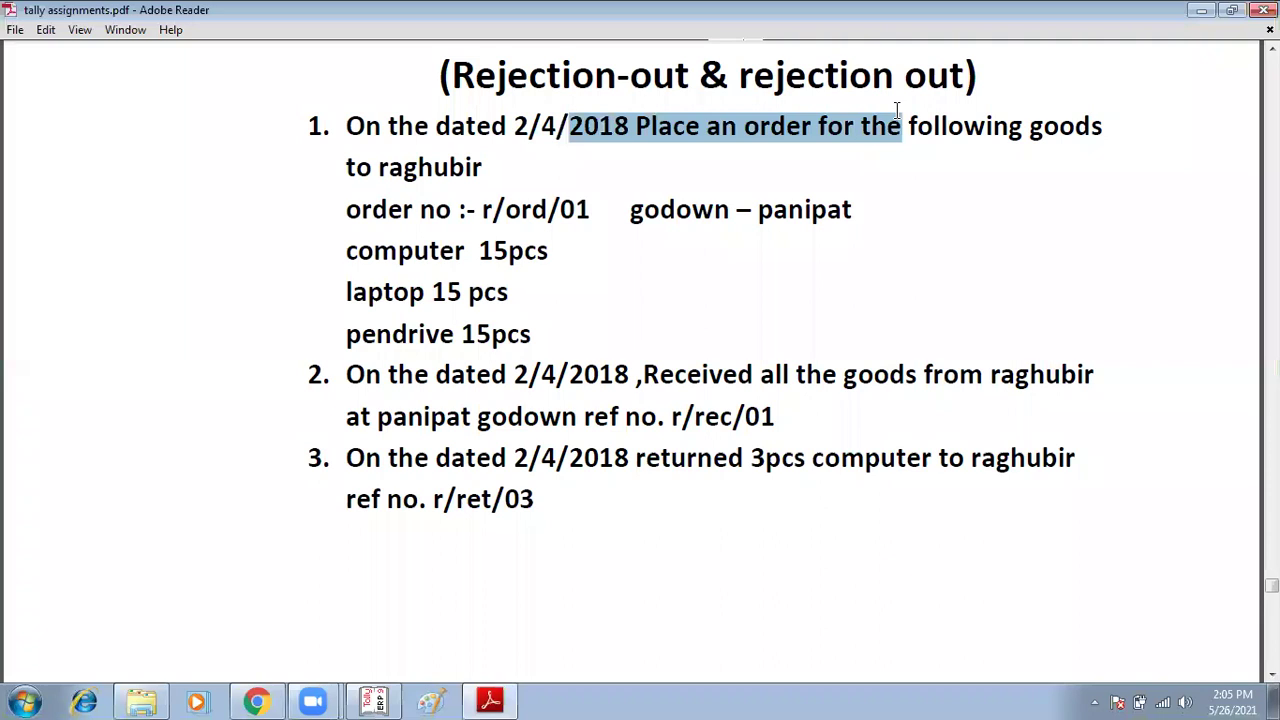
right_click(896, 111)
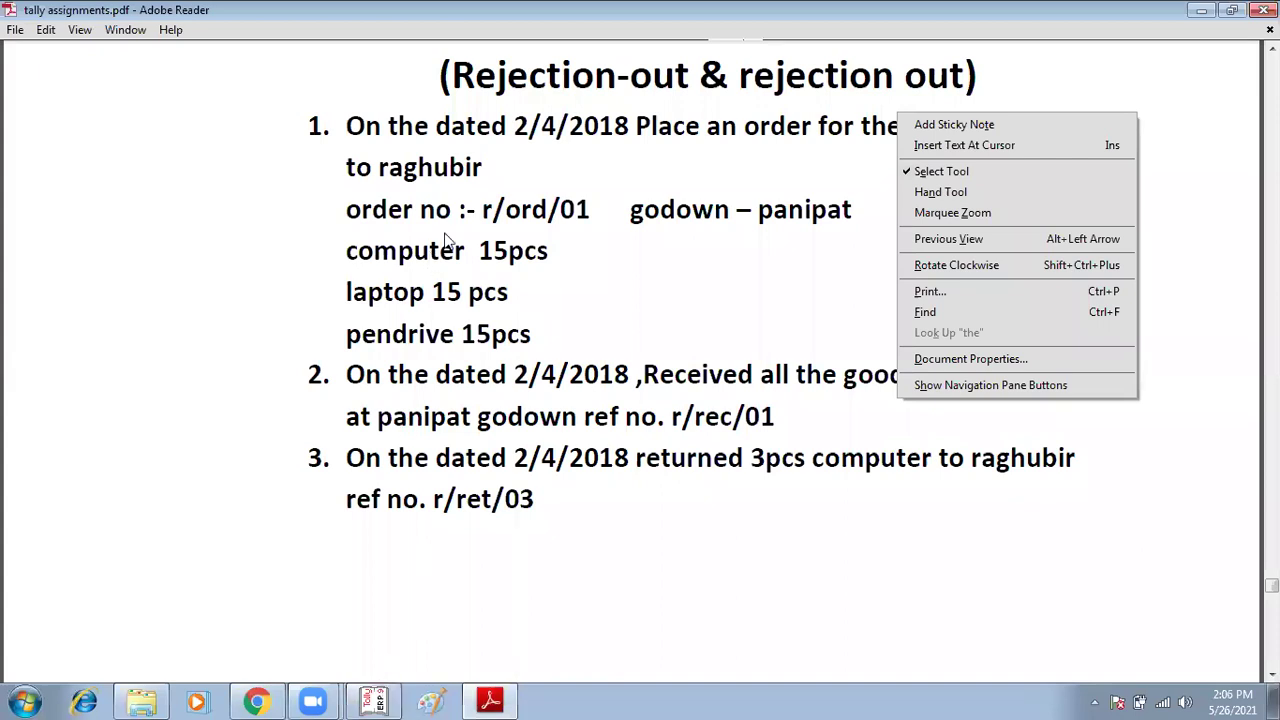
click(468, 205)
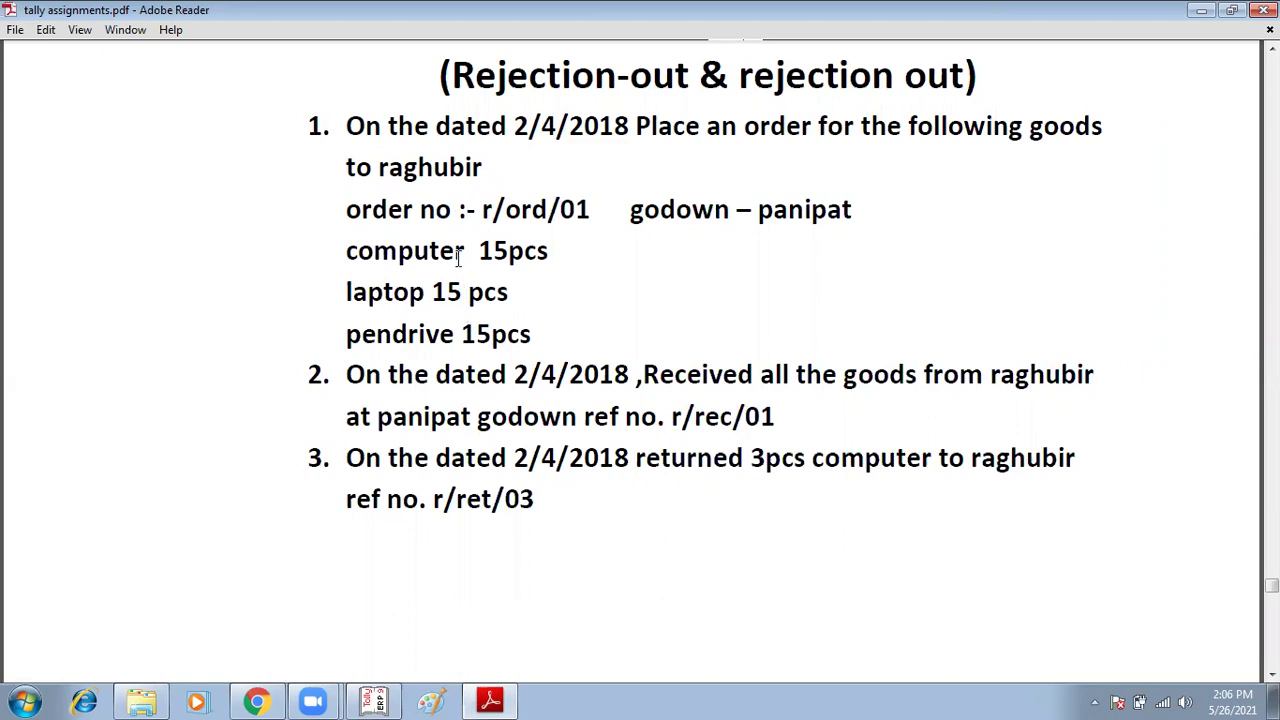
Switch to Tally.ERP 9, work in Educational Mode and open the company BATCH 1 TO 5
click(378, 701)
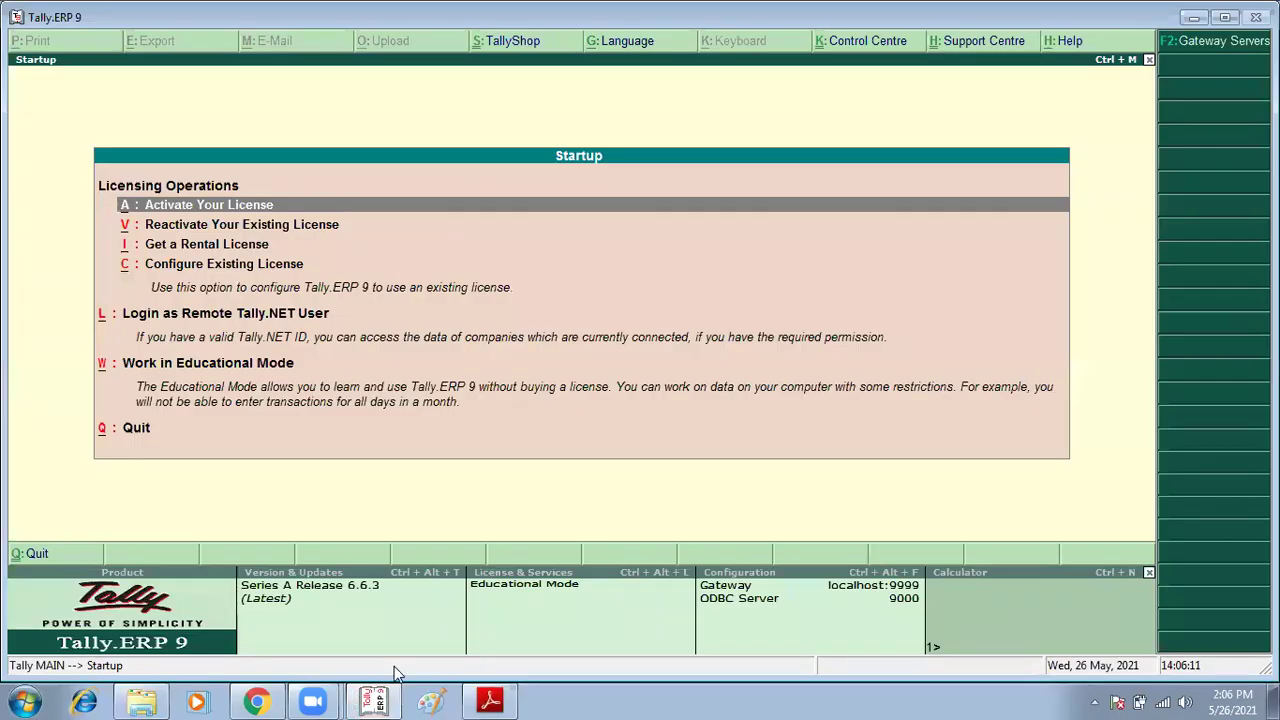
key(Down)
key(Down)
key(Down)
key(Down)
key(Return)
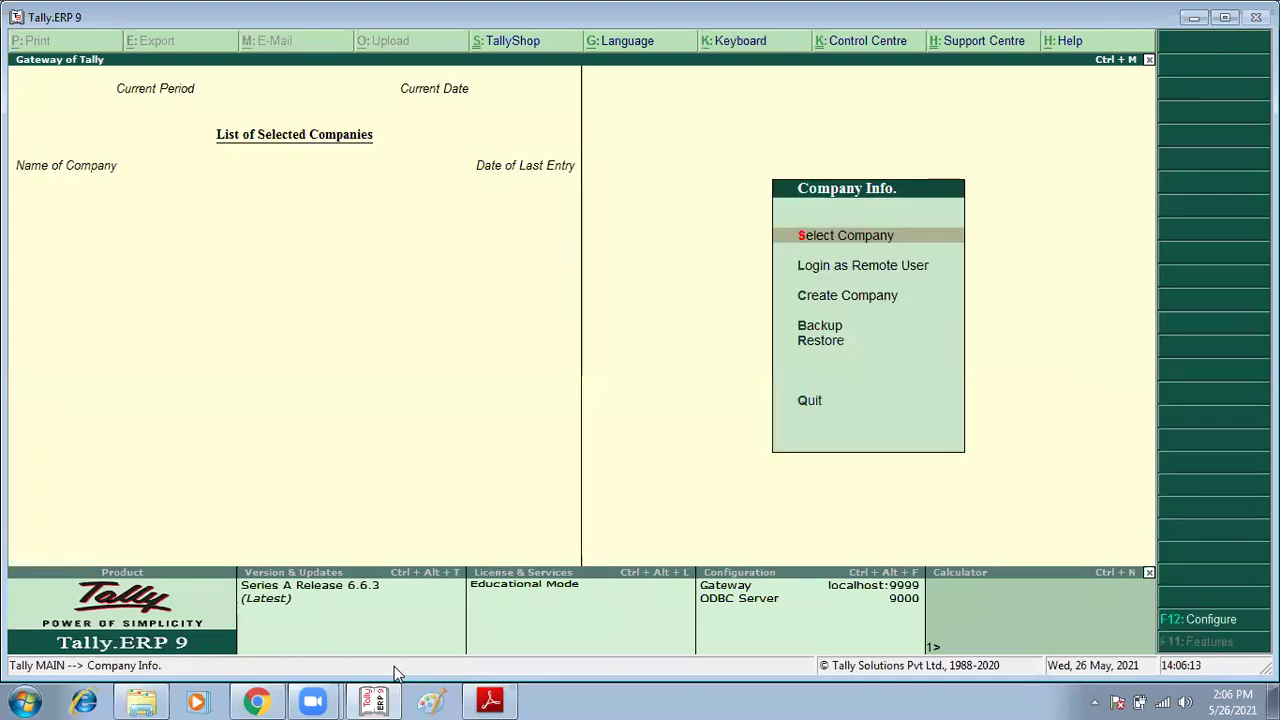
key(Return)
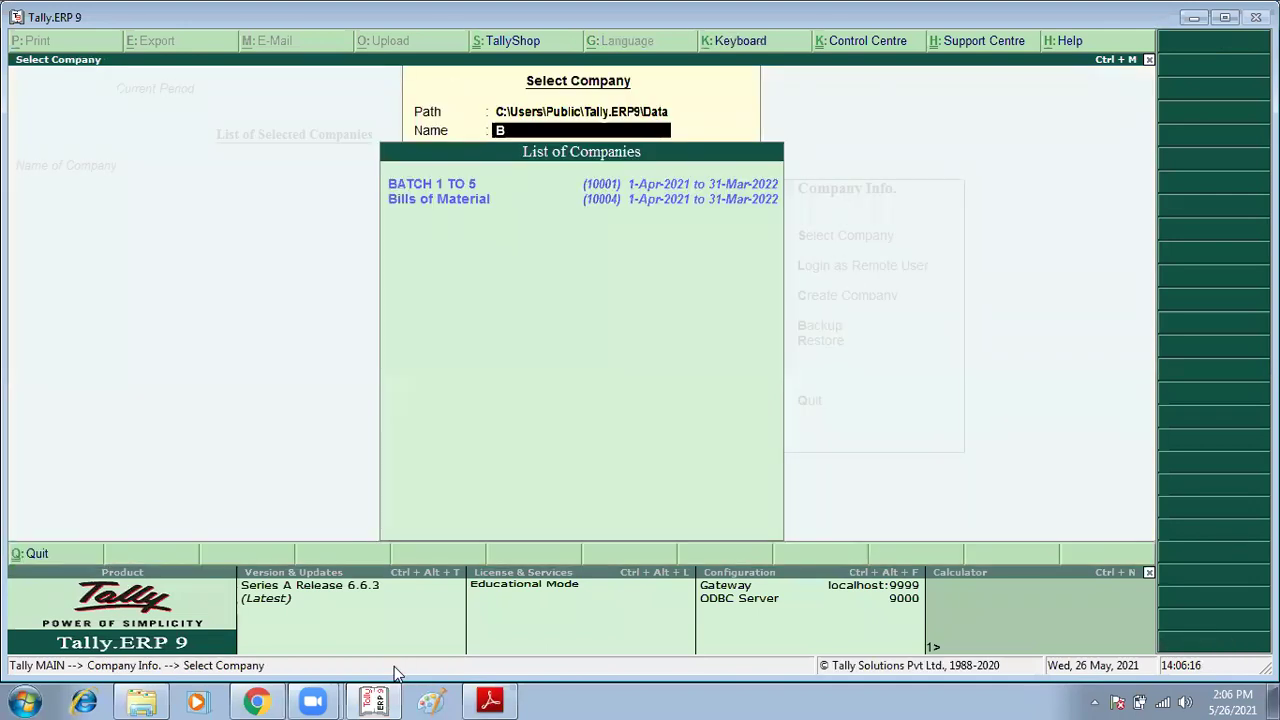
key(Return)
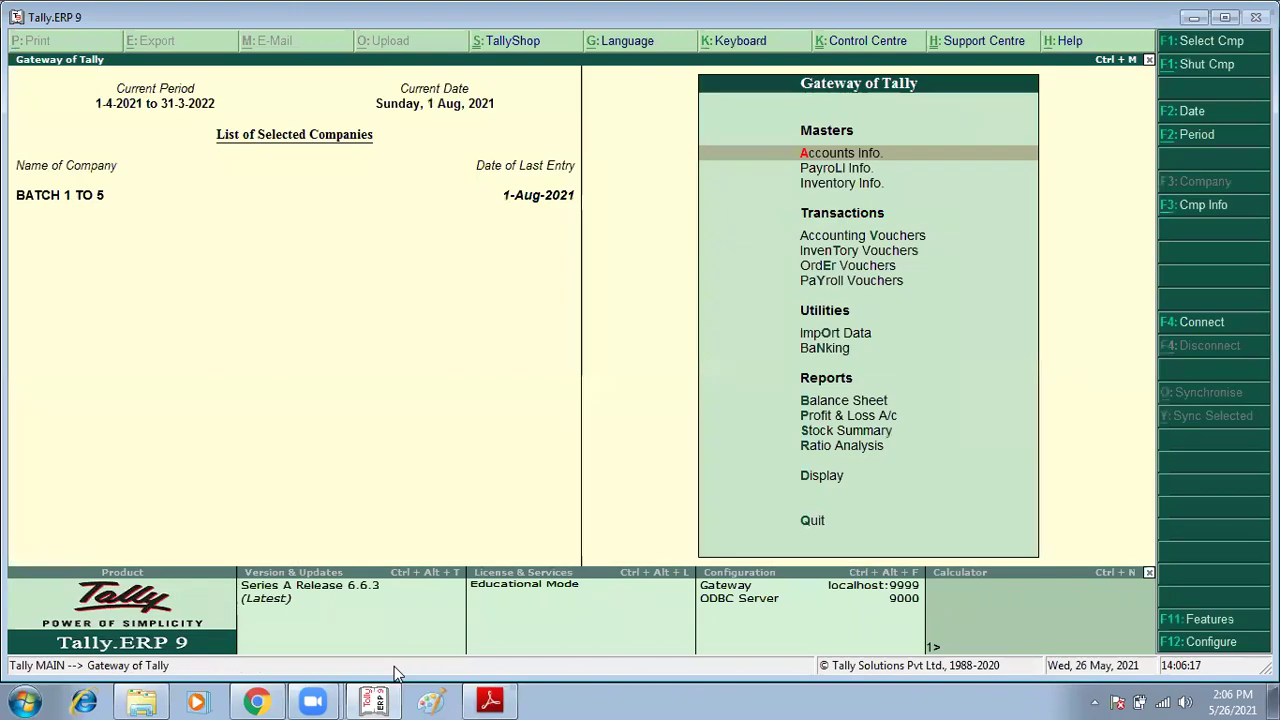
Set the use of tracking numbers to Yes in the company's inventory features
key(F11)
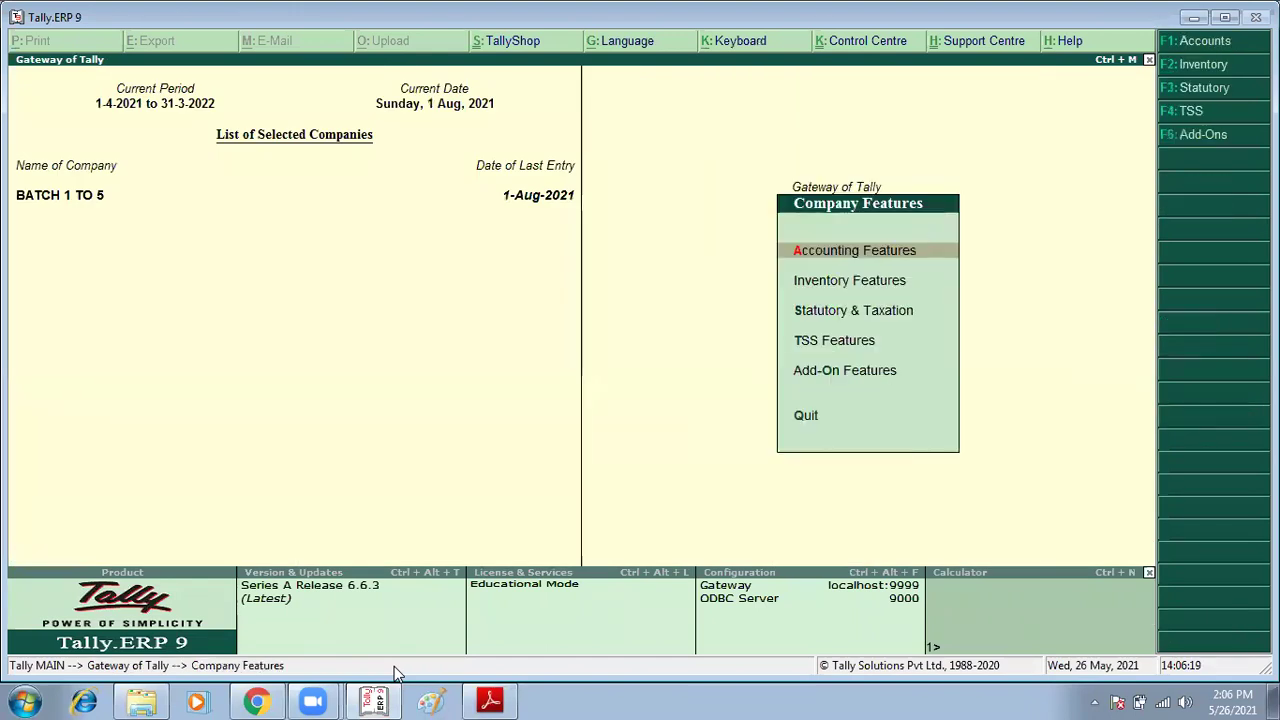
key(Return)
key(F2)
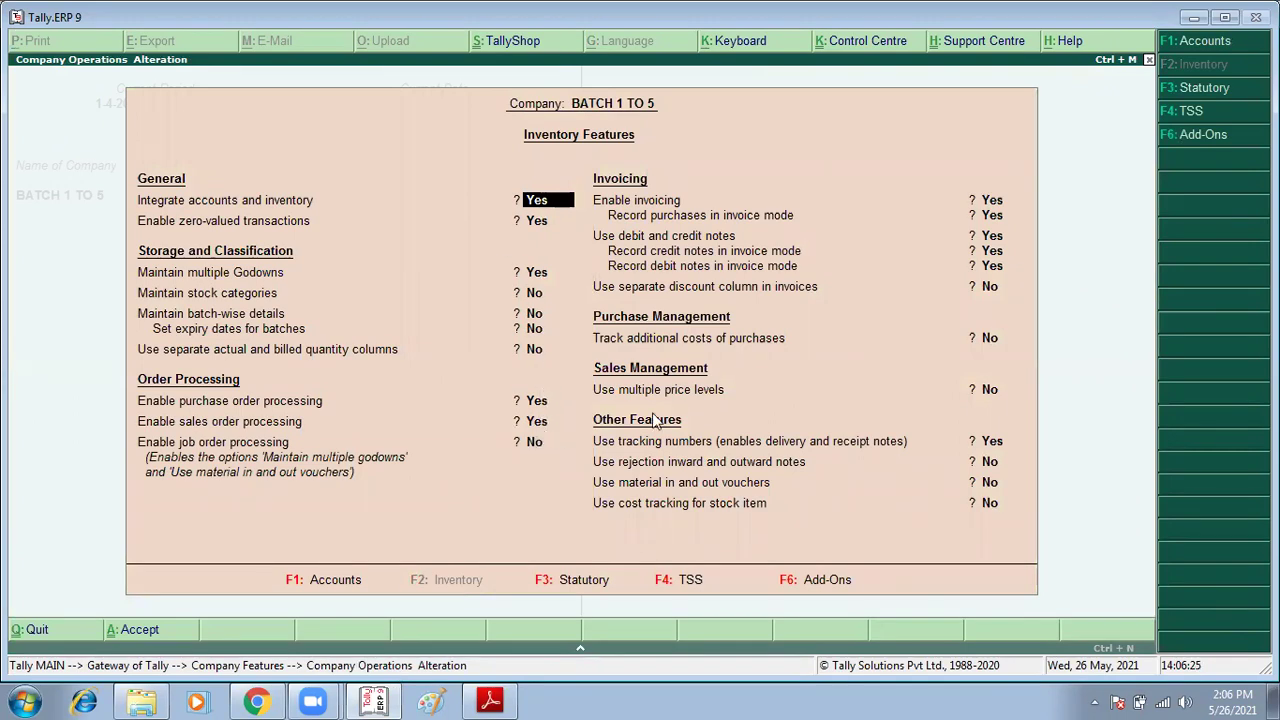
click(993, 448)
key(n)
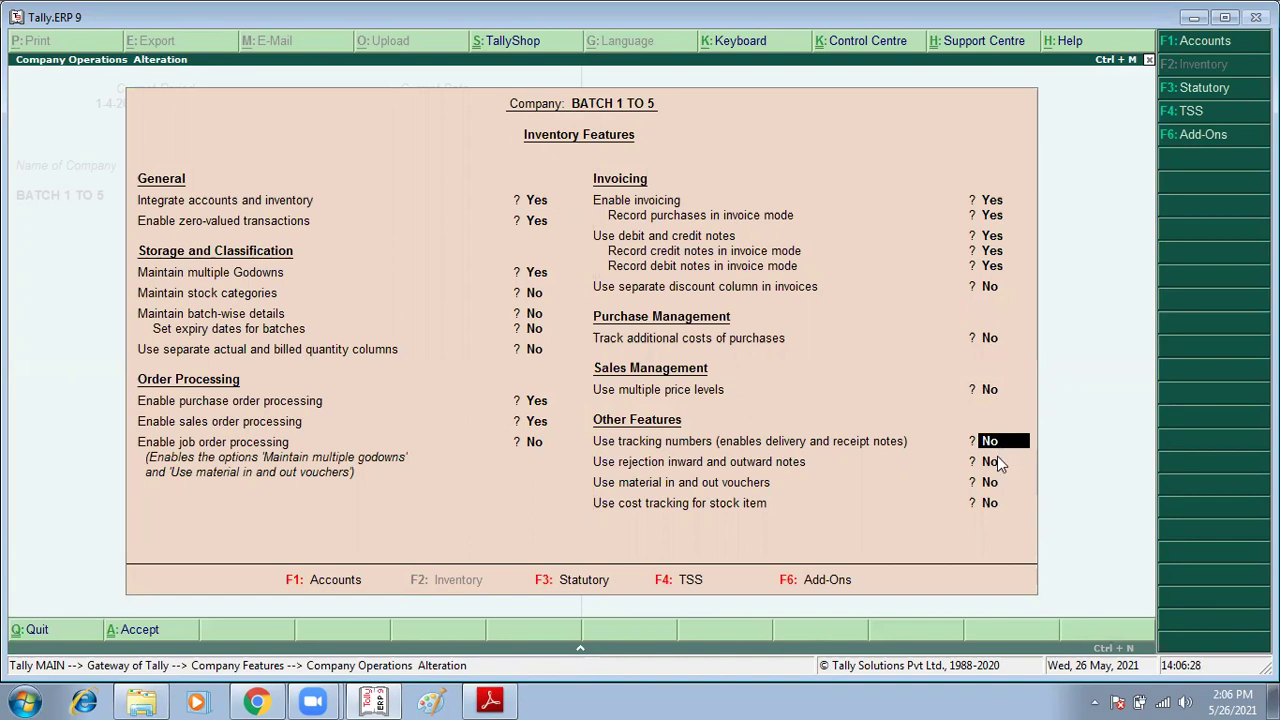
key(y)
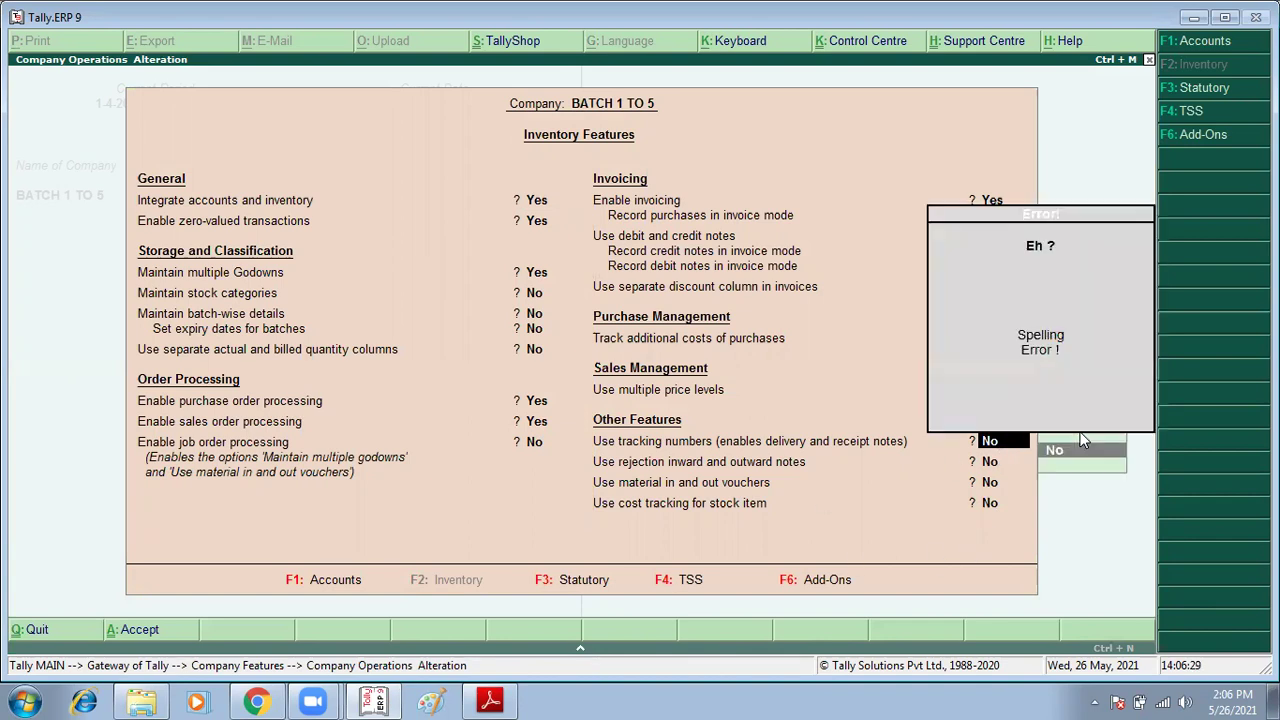
key(BackSpace)
key(BackSpace)
key(y)
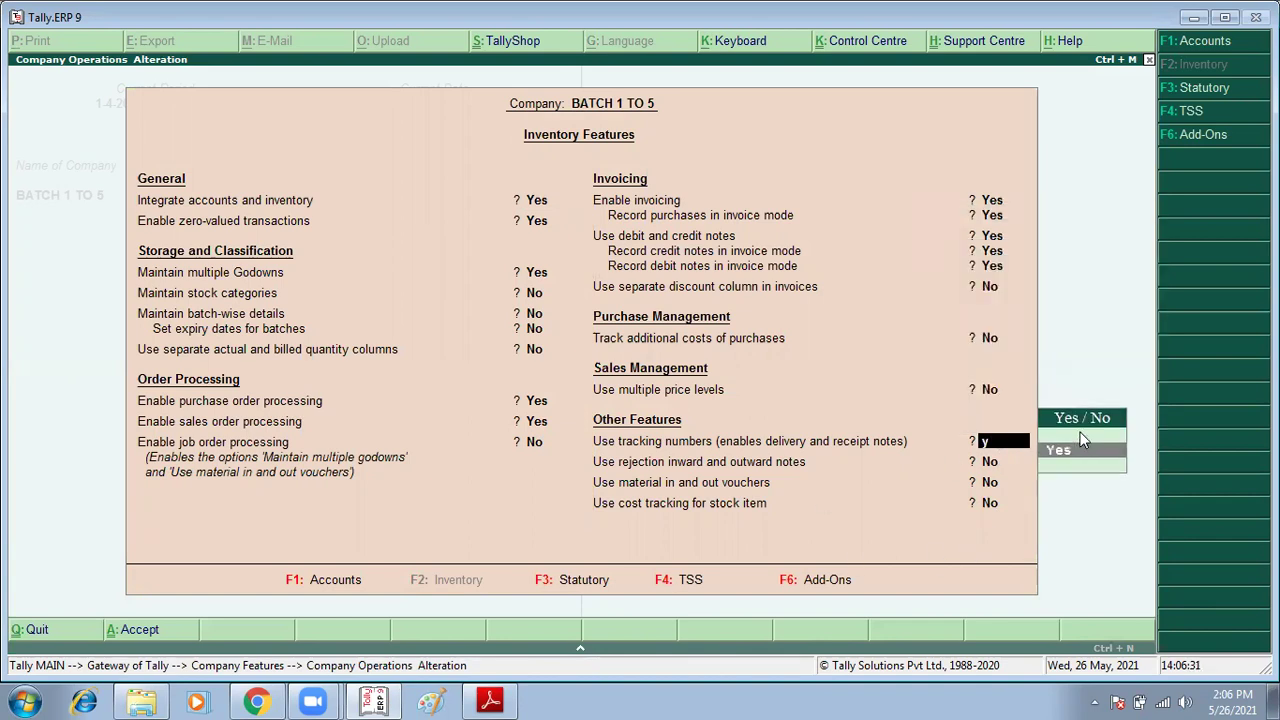
key(Return)
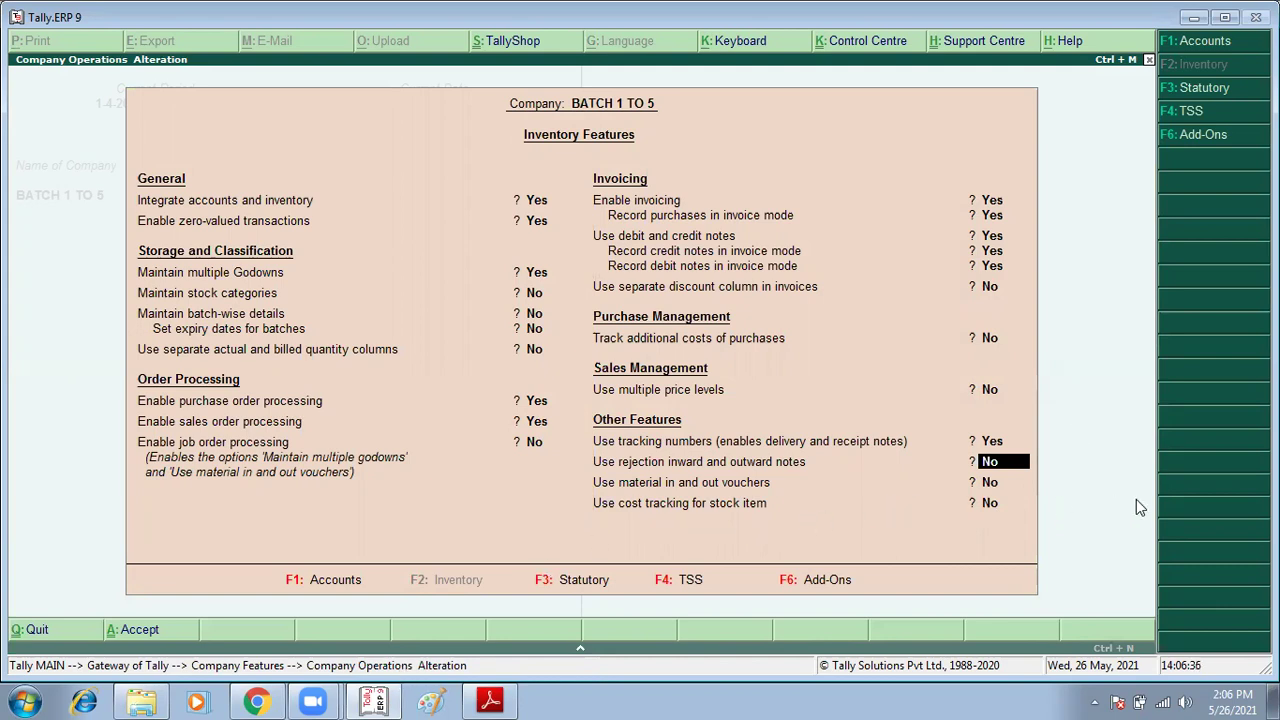
Enable the use of rejection inward and outward notes and save the inventory features
text(y)
key(Return)
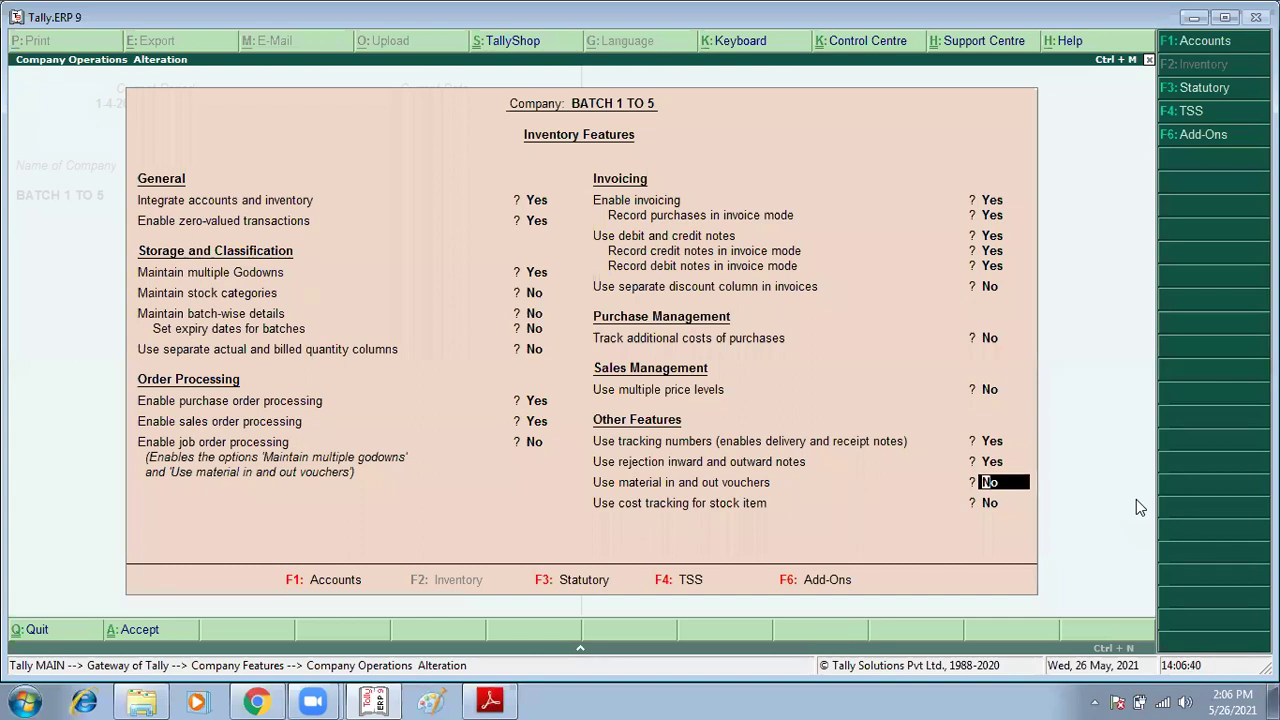
key(BackSpace)
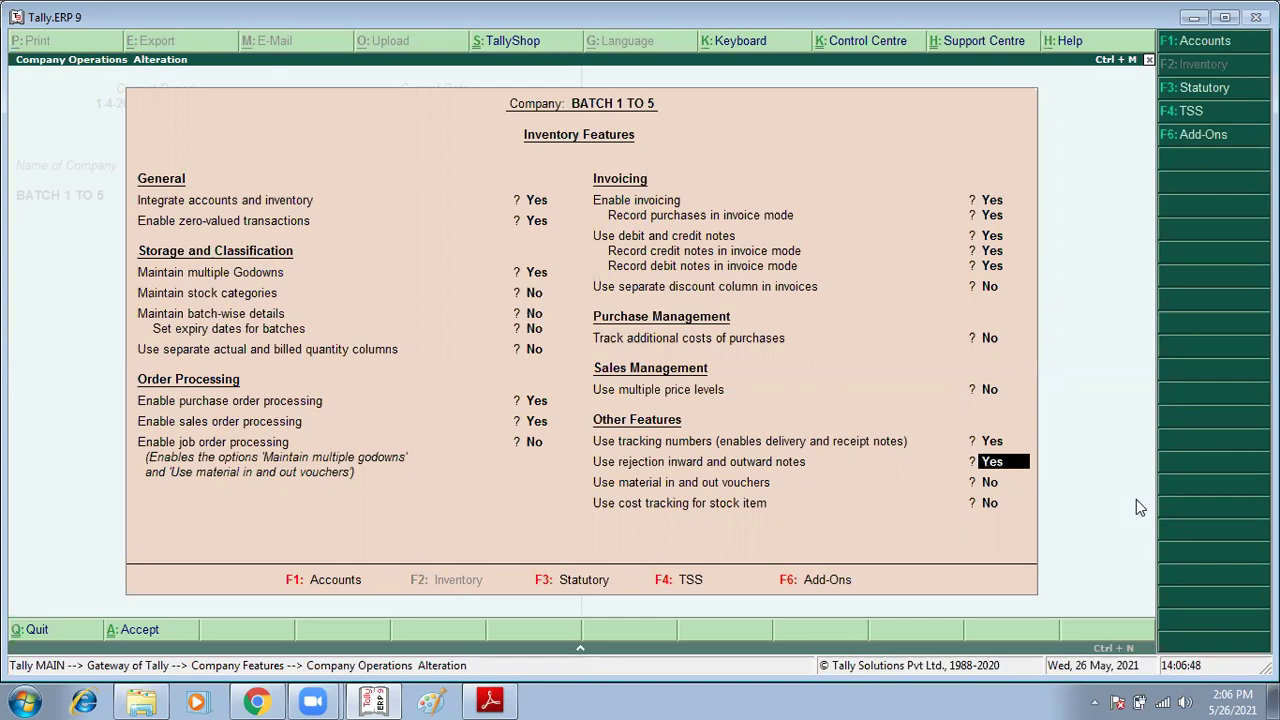
key(ctrl+a)
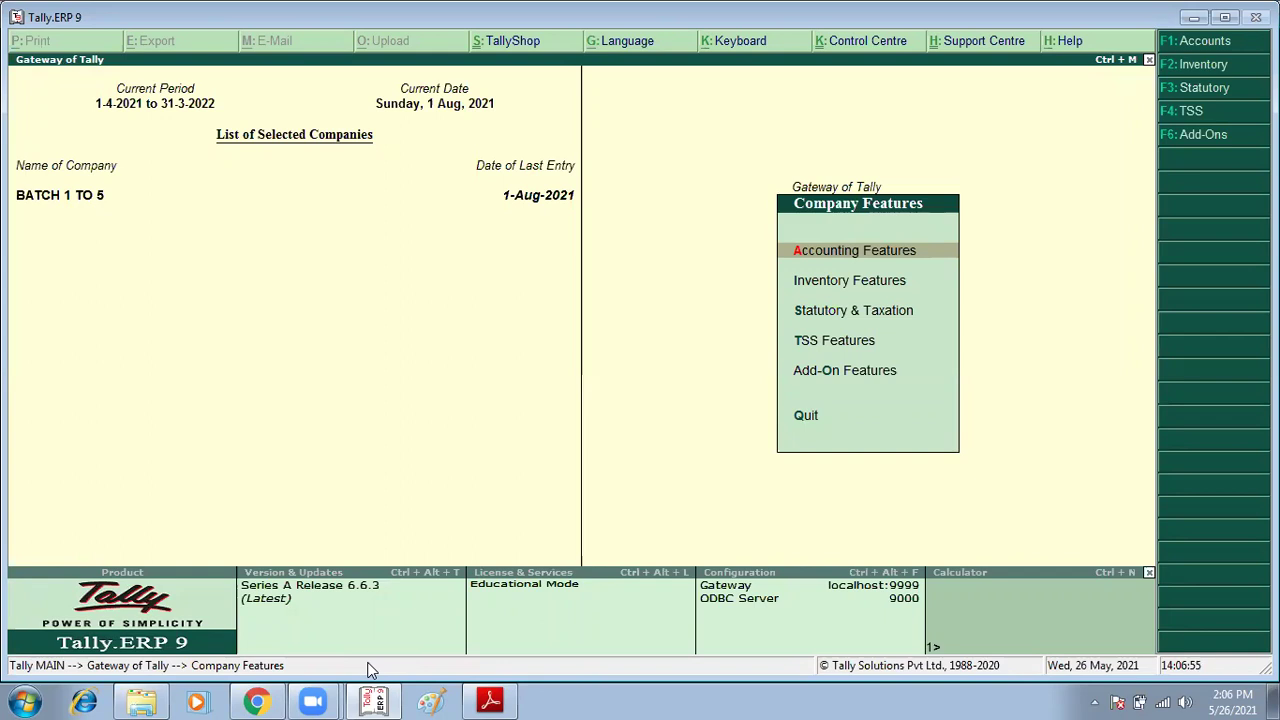
key(Escape)
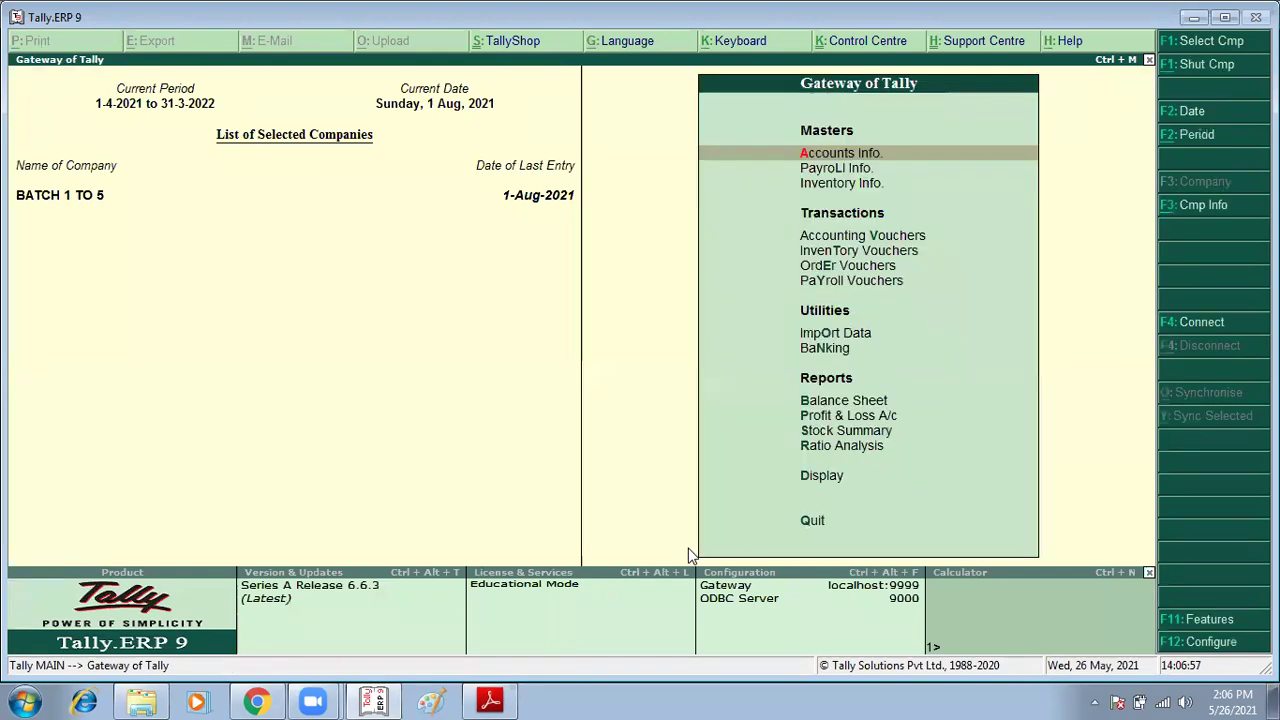
Check the assignment in Adobe Reader, and start a new purchase order voucher in Tally.ERP 9
key(alt+Tab)
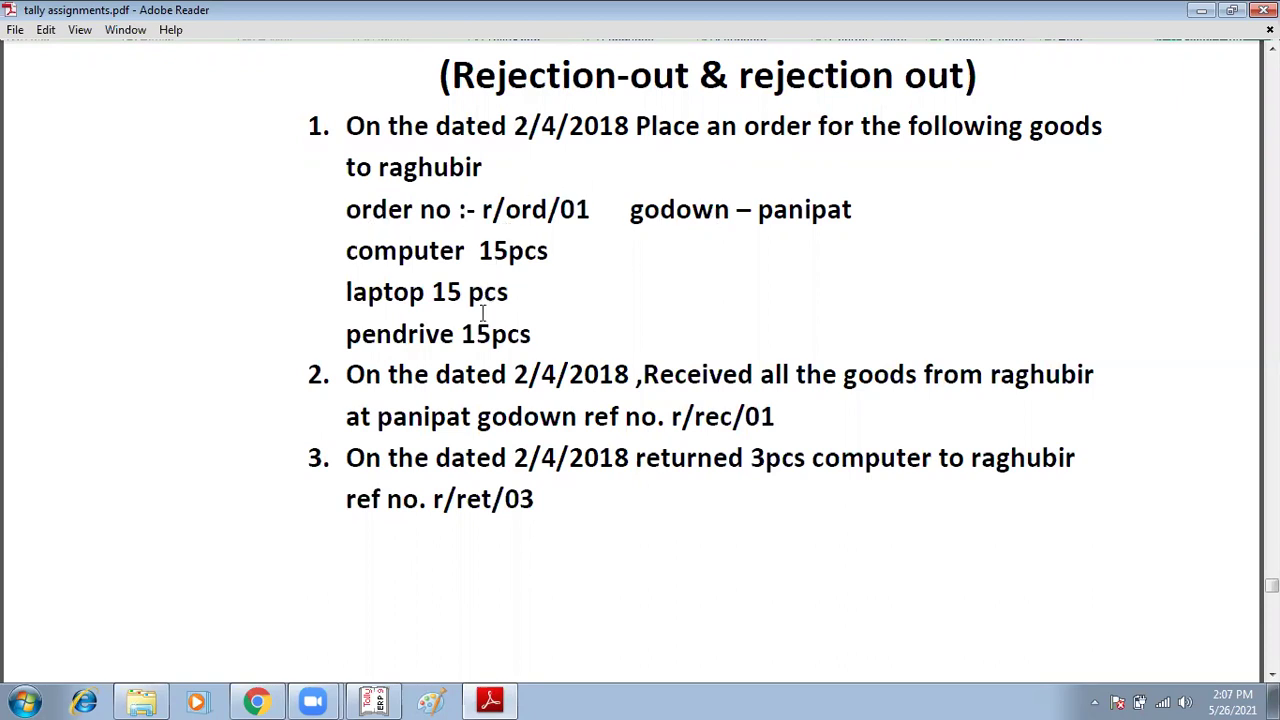
key(alt+Tab)
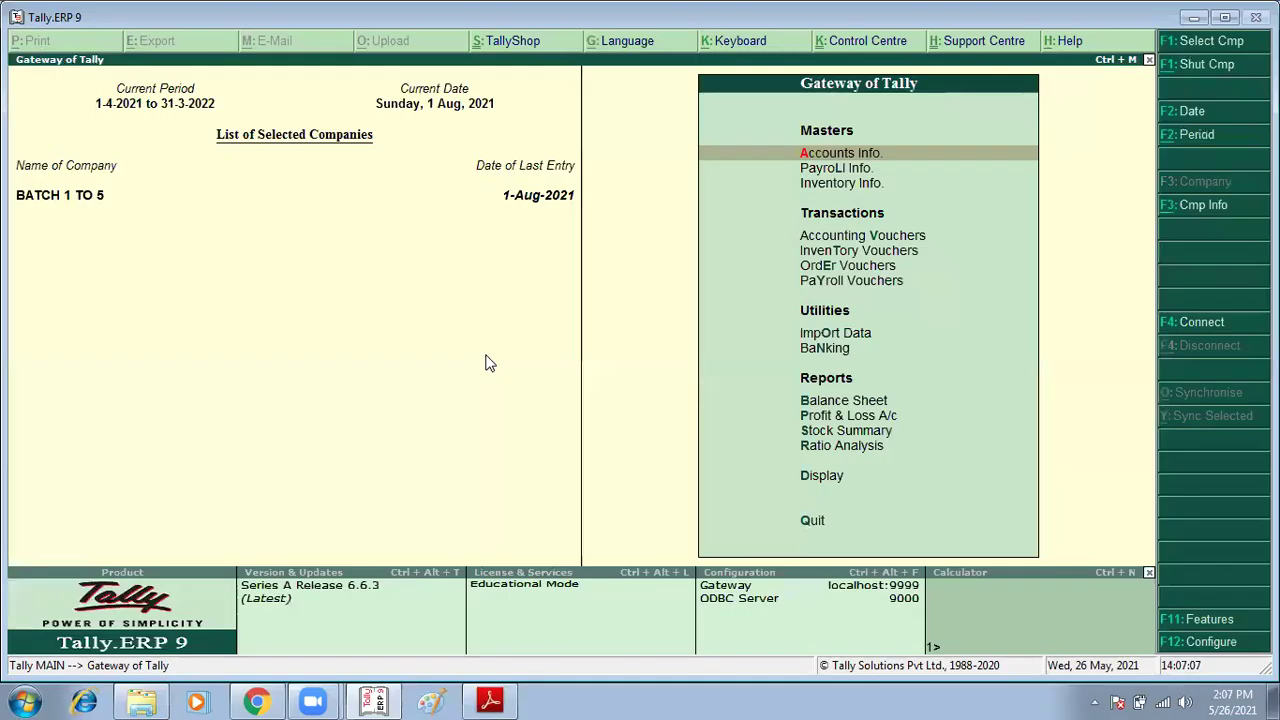
key(Down)
key(Down)
key(Down)
key(Return)
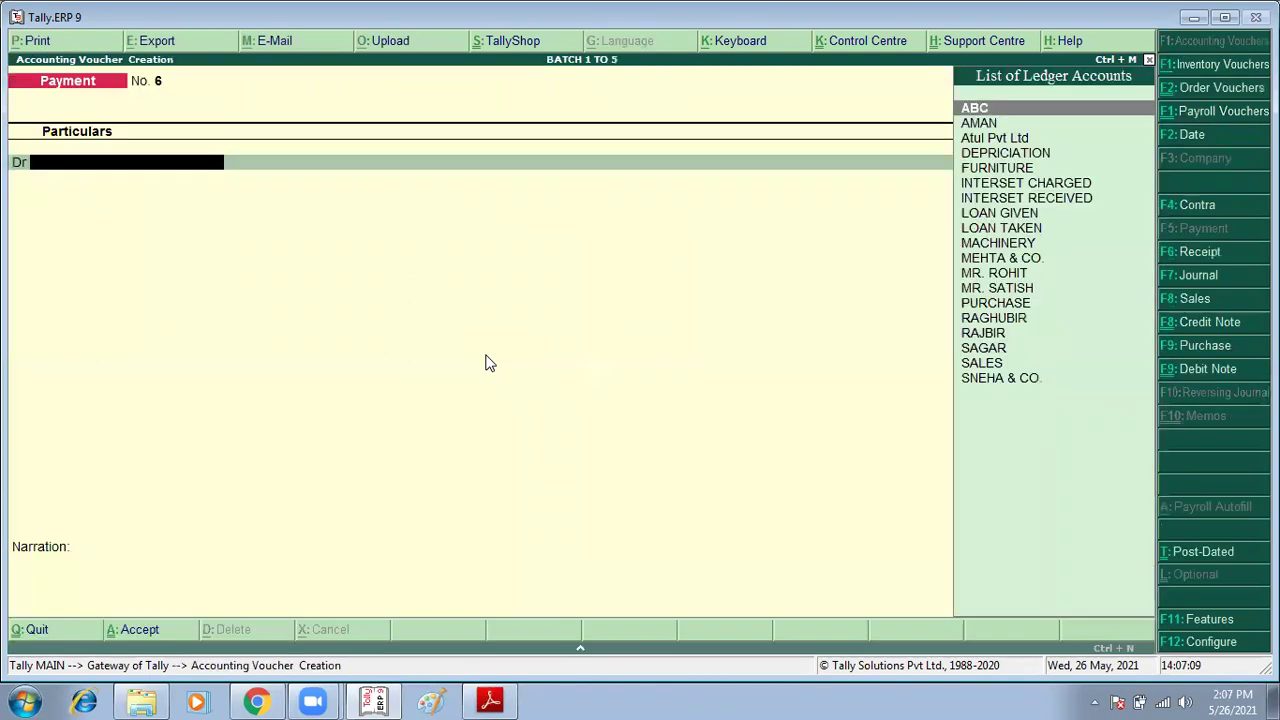
key(alt+F4)
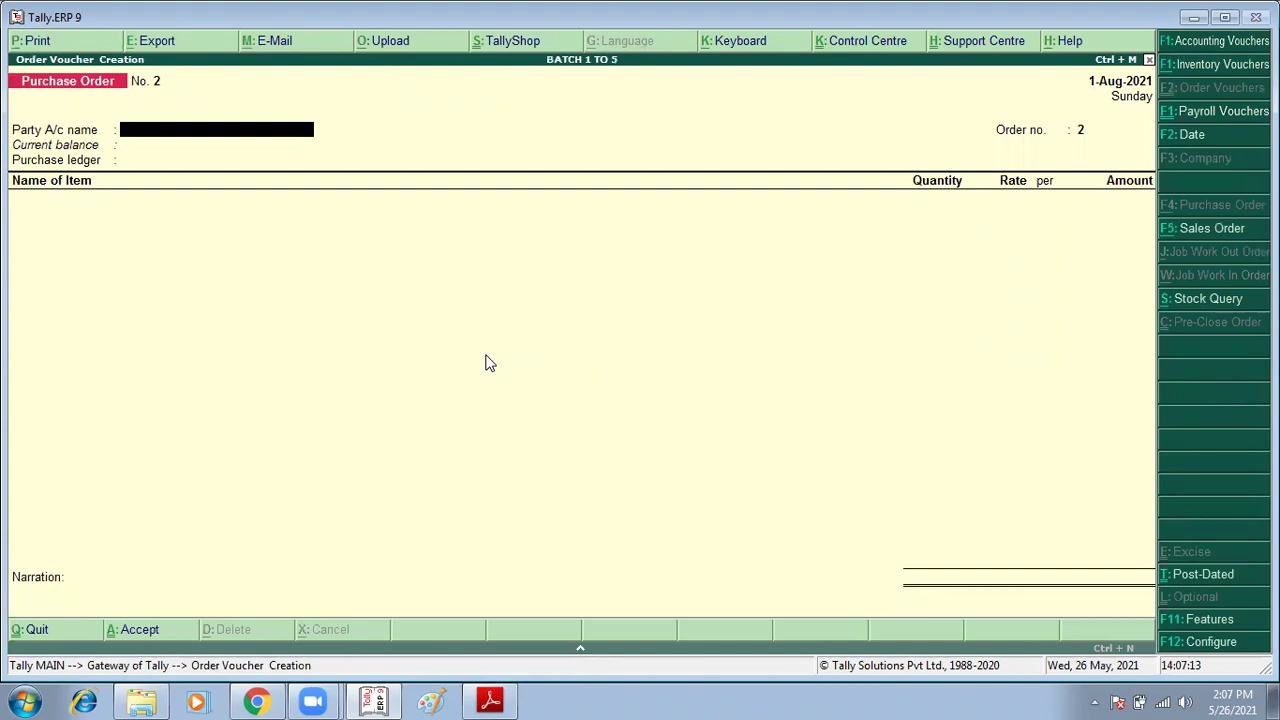
Set the purchase order's voucher date to 1-4-2021
key(F2)
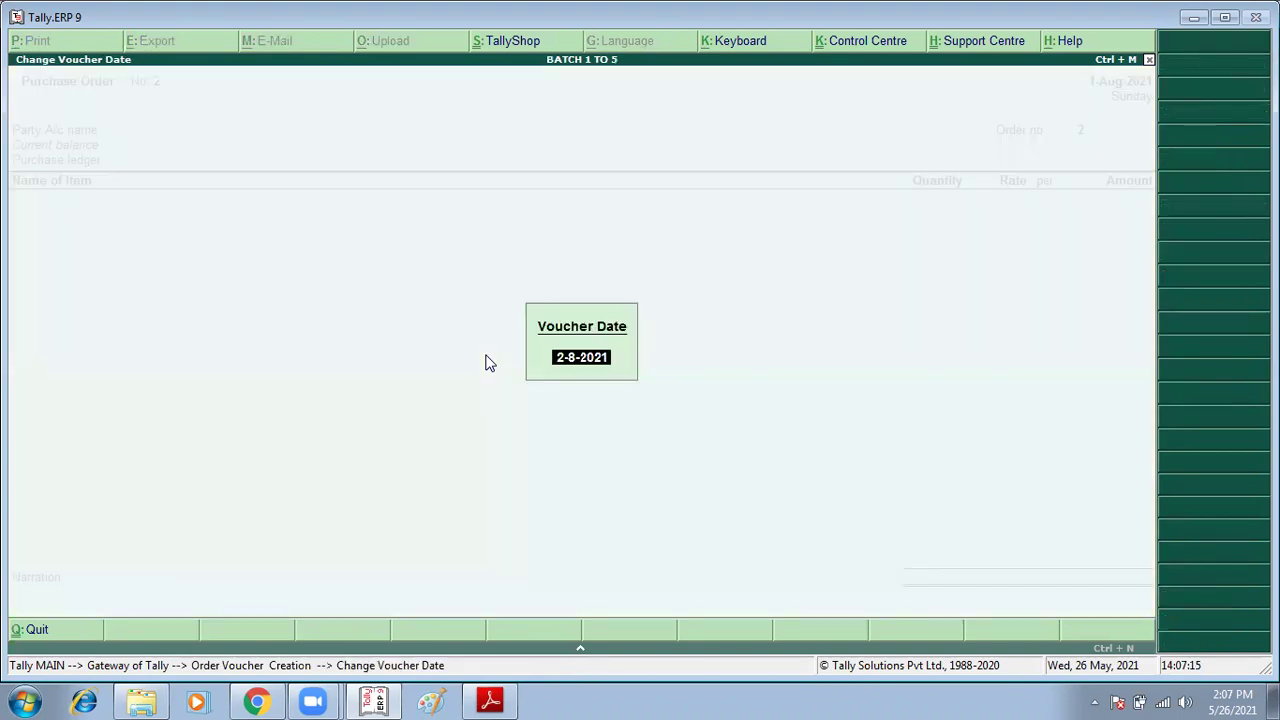
text(1)
text(-4)
key(Return)
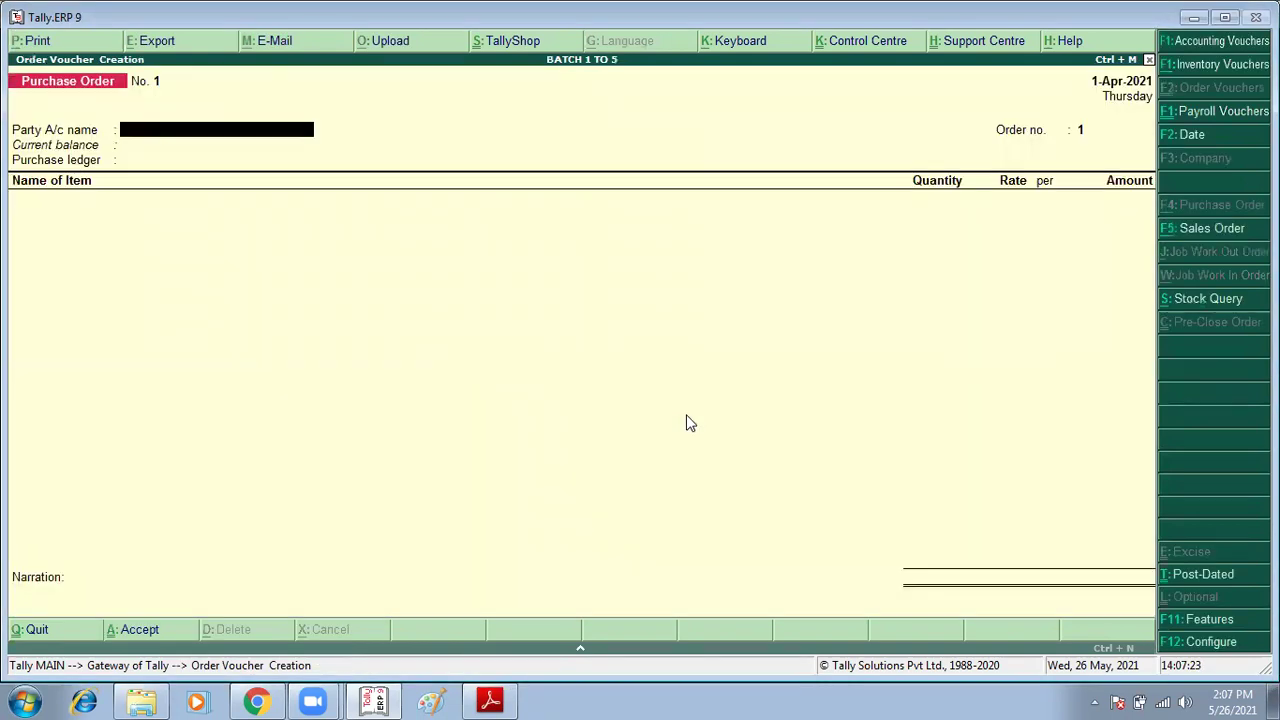
Filter the party account list by R and highlight the supplier, checking the name against the assignment PDF
text(R)
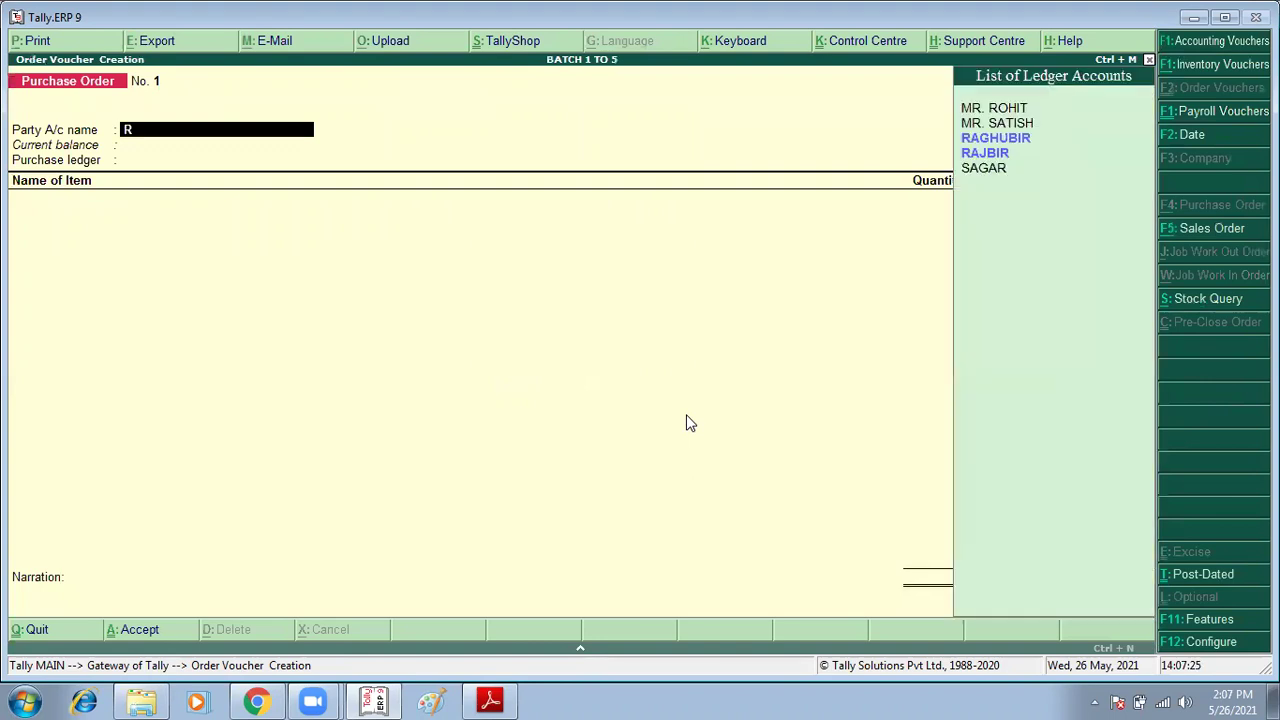
key(Down)
key(Up)
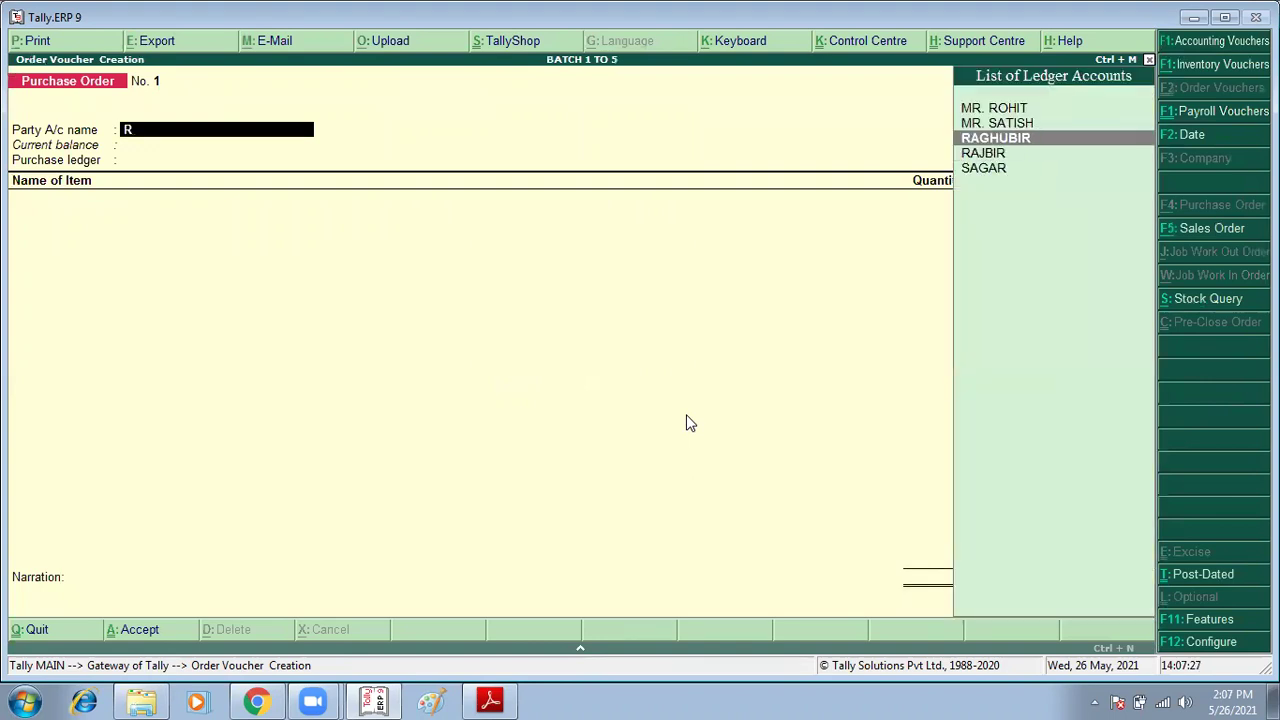
key(alt+Tab)
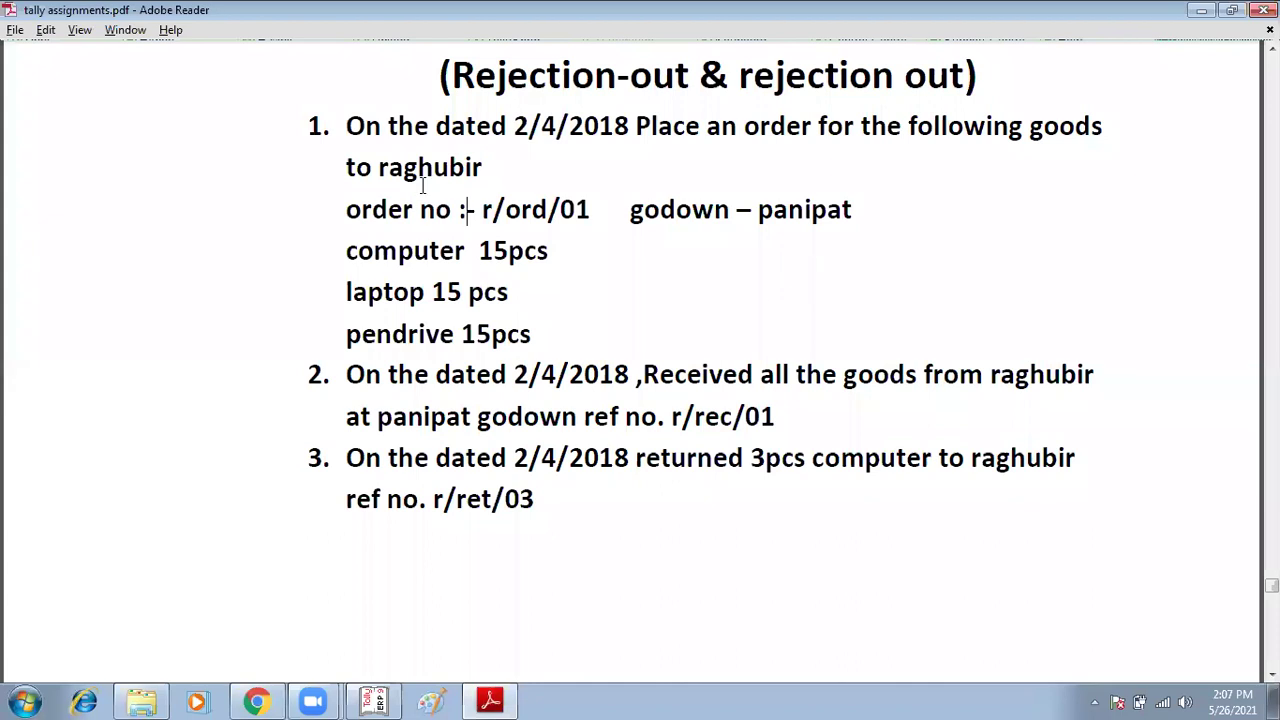
key(alt+Tab)
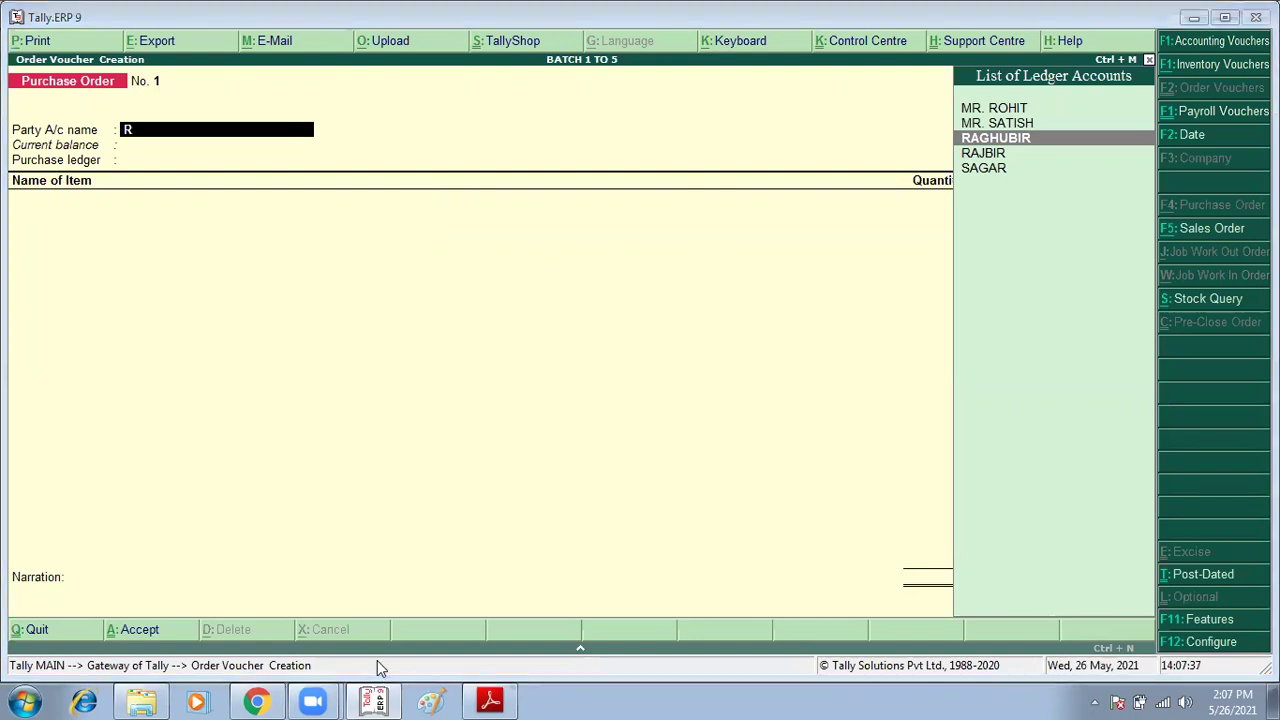
Switch to Paint, paste the captured screenshot, save it as the PNG file 2 in the 26th may 21 folder, and close Paint
click(432, 701)
key(ctrl+v)
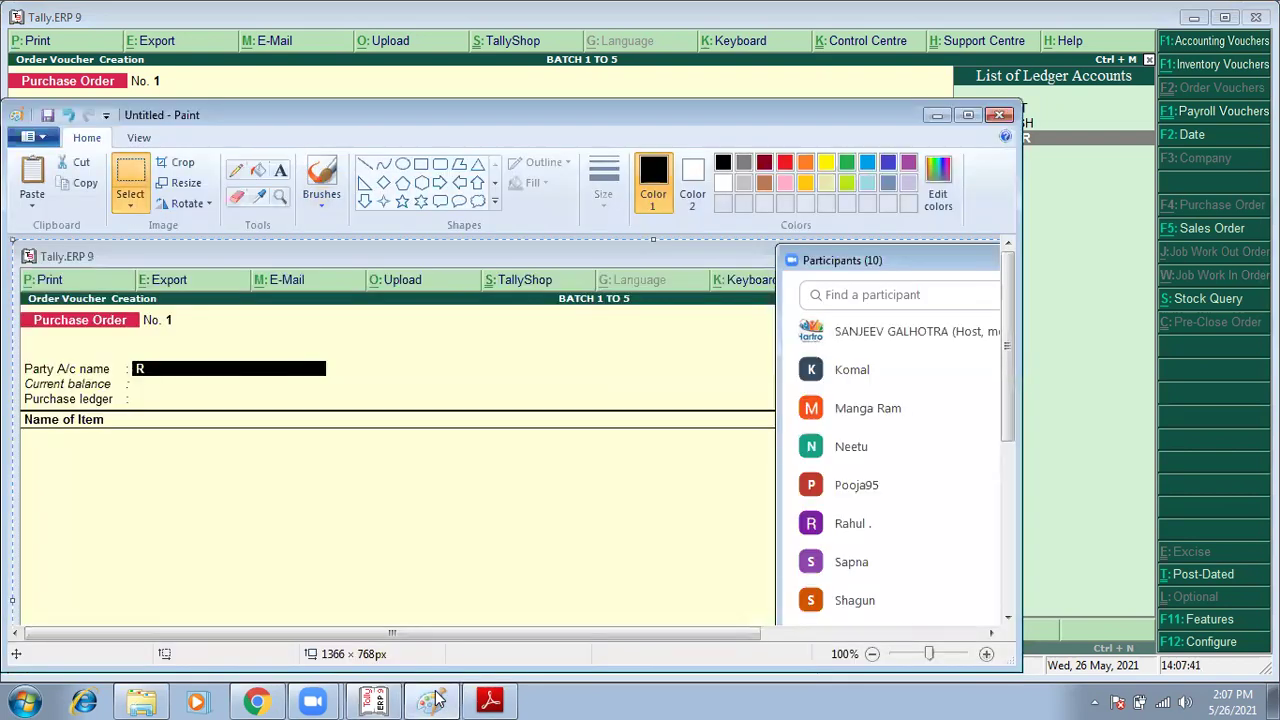
key(ctrl+s)
text(2)
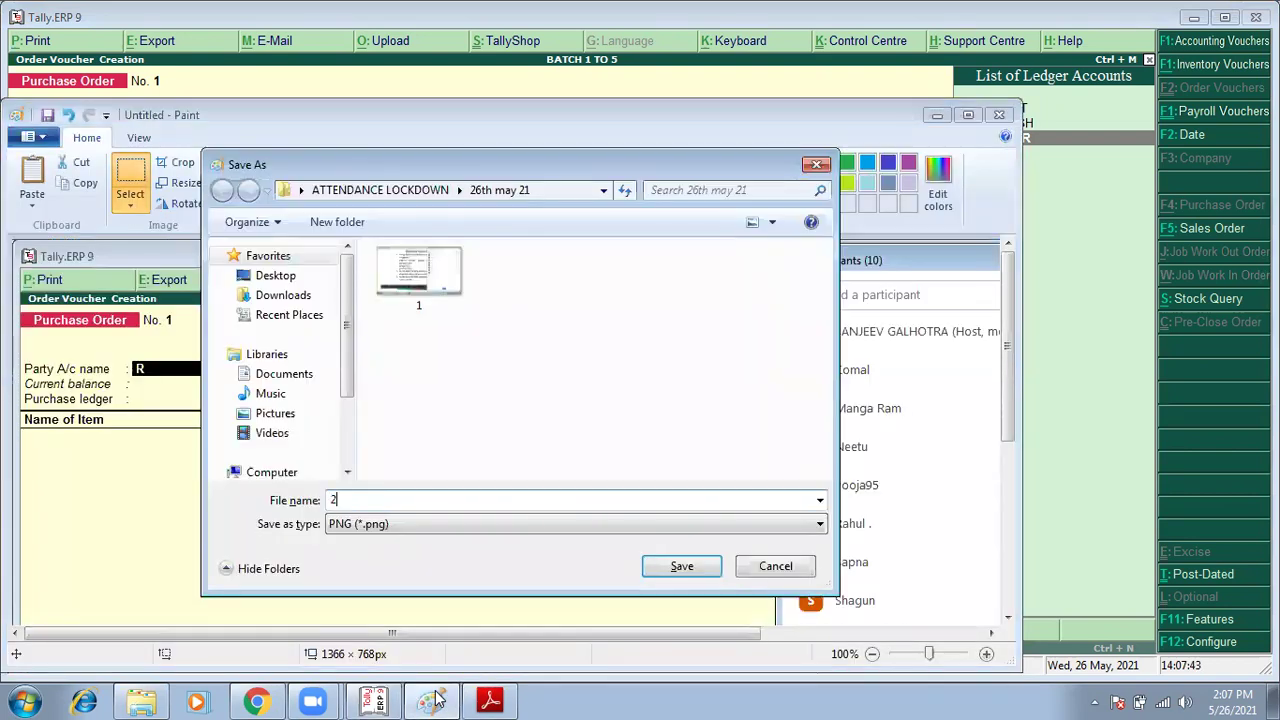
key(Return)
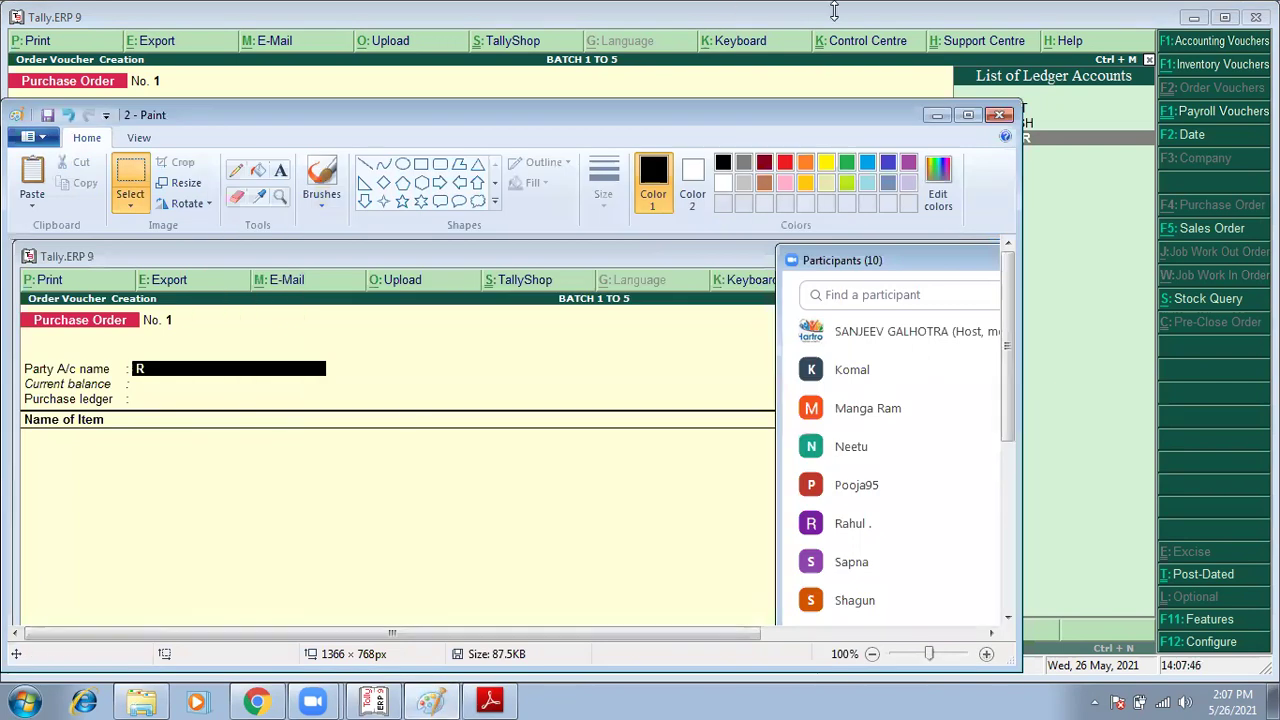
click(998, 115)
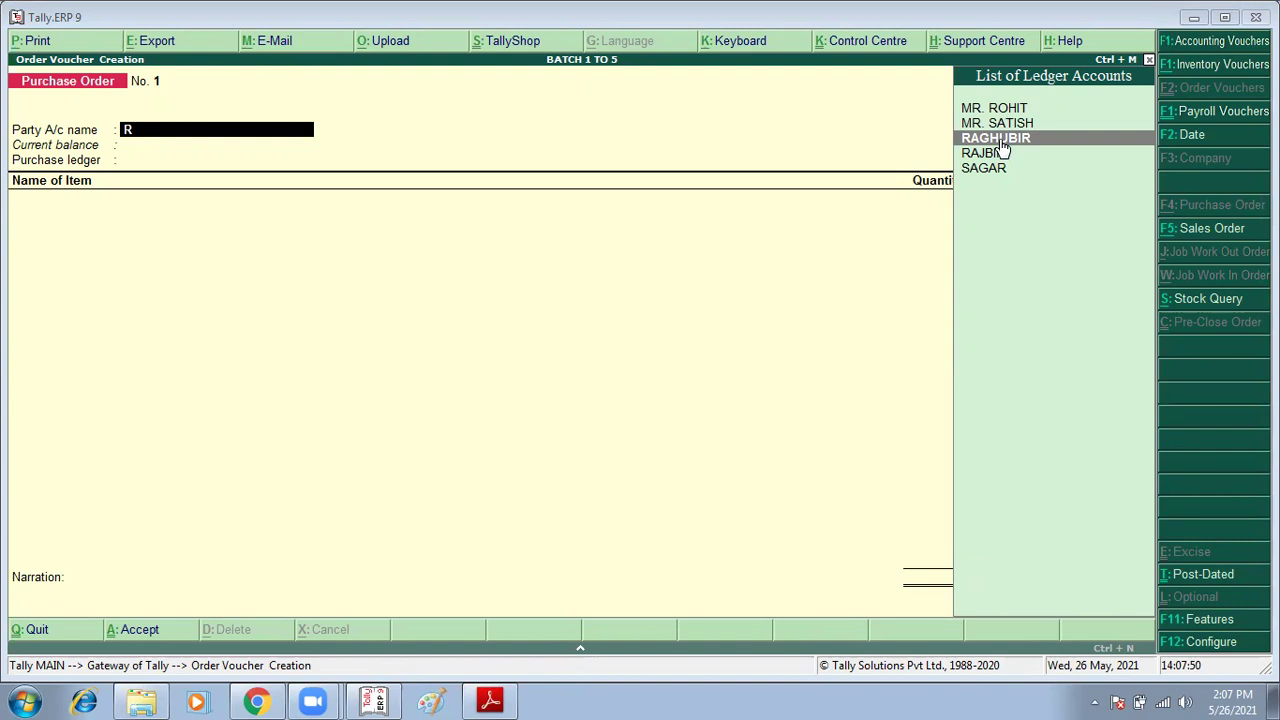
Choose the assignment's supplier as party account with the default supplier details, and look up the order number in the assignment PDF
click(1000, 140)
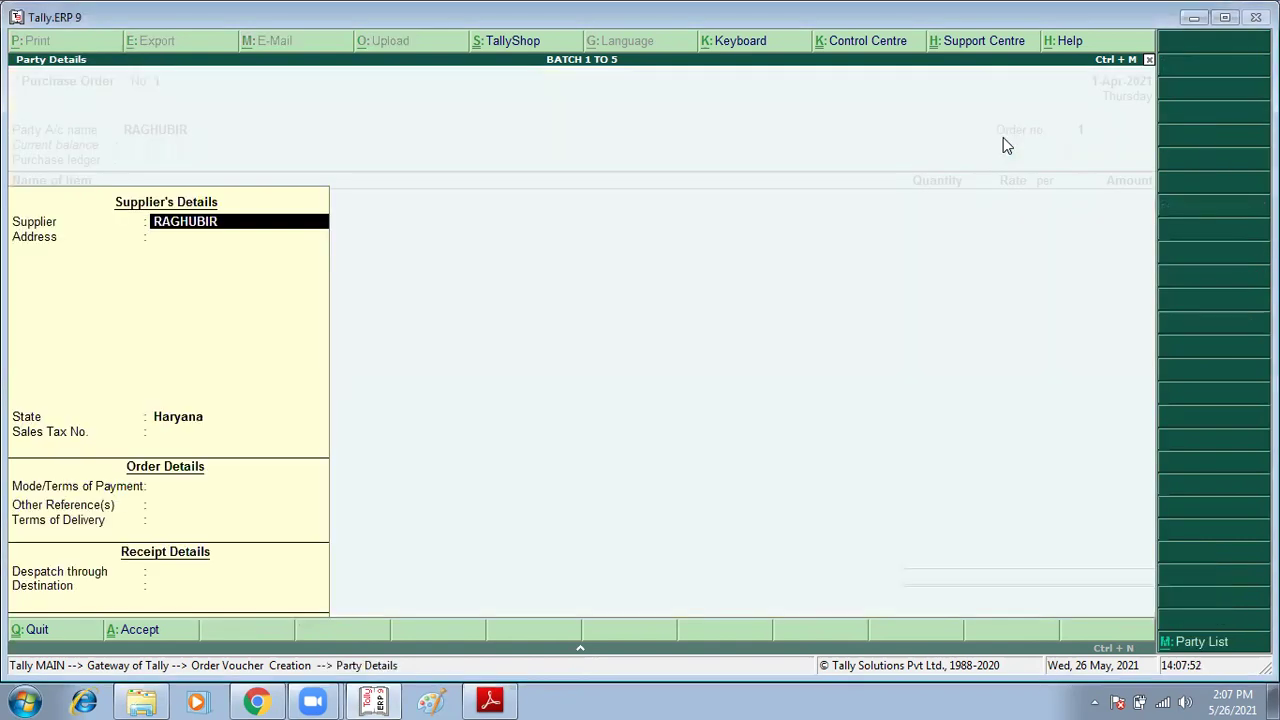
key(ctrl+a)
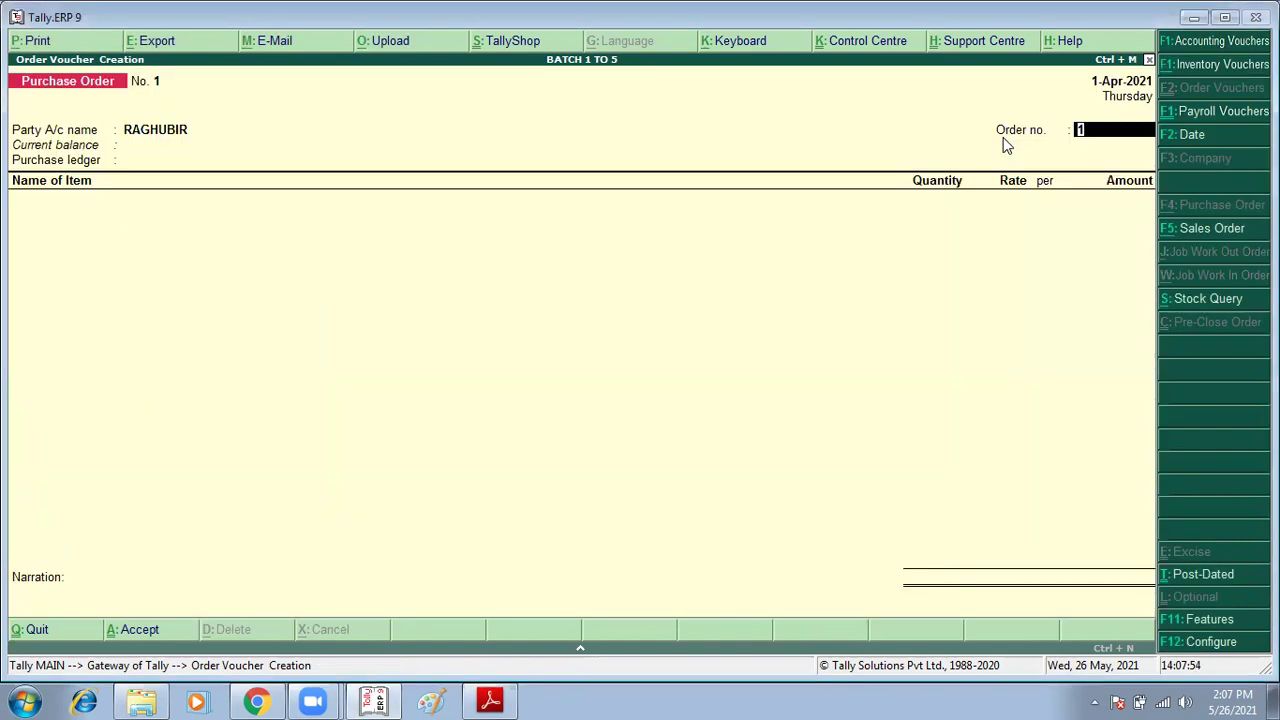
key(alt+Tab)
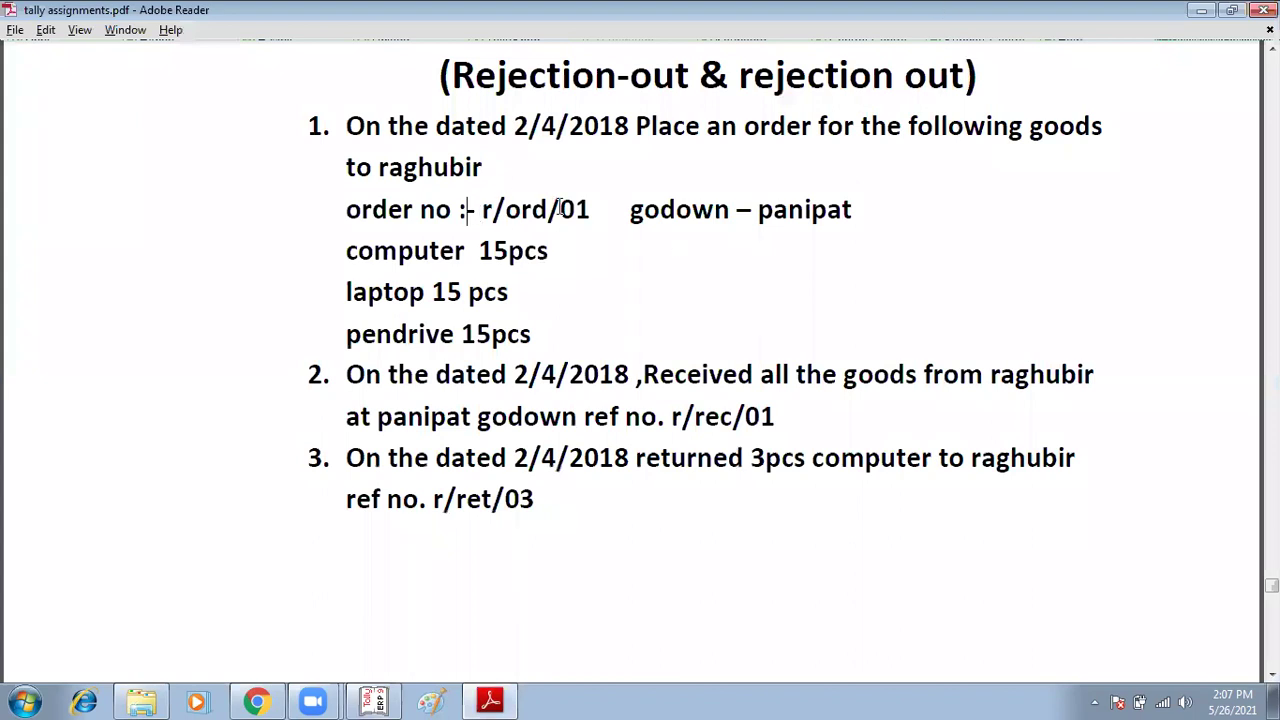
Return to the purchase order in Tally, enter the assignment's order number, and choose PURCHASE as the purchase ledger
key(alt+Tab)
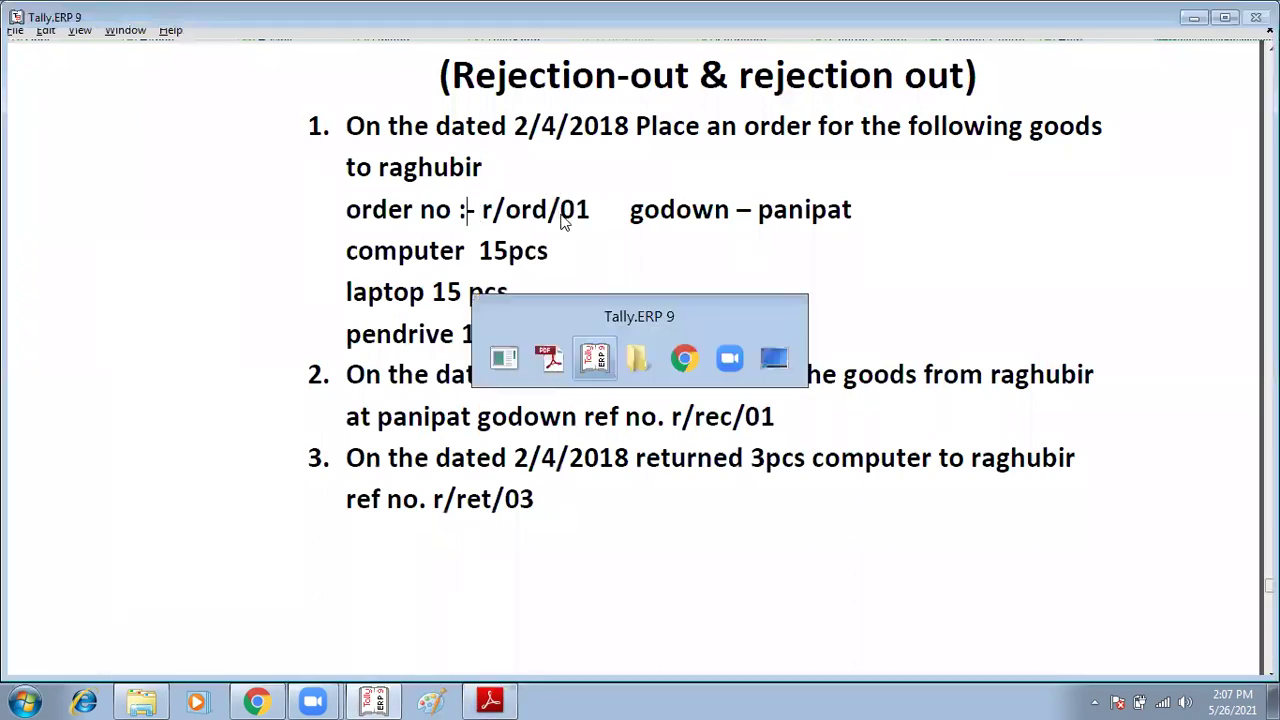
text(o)
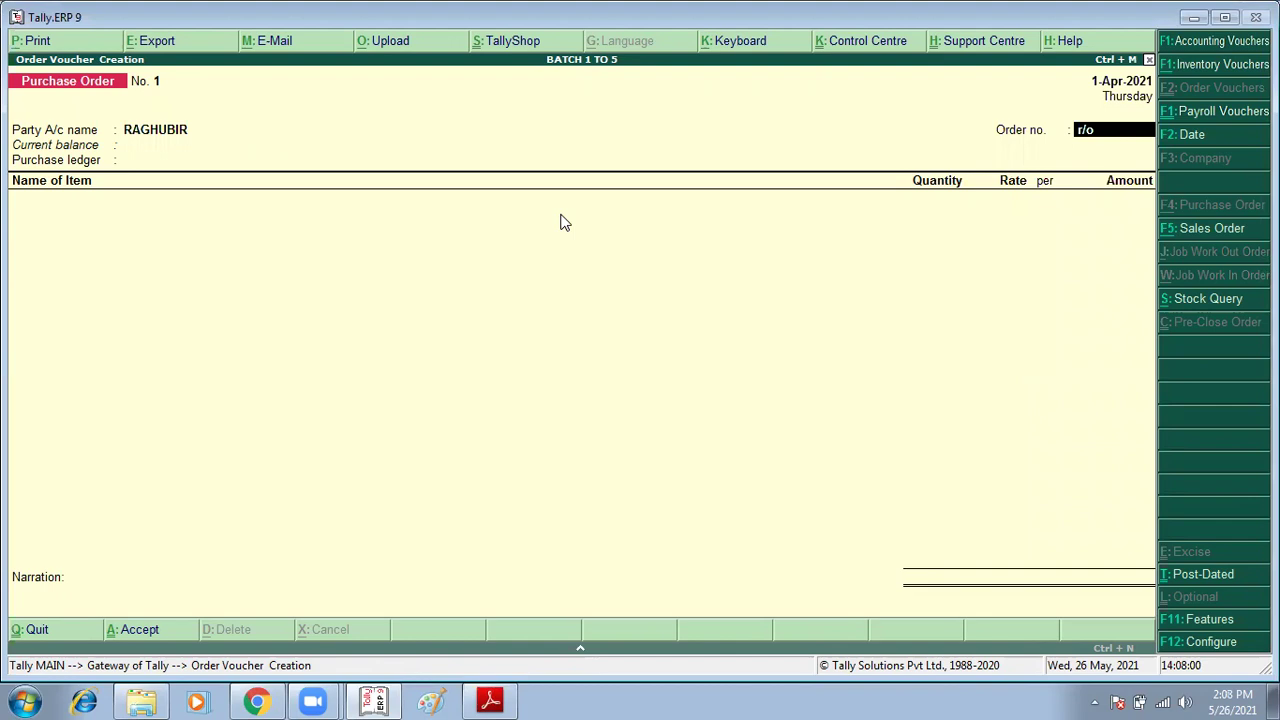
text(rd/01)
key(Return)
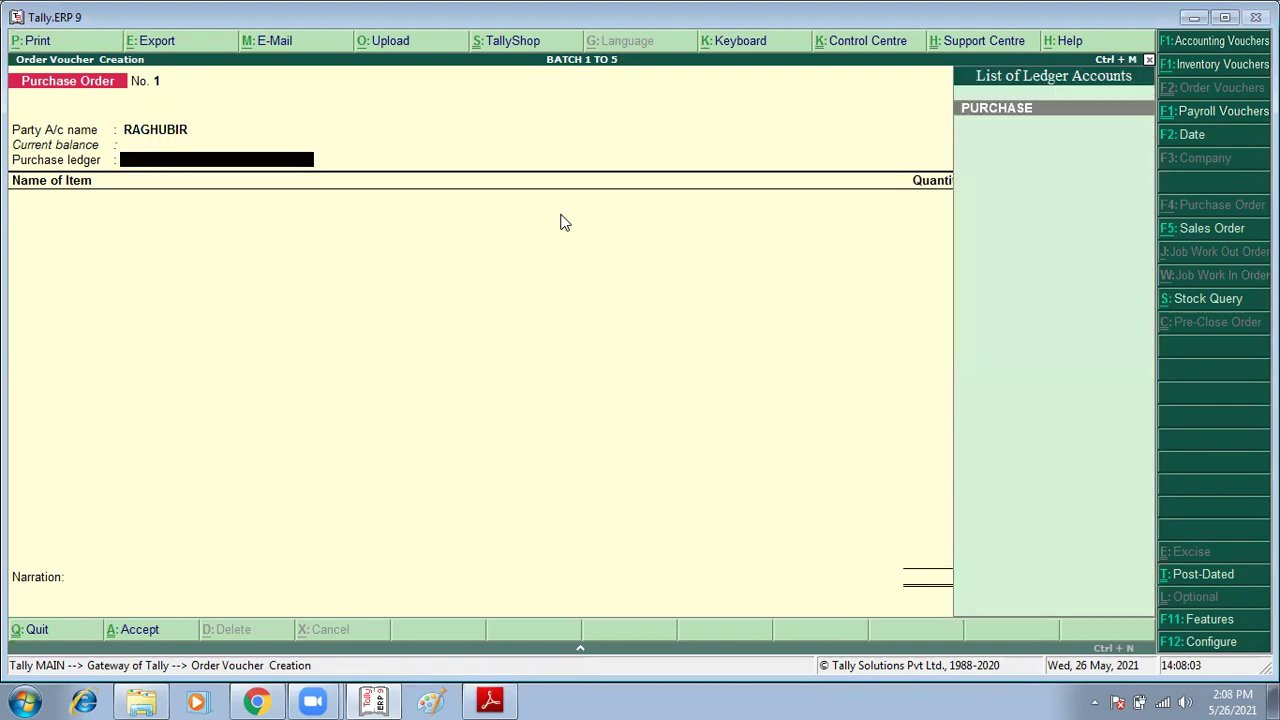
key(Return)
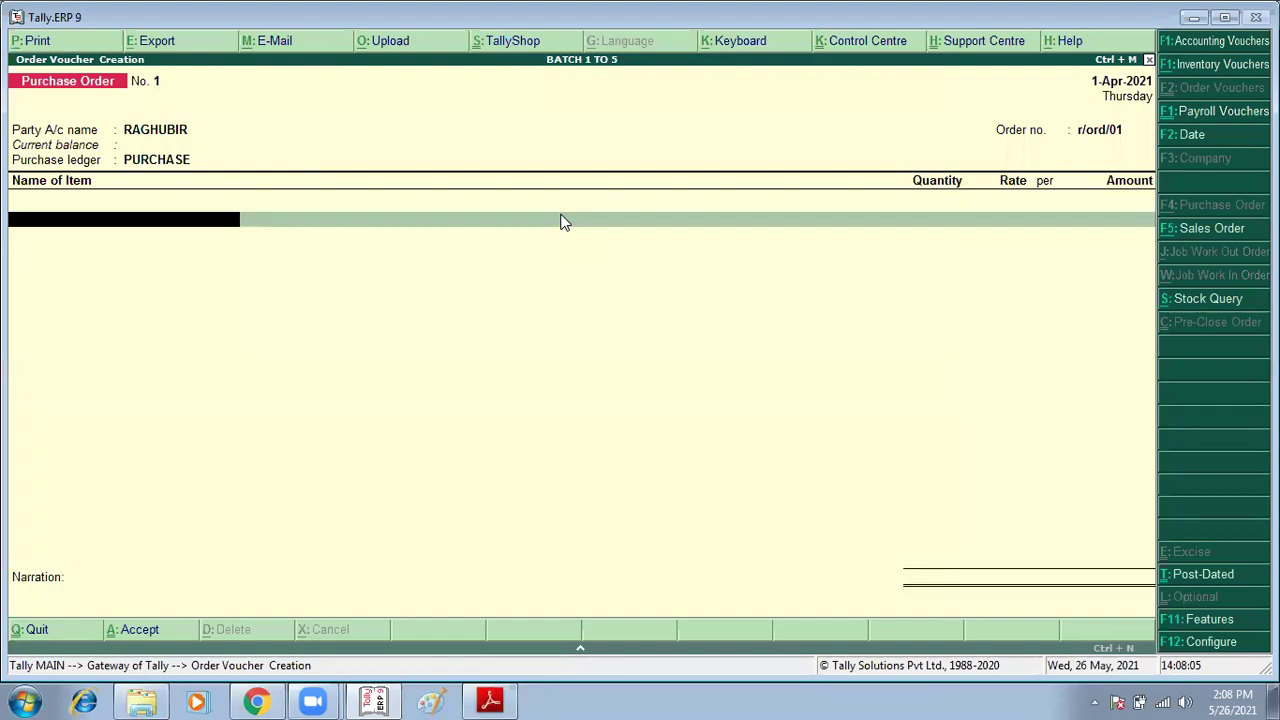
Check the ordered goods in the assignment PDF, add Computer as the first item, and allocate it to the Panipat godown
key(alt+Tab)
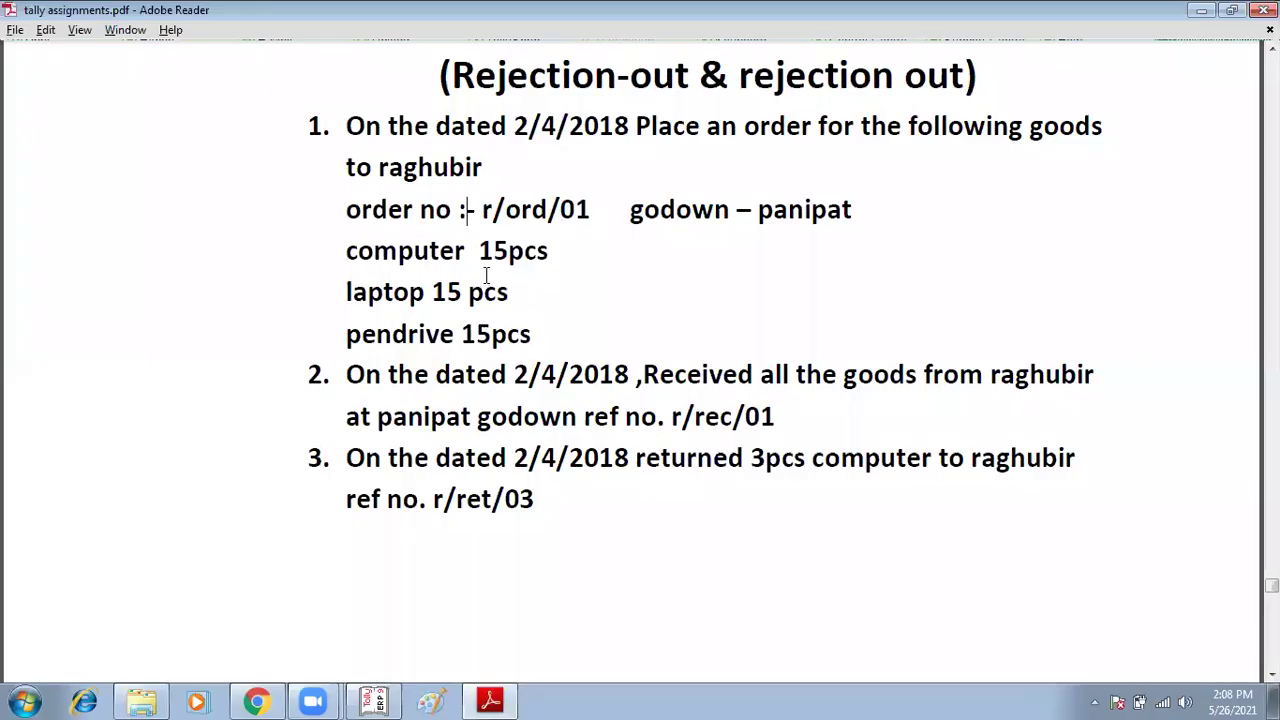
key(alt+Tab)
text(C)
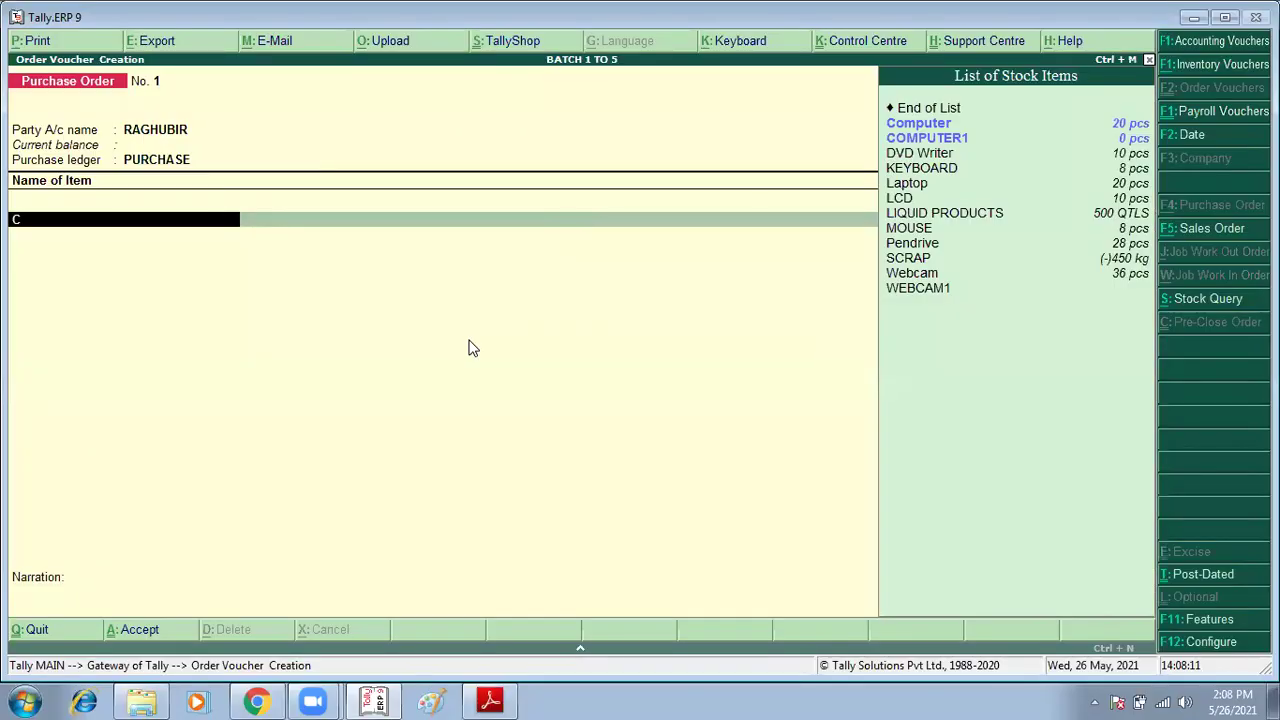
key(Return)
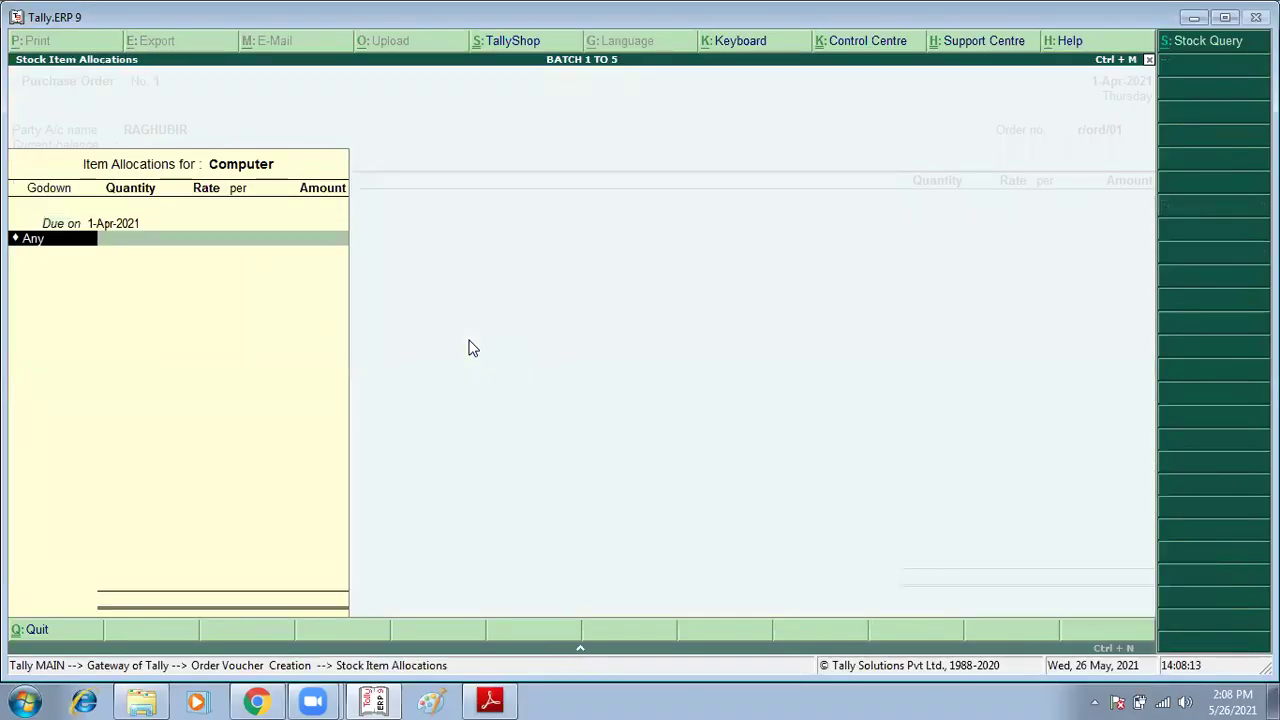
text(P)
key(Down)
key(Down)
key(Up)
key(Return)
Set the Computer quantity to 15 pcs, clear its rate, and finish the item allocation
text(15 pcs)
key(Return)
key(BackSpace)
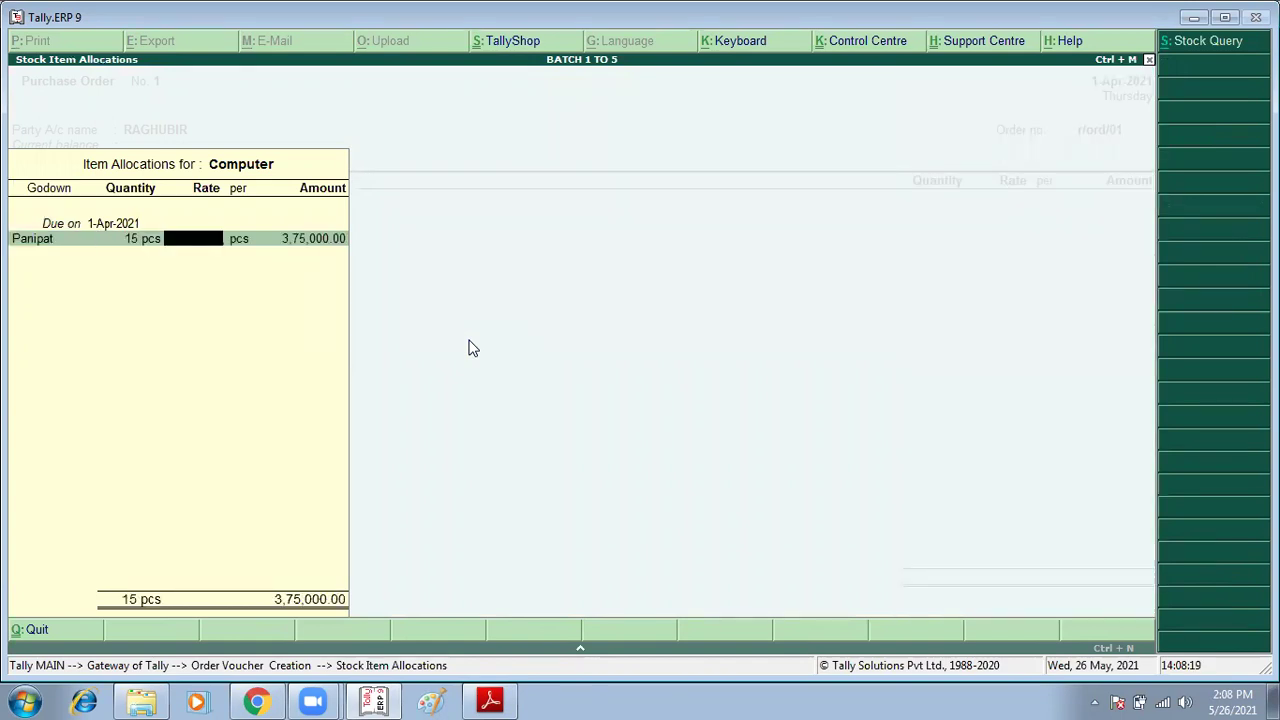
key(Return)
key(Return)
key(Return)
key(Return)
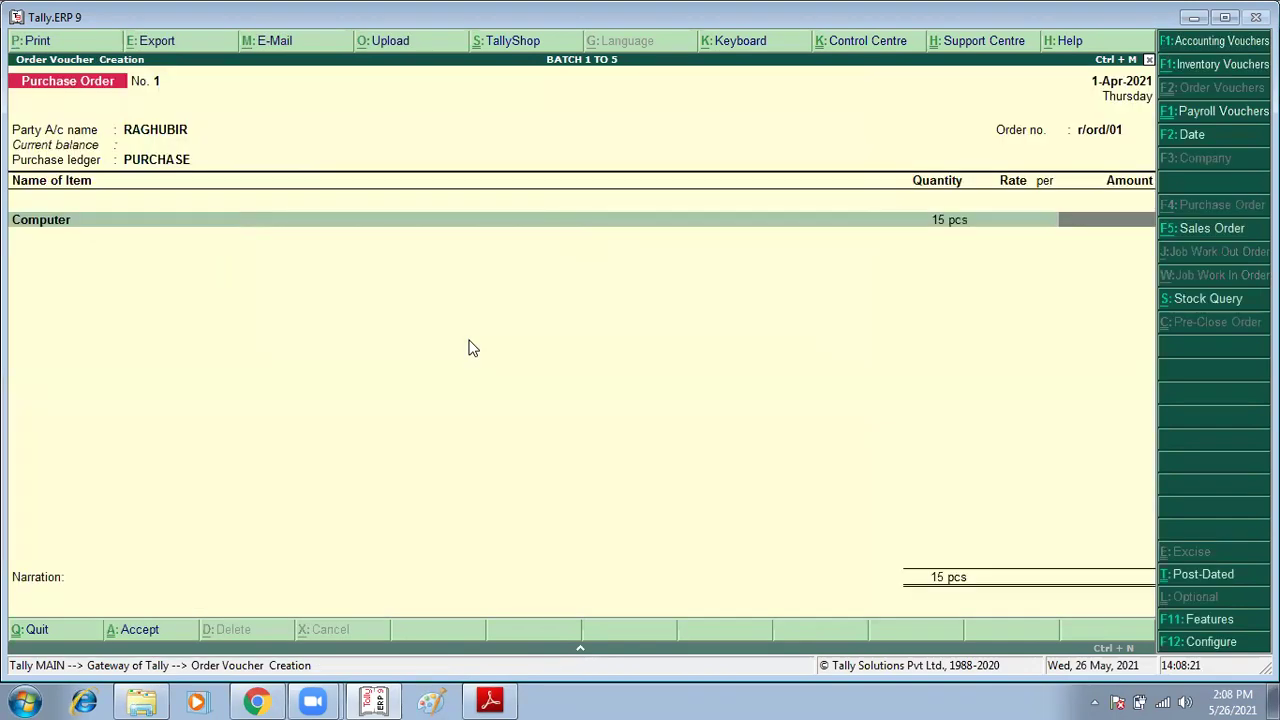
Add Laptop as the second item of the purchase order, keeping the due date and choosing the Panipat godown
key(Return)
text(La)
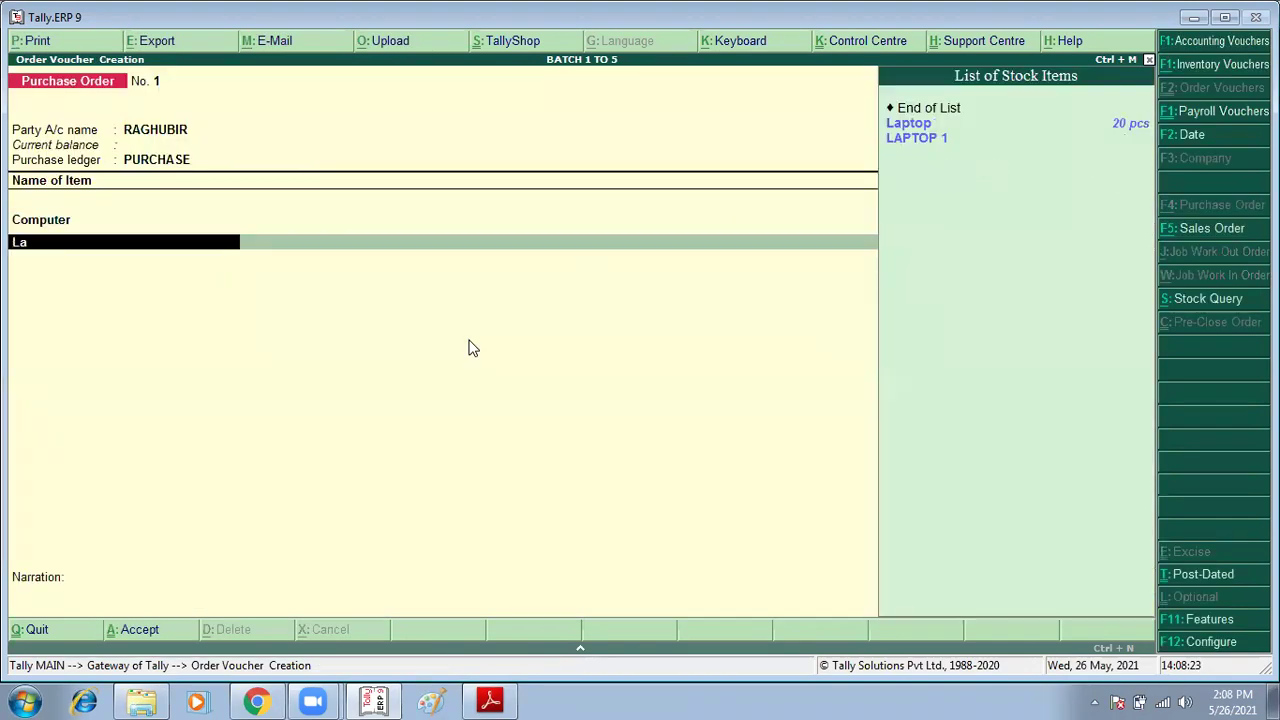
key(Return)
key(Return)
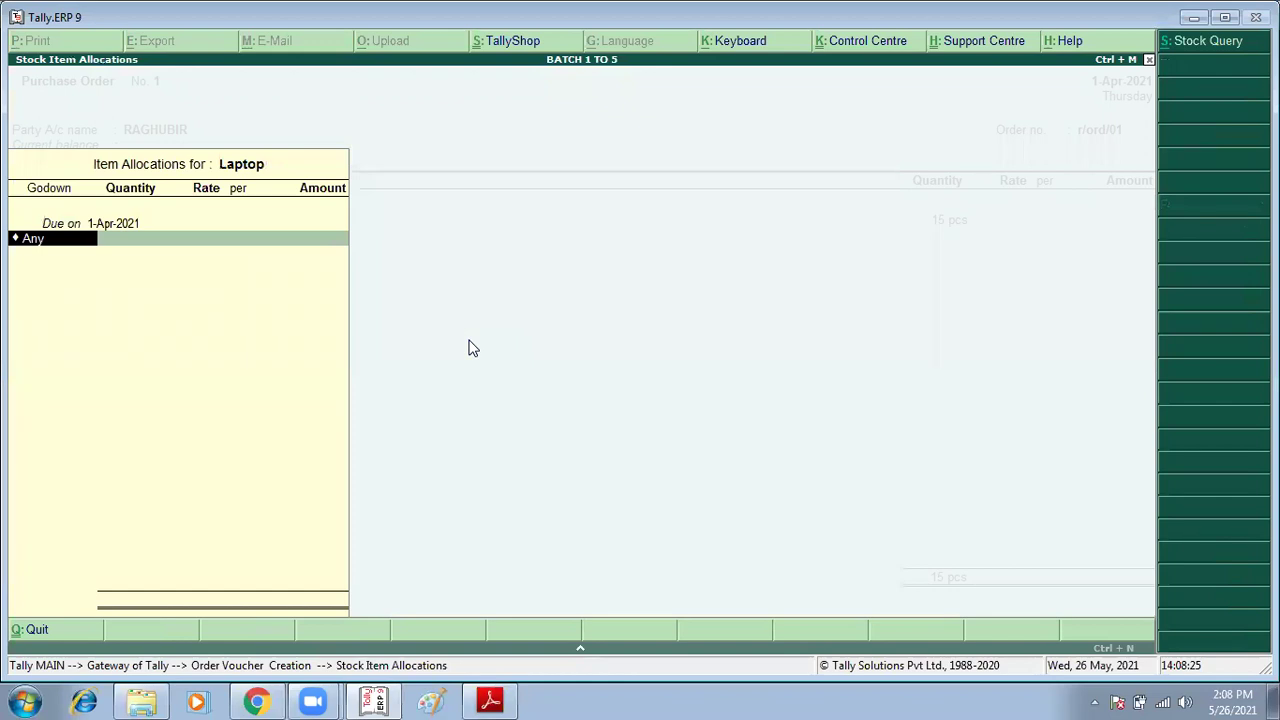
text(Pa)
key(Return)
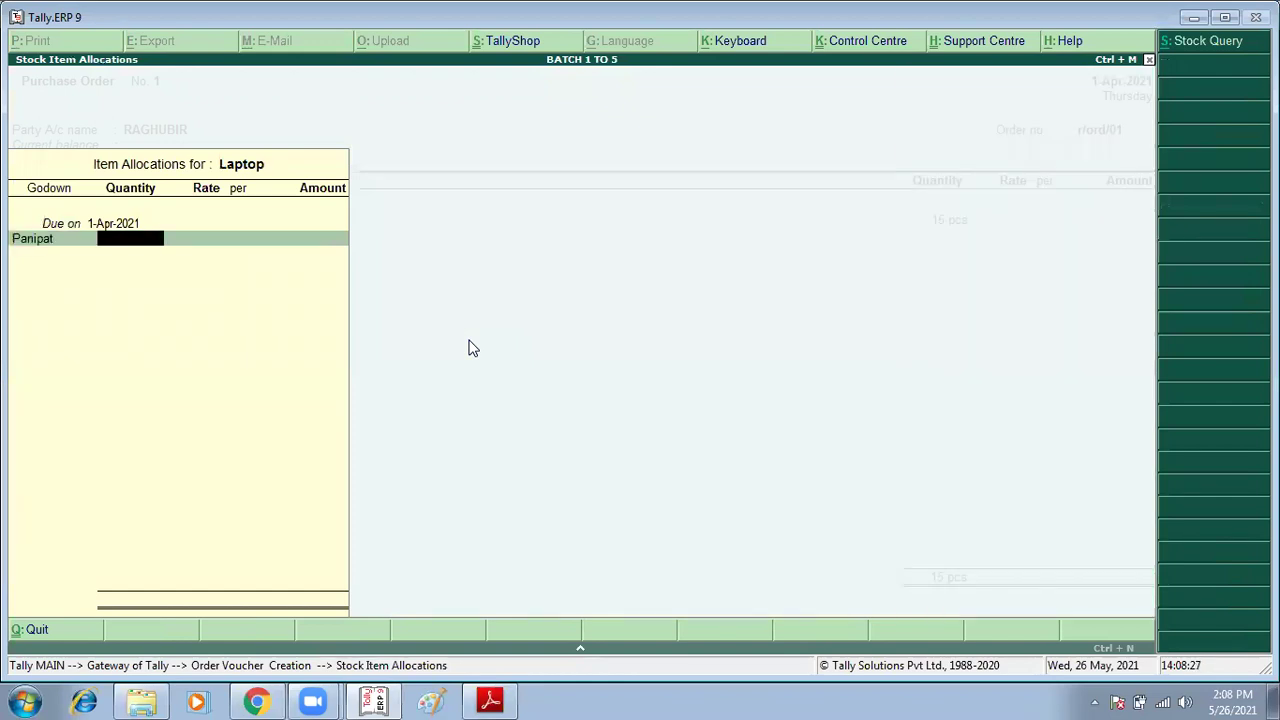
Set the Laptop quantity to 15 pcs with no rate and finish its allocation
text(15)
key(Return)
key(BackSpace)
key(Return)
key(Return)
key(Return)
key(Return)
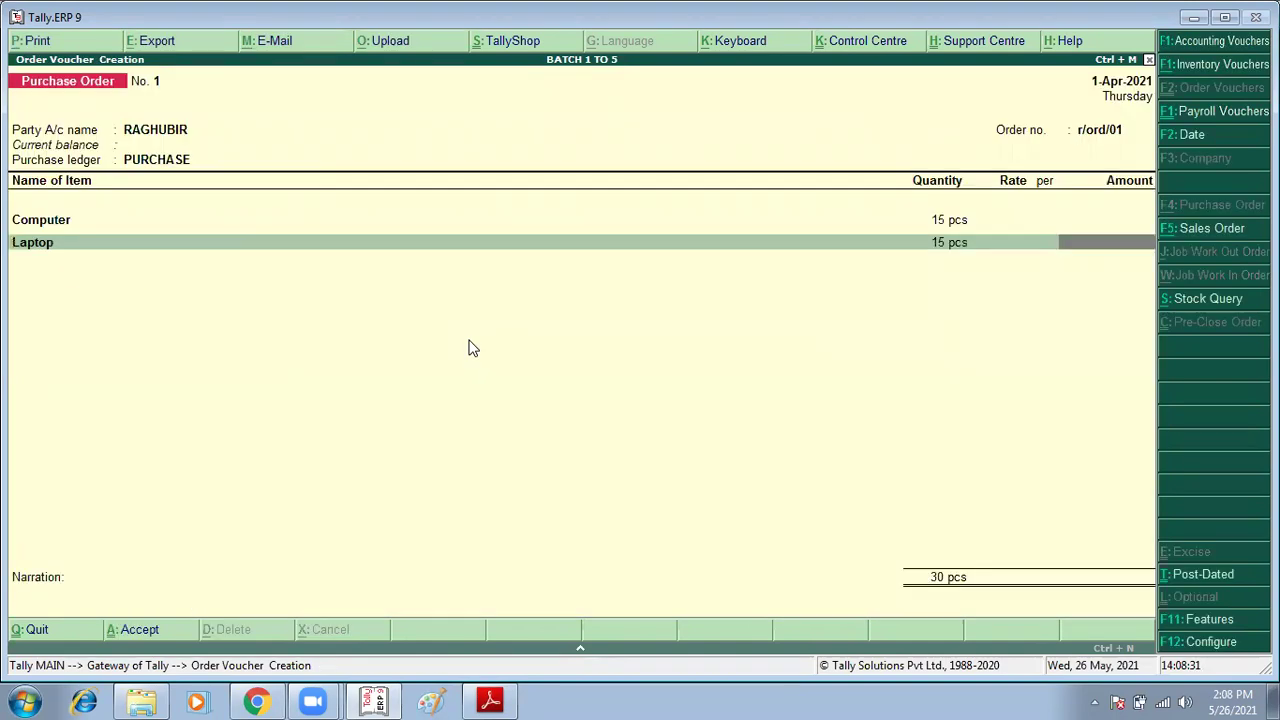
Check the third ordered item in the assignment PDF, add Pendrive to the order, and allocate it to Panipat
key(alt+Tab)
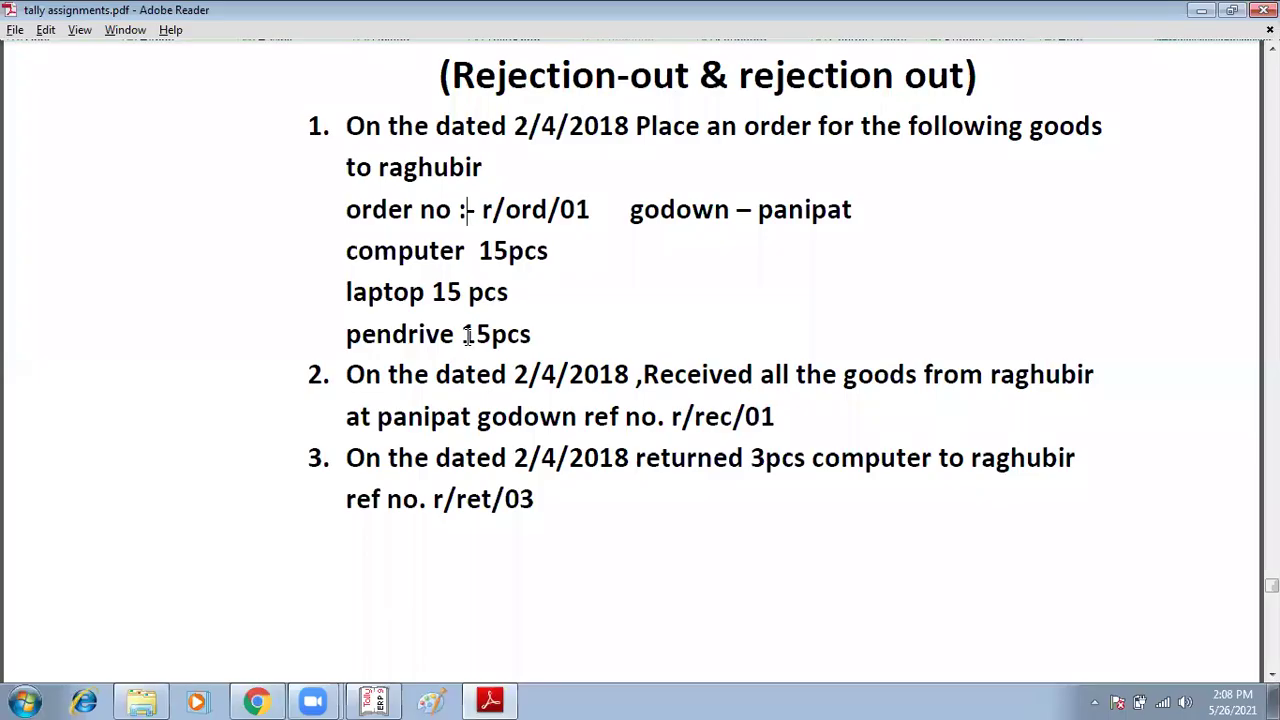
key(alt+Tab)
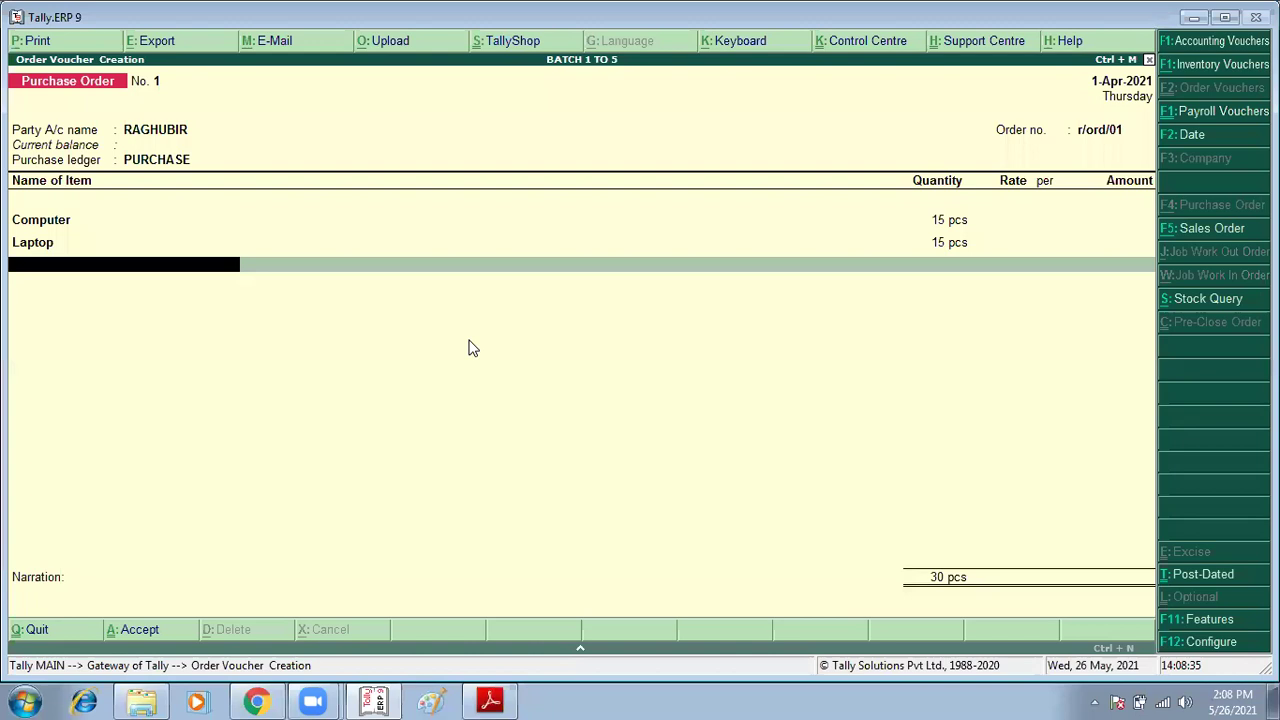
text(Pe)
key(Return)
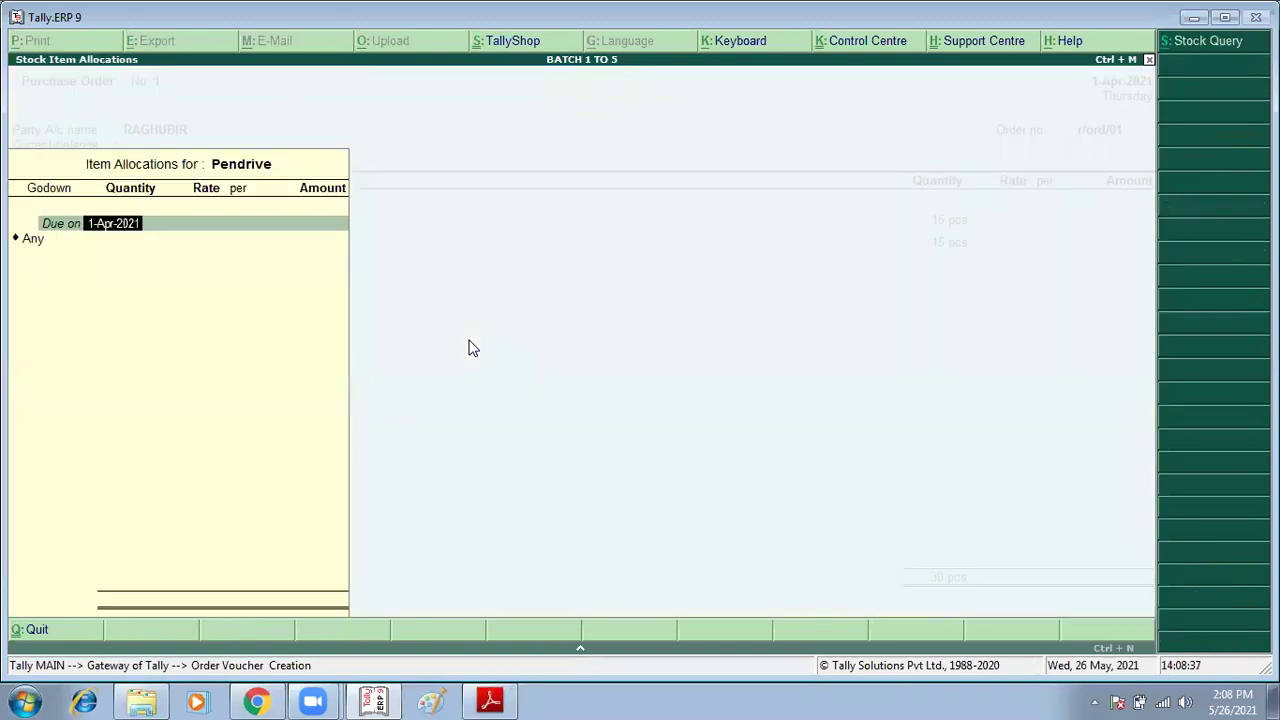
key(Return)
key(Down)
key(Down)
key(Return)
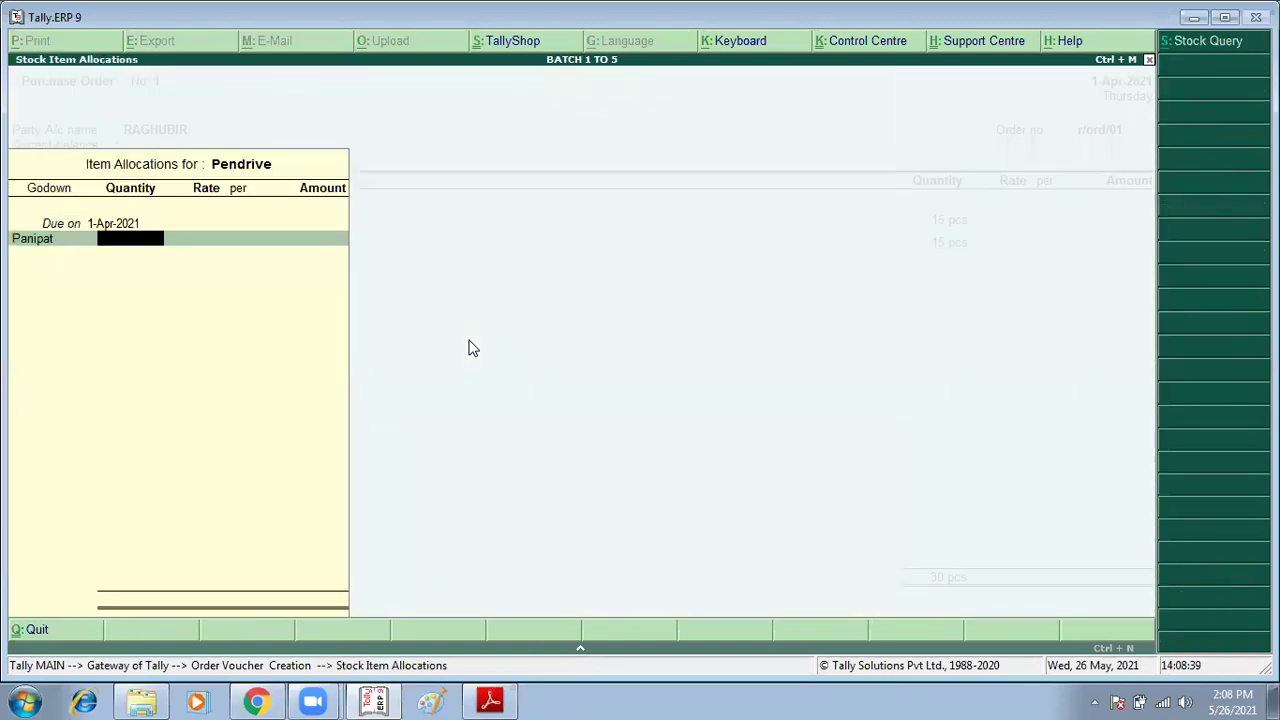
Set the Pendrive quantity to 15 pcs without a rate and finish its allocation
text(15 pcs)
key(Return)
key(Return)
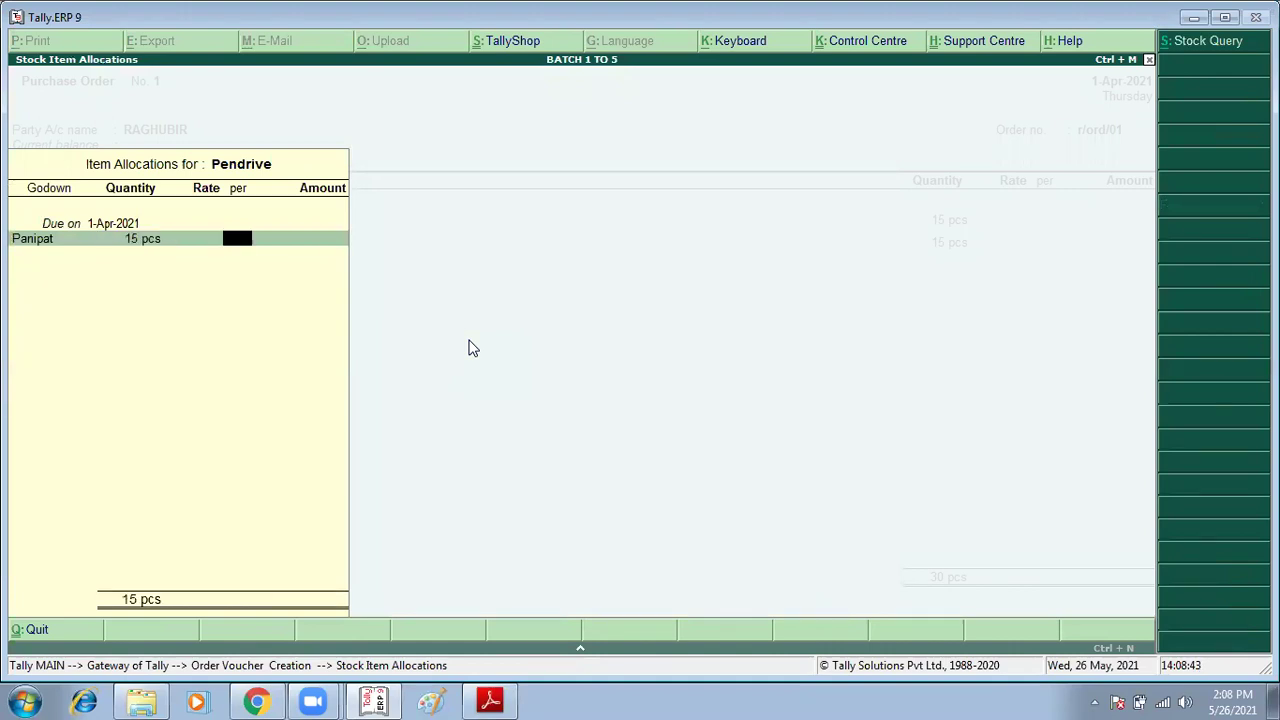
key(Return)
key(Return)
key(Return)
key(Return)
End the item list, leave the narration empty, and save the purchase order
key(Return)
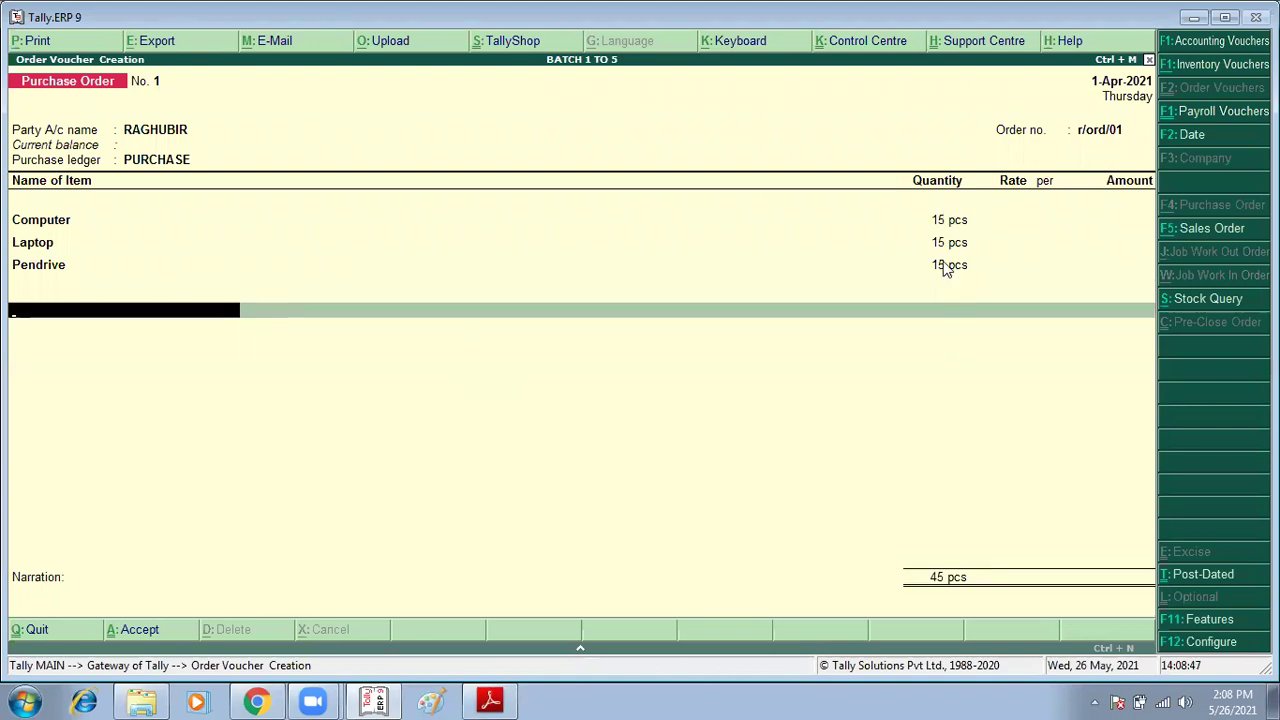
key(Return)
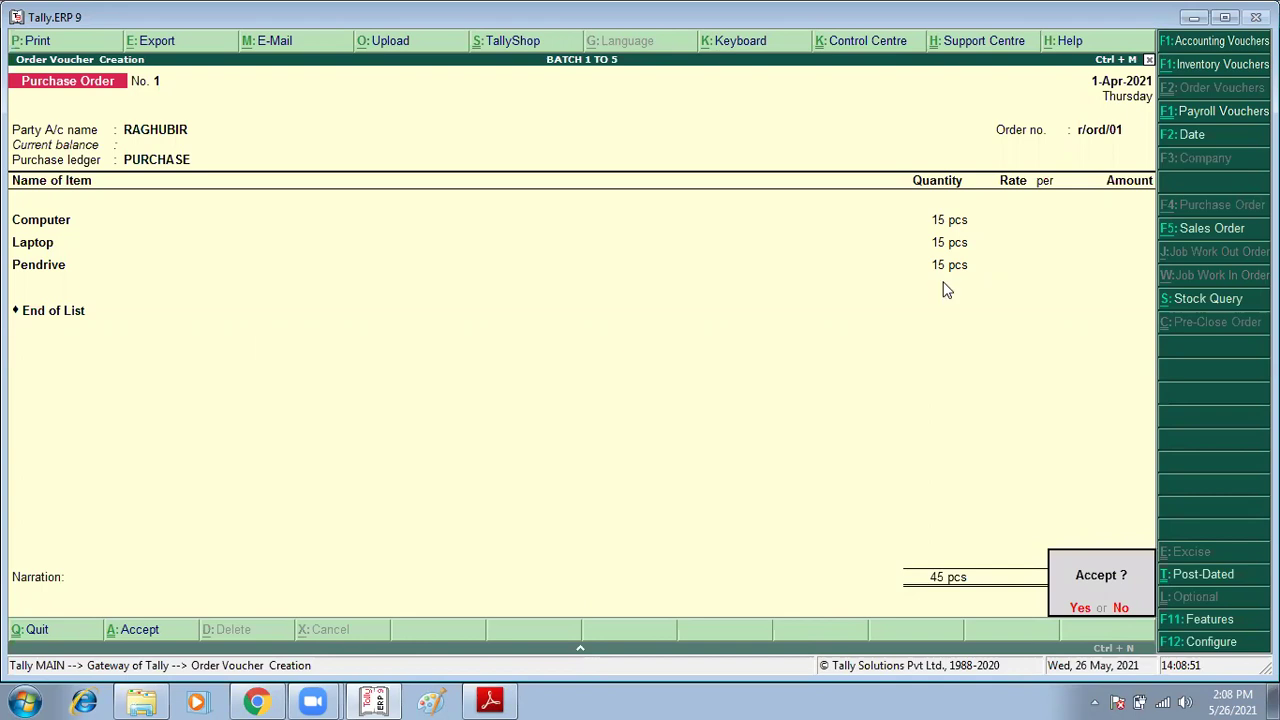
key(y)
Look up the goods receipt's reference number in the assignment PDF and return to Tally
key(alt+Tab)
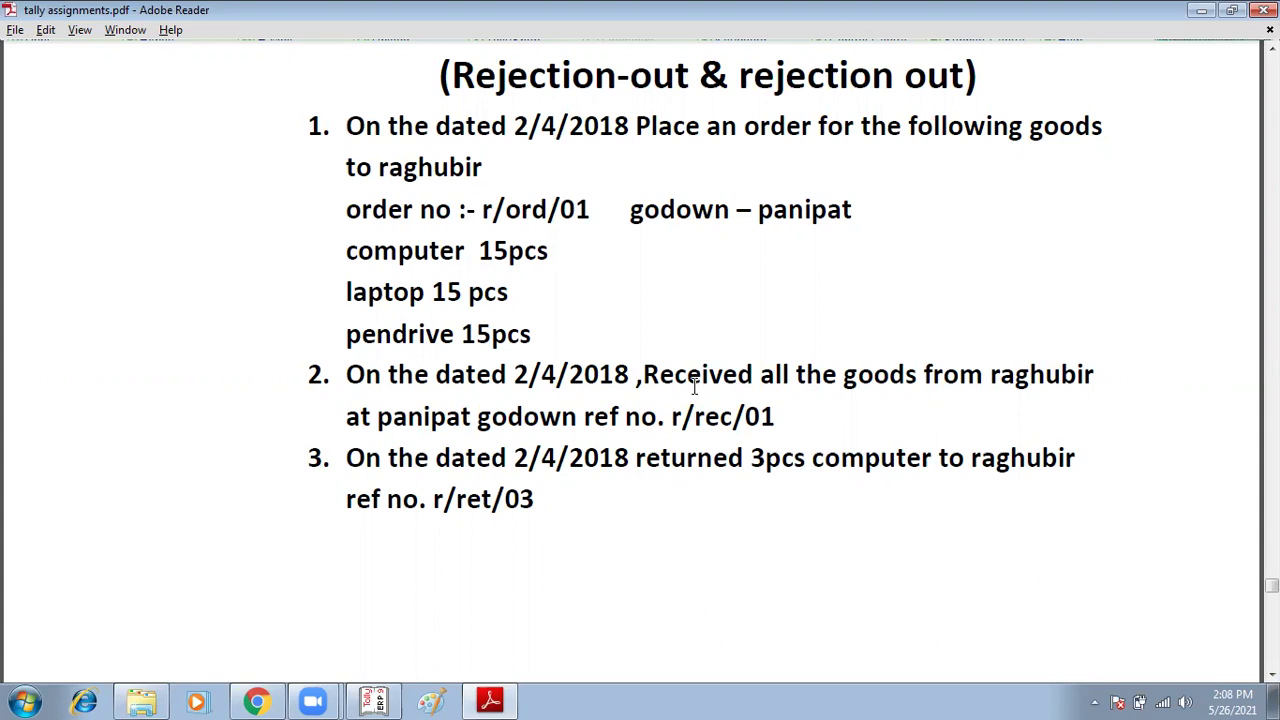
drag(671, 416, 791, 437)
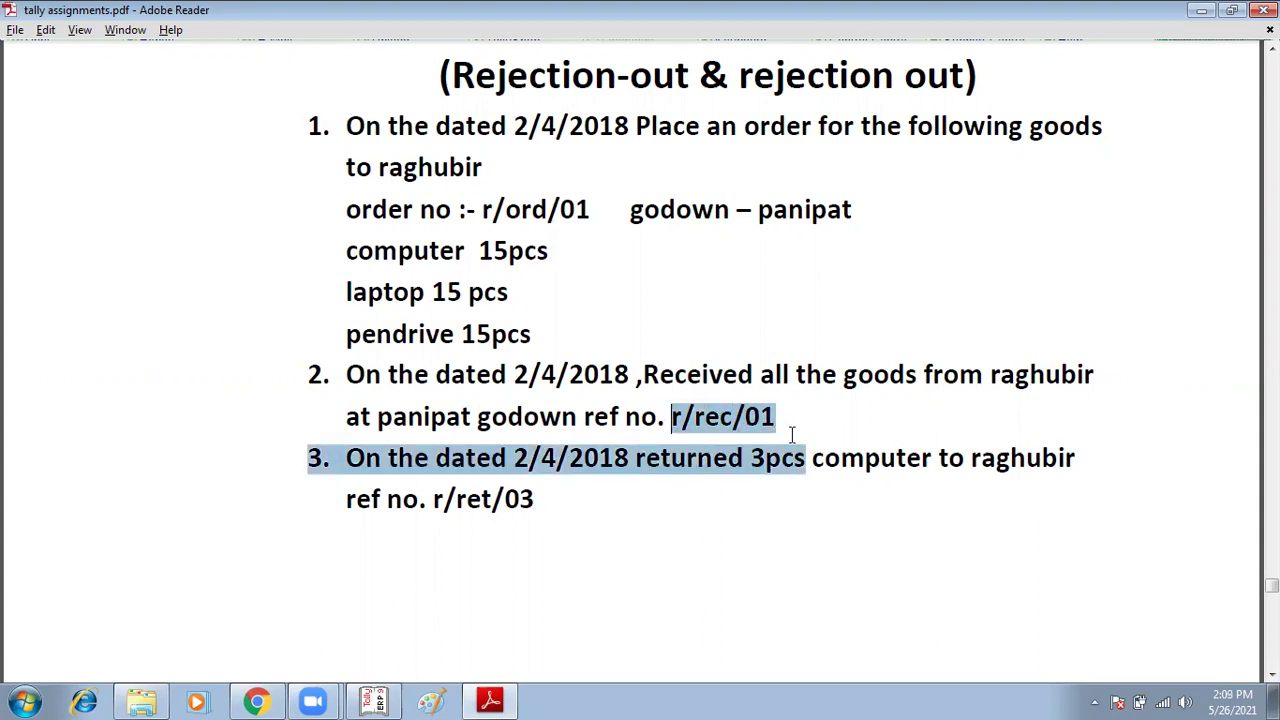
triple_click(793, 430)
click(794, 429)
double_click(773, 413)
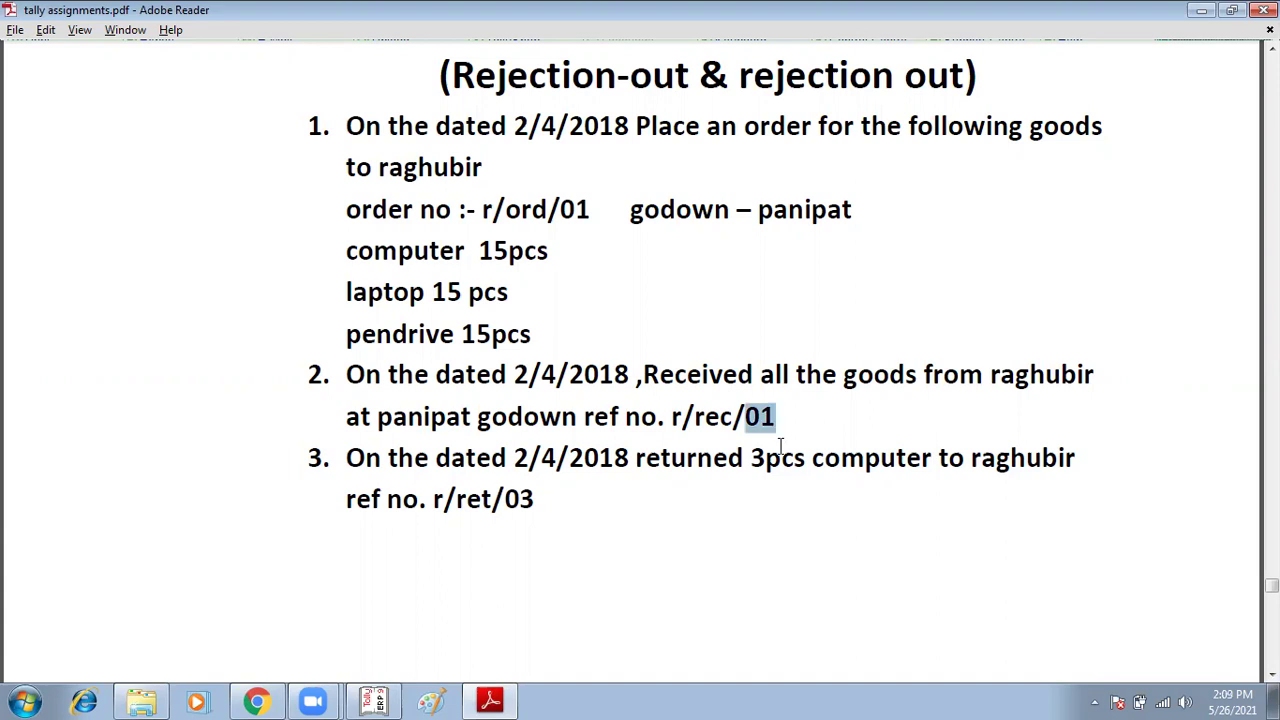
key(alt+Tab)
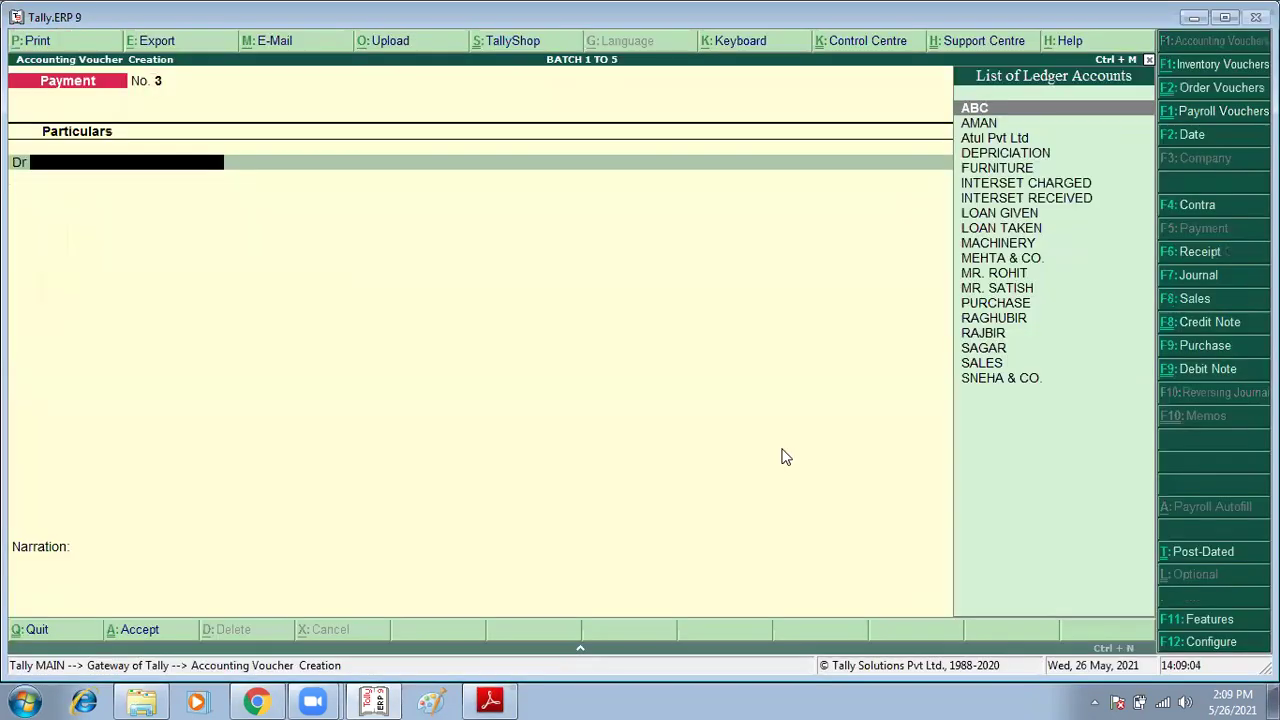
Start a purchase voucher and enter r/rec/02 as the supplier invoice number
key(F9)
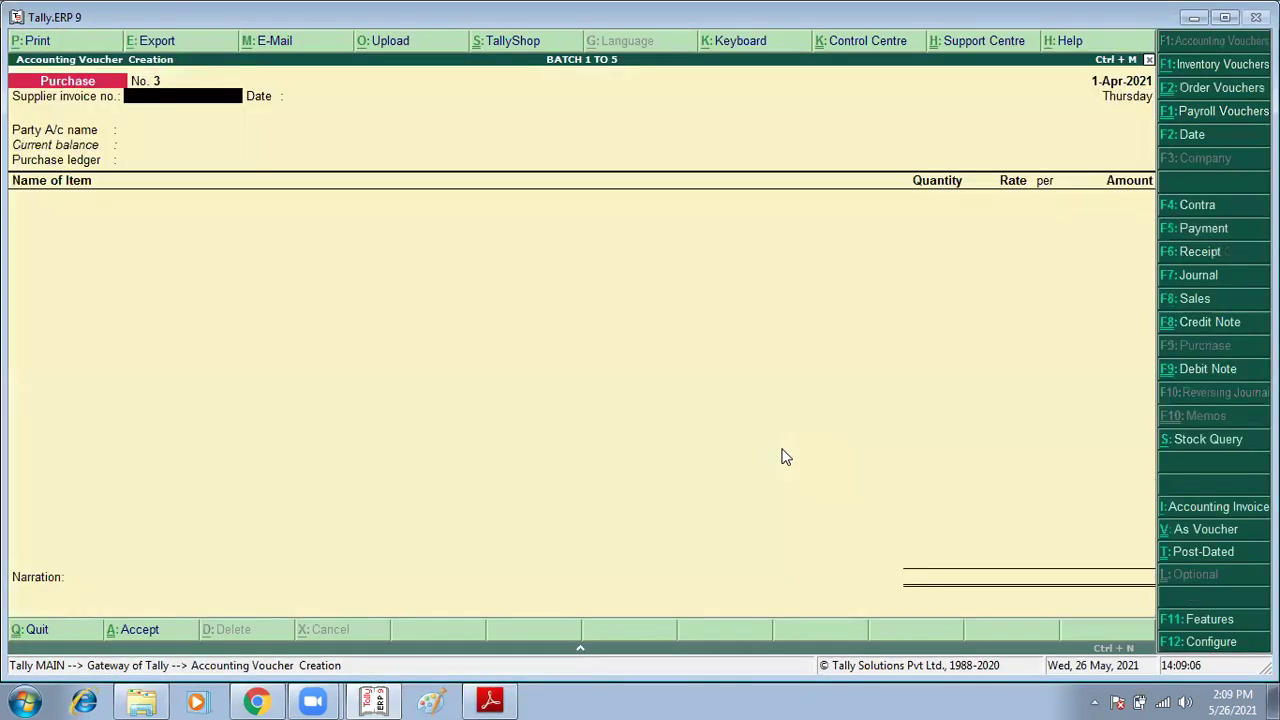
text(r/)
text(.rew)
key(BackSpace)
key(BackSpace)
key(BackSpace)
text(rec/02)
key(Return)
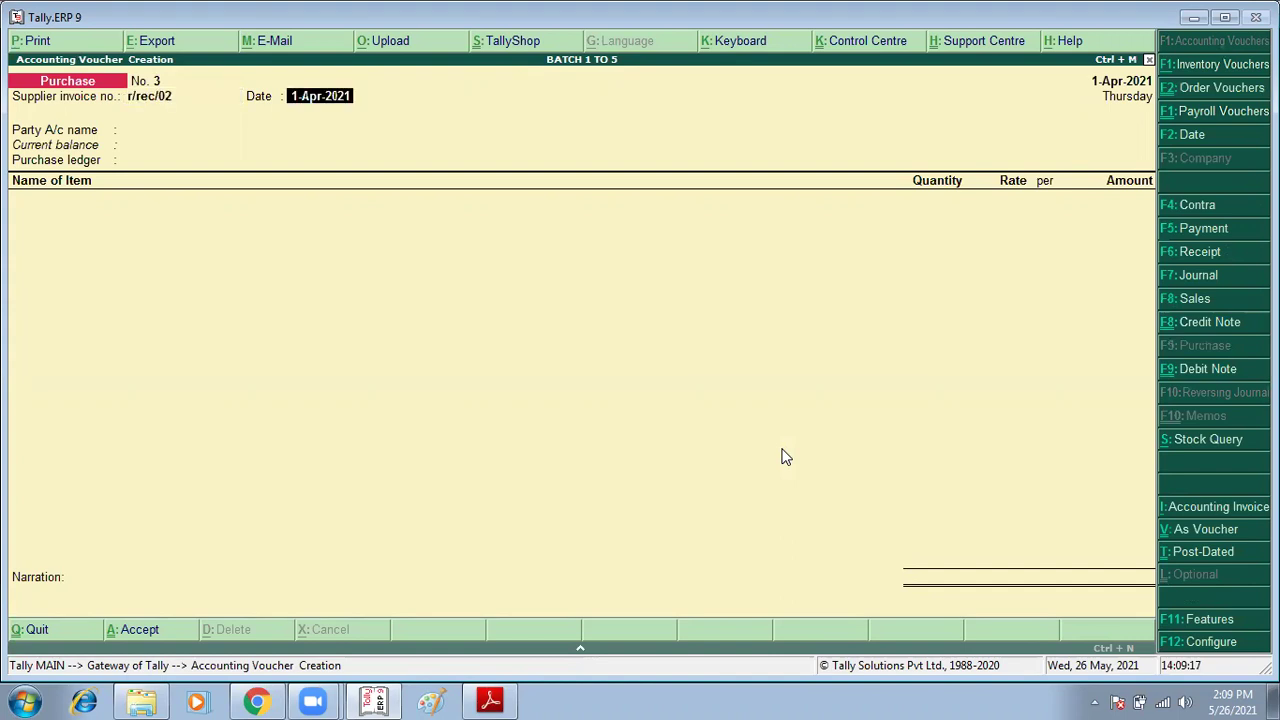
Keep the invoice date, choose the assignment's supplier as party account, and leave the party details without completing them
key(Return)
text(Ra)
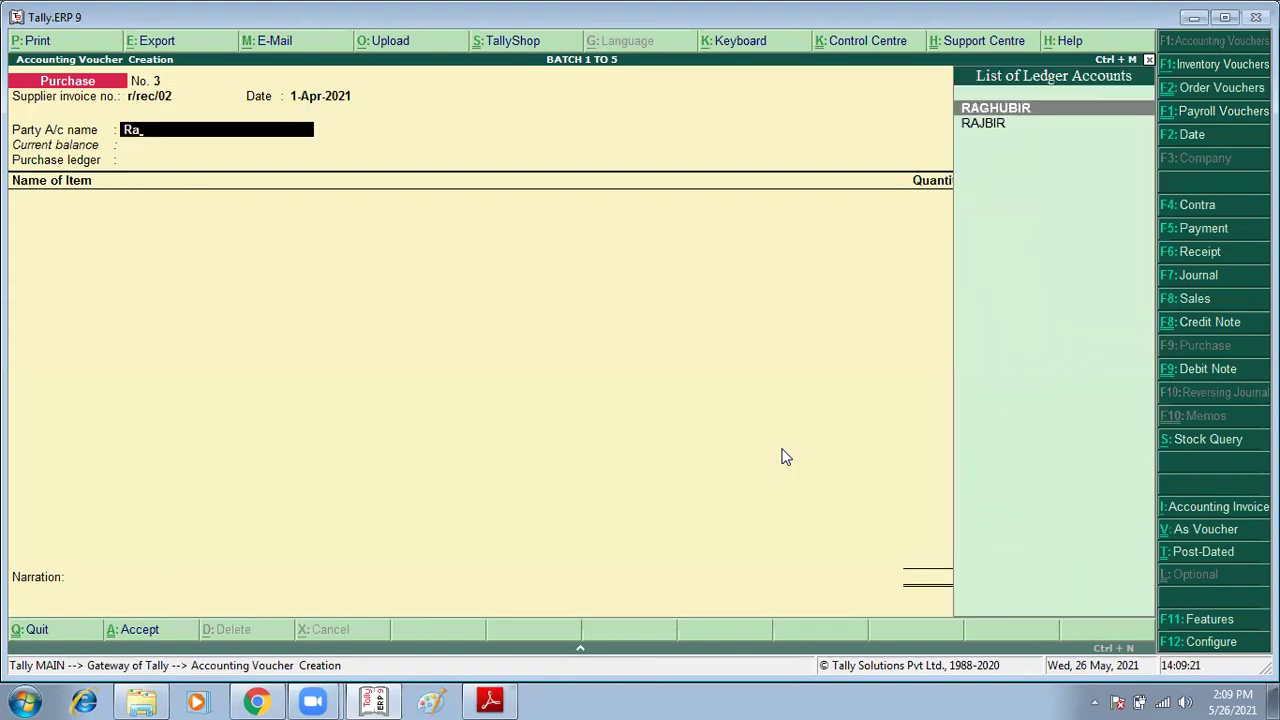
key(Return)
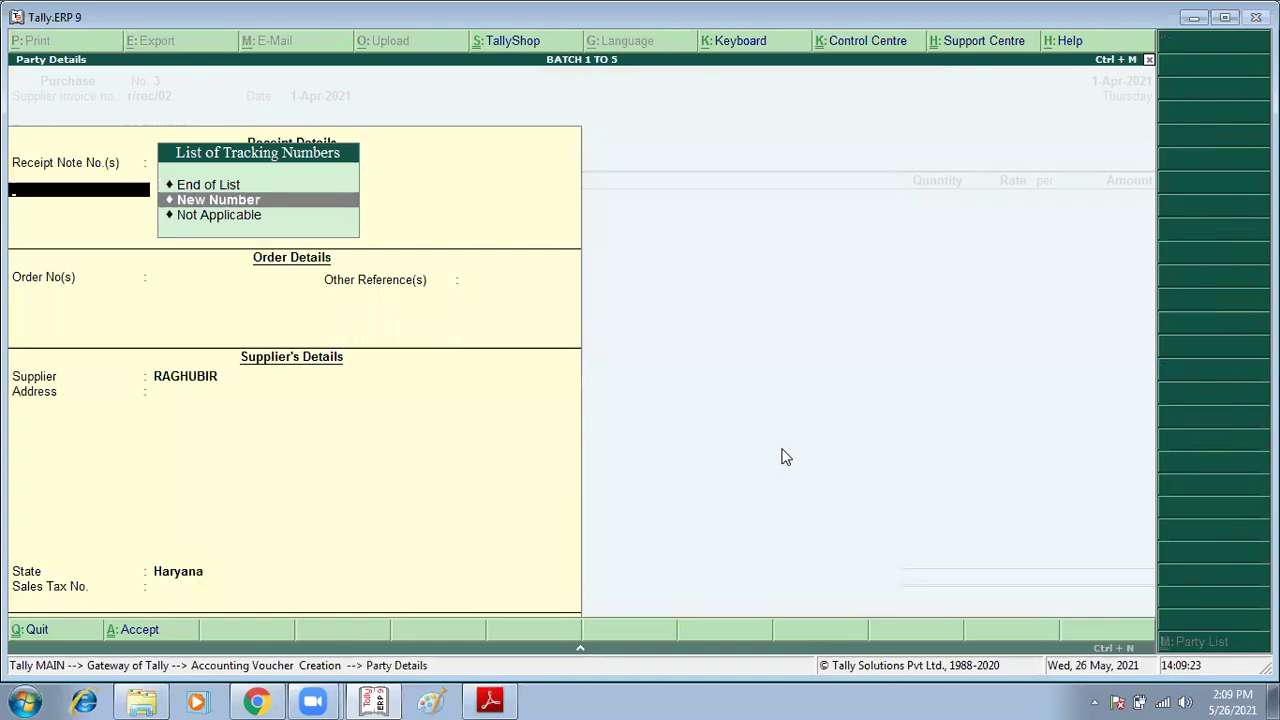
key(Escape)
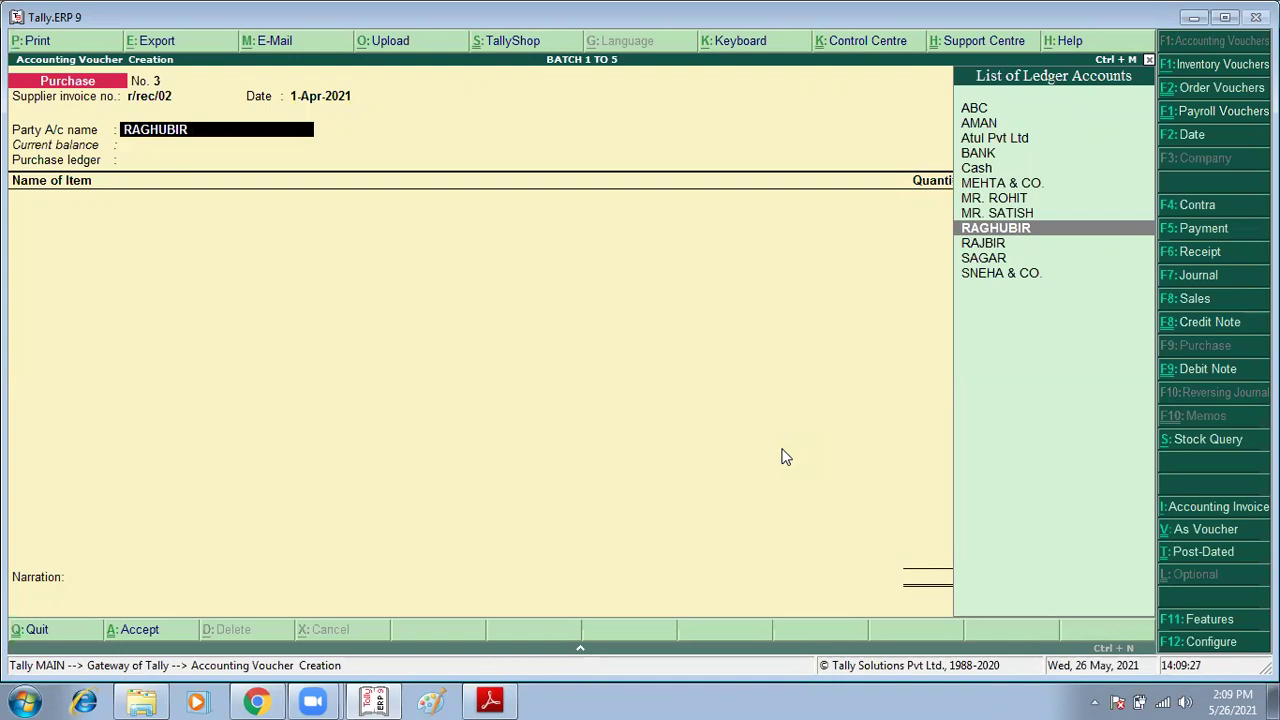
Switch the entry to a Receipt Note, keep its reference and supplier, and link it to the supplier's pending purchase order
key(alt+F9)
key(Return)
key(Return)
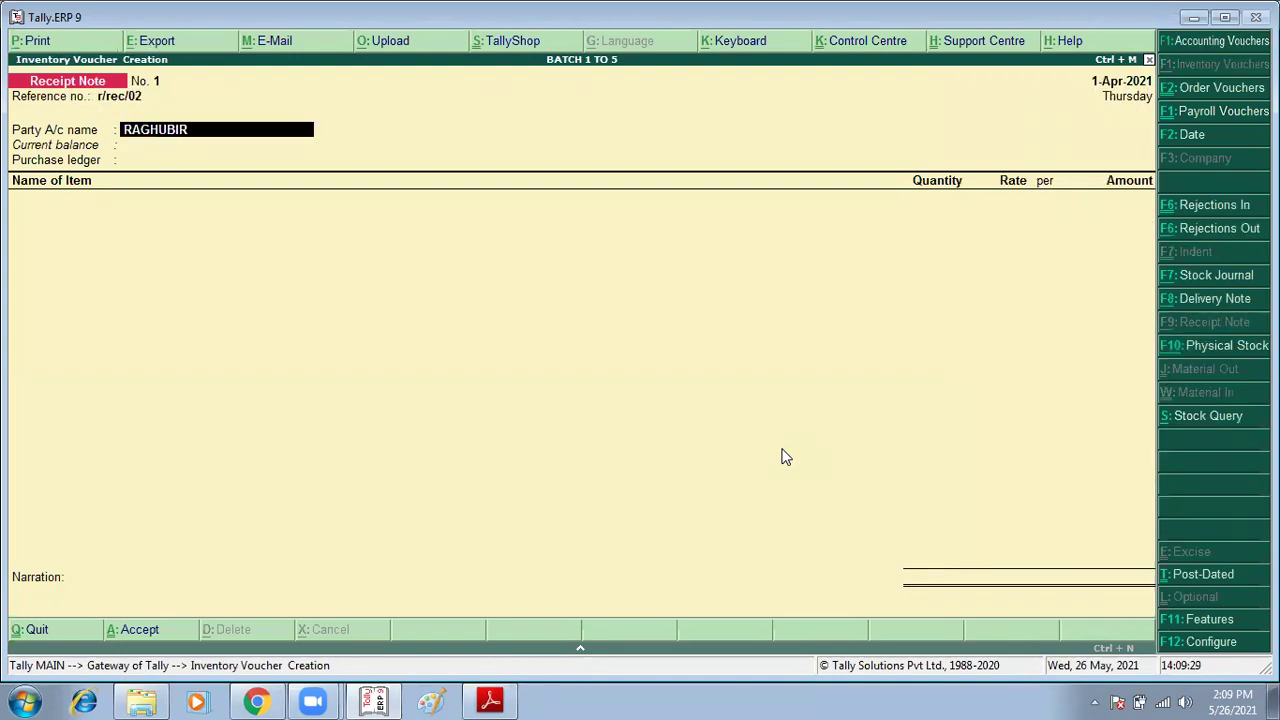
key(Down)
key(Down)
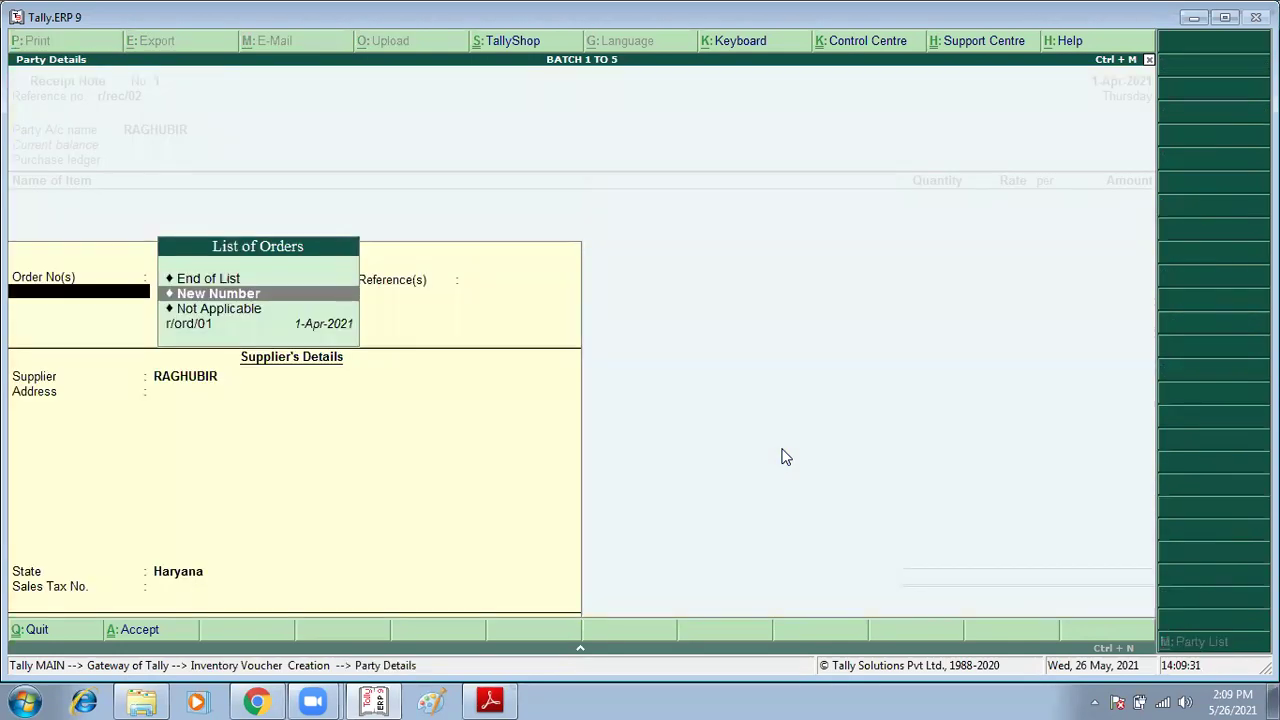
key(Return)
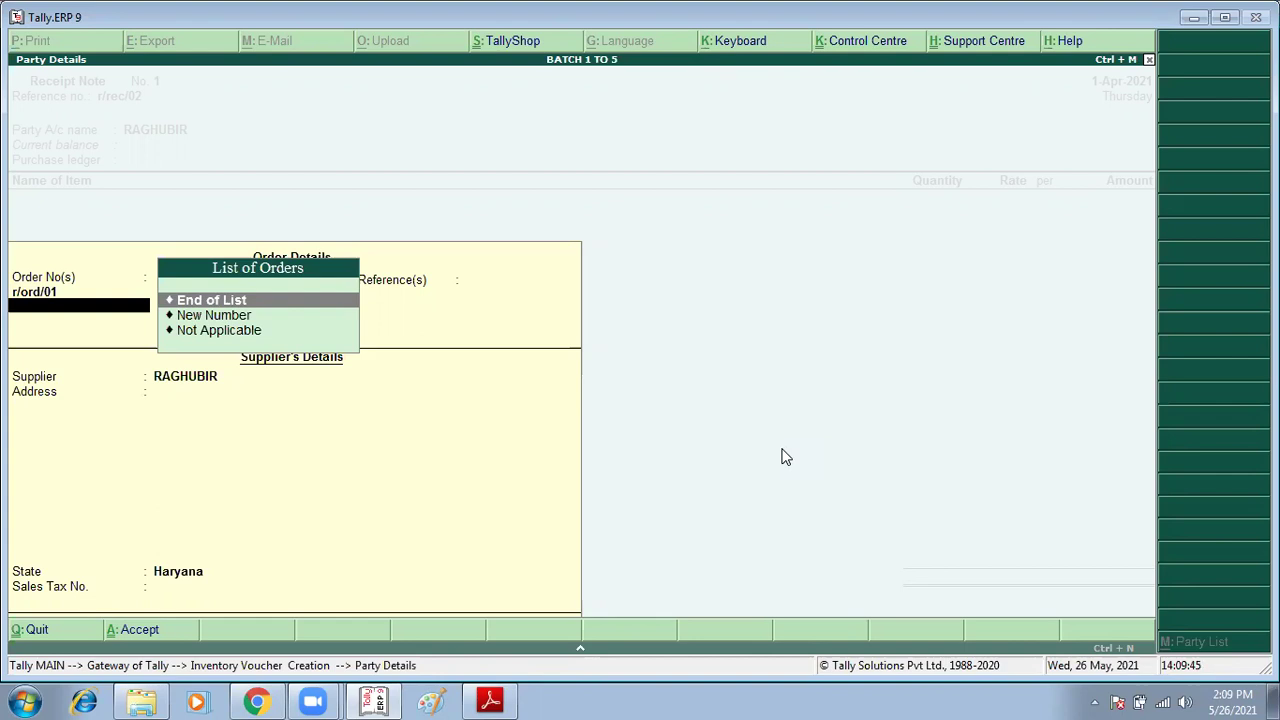
key(Return)
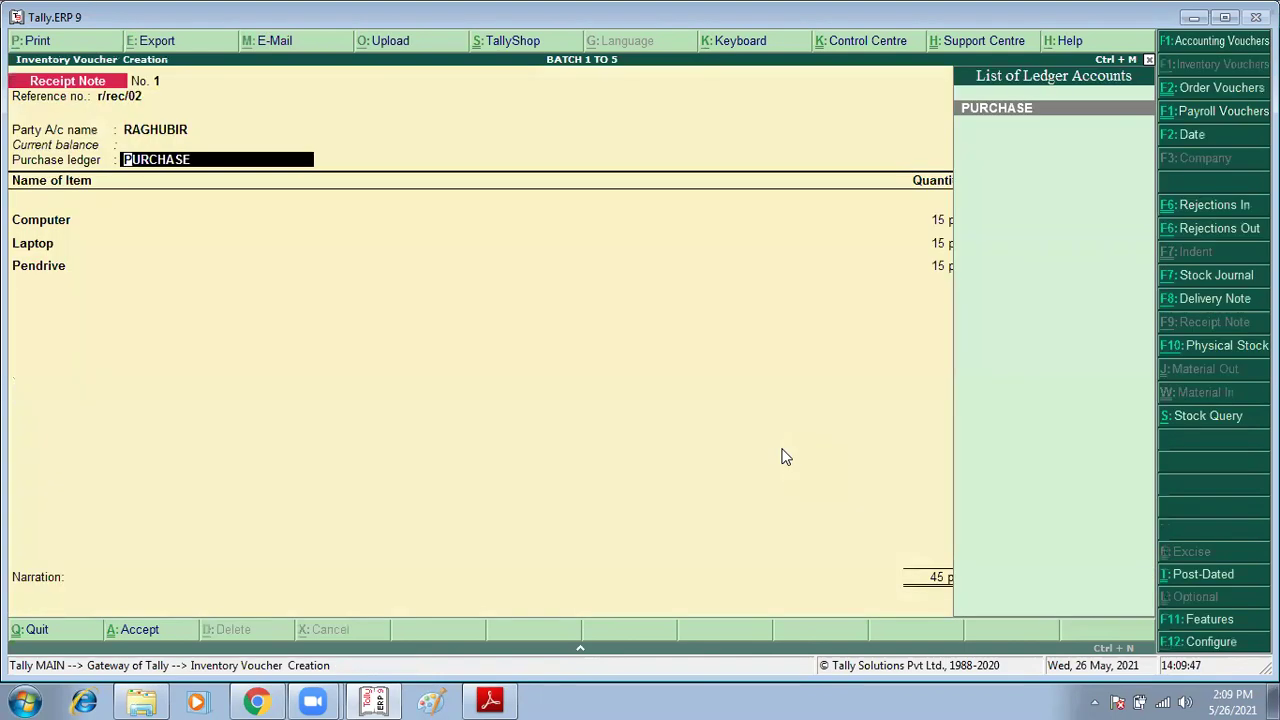
Keep PURCHASE as ledger and allocate 15 pcs of Computer to Panipat under tracking number r/rec/02 and order r/ord/01, without a rate
key(Return)
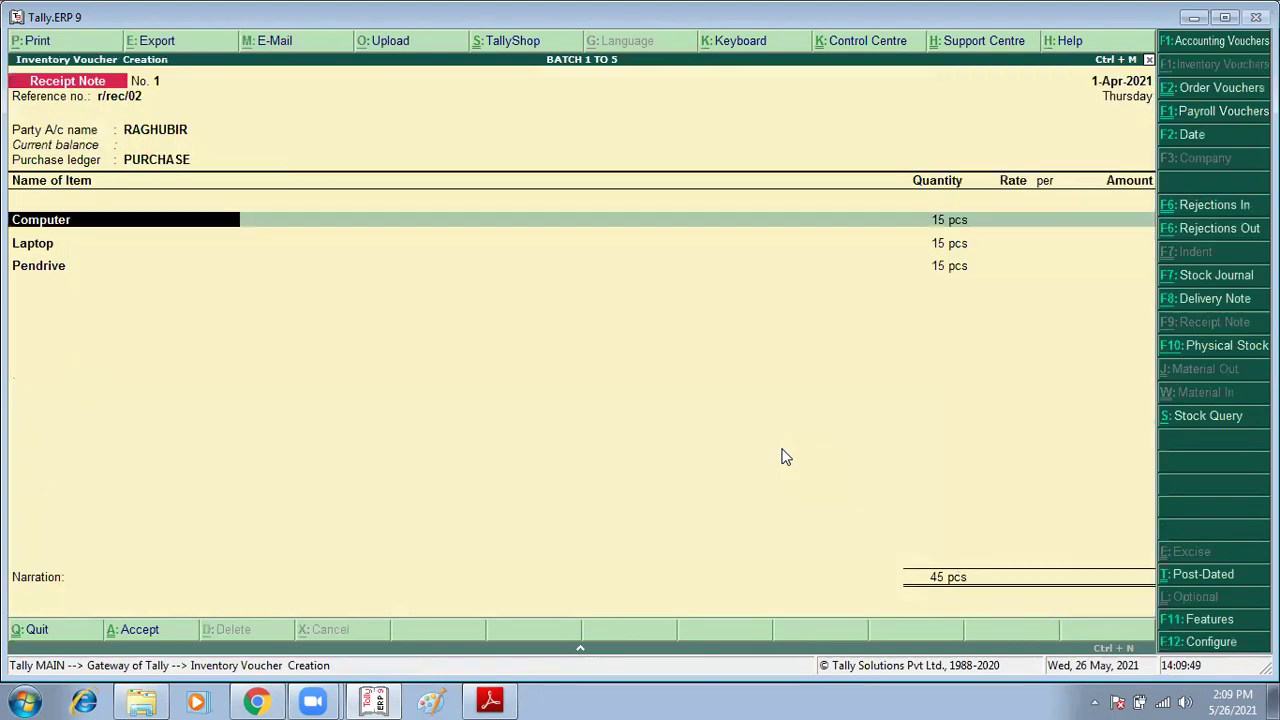
key(Return)
key(Return)
key(Return)
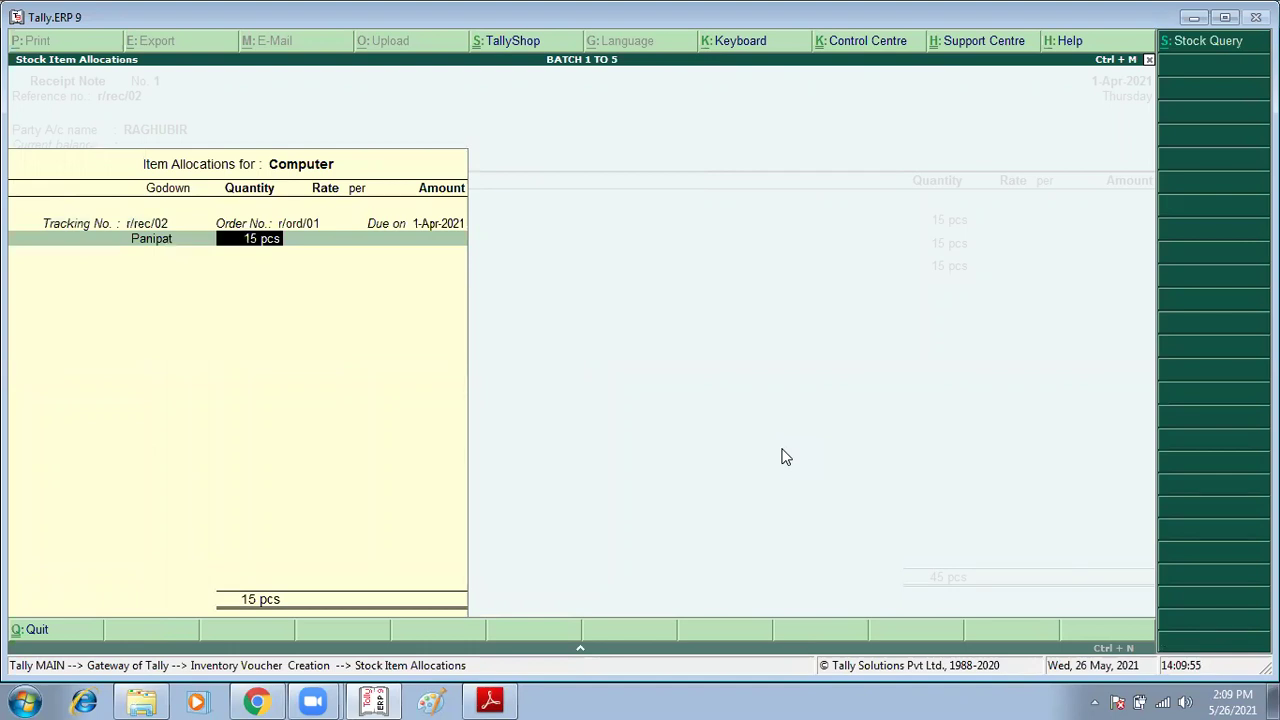
key(Return)
key(Return)
key(Return)
key(Return)
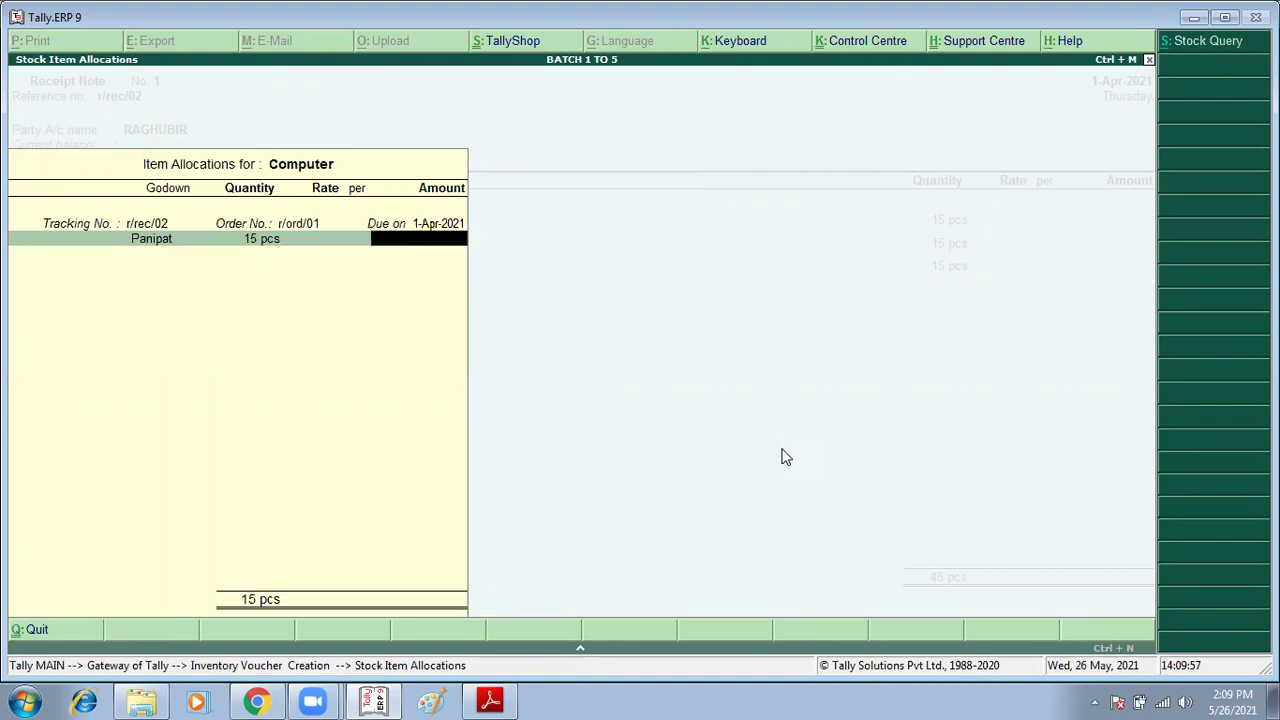
key(Return)
Allocate 15 pcs each of Laptop and Pendrive to Panipat under tracking number r/rec/02 and order r/ord/01, leaving rates blank
key(Return)
key(Return)
key(Return)
key(Return)
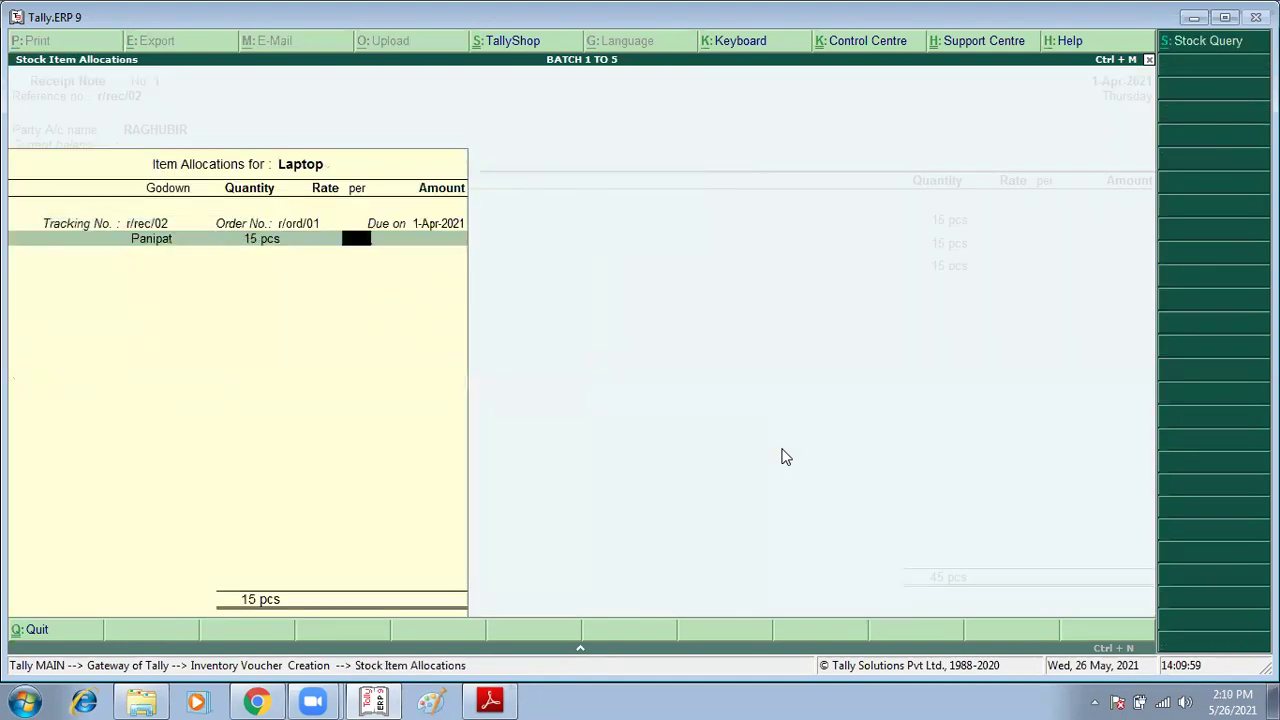
key(Return)
key(Return)
key(Return)
key(Return)
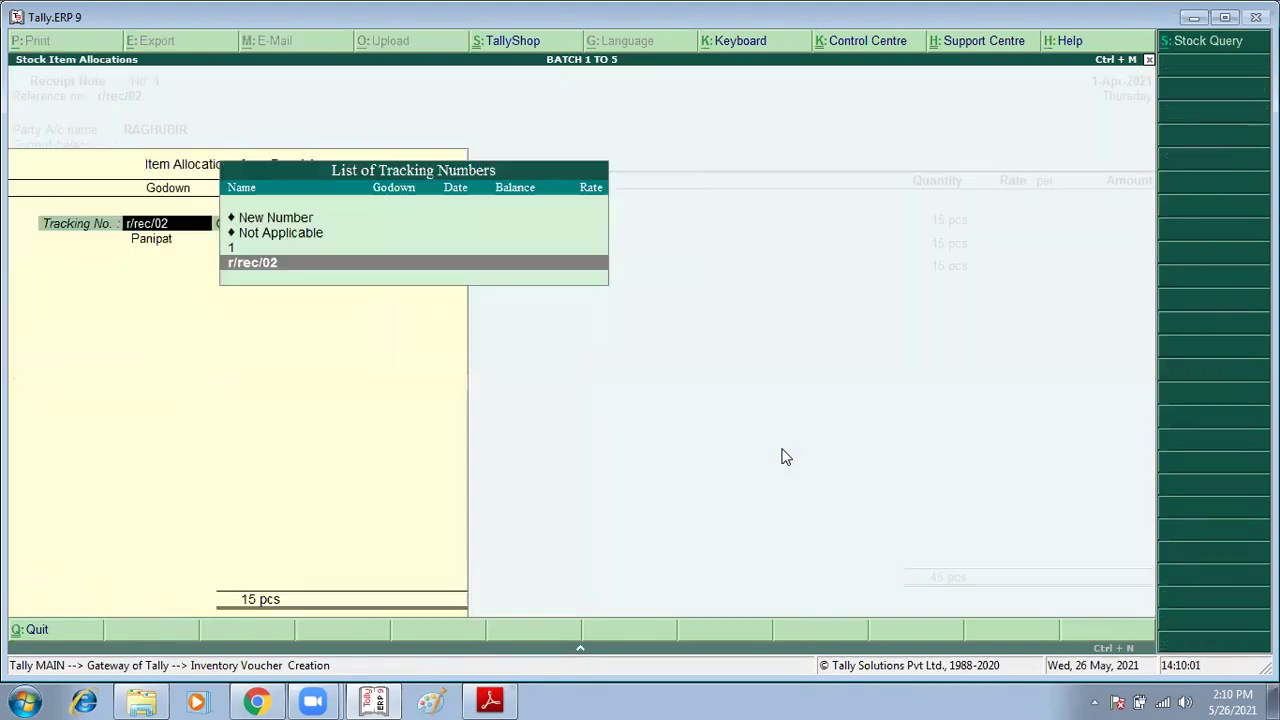
key(Return)
key(Return)
key(Return)
key(Return)
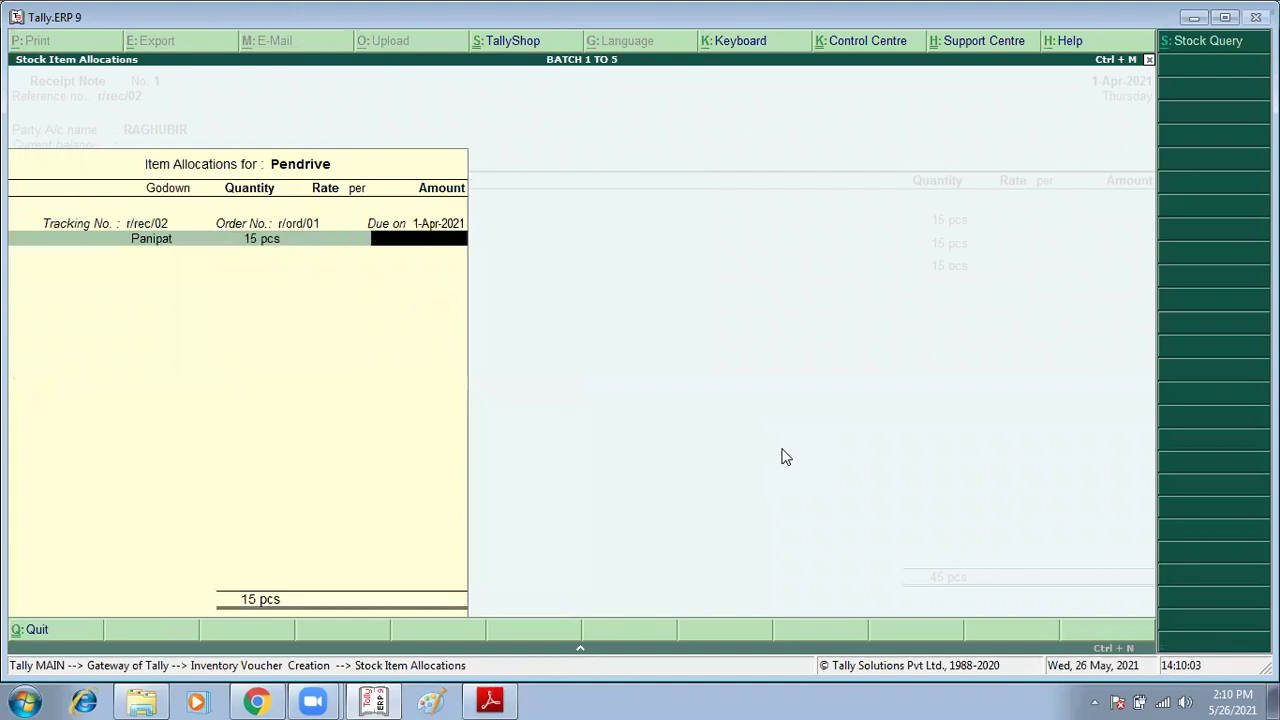
key(Return)
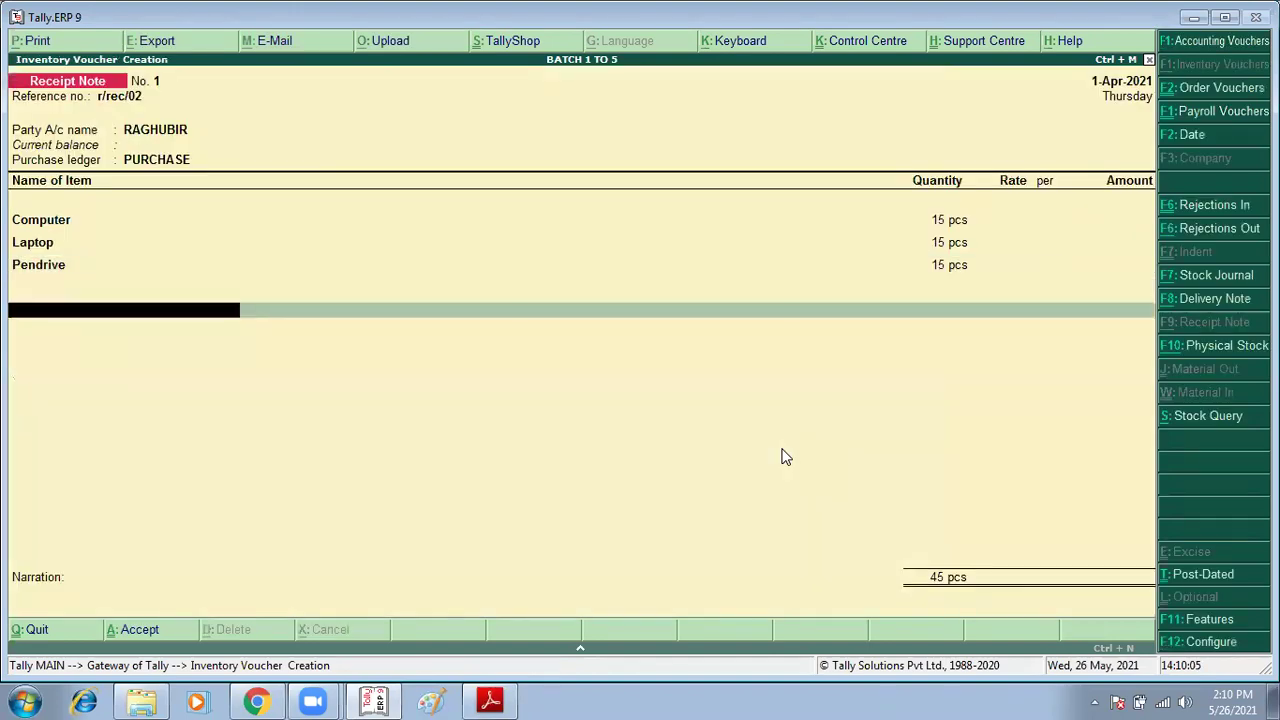
End the item list, leave the narration blank, and save the receipt note
key(Return)
key(Return)
key(Return)
key(Return)
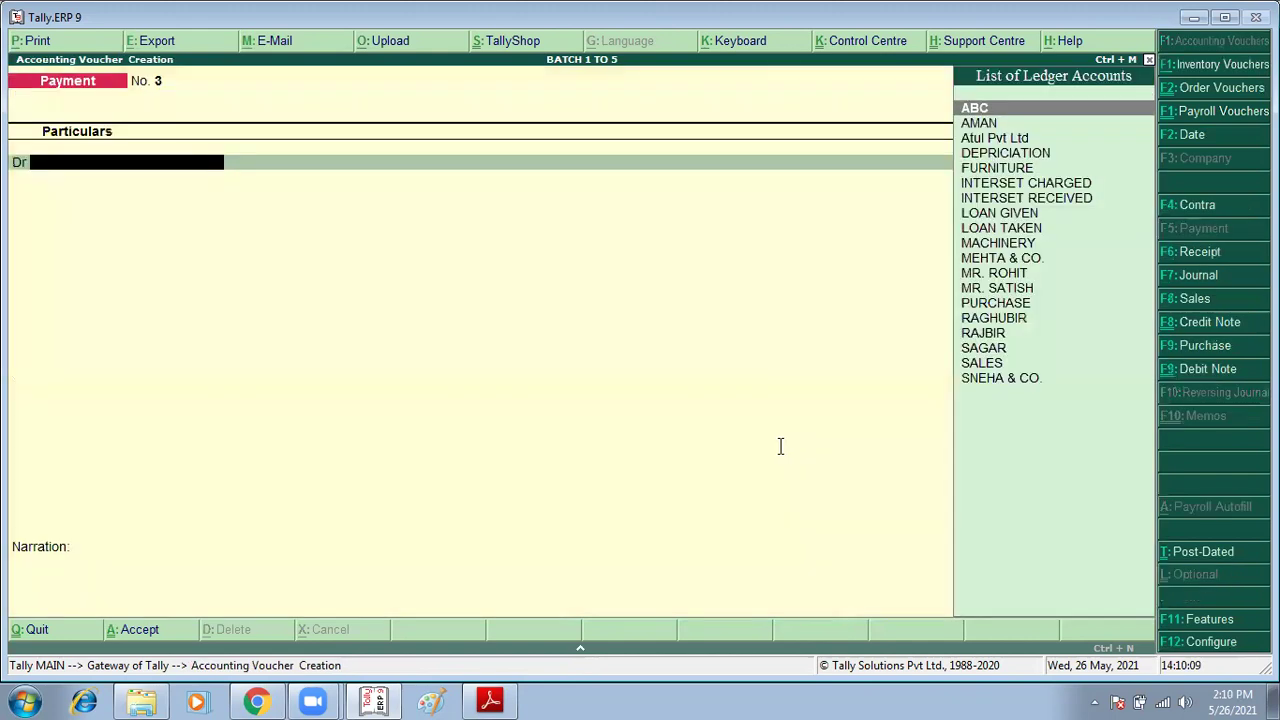
Read the goods-return entry in the assignment PDF and start a Rejections Out voucher in Tally.ERP 9
key(alt+Tab)
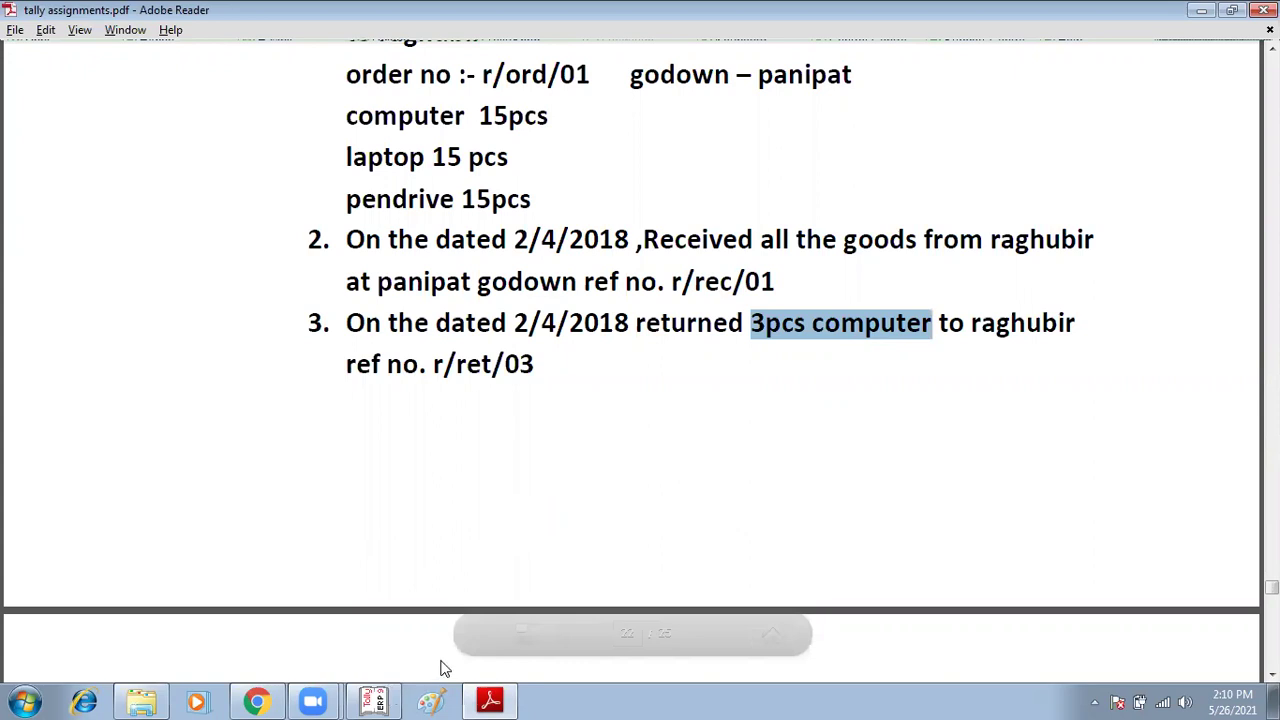
key(alt+Tab)
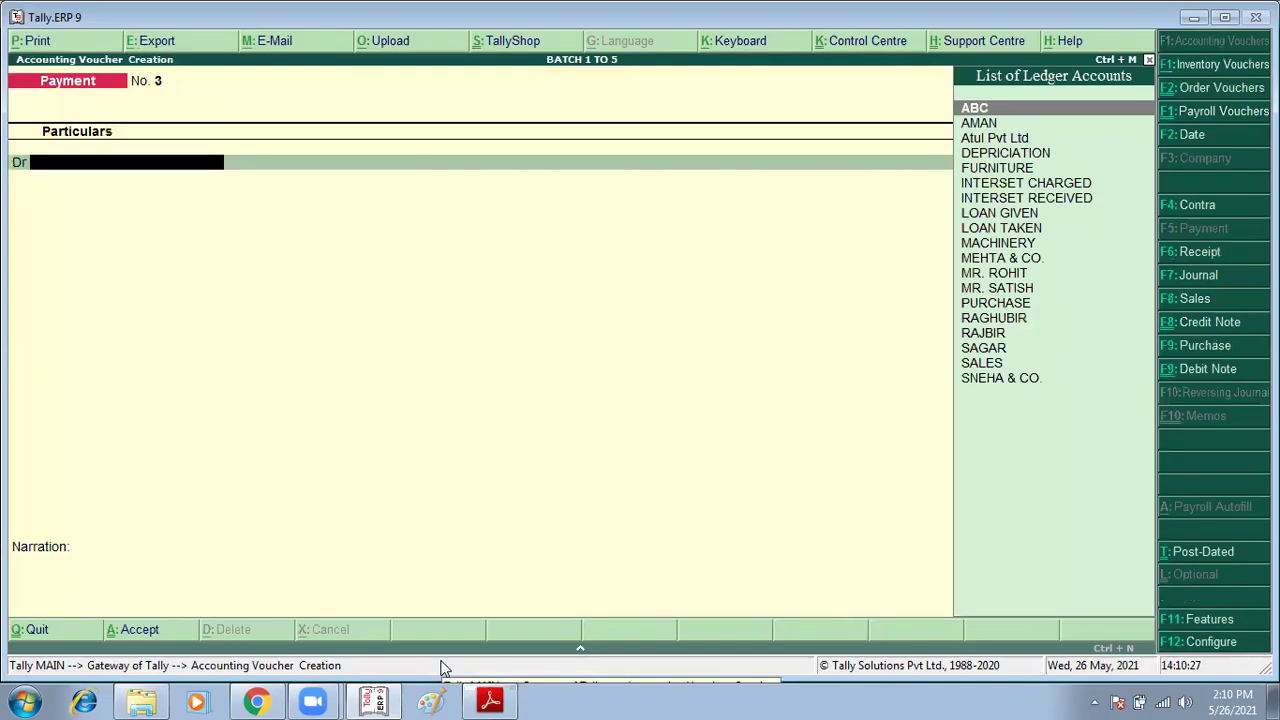
key(alt+F6)
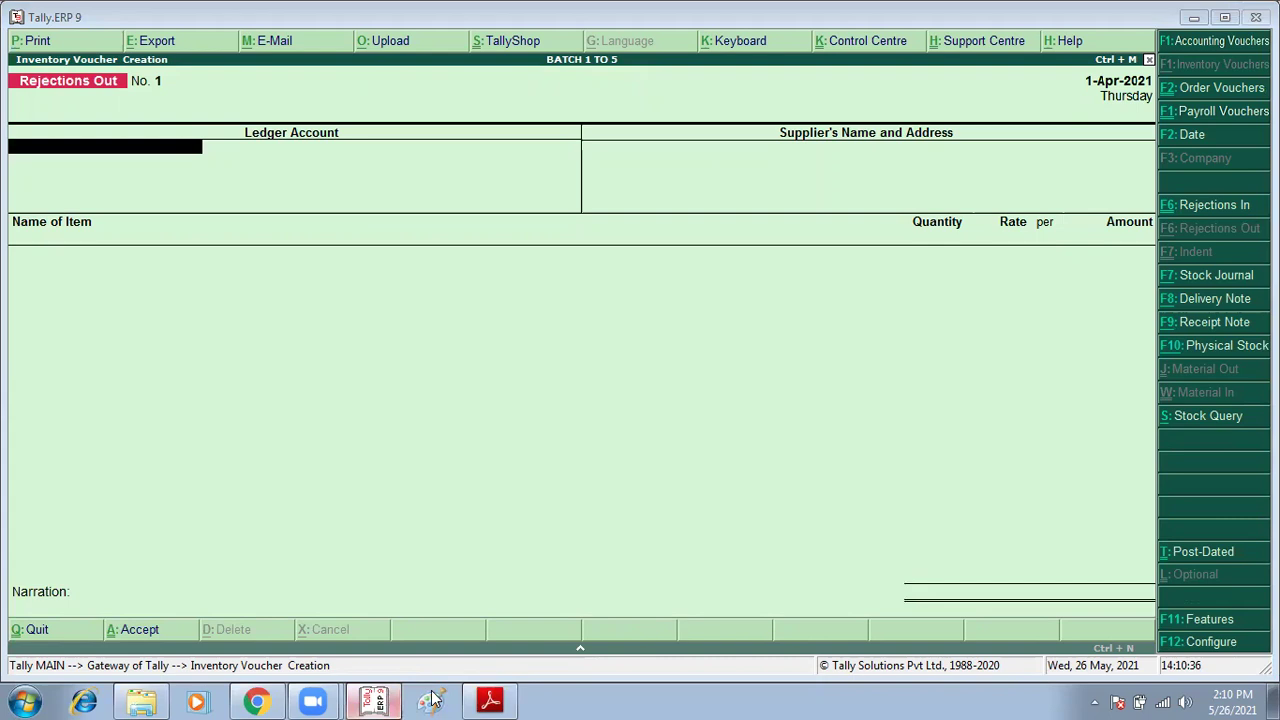
click(432, 700)
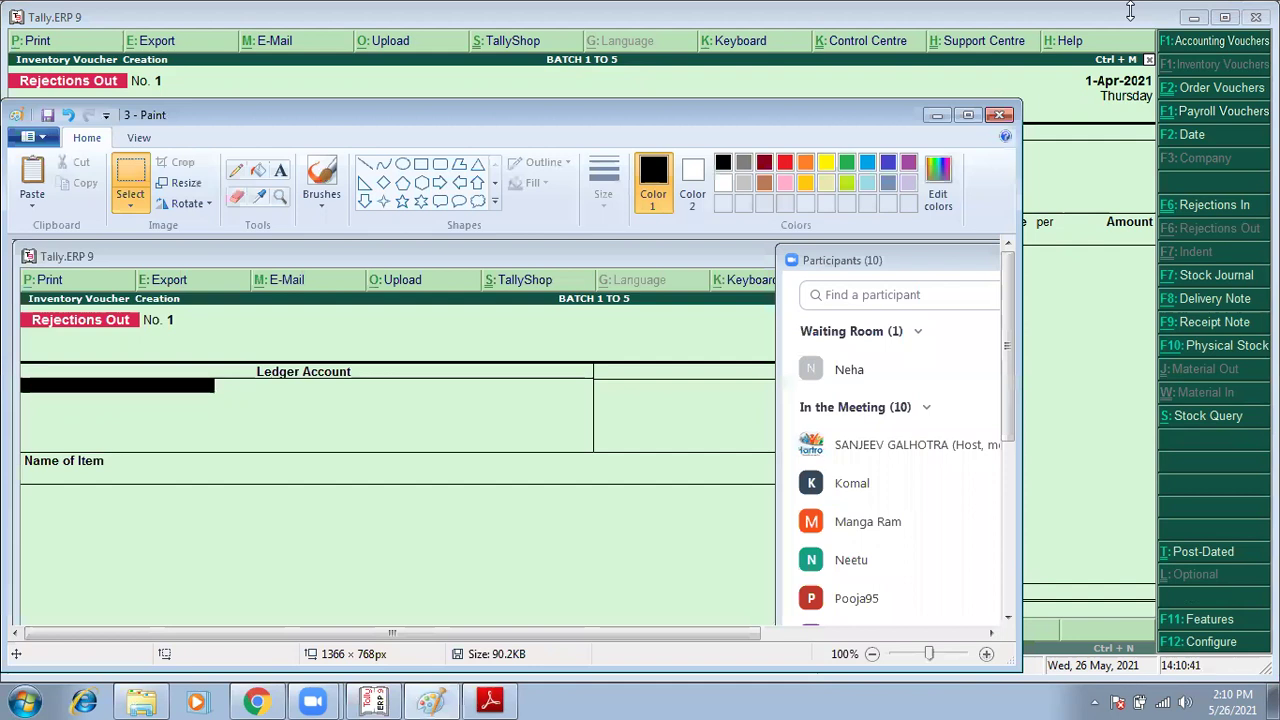
click(1007, 55)
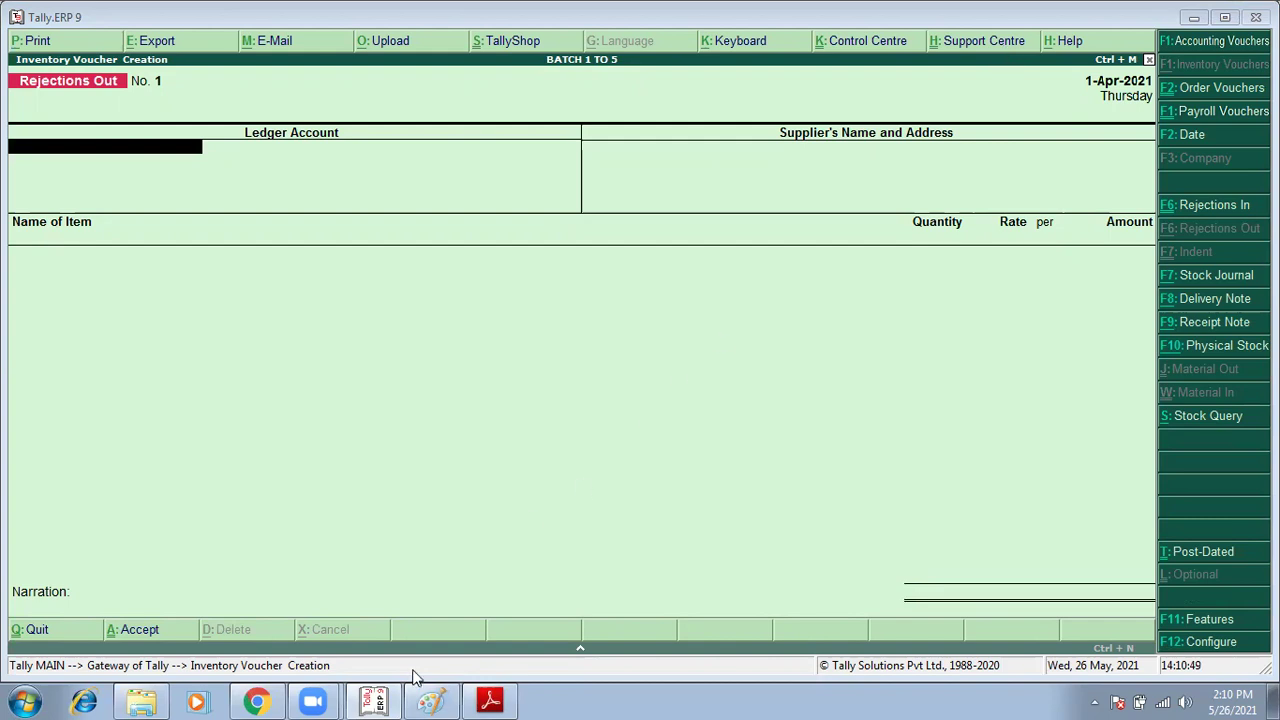
mouse_move(431, 701)
click(438, 701)
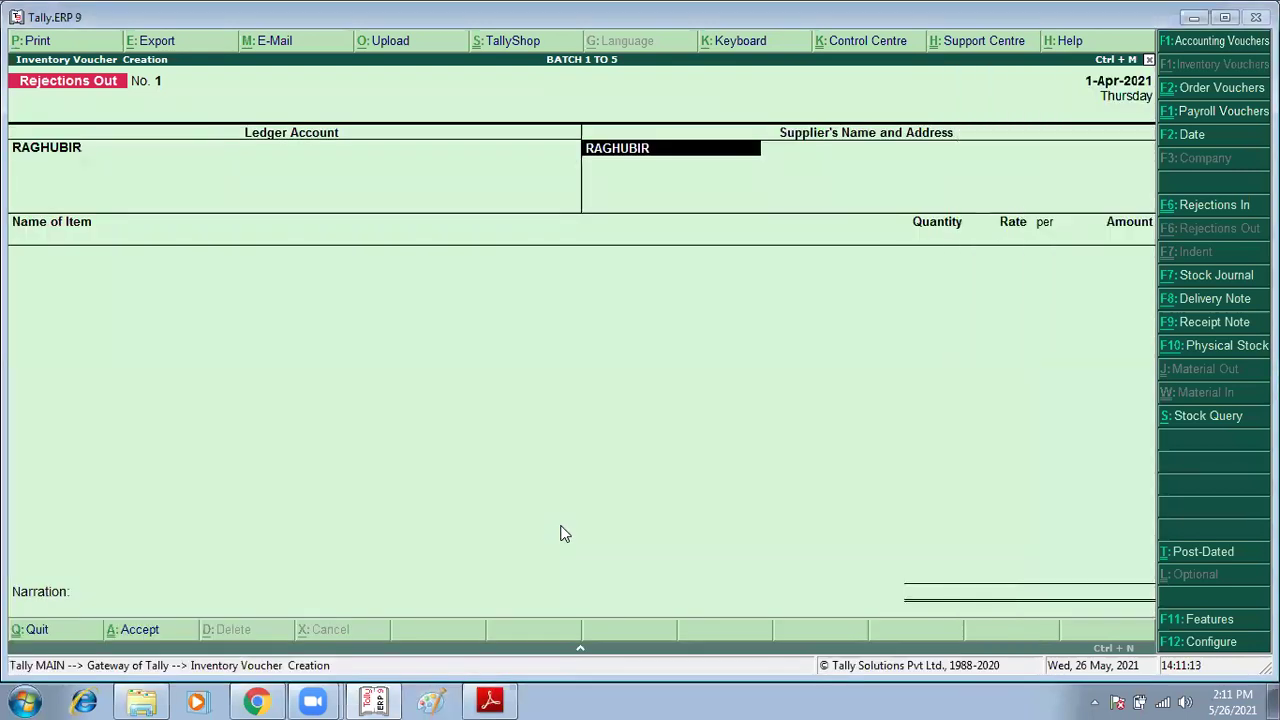
Keep the supplier's name on the Rejections Out voucher, add Computer as the item, and track it against r/rec/02
key(Return)
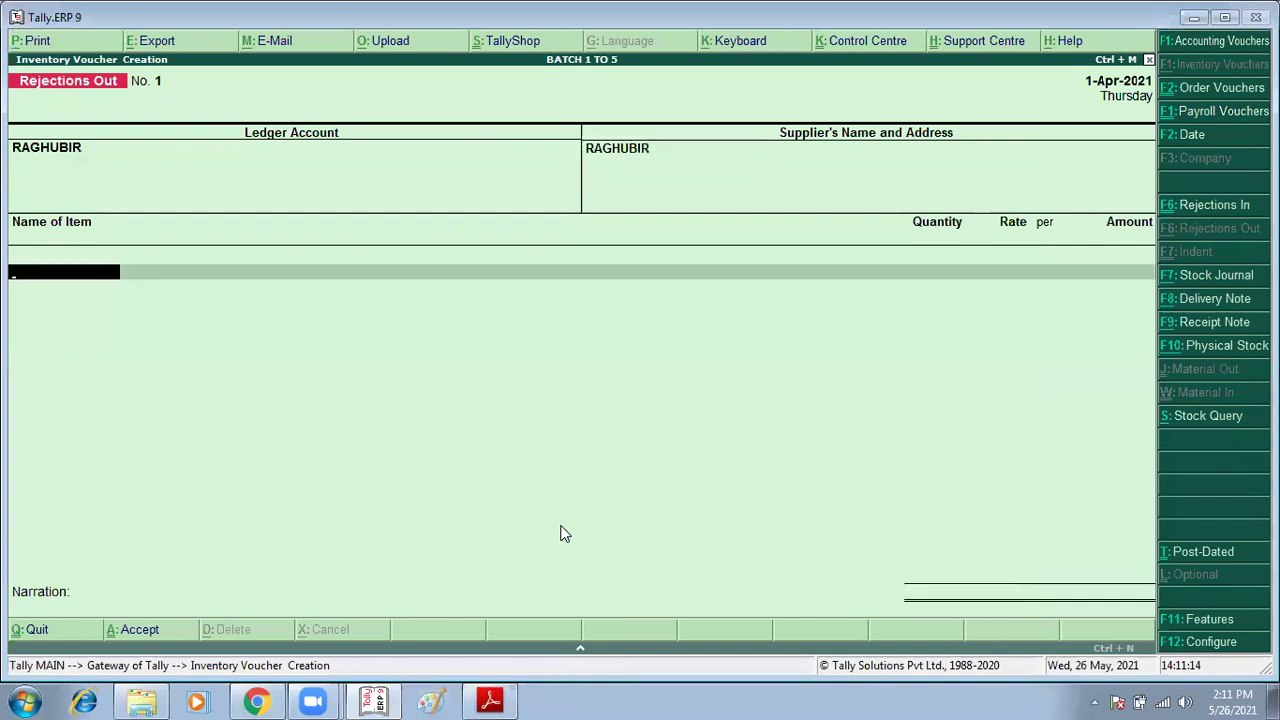
text(C)
key(Return)
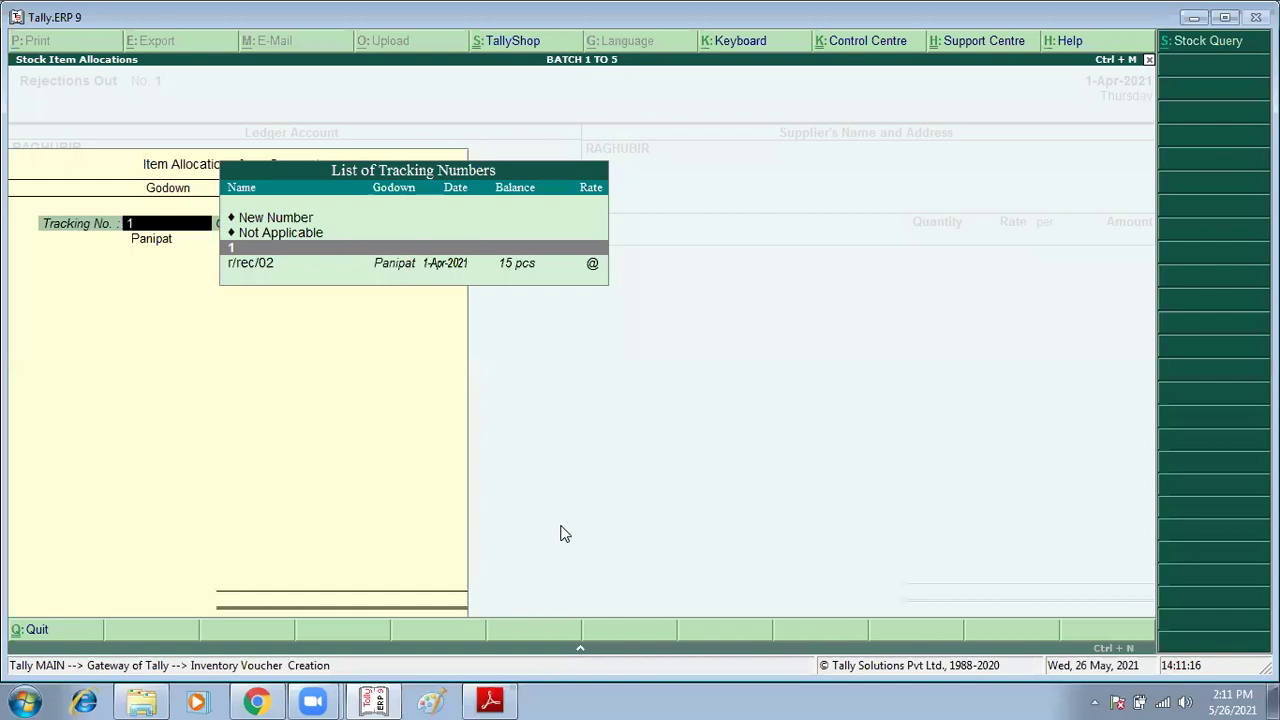
key(Down)
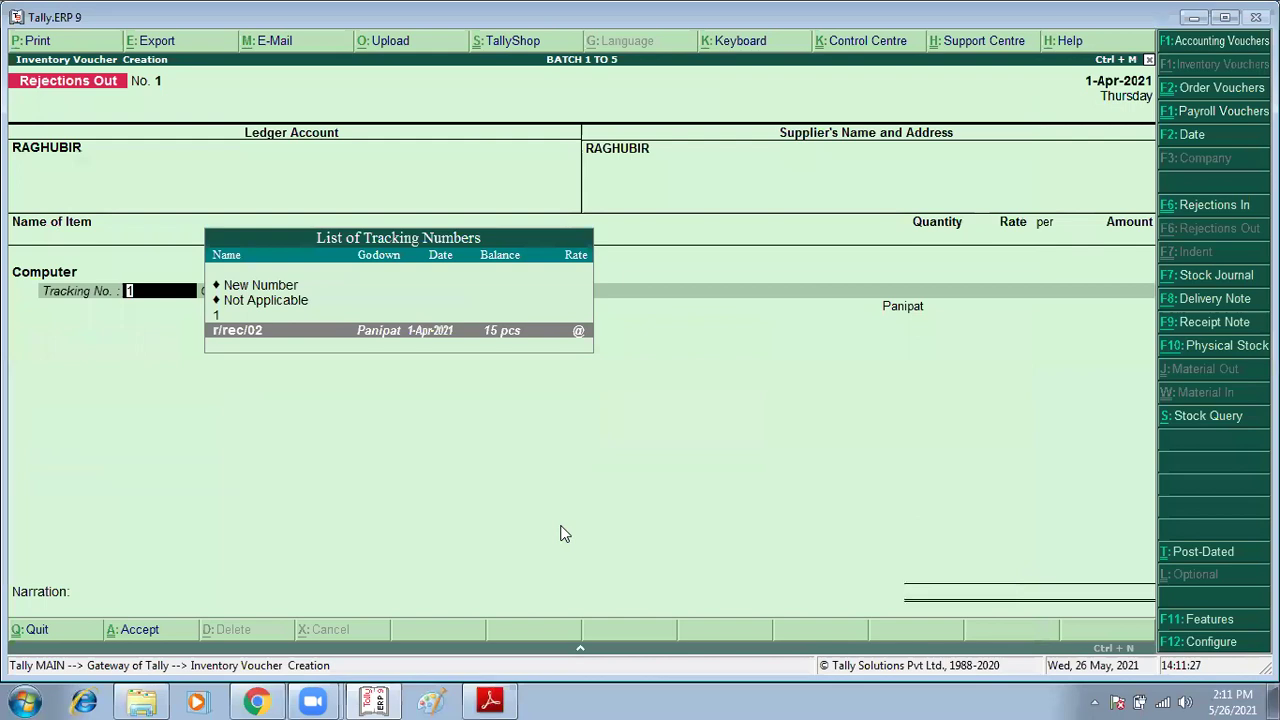
key(Return)
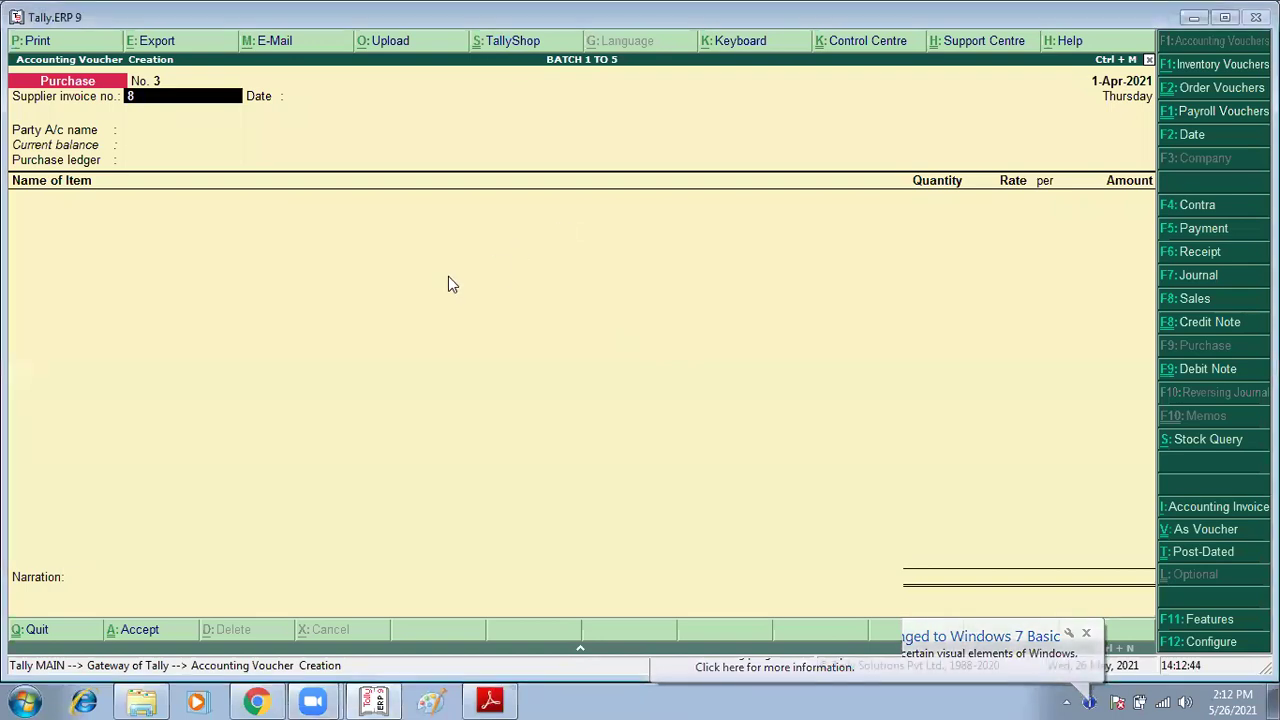
key(Return)
key(Return)
key(Return)
key(Return)
key(BackSpace)
key(BackSpace)
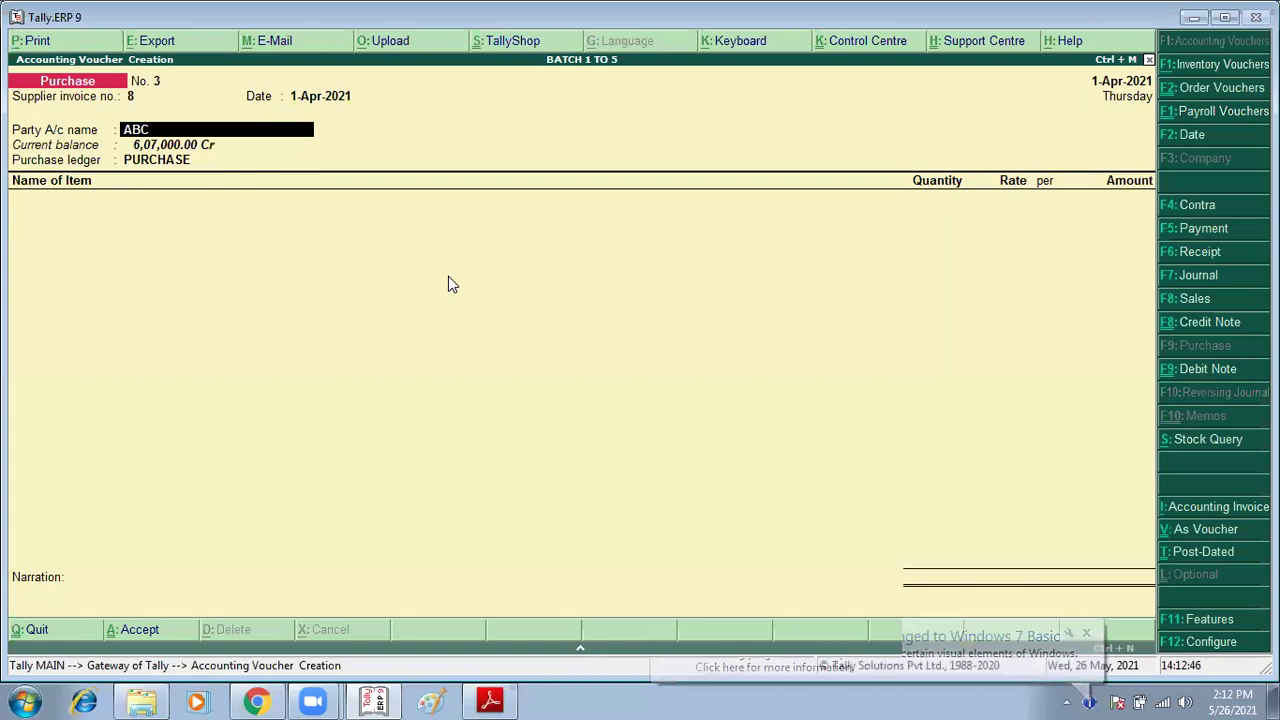
text(R)
key(Down)
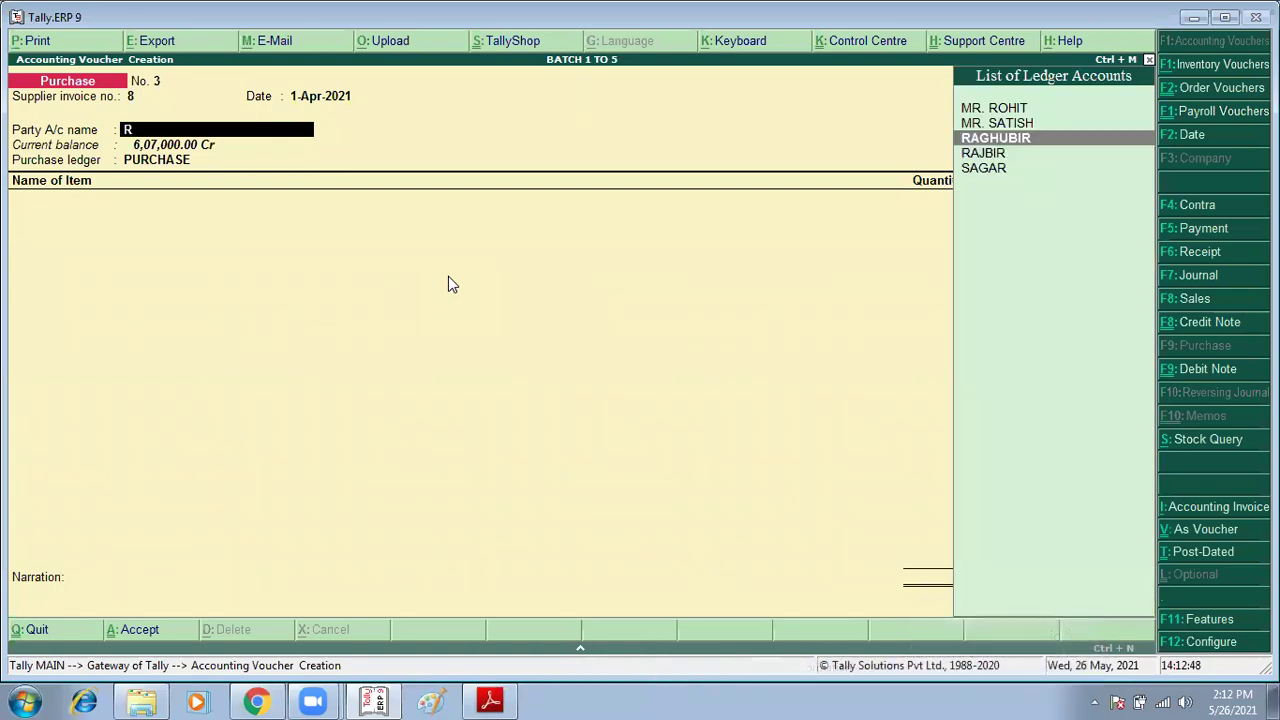
key(Return)
key(Down)
key(Down)
key(Down)
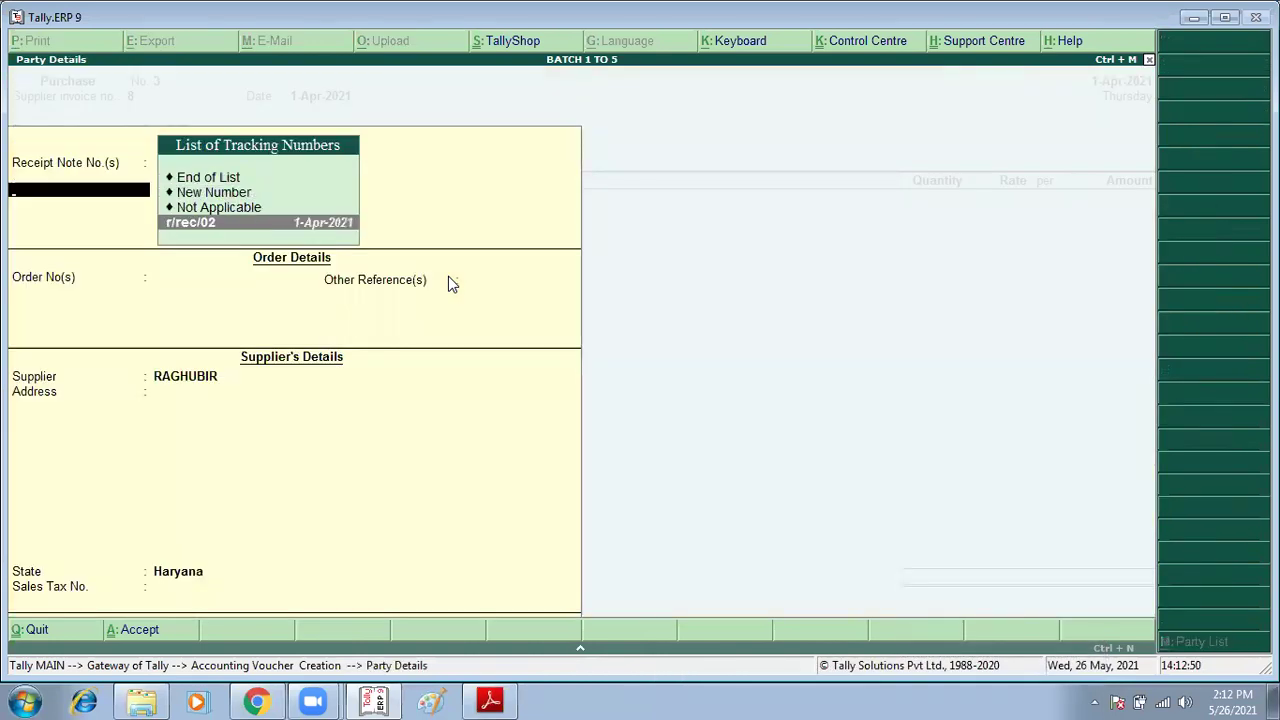
key(Return)
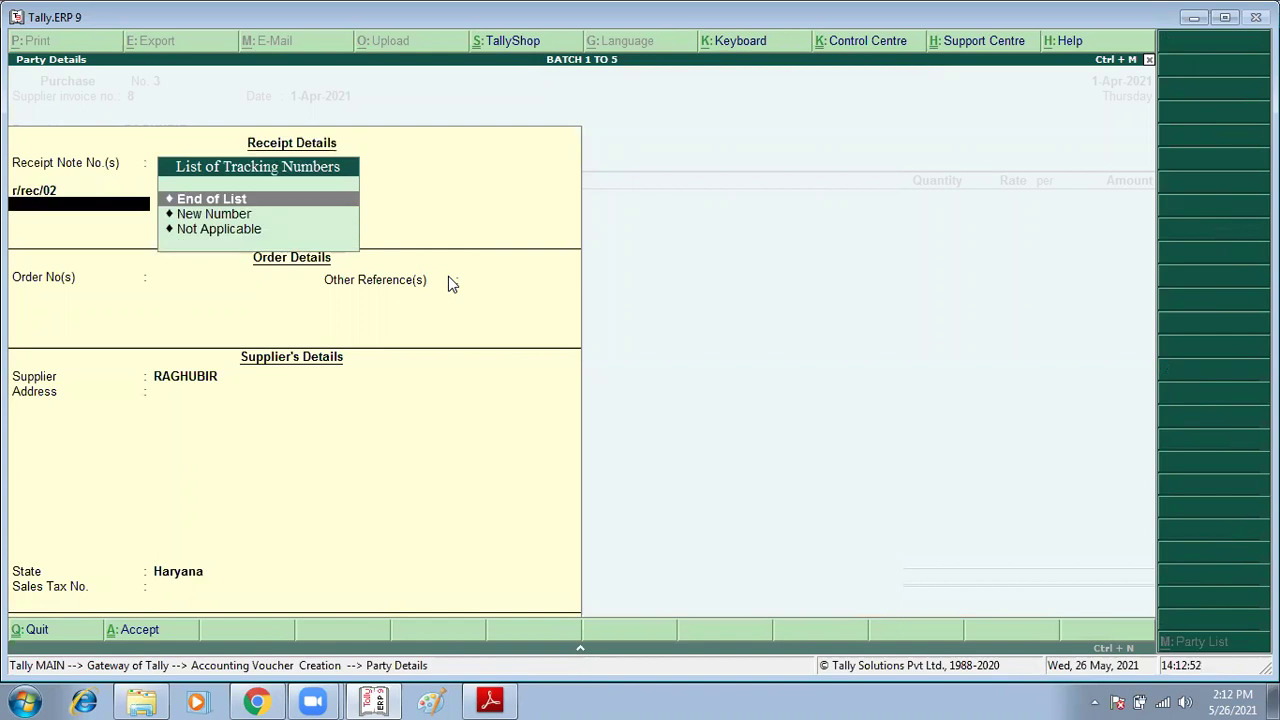
key(Return)
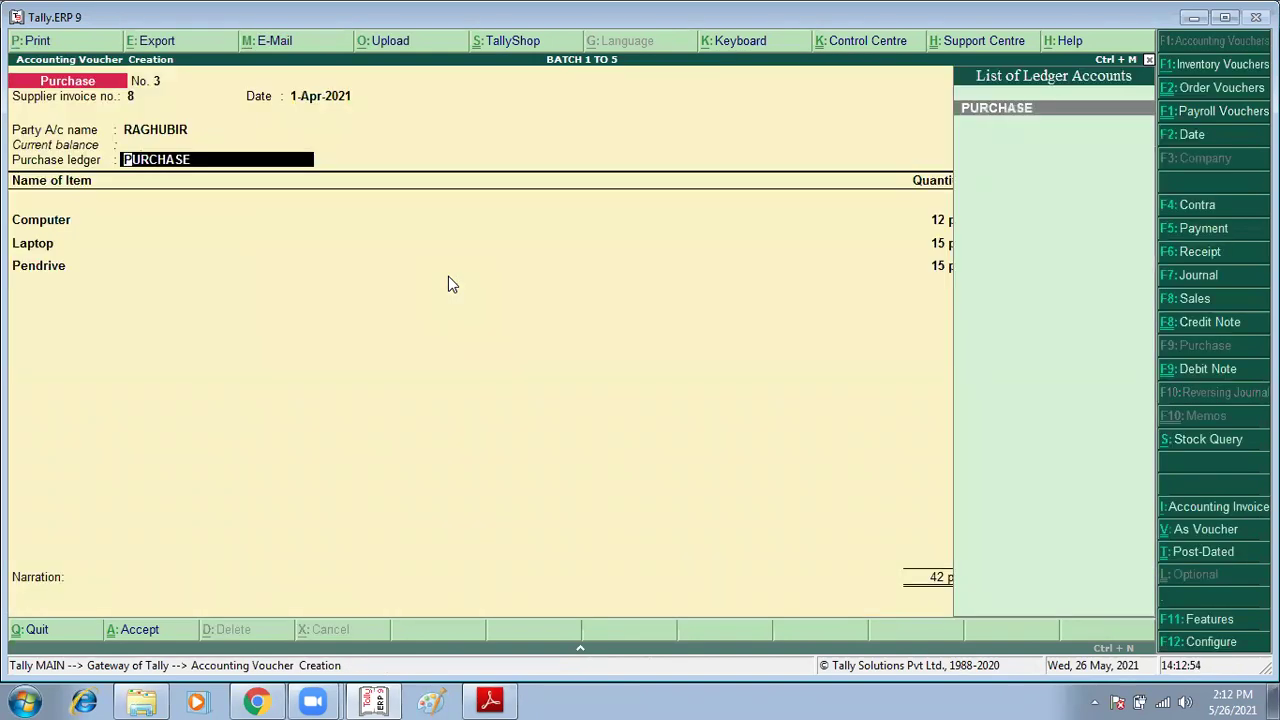
key(Return)
key(Return)
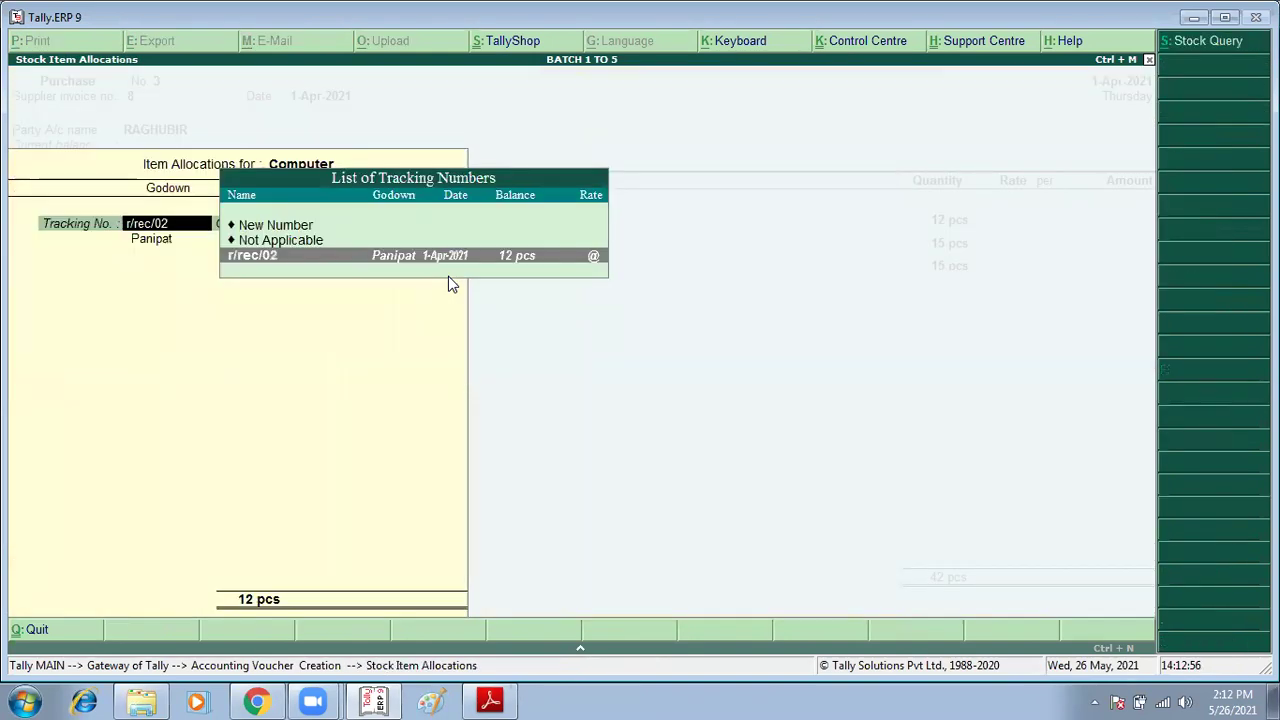
key(Return)
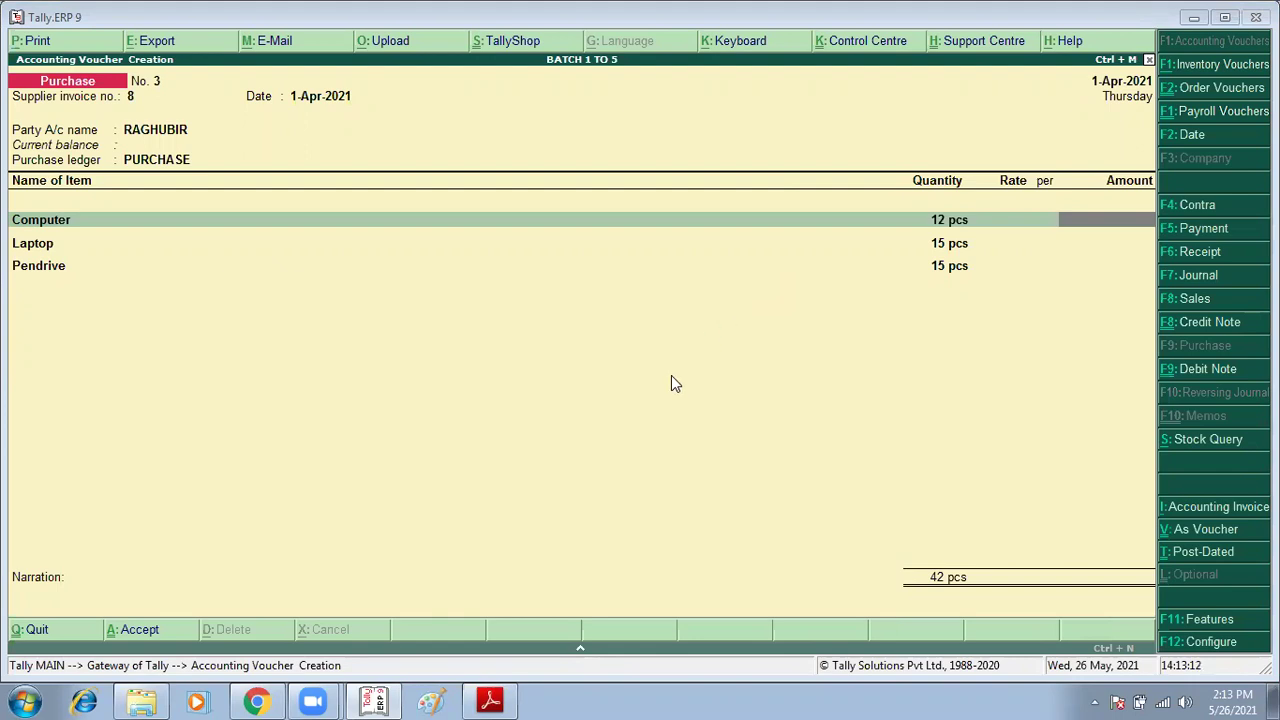
key(Escape)
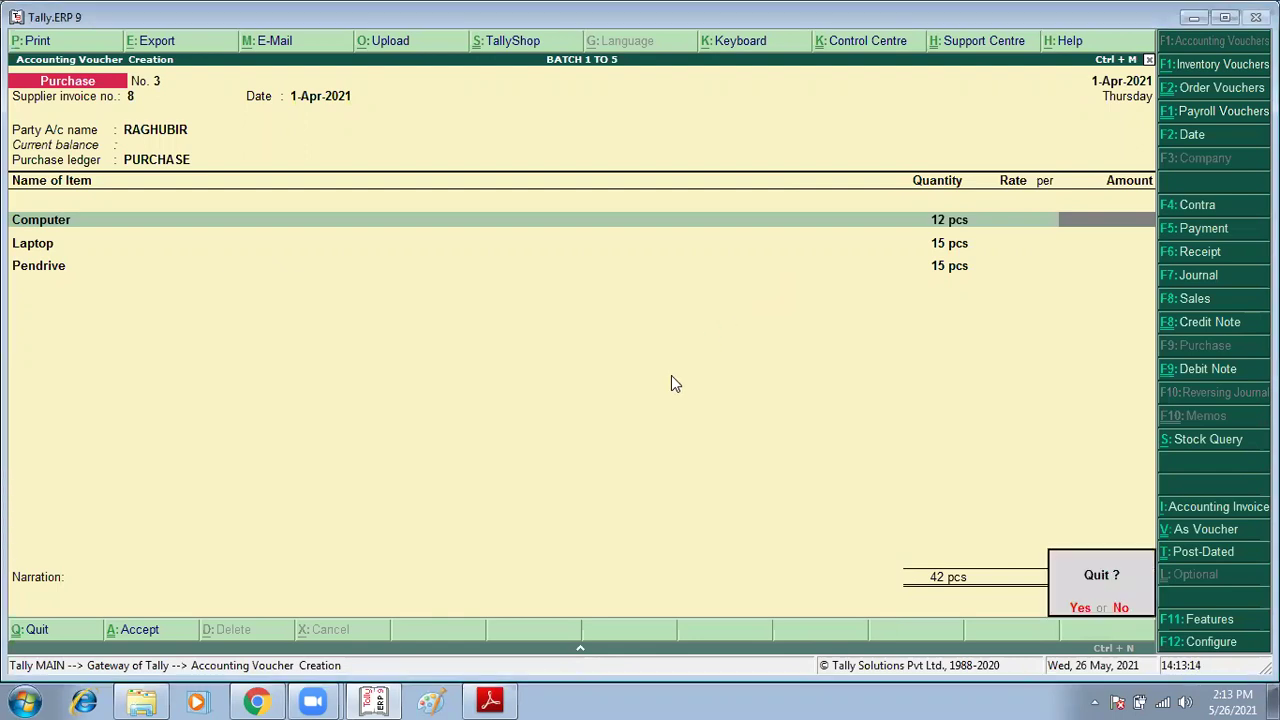
key(y)
Start a new purchase voucher and enter the bill number from item 4 of the assignment PDF, r/pur/001, as supplier invoice number
key(Return)
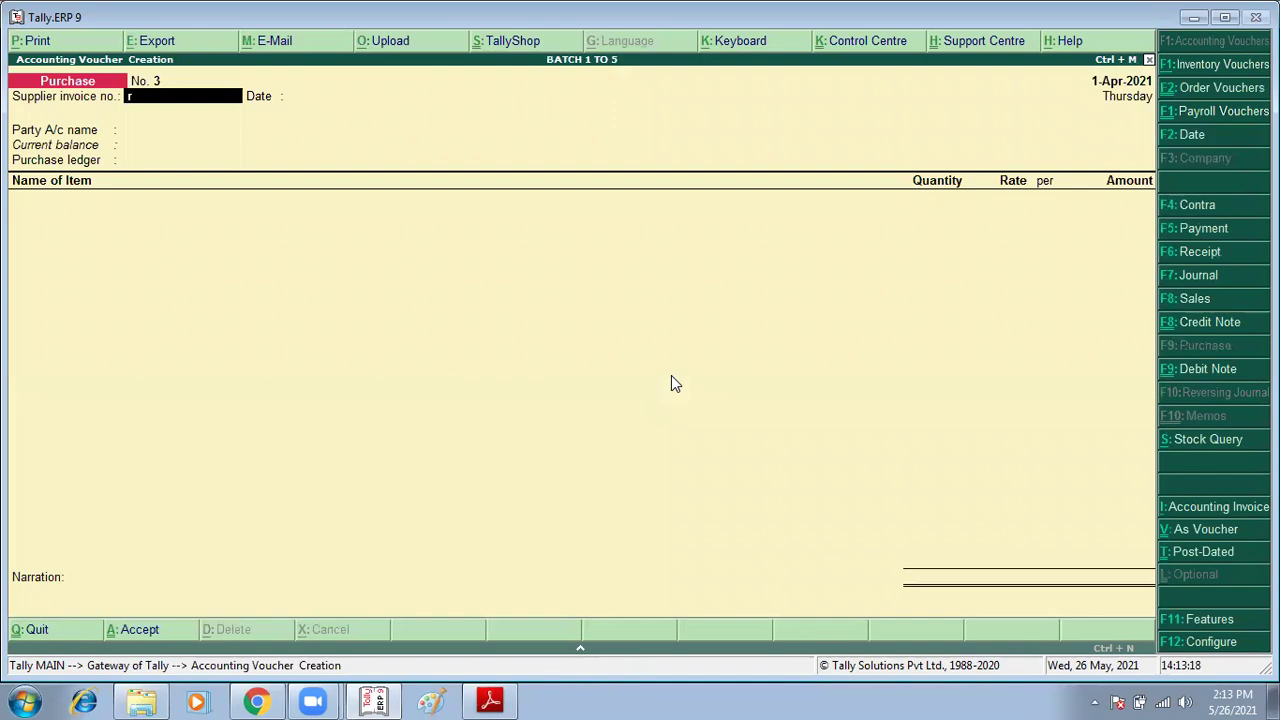
key(alt+Tab)
click(671, 371)
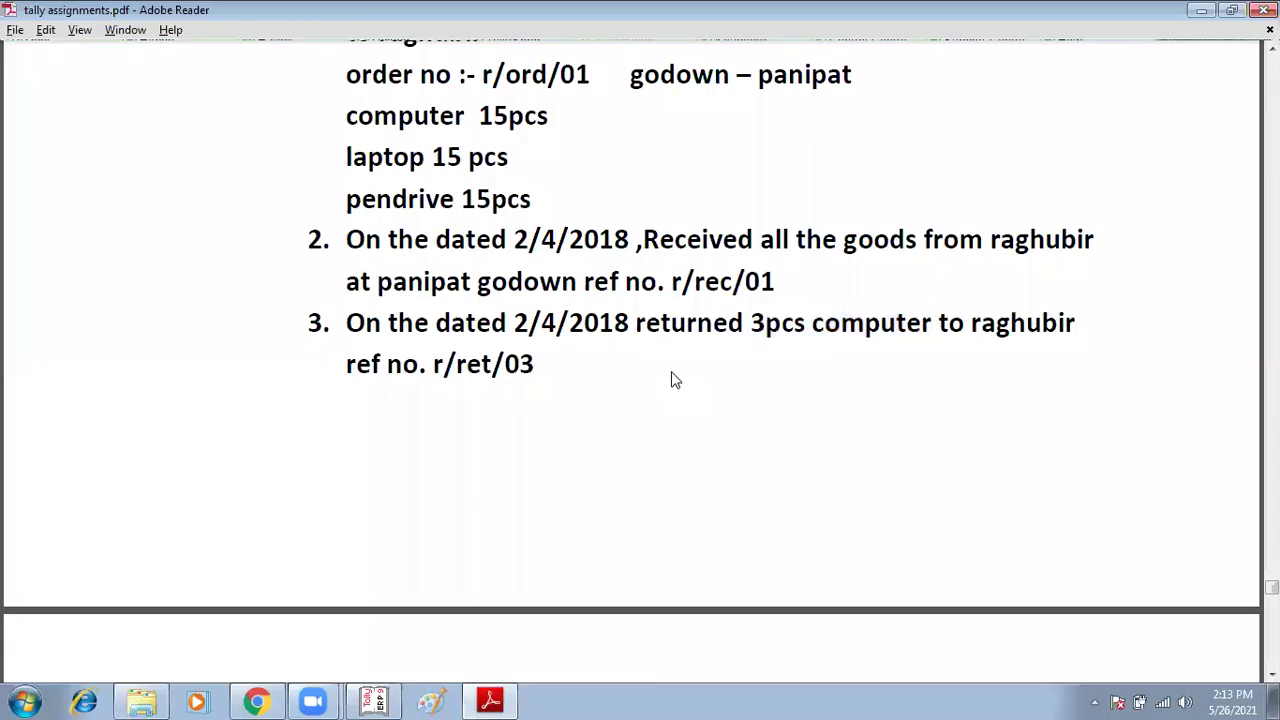
scroll(671, 378, down, 10)
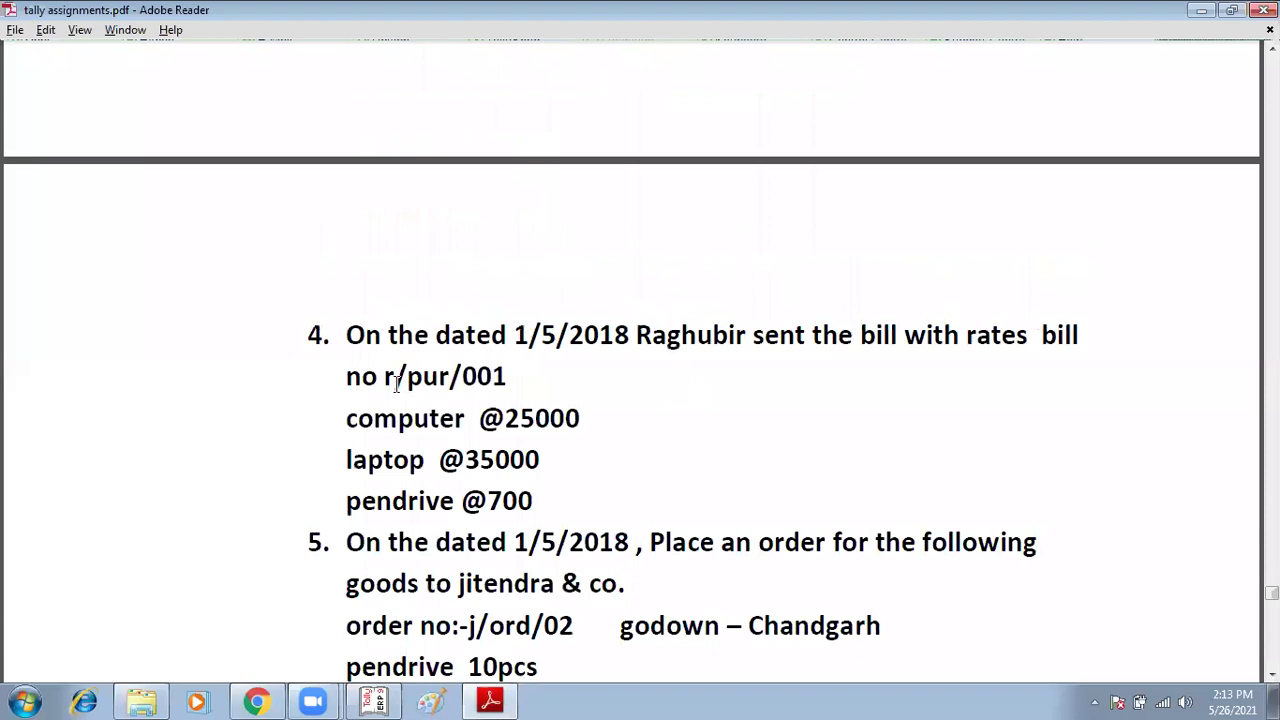
drag(396, 384, 510, 388)
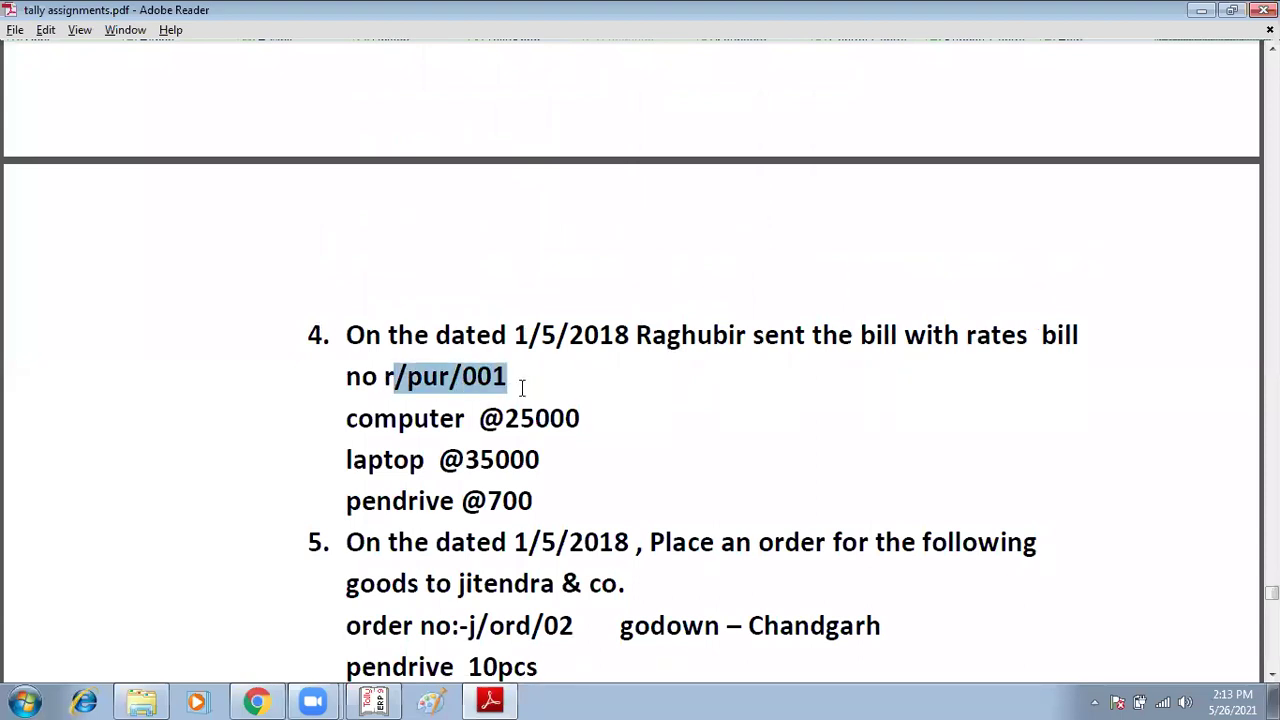
key(alt+Tab)
text(/pur/)
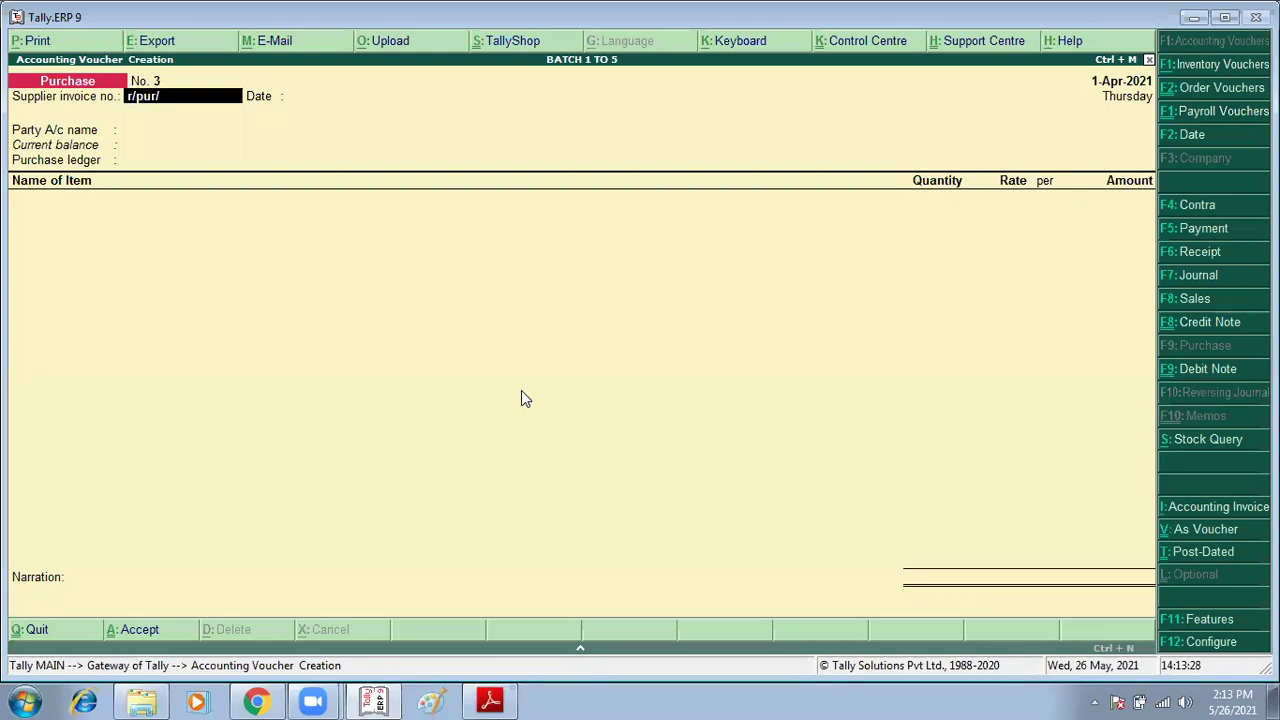
text(001)
key(Return)
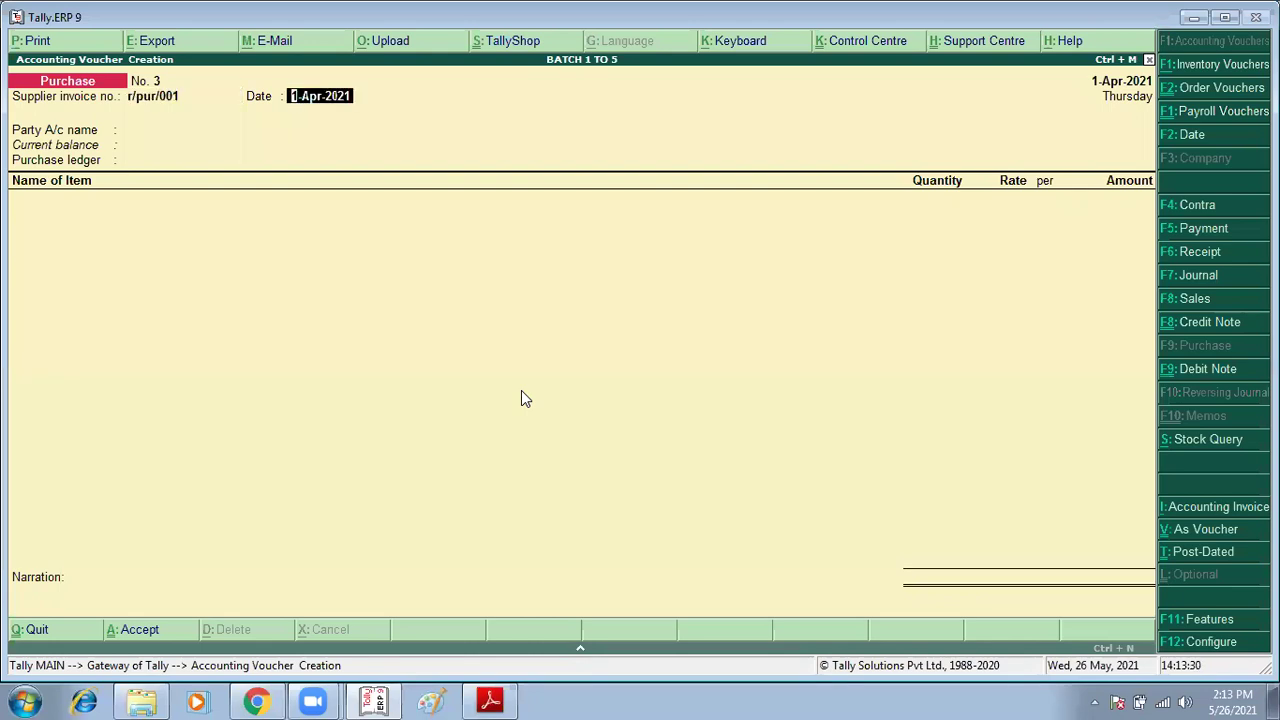
Set the supplier from item 4 as the purchase voucher's party, link receipt note r/rec/02, and accept the party details
key(Return)
text(Ra)
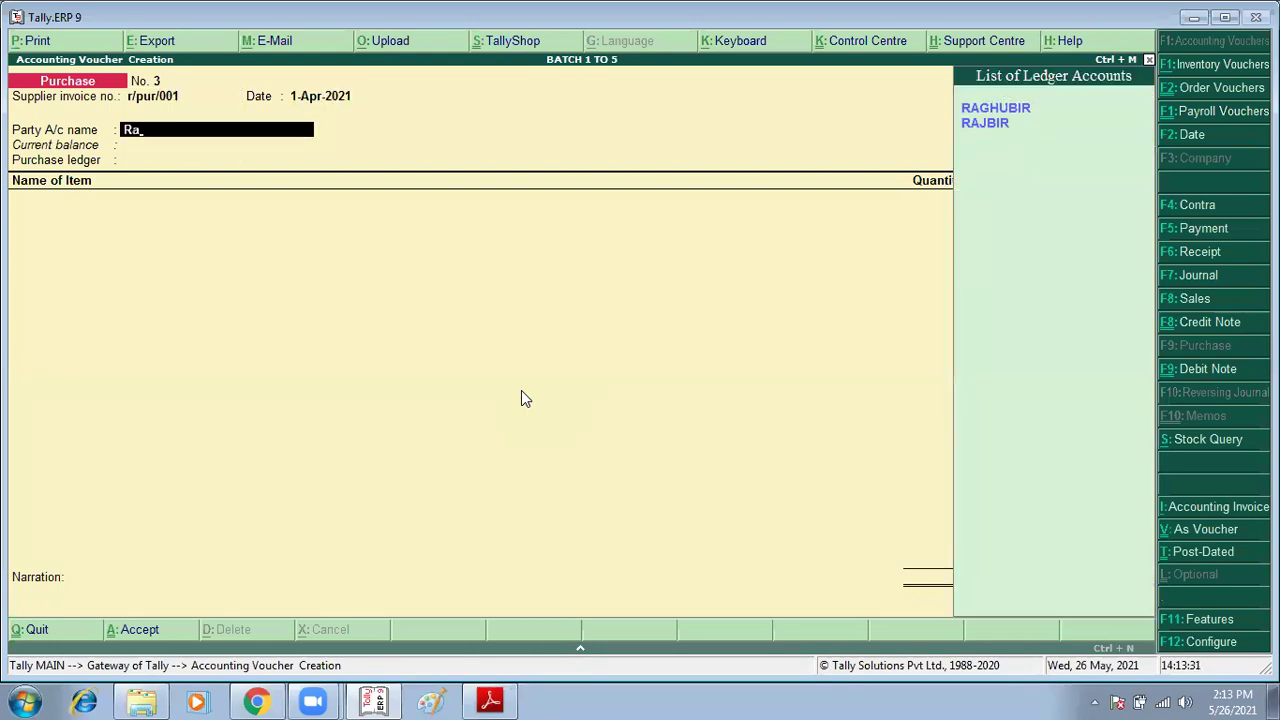
key(Return)
key(Down)
key(Down)
key(Down)
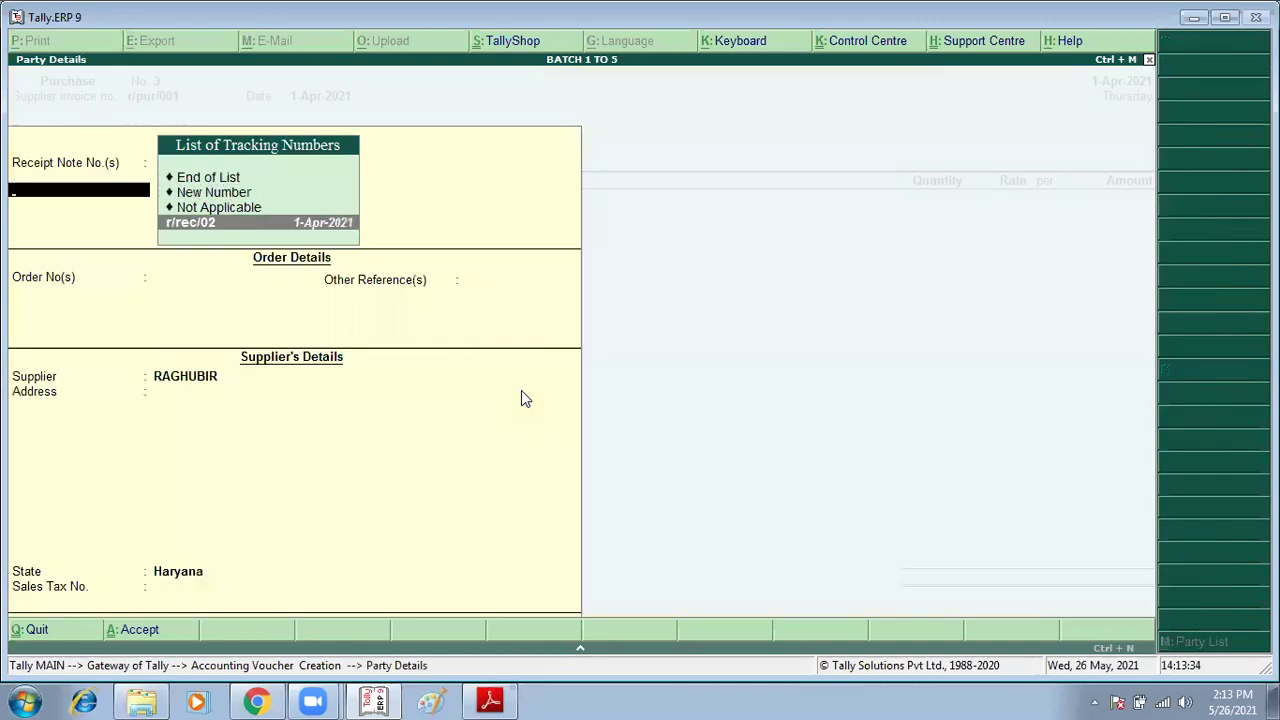
key(Return)
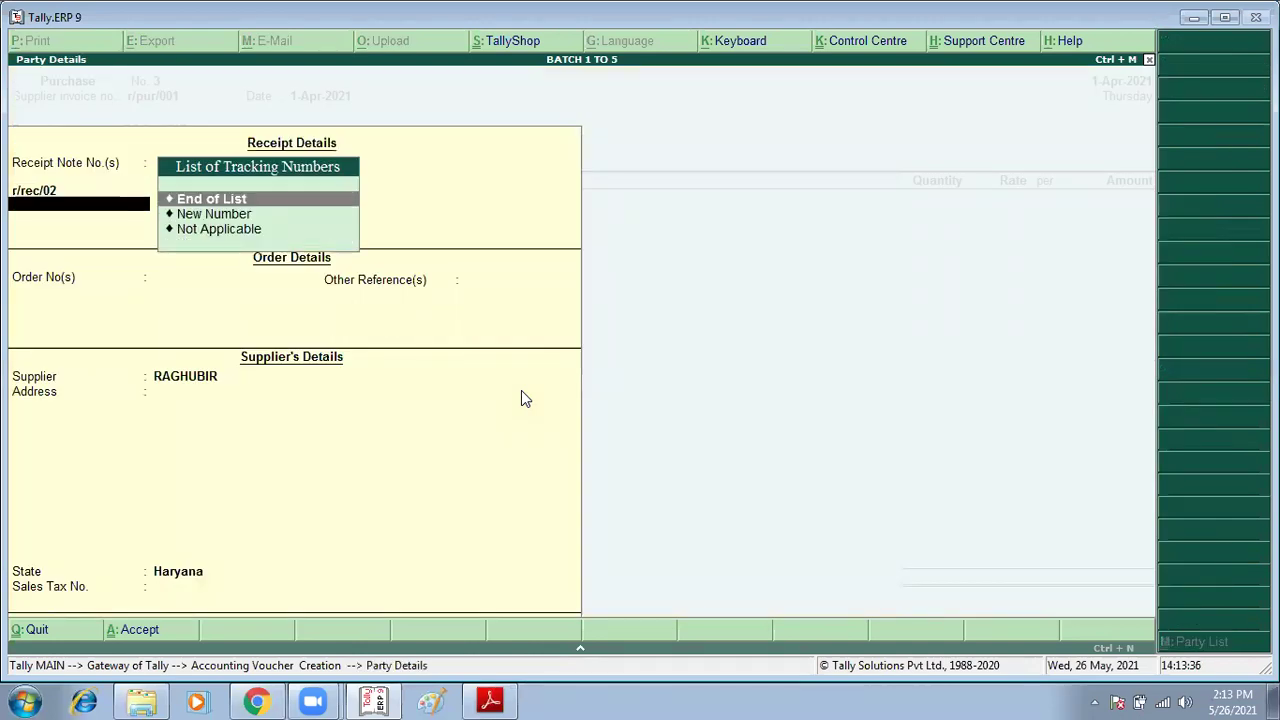
key(ctrl+a)
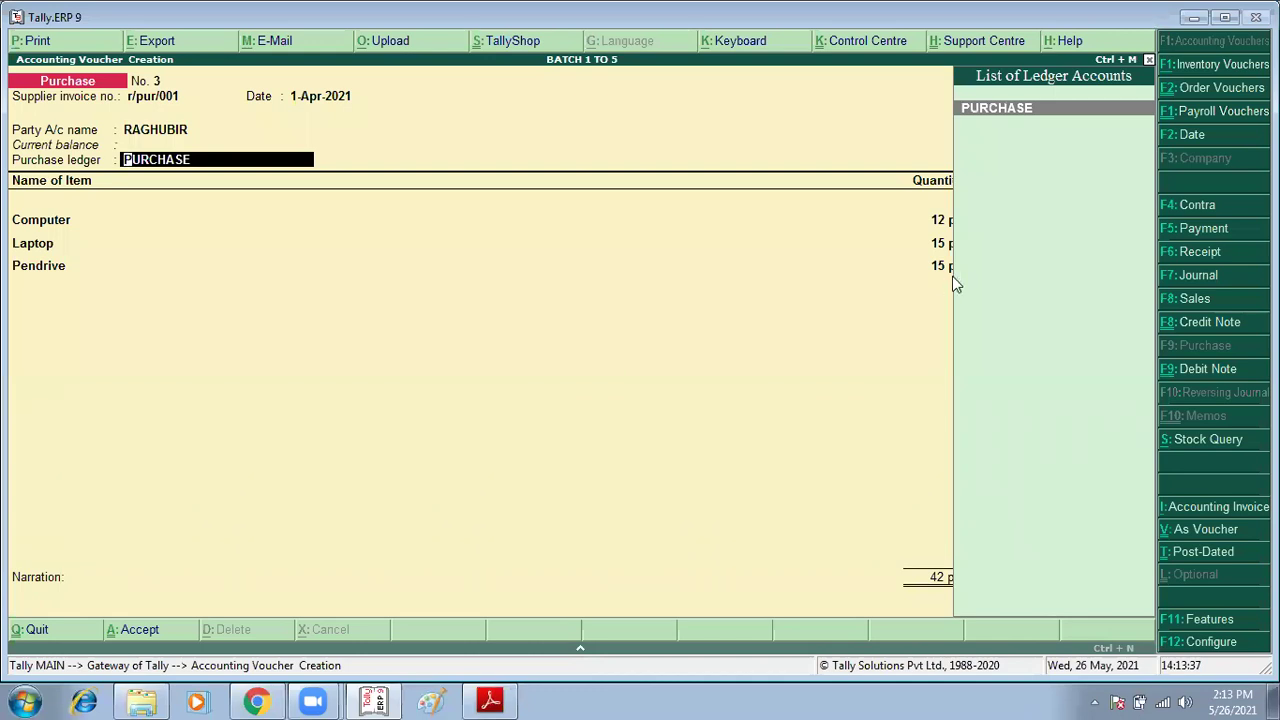
Keep PURCHASE as the purchase ledger and set the Computer rate to 35000 for the 12 pcs in the Panipat godown
key(Return)
key(Return)
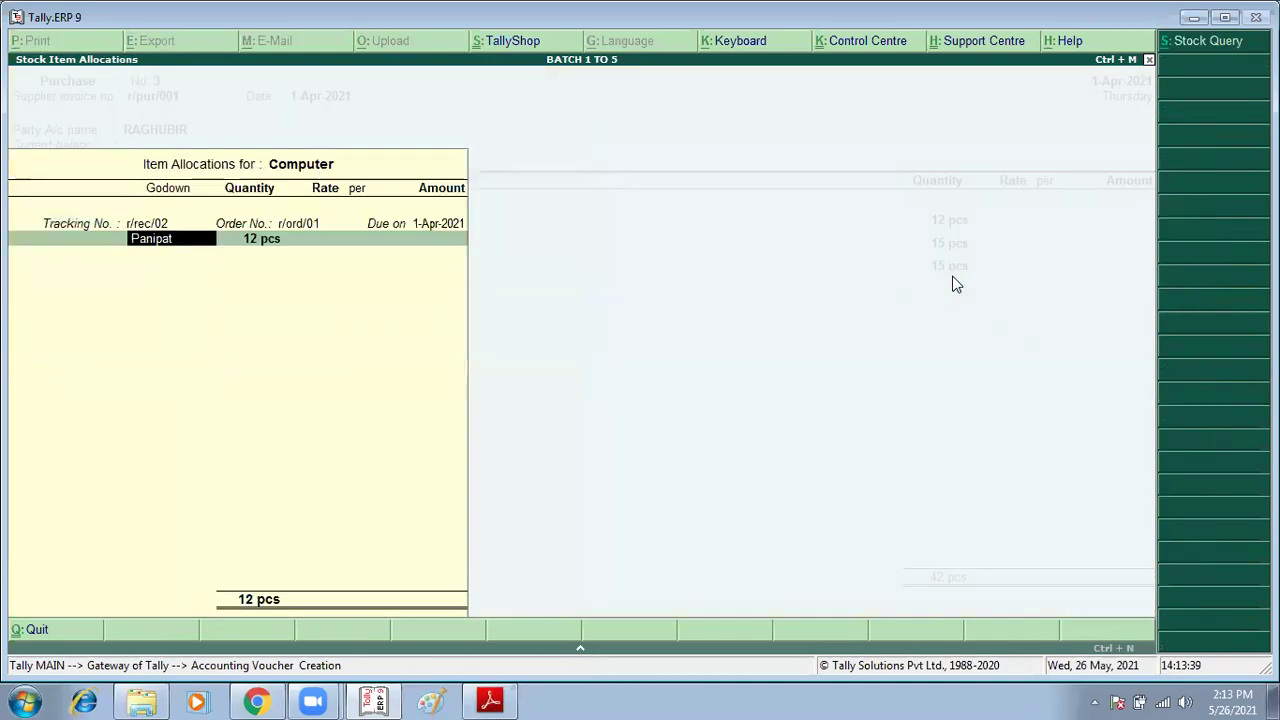
key(Return)
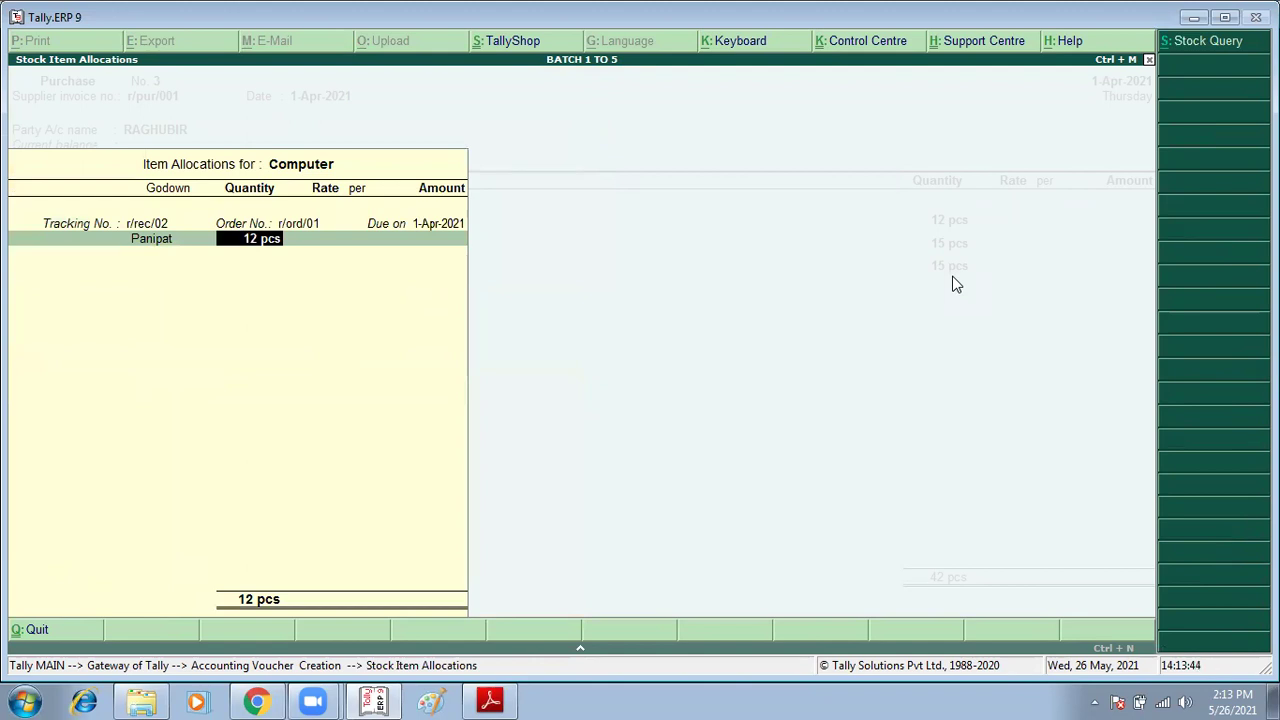
key(Return)
key(BackSpace)
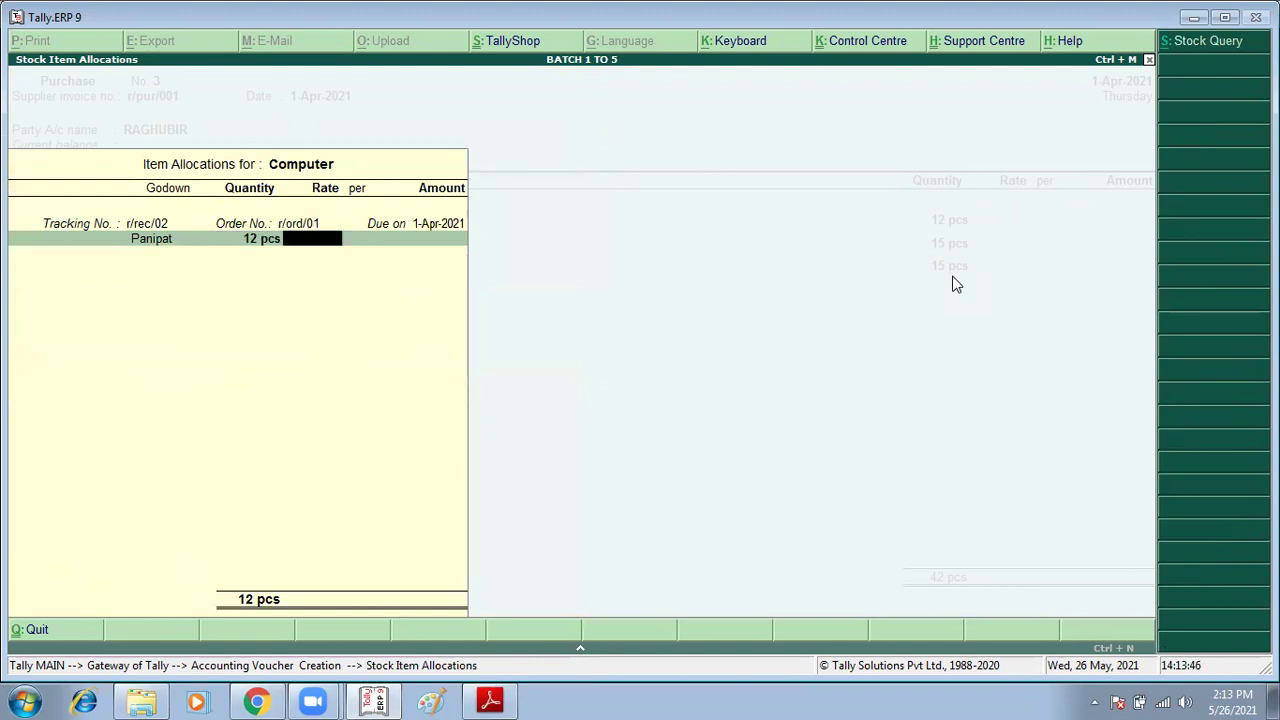
text(354)
key(BackSpace)
text(000)
key(Return)
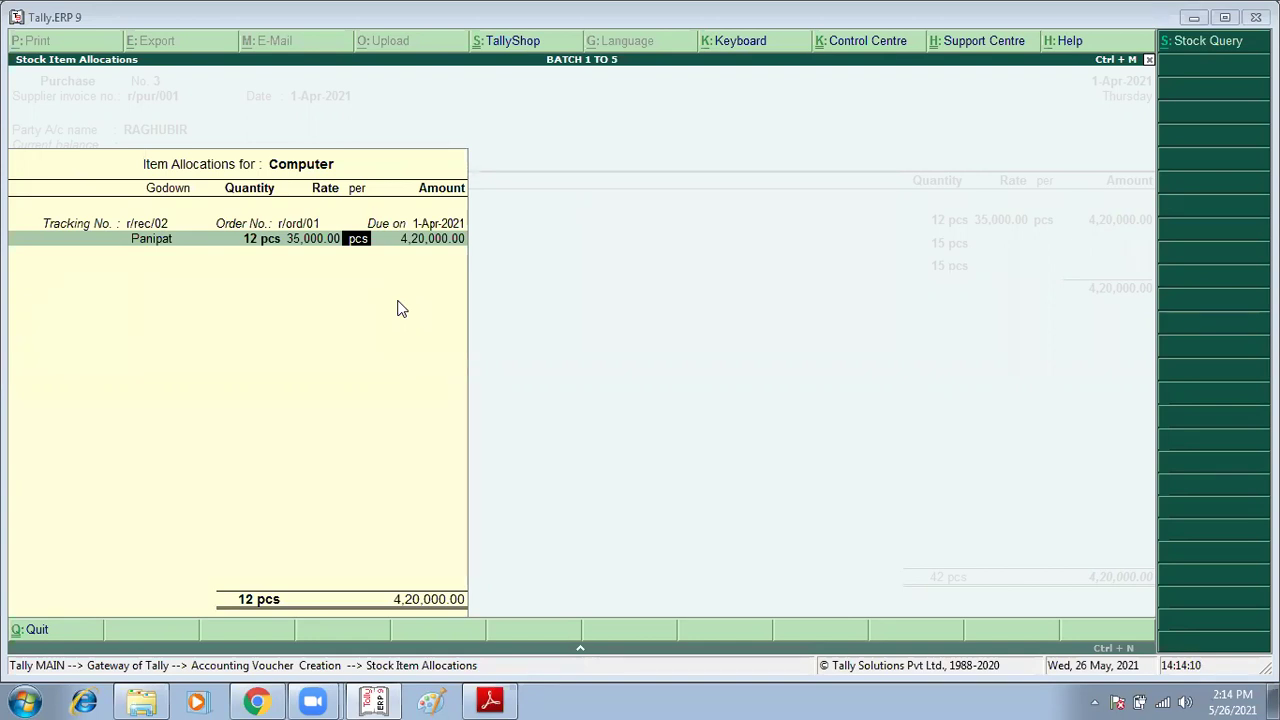
Go back through the Computer allocation line to check its tracking number
key(BackSpace)
key(BackSpace)
key(BackSpace)
key(BackSpace)
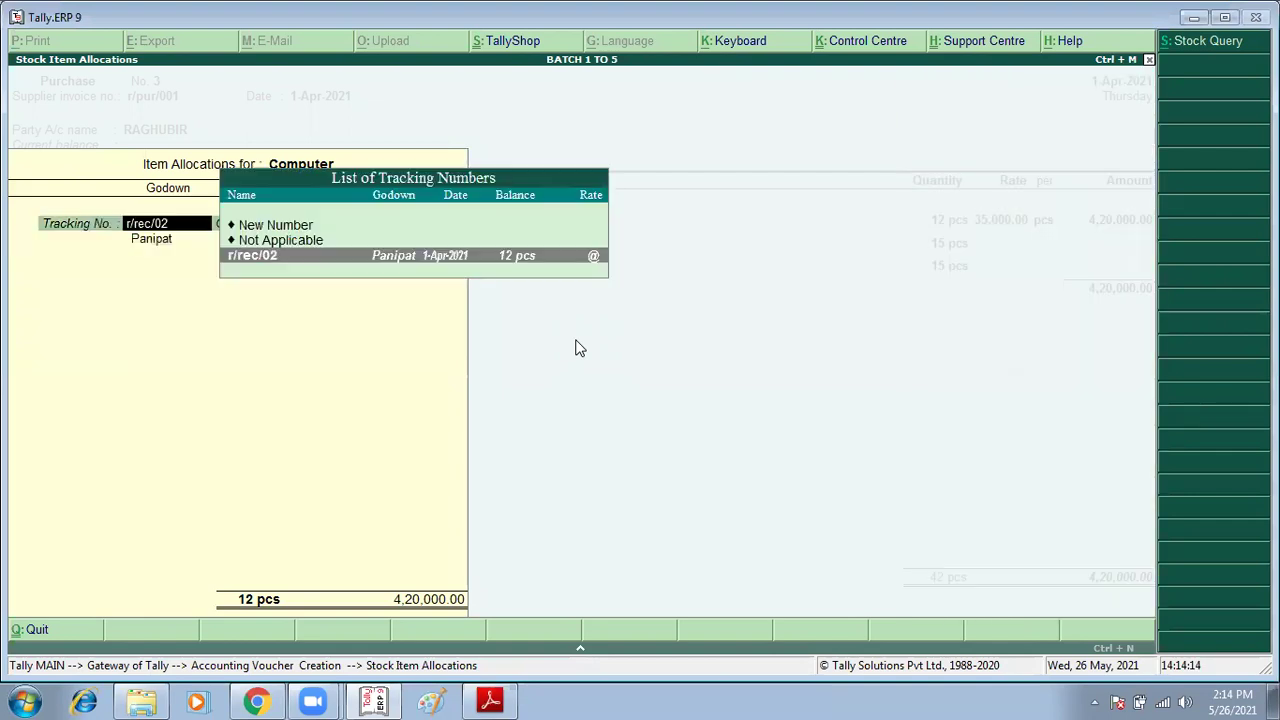
key(Escape)
key(Return)
key(Return)
key(Return)
key(Return)
key(Return)
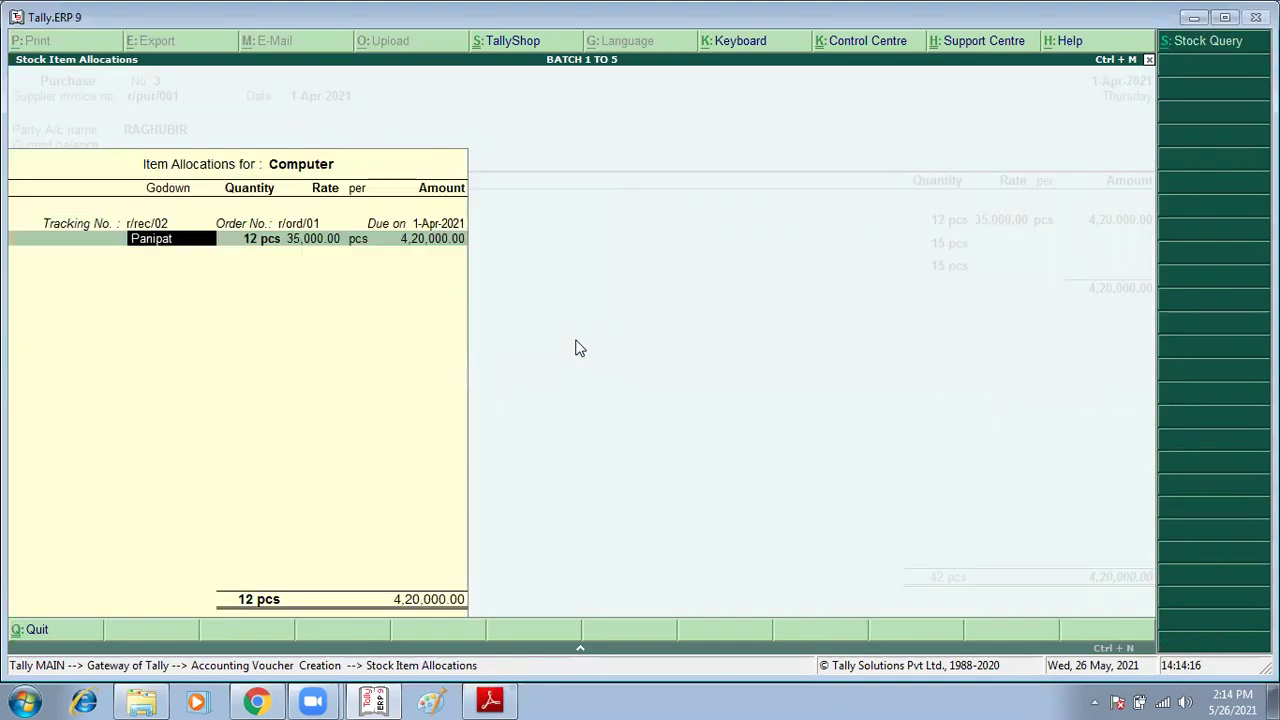
Keep the remaining Computer allocation values and end its allocation list
key(Return)
key(Return)
key(Return)
key(Return)
key(Return)
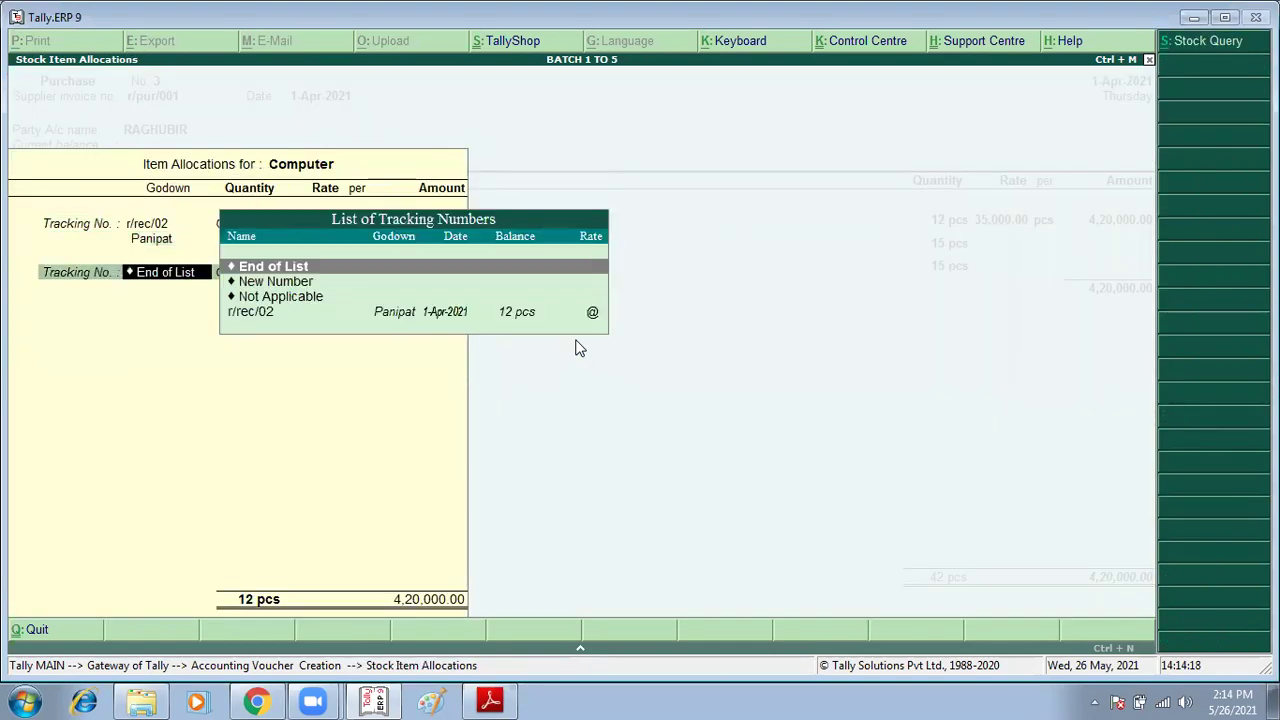
key(Return)
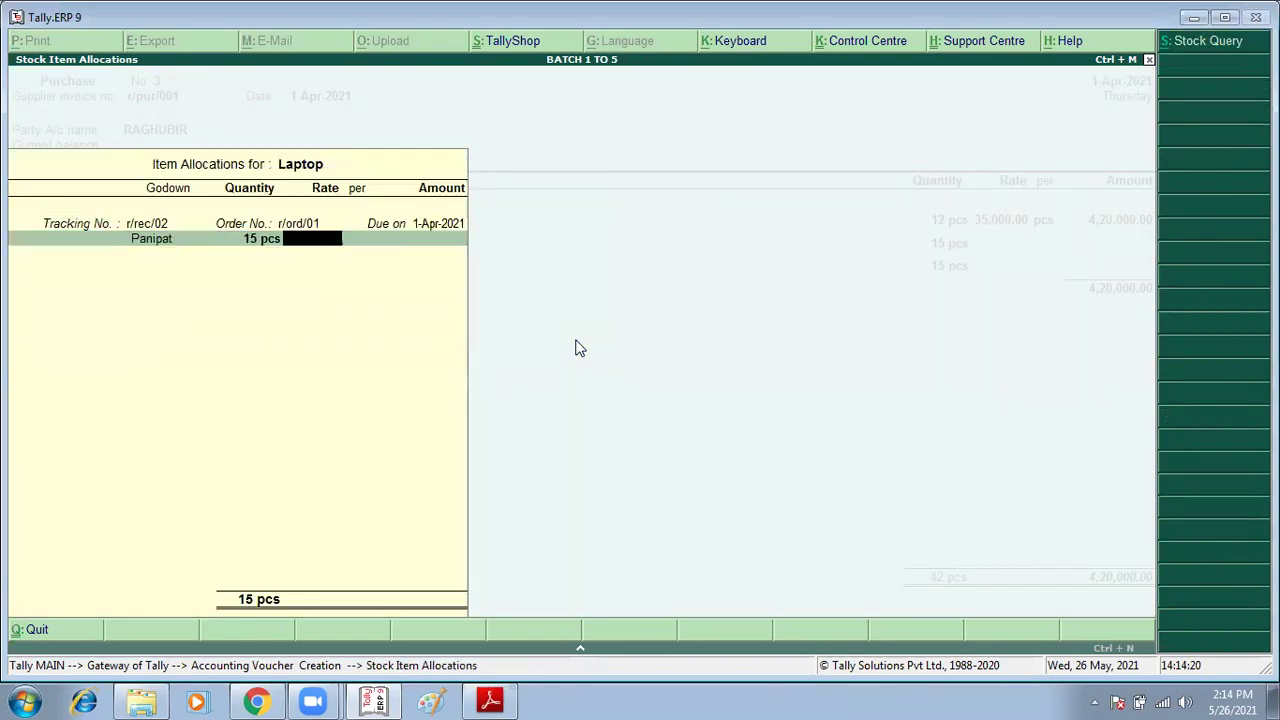
Set the Laptop rate to 45000 and finish its item allocation
text(450000)
key(BackSpace)
key(Return)
key(Return)
key(Return)
key(Return)
key(Return)
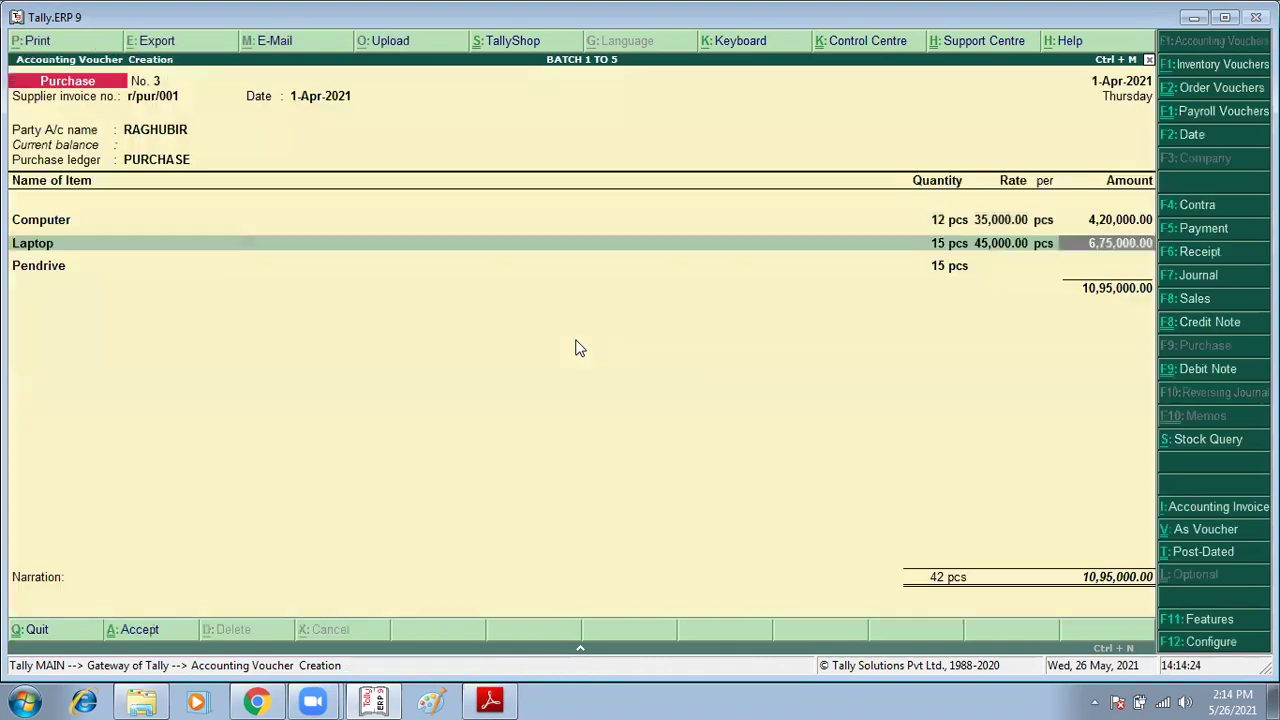
Check the Pendrive rate in item 4 of the assignment PDF, set it to 700, and finish the Pendrive allocation
key(Return)
key(Return)
text(1000)
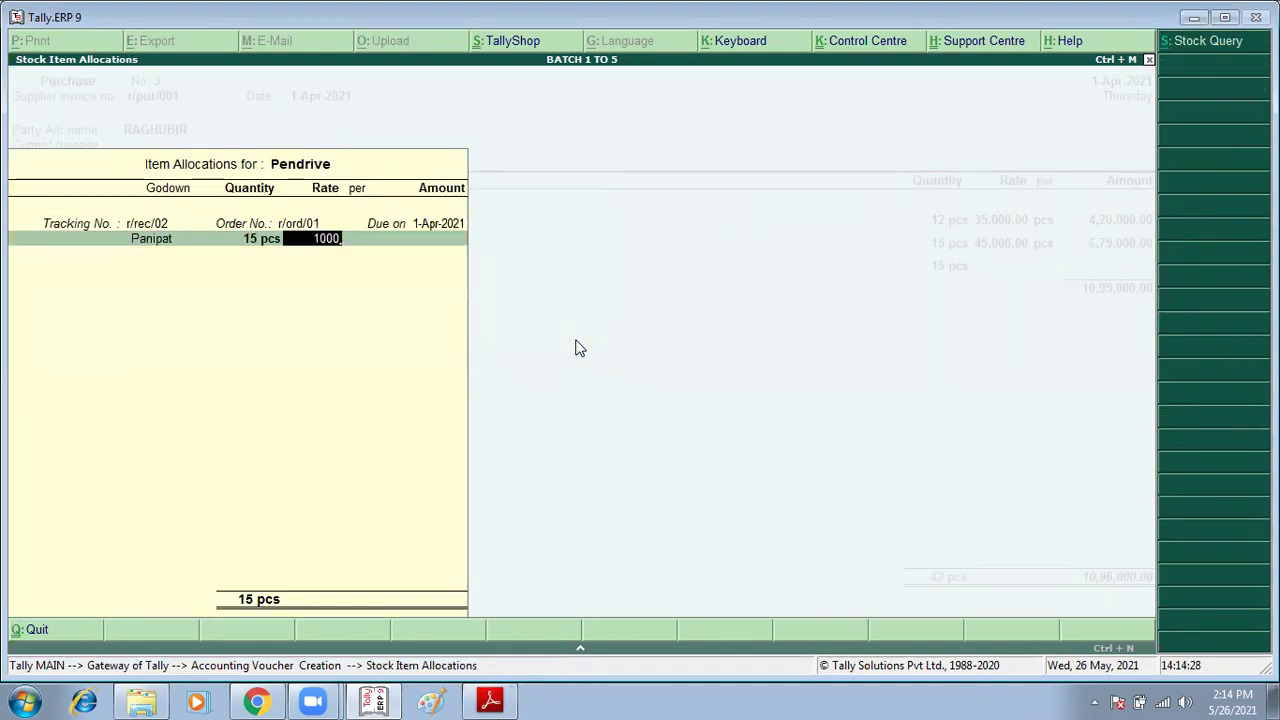
key(alt+Tab)
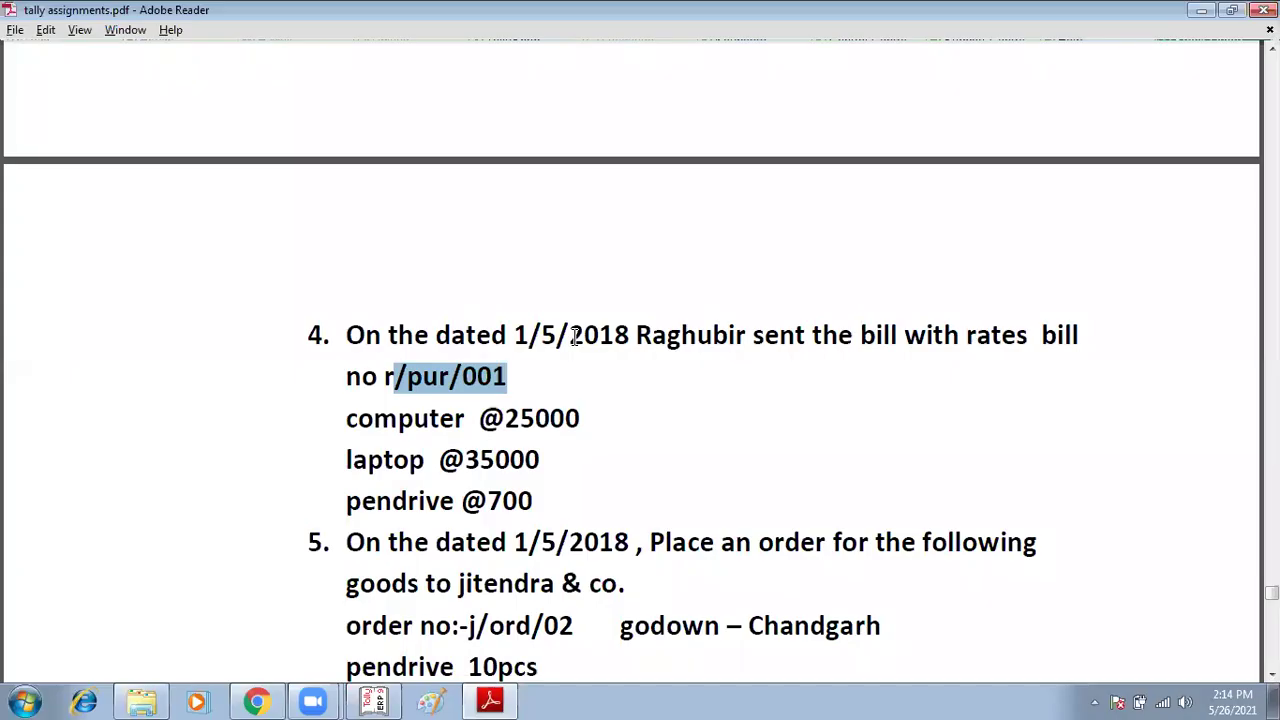
key(alt+Tab)
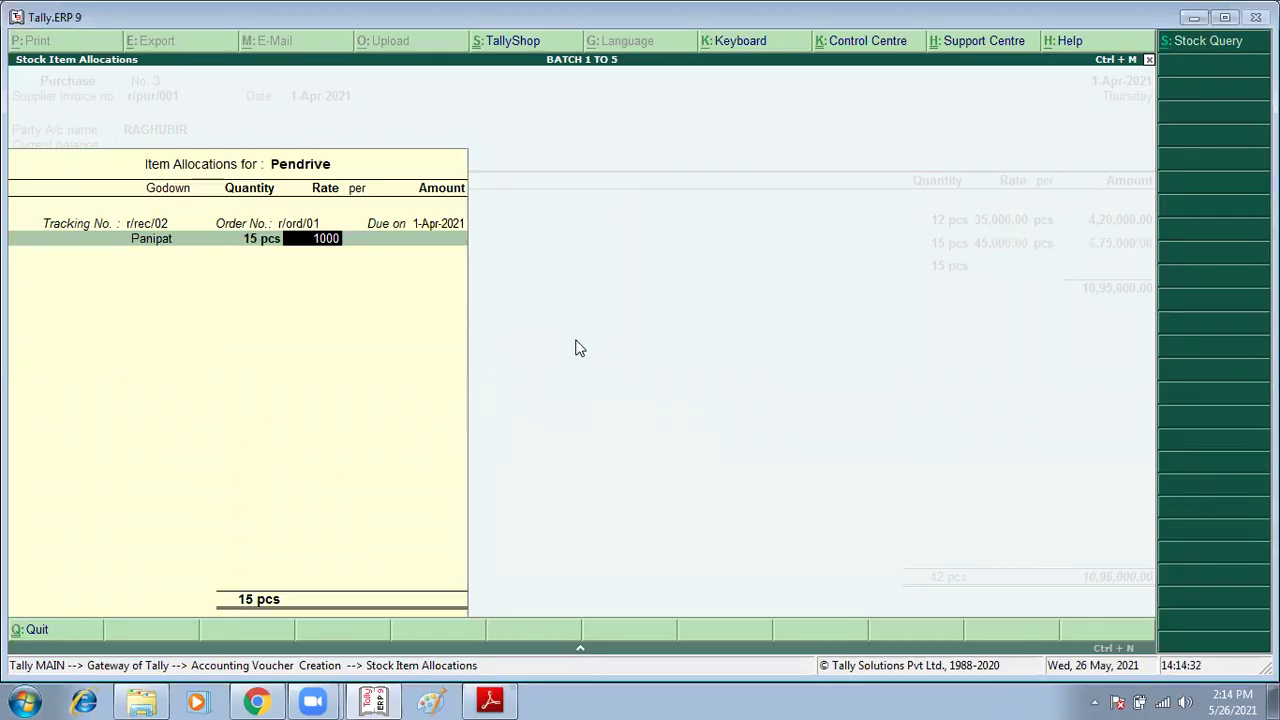
key(BackSpace)
key(BackSpace)
key(BackSpace)
text(700)
key(Return)
key(Return)
key(Return)
key(Return)
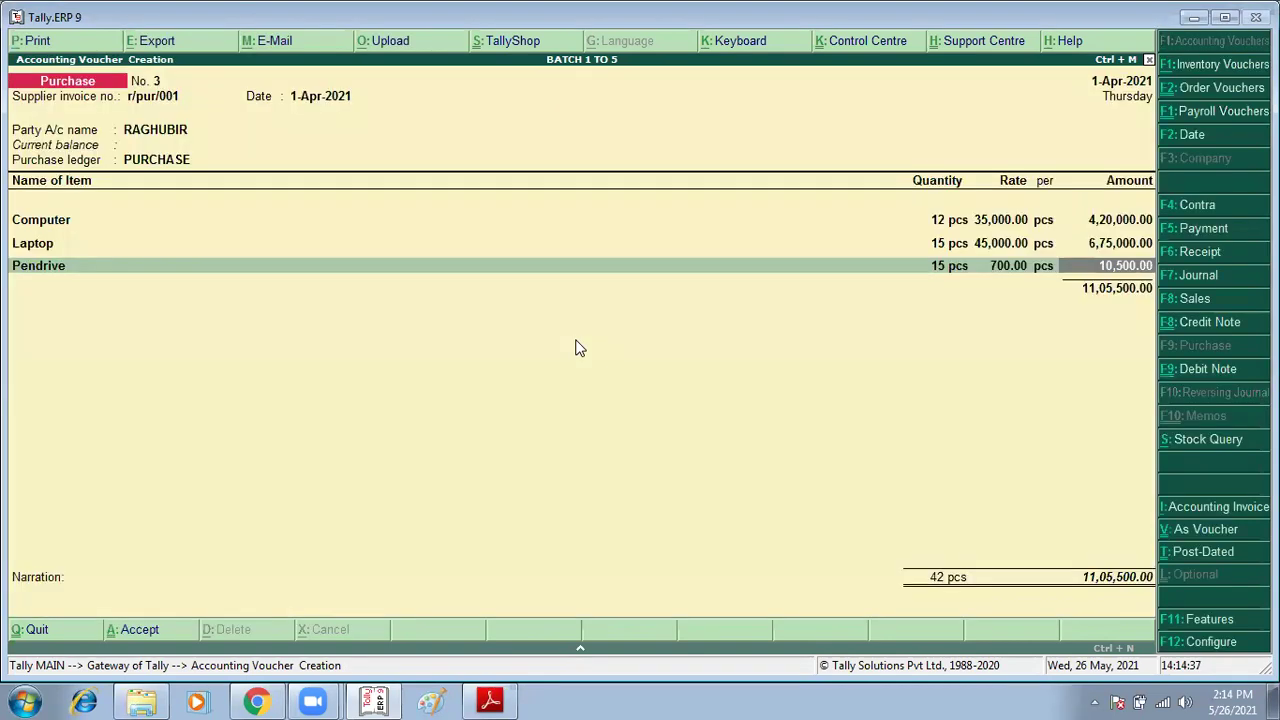
End the item list, leave the narration blank, and save the purchase voucher
key(Return)
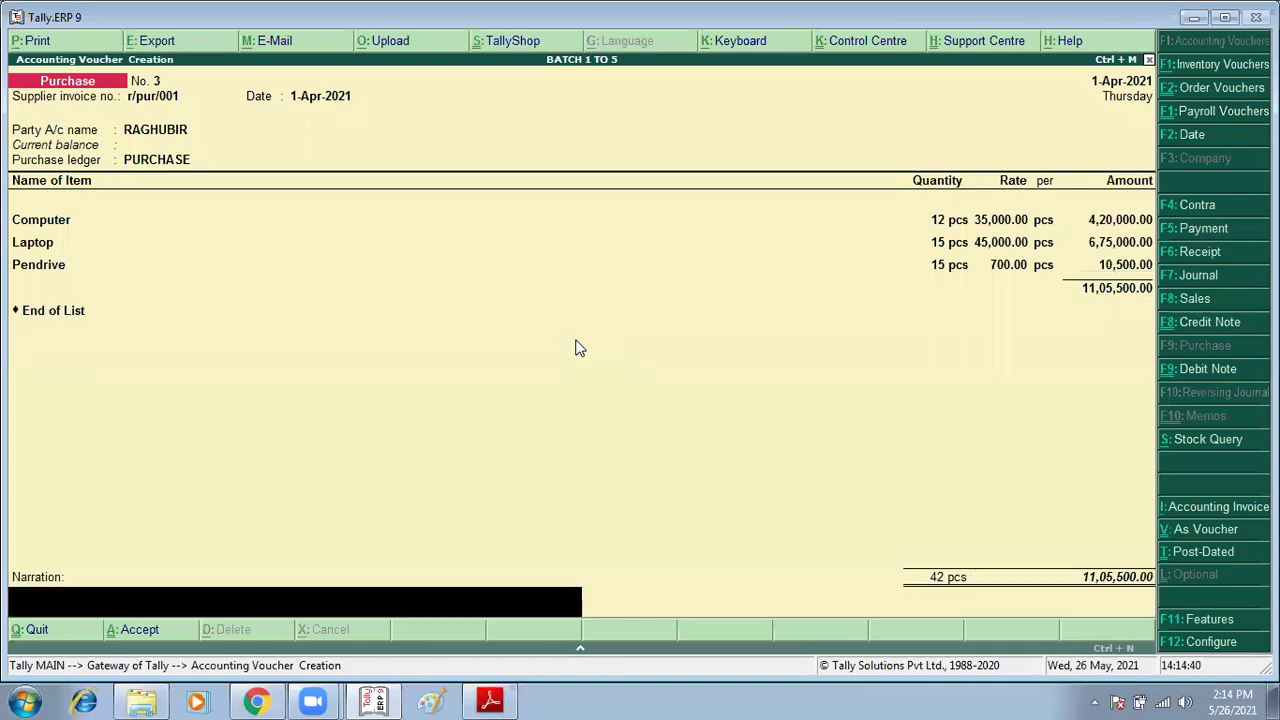
key(Return)
key(Return)
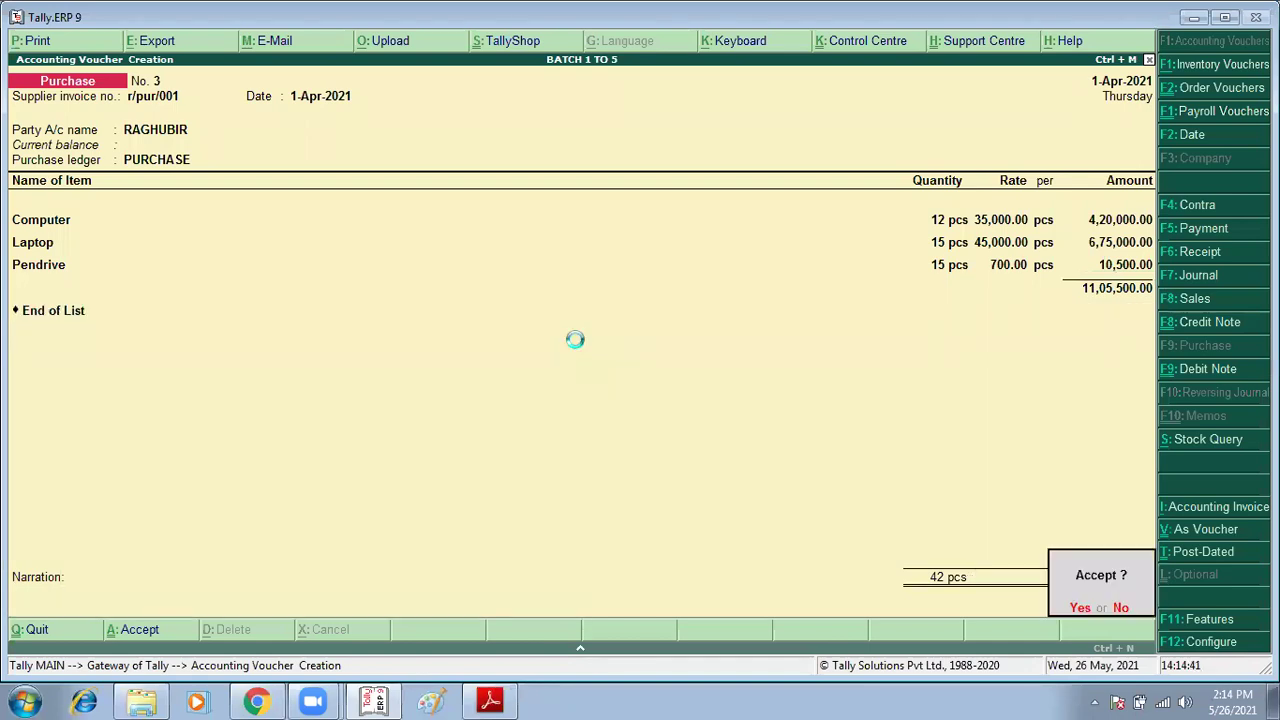
Switch to the assignment PDF and read items 5 to 8 on the second supplier's order, receipt, return and bill
click(490, 701)
scroll(671, 491, down, 2)
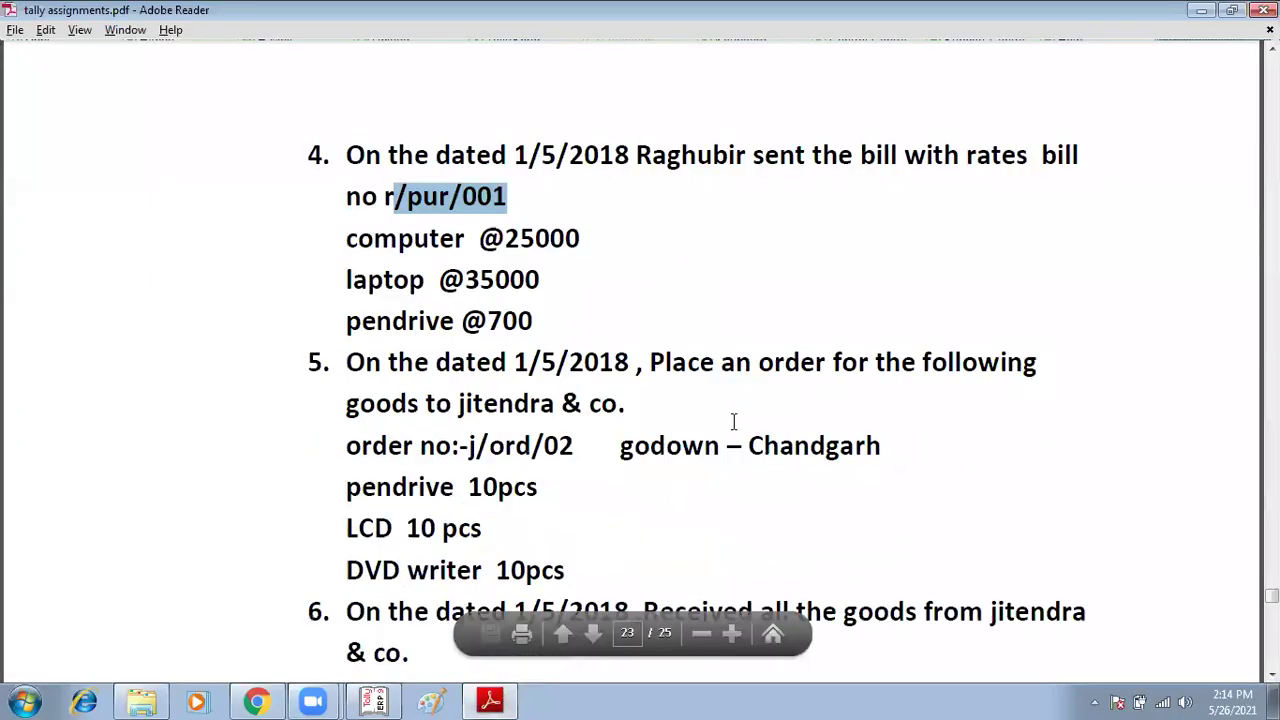
double_click(758, 372)
scroll(705, 379, down, 2)
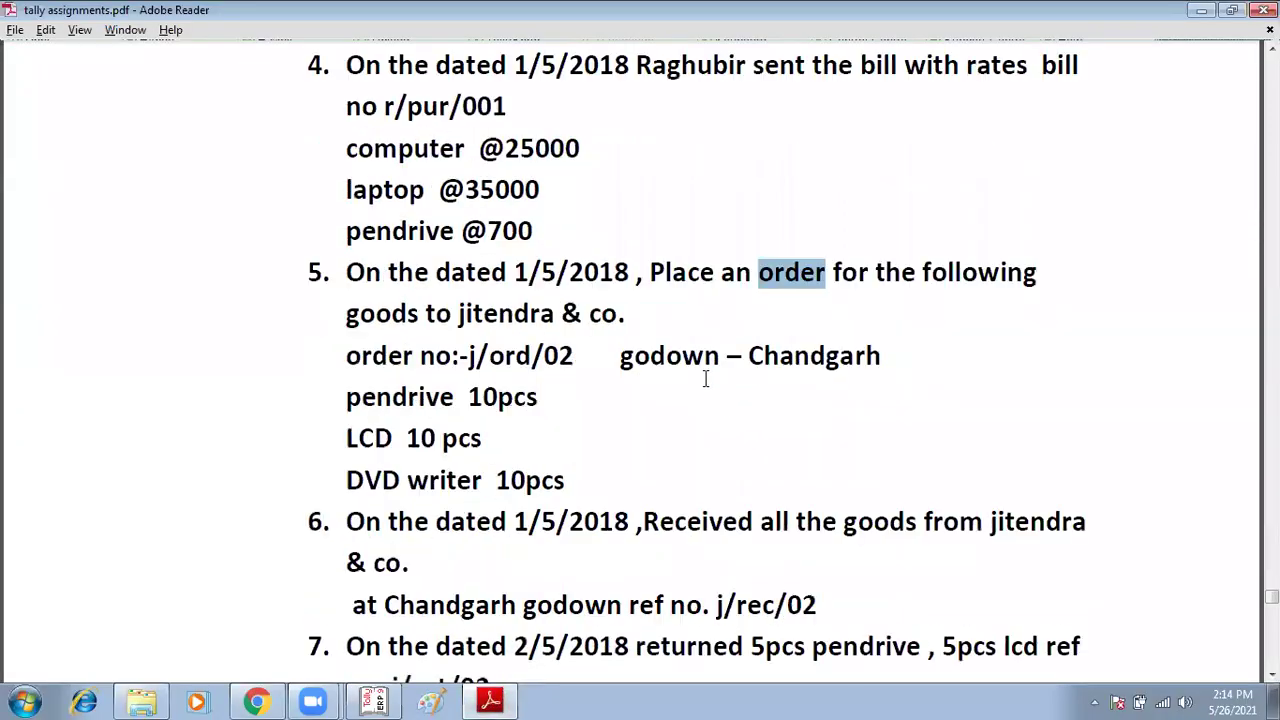
scroll(705, 379, down, 3)
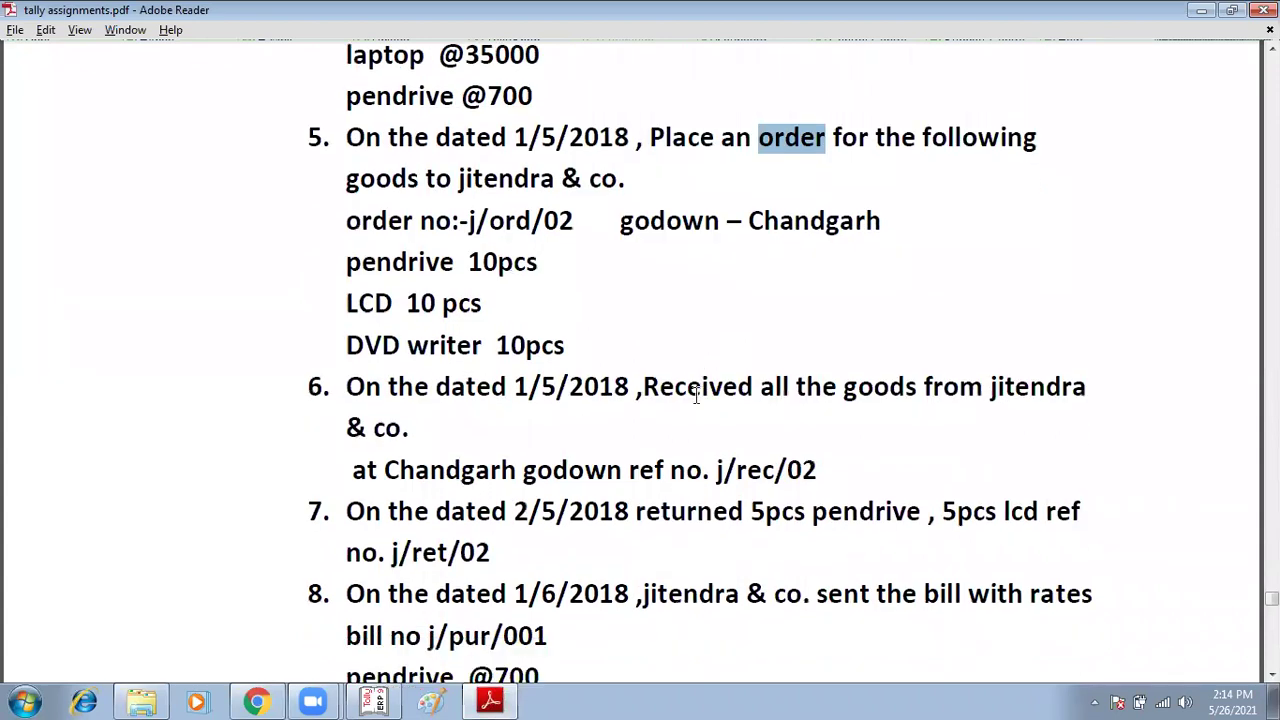
click(697, 392)
scroll(697, 399, down, 3)
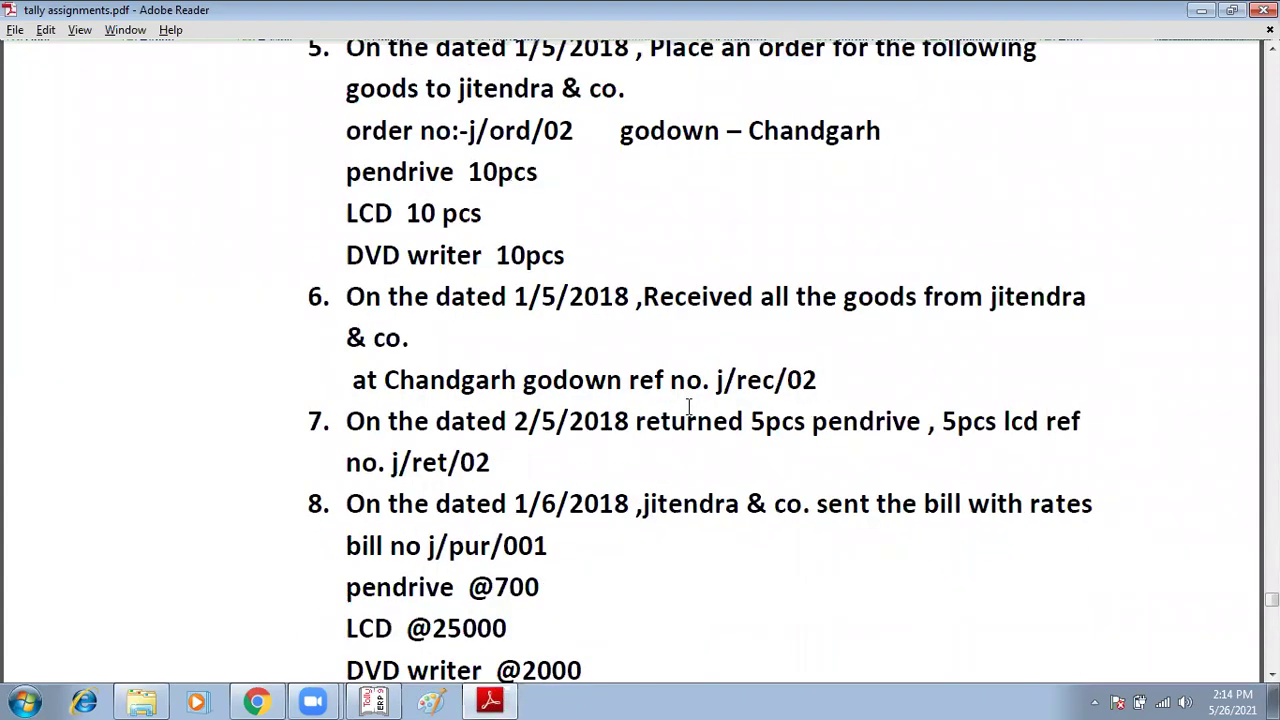
click(621, 397)
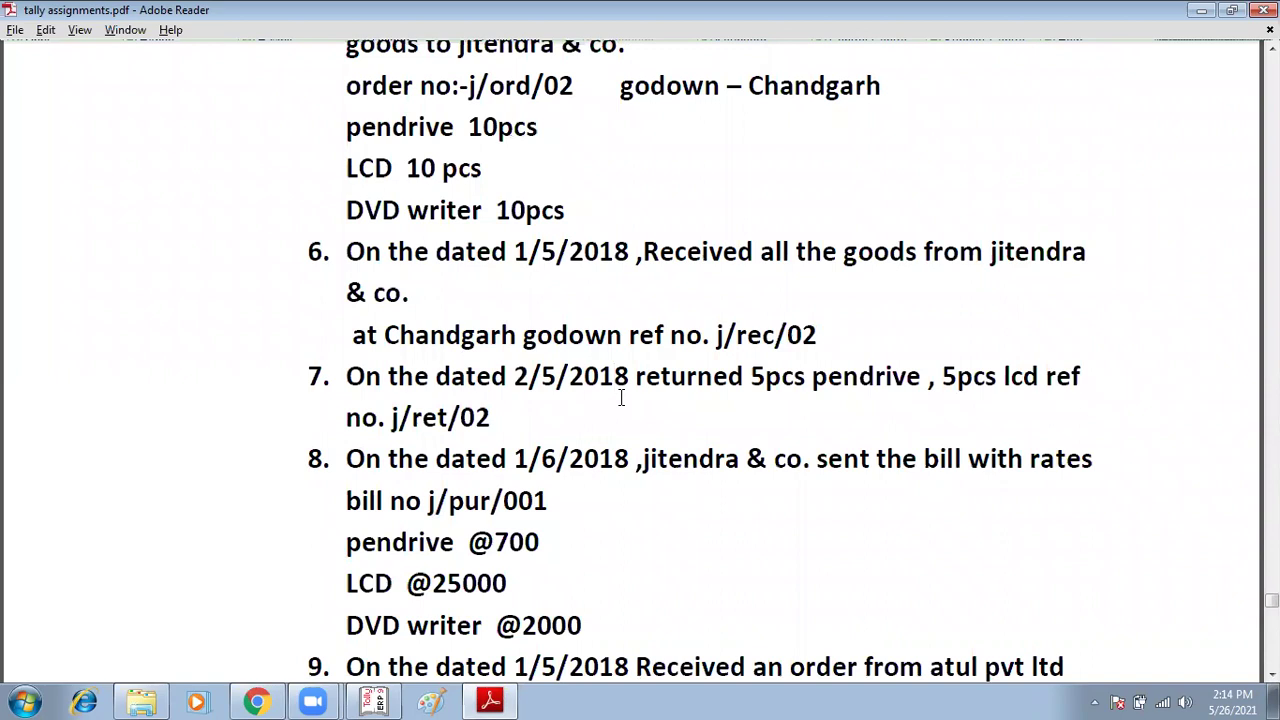
scroll(621, 397, down, 1)
scroll(731, 455, down, 1)
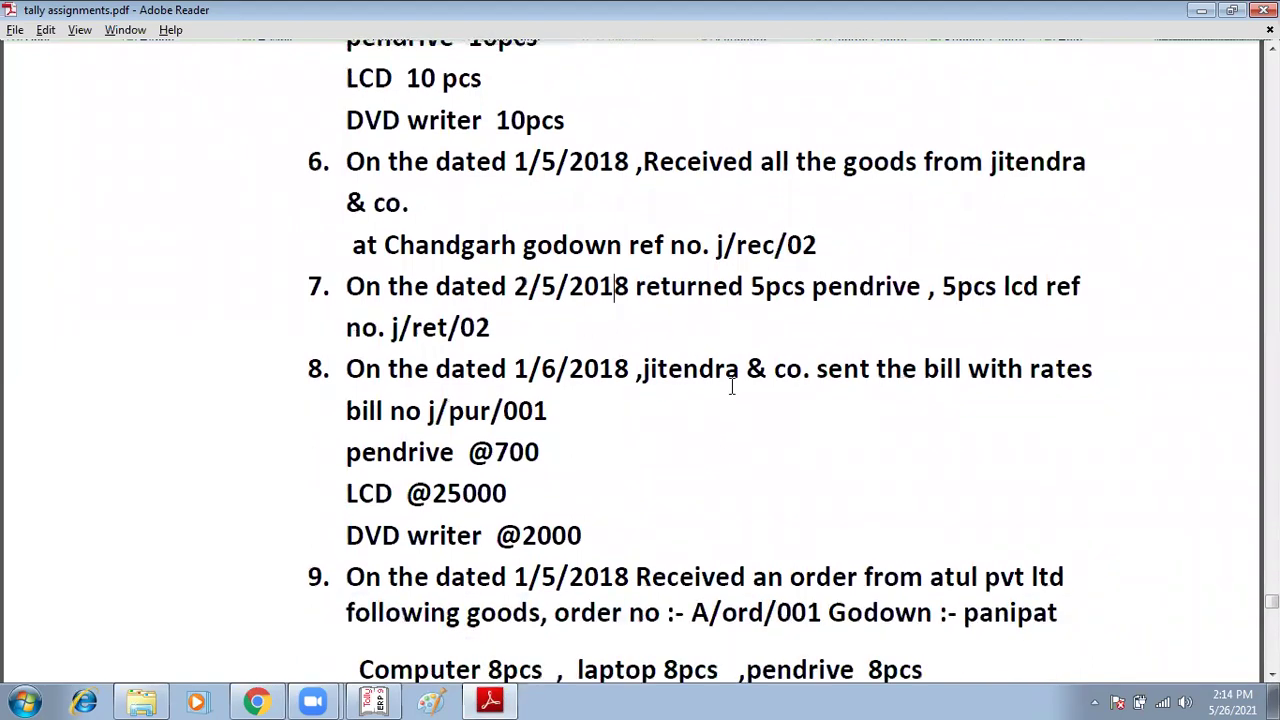
double_click(732, 388)
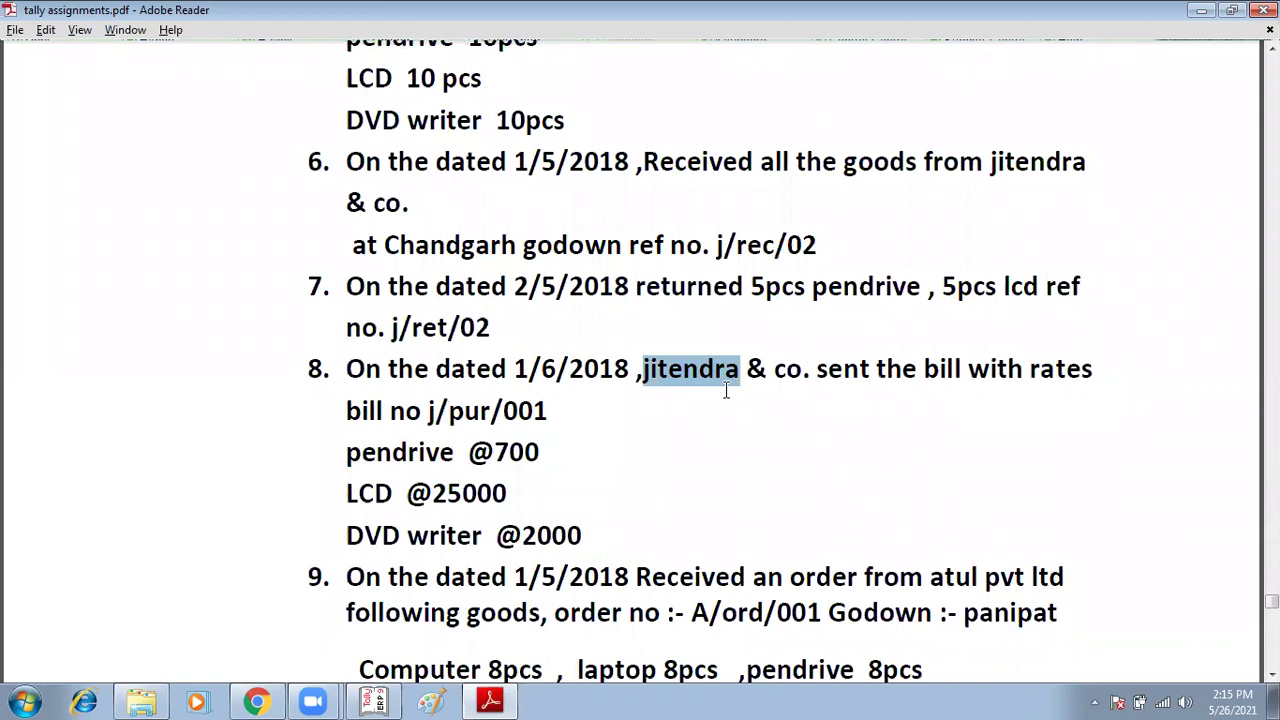
scroll(726, 392, down, 4)
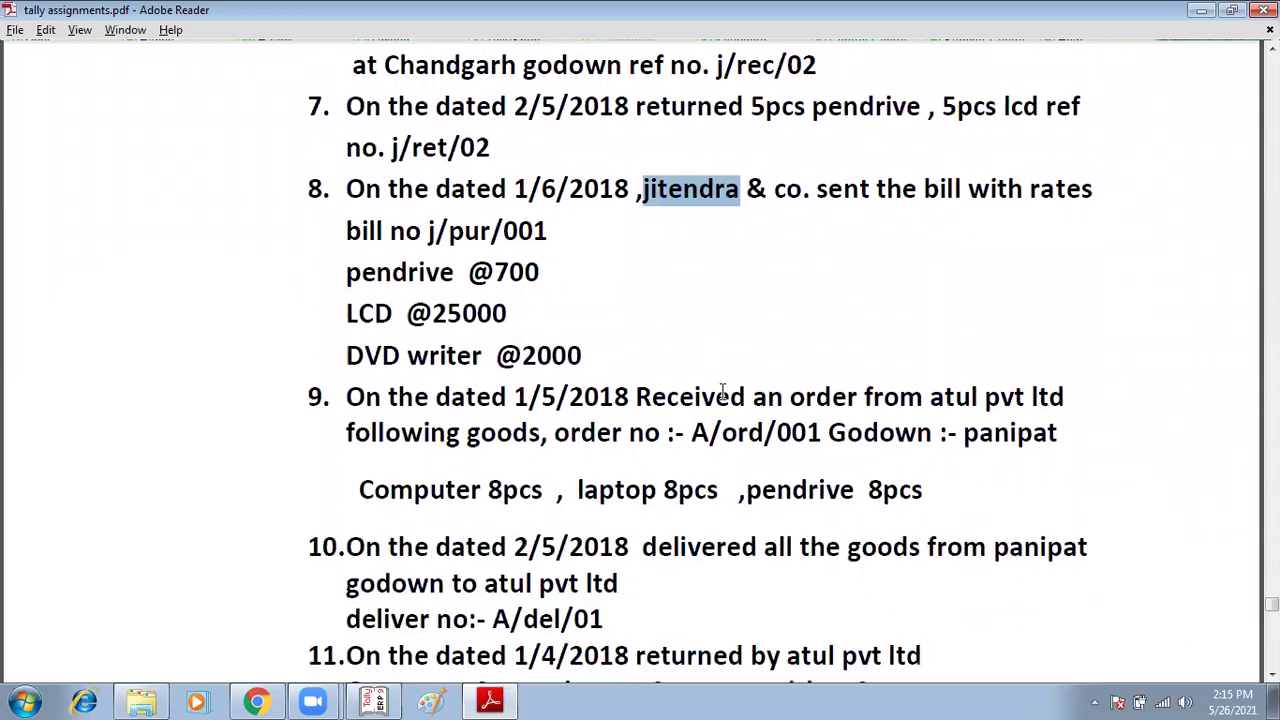
Read item 9 of the assignment PDF for the date, order number, godown and goods ordered by Atul Pvt Ltd
drag(318, 396, 910, 489)
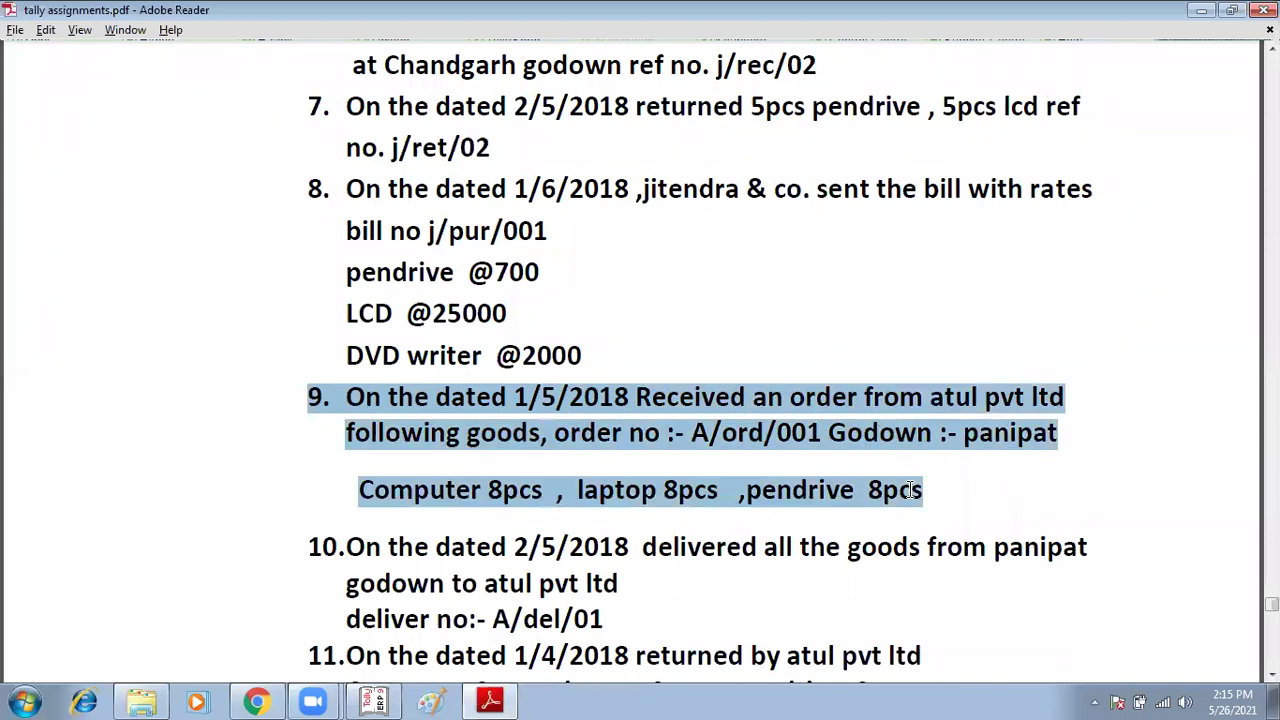
click(910, 489)
double_click(626, 400)
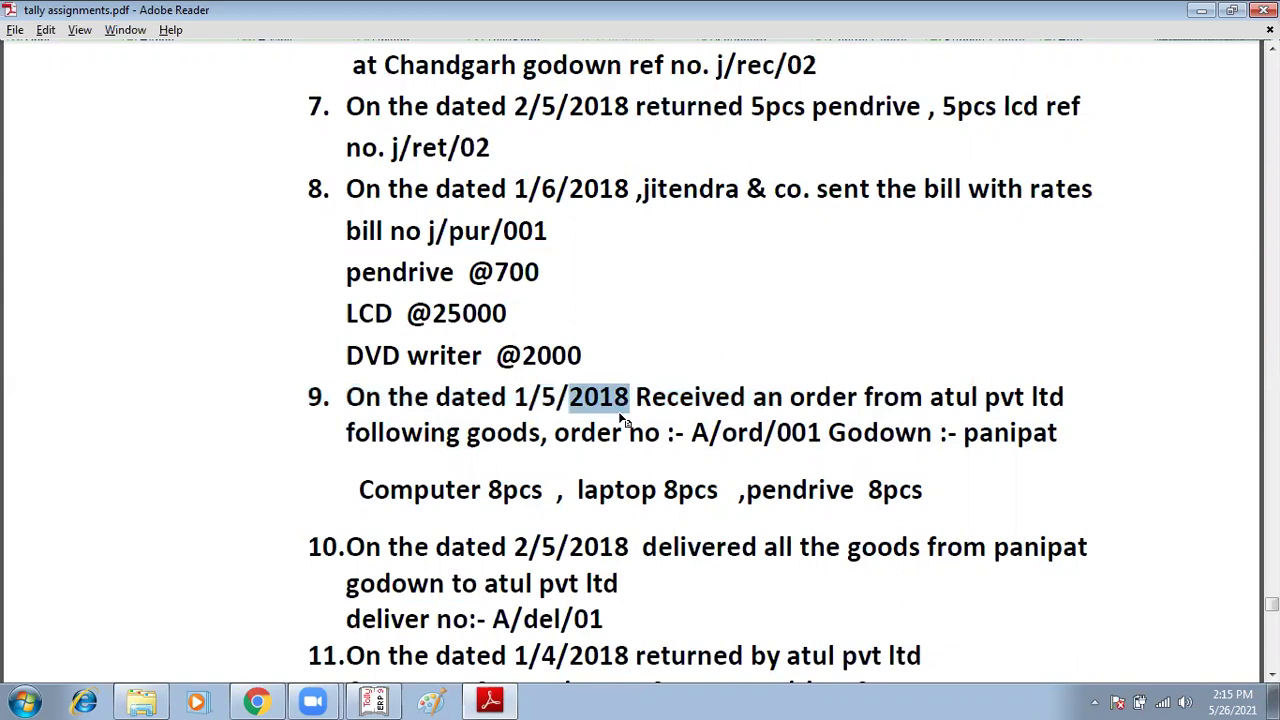
scroll(544, 408, down, 1)
click(549, 358)
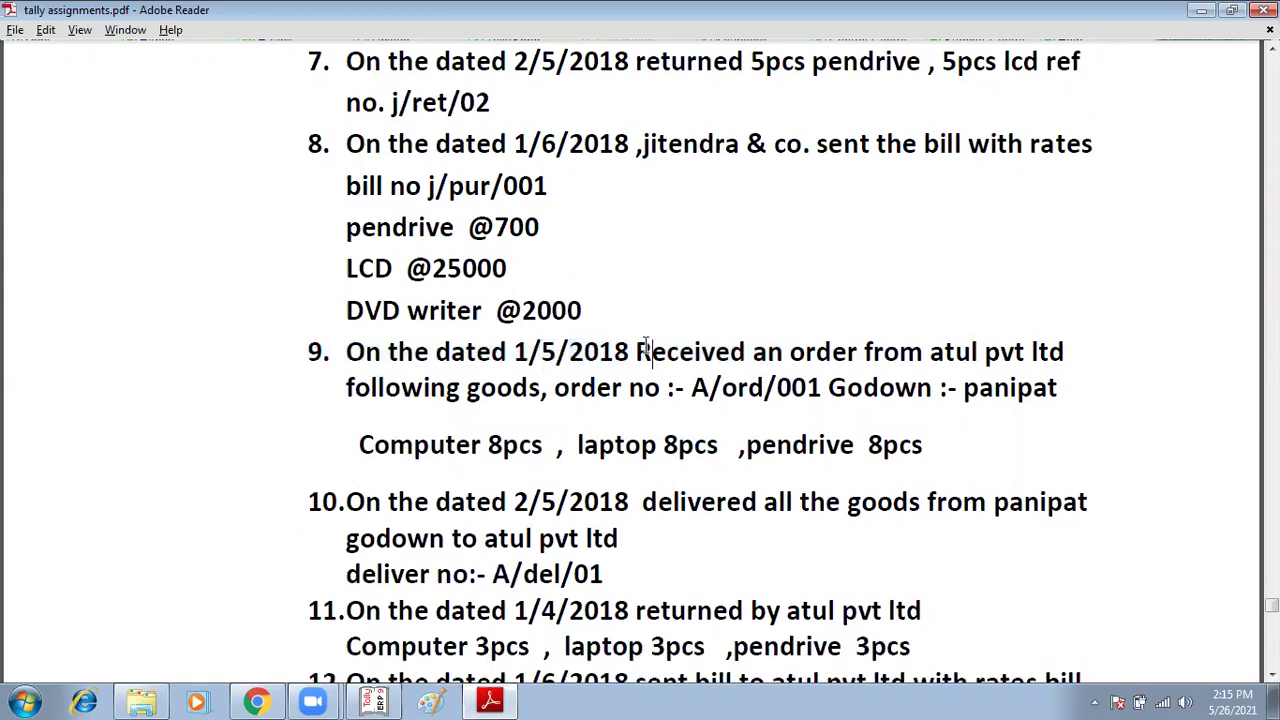
scroll(660, 362, down, 1)
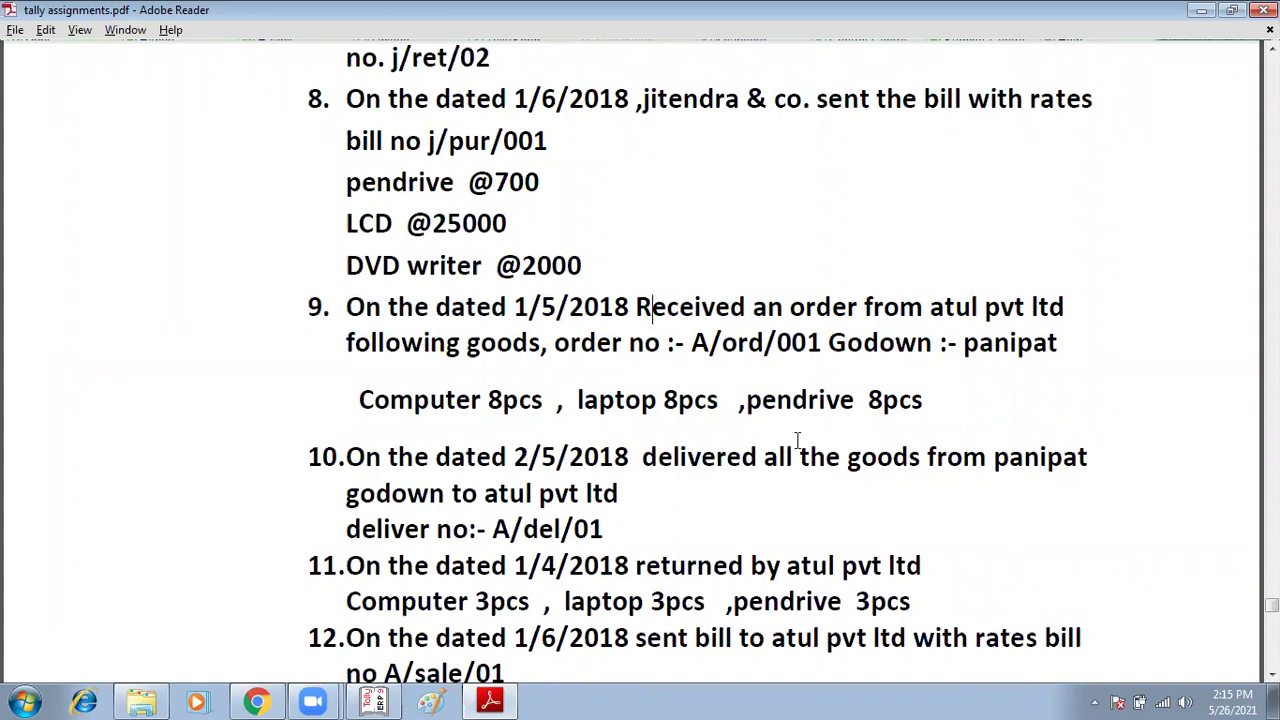
Switch to Tally.ERP 9, start a Sales Order voucher, and choose Atul Pvt Ltd as the party account
click(378, 701)
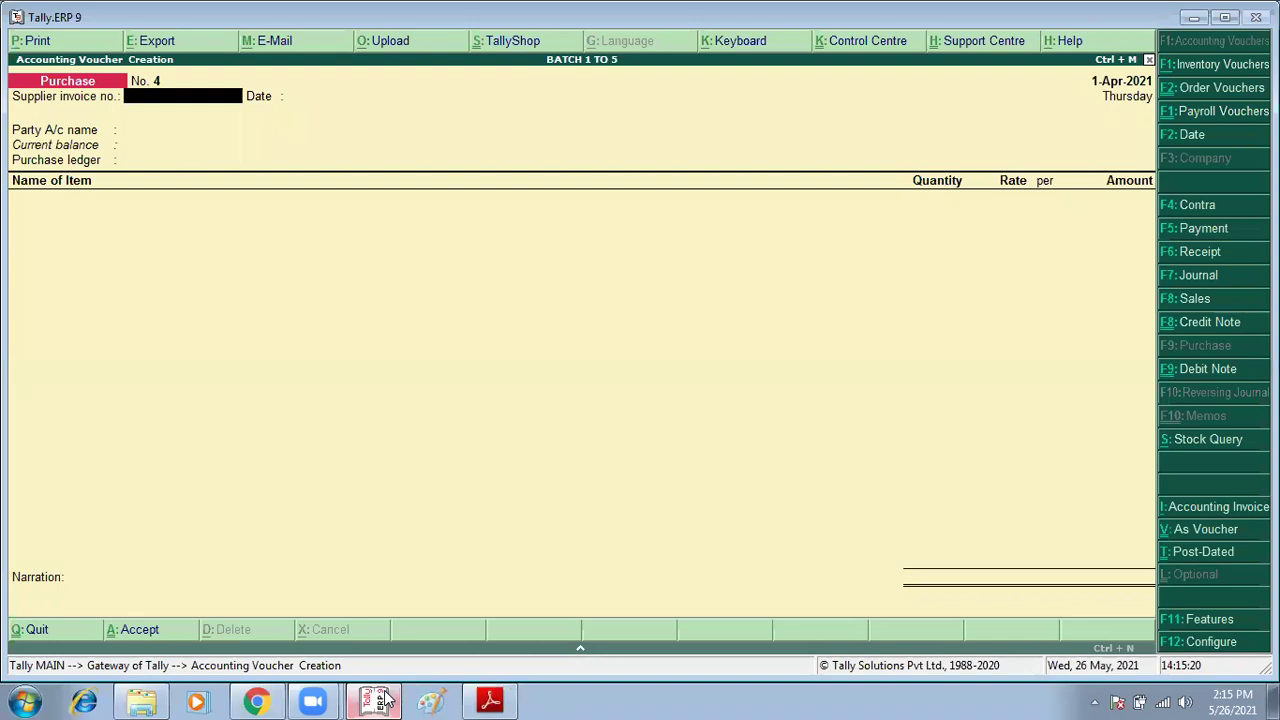
key(alt+F5)
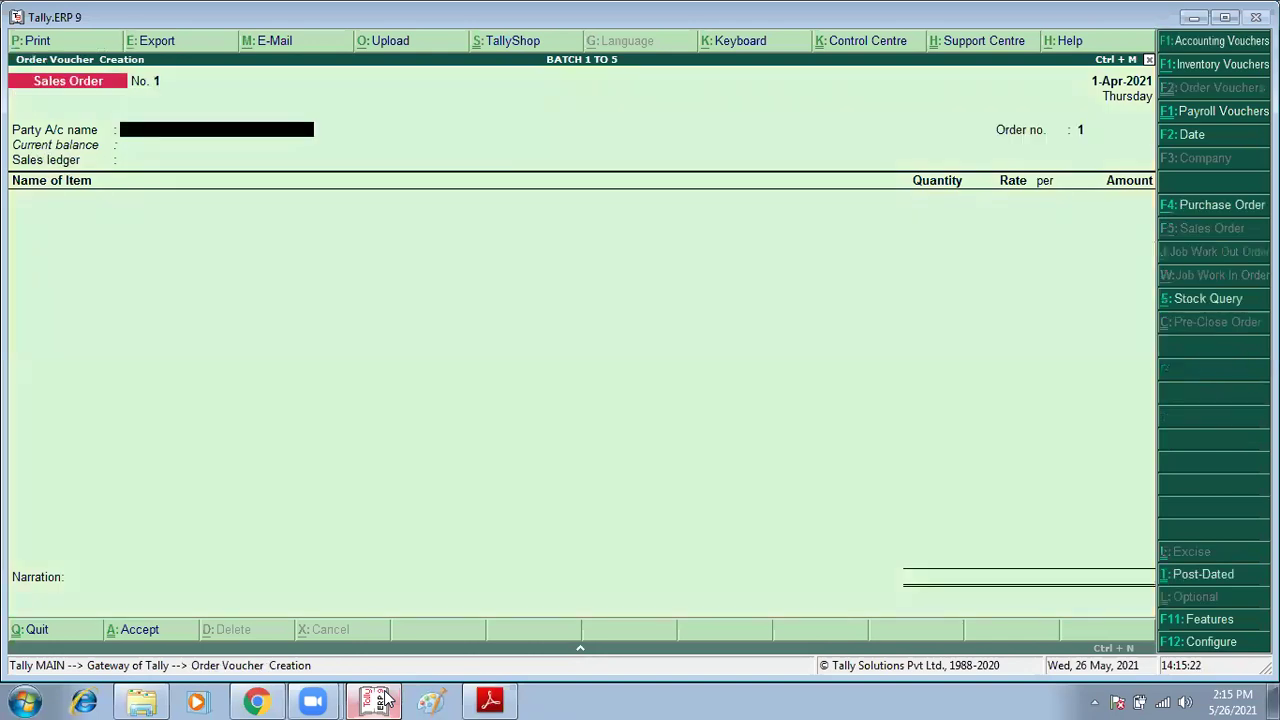
text(A)
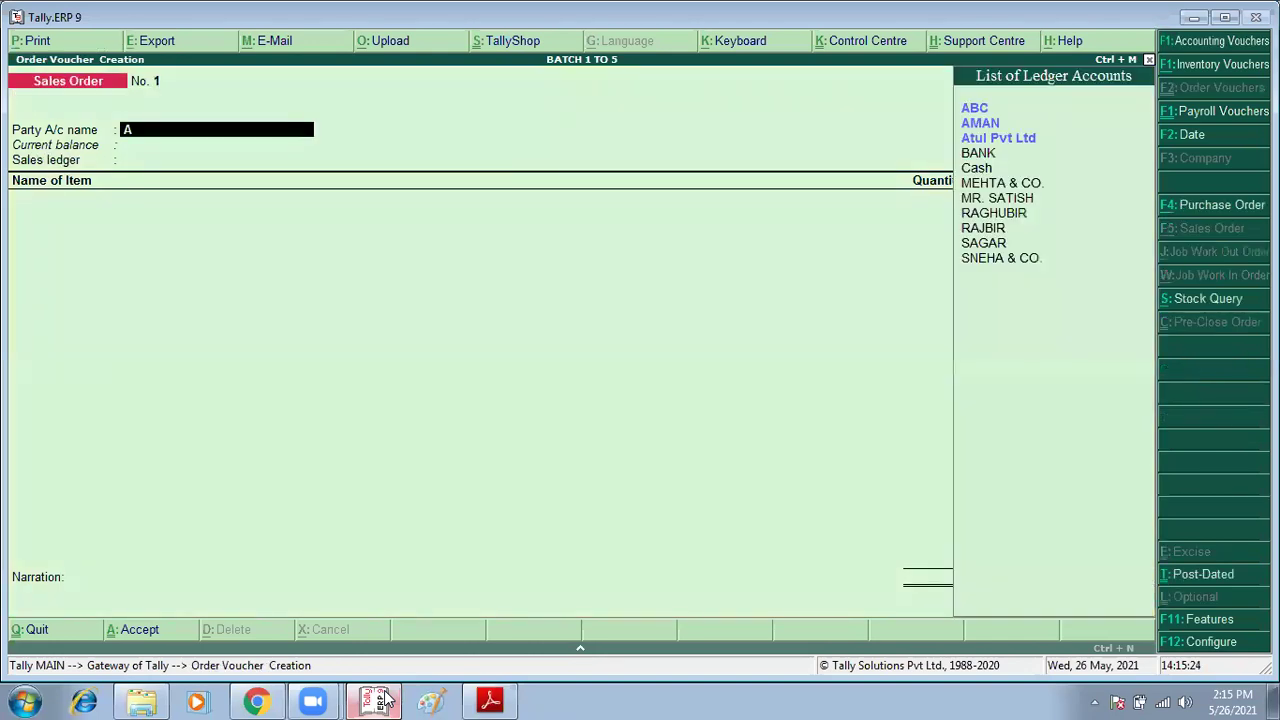
key(Down)
key(Down)
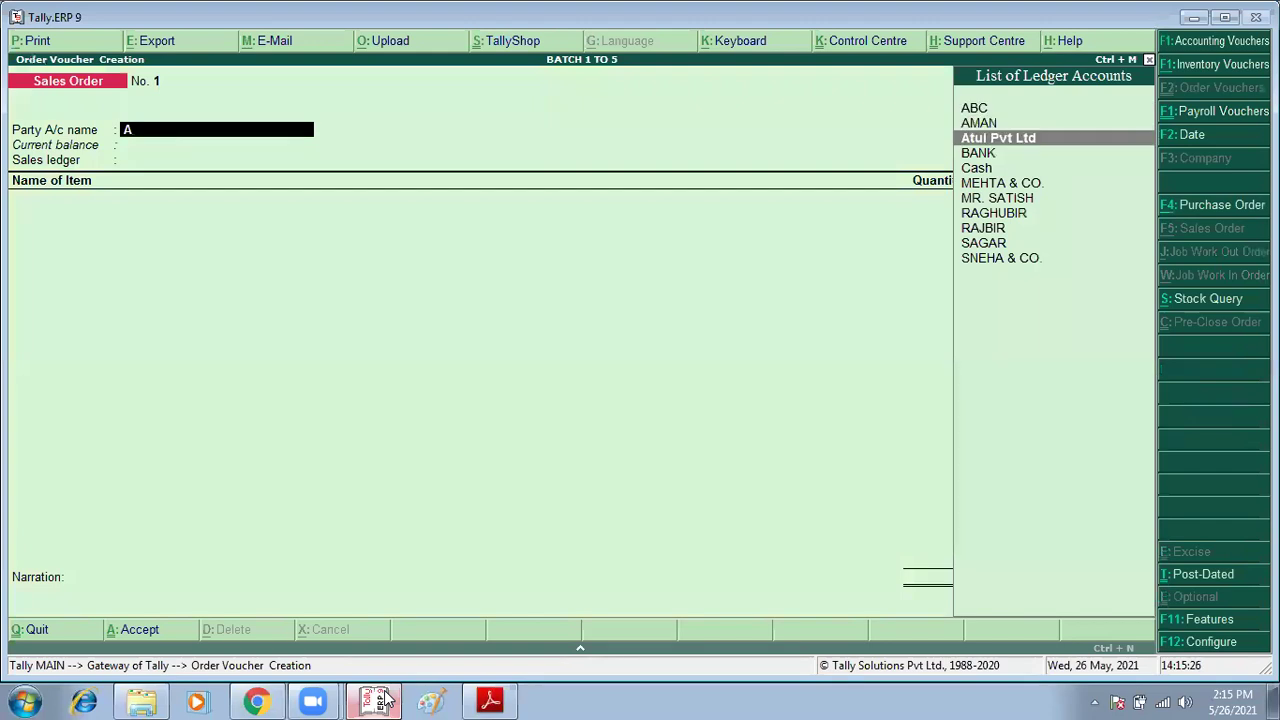
key(Return)
key(ctrl+a)
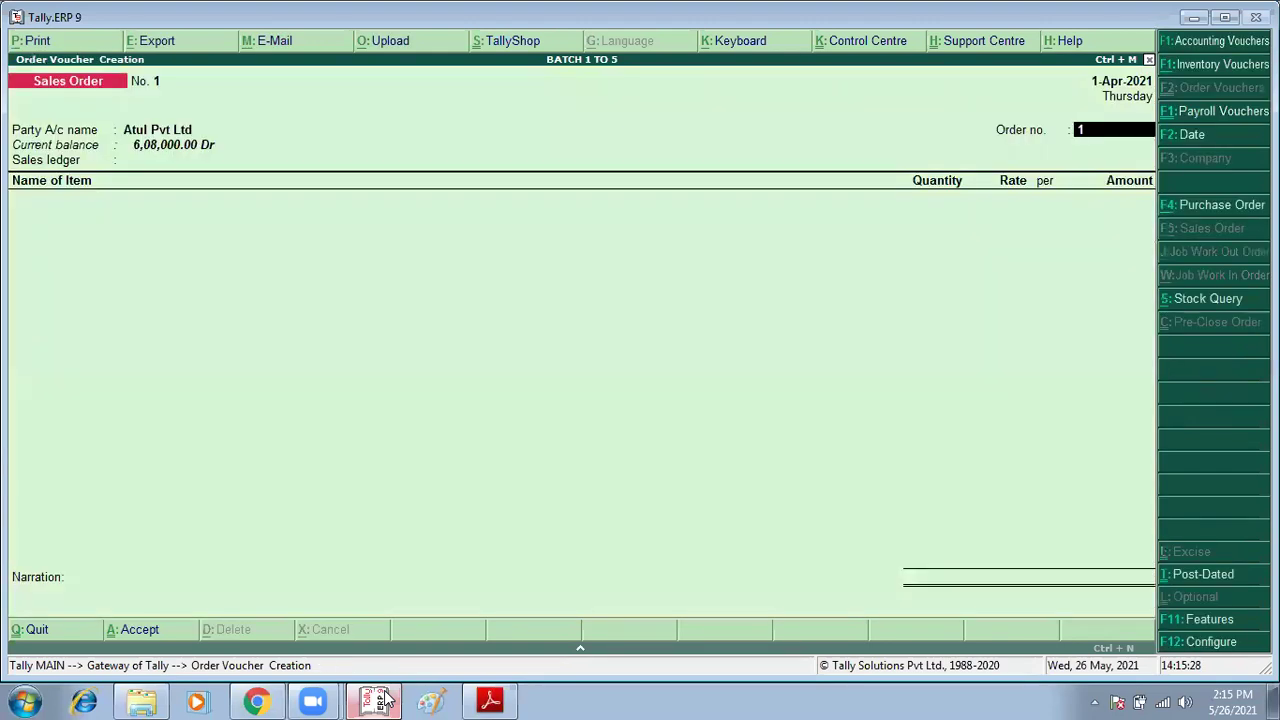
Enter the order number given in item 9 of the assignment PDF and choose SALES as the sales ledger
key(alt+Tab)
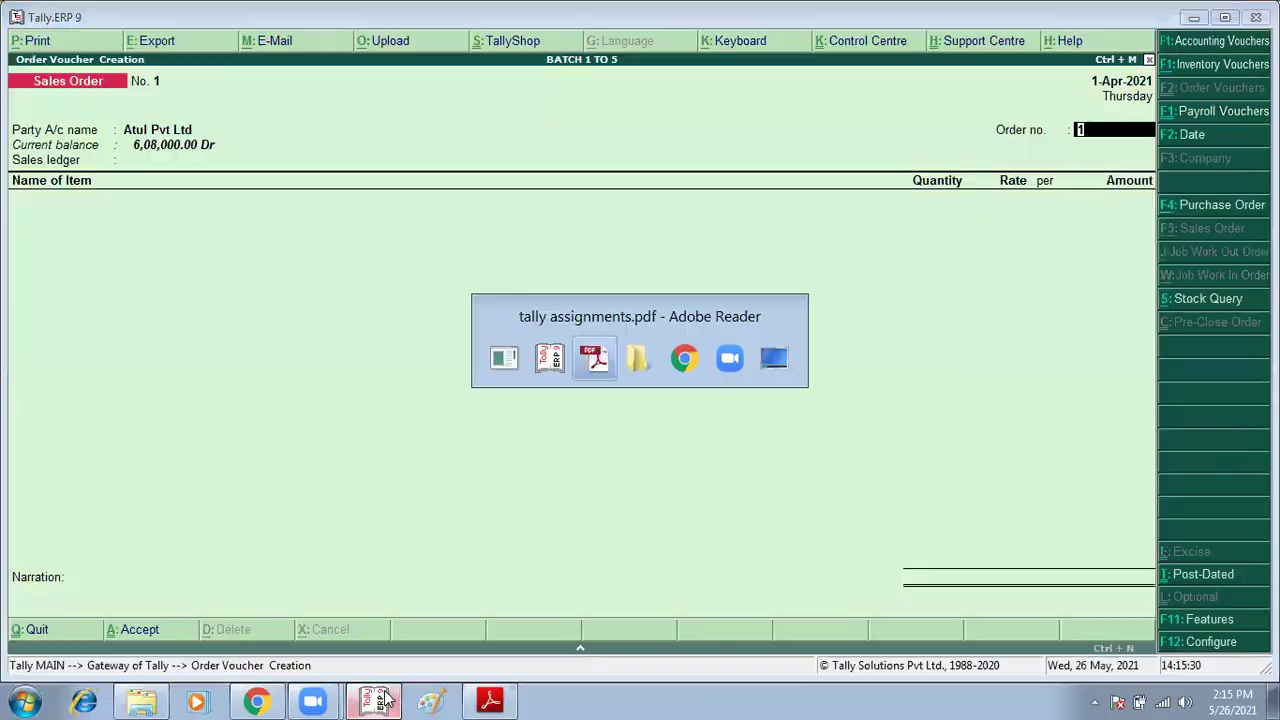
key(alt+Tab)
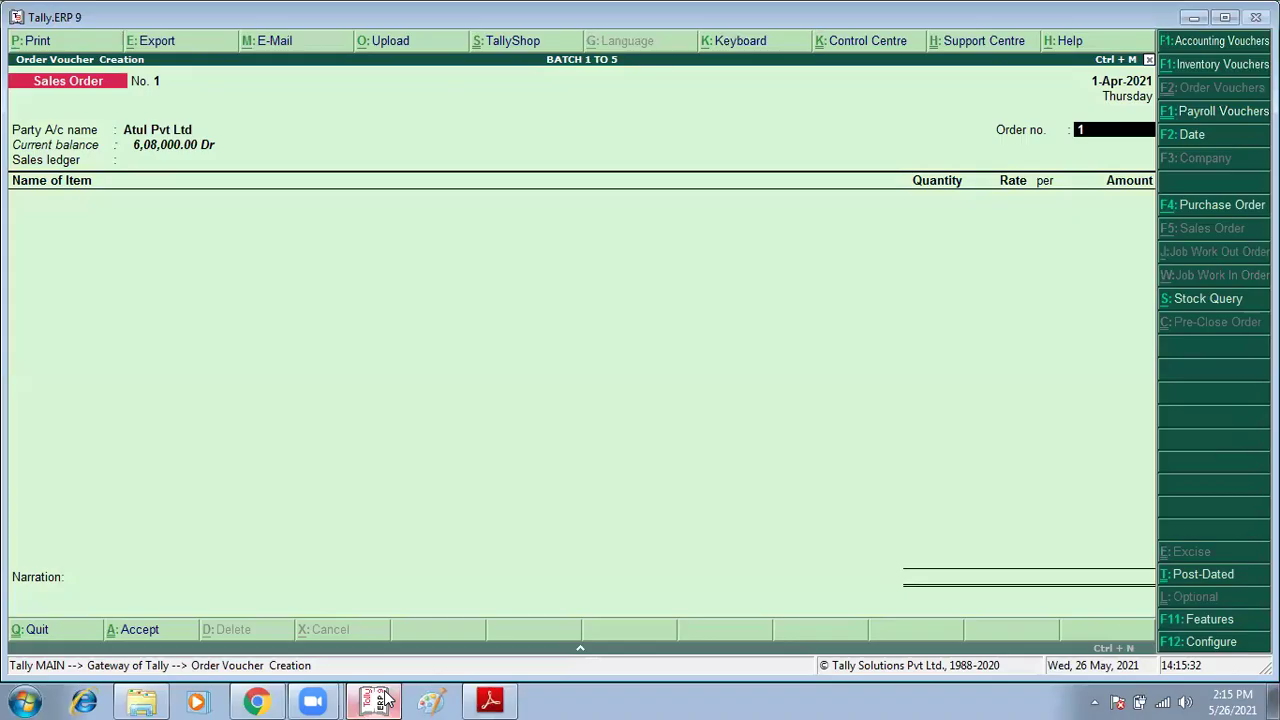
text(a/o/0001)
key(Return)
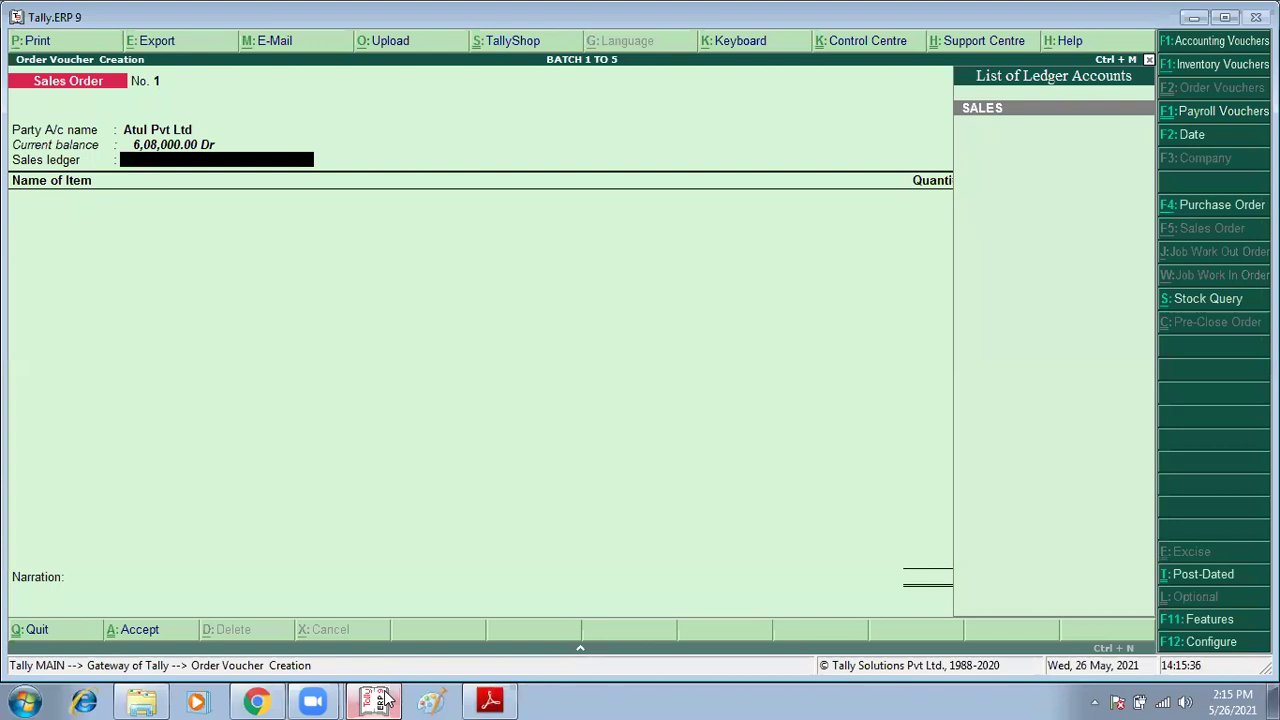
key(Return)
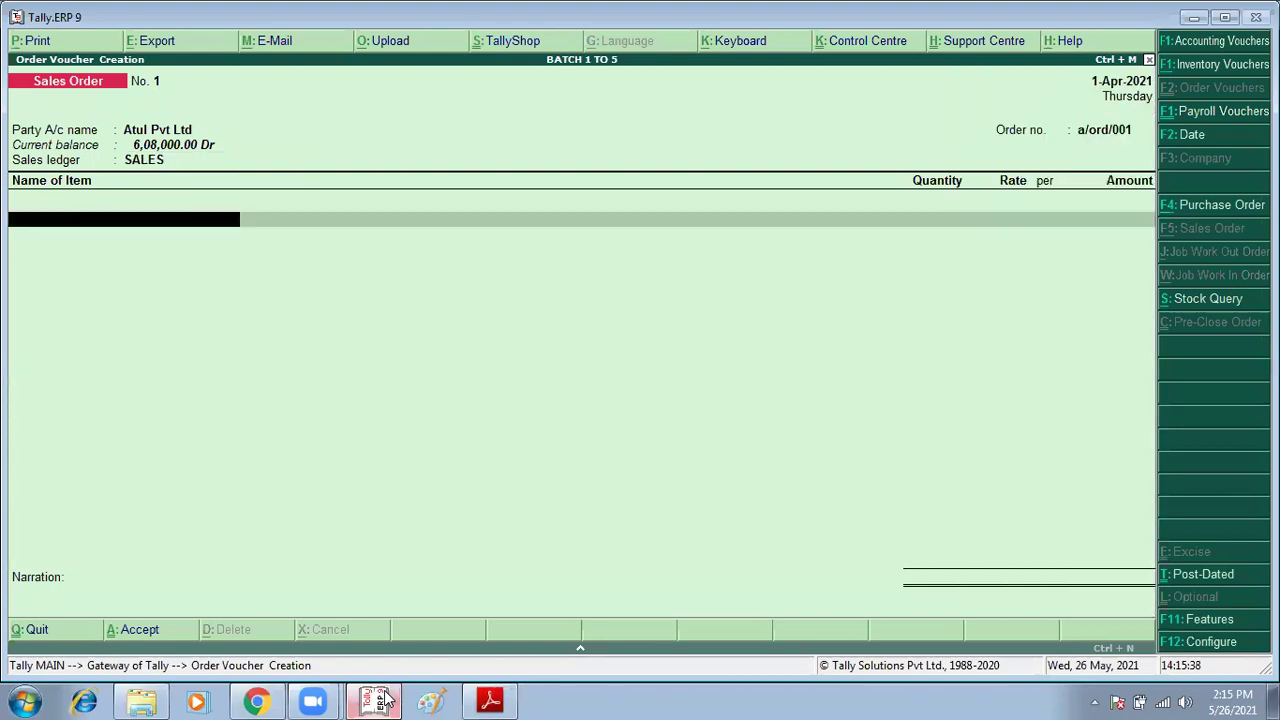
Check the goods in item 9 of the PDF and add Computer to the sales order, 8 pcs from Panipat with no rate
key(alt+Tab)
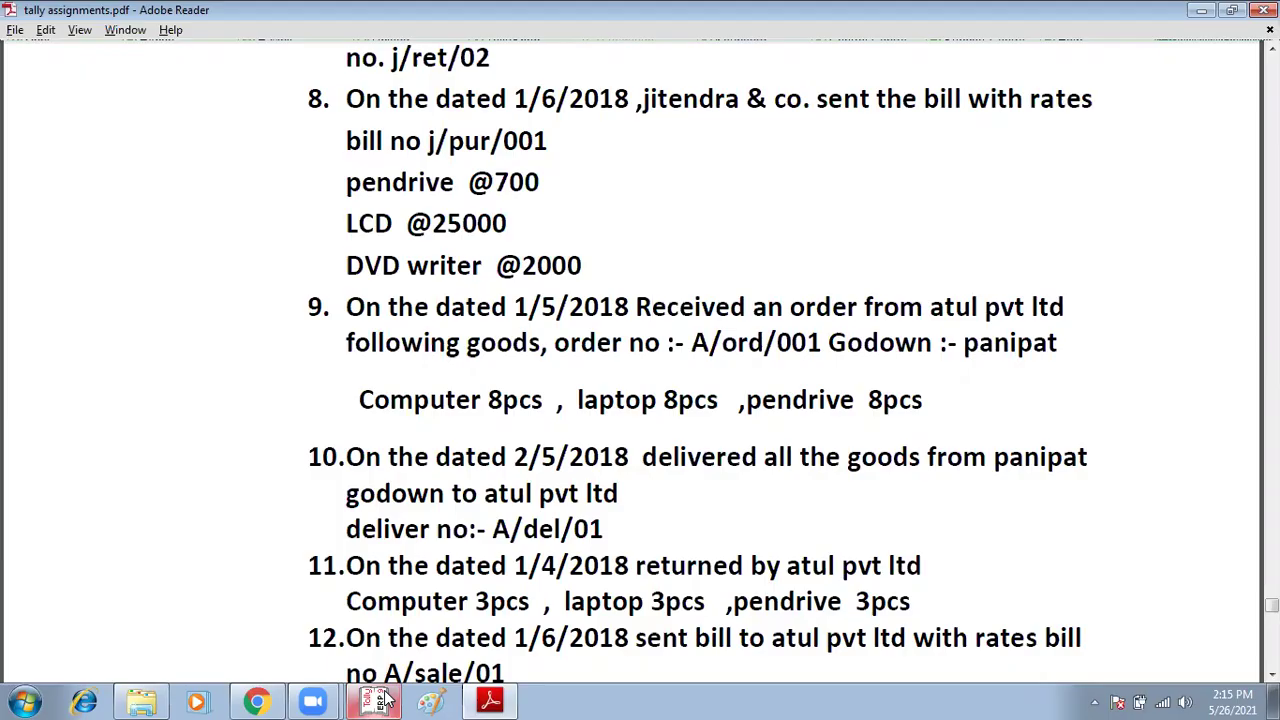
click(378, 700)
text(Co)
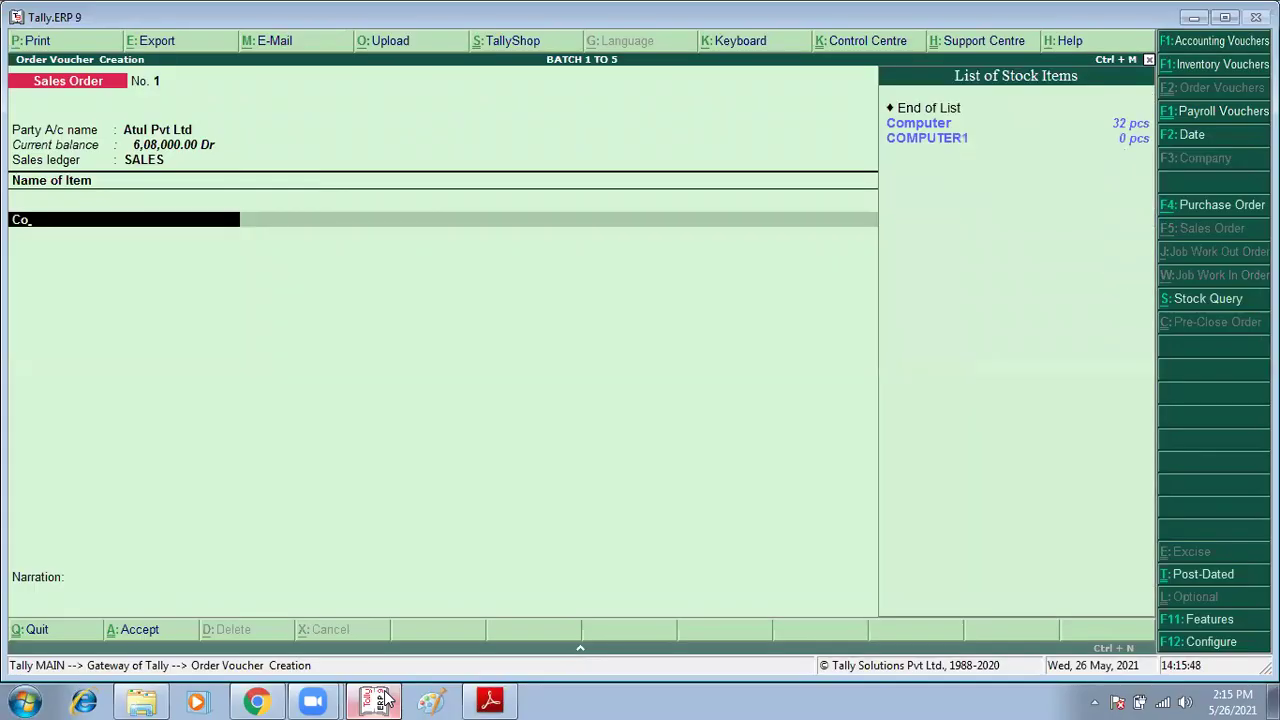
key(Return)
text(p)
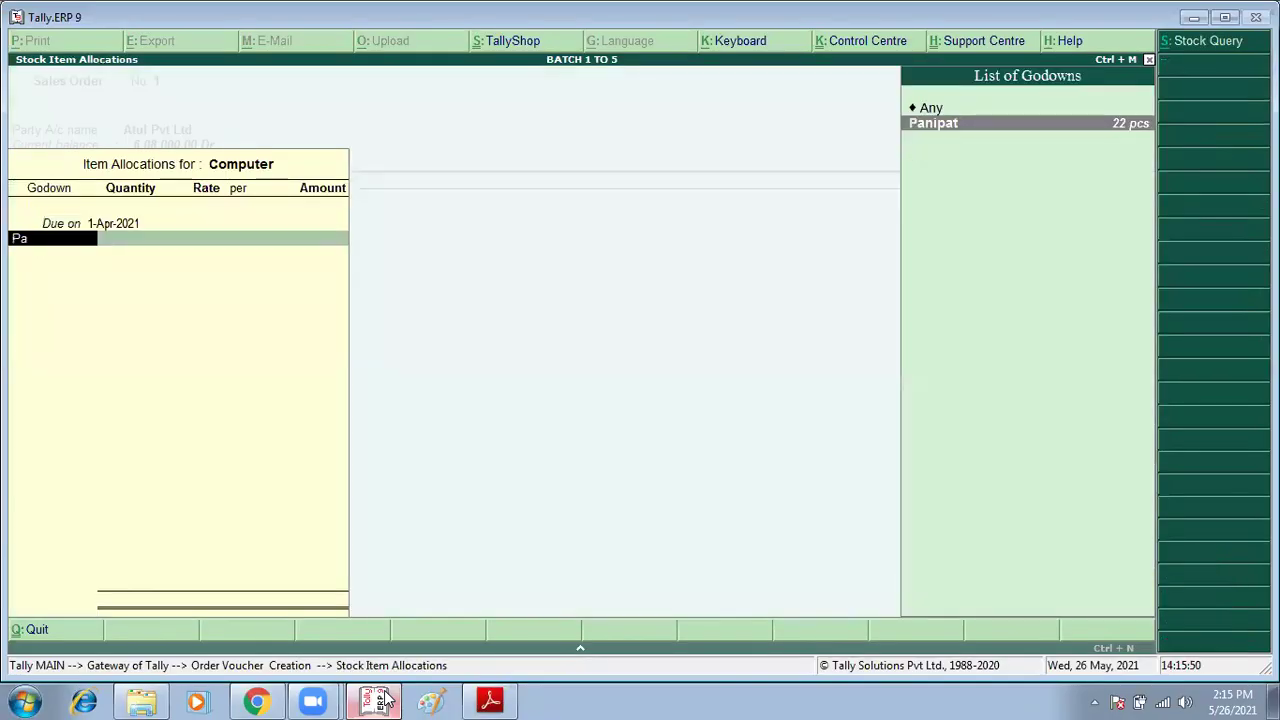
key(Return)
text(8)
key(Return)
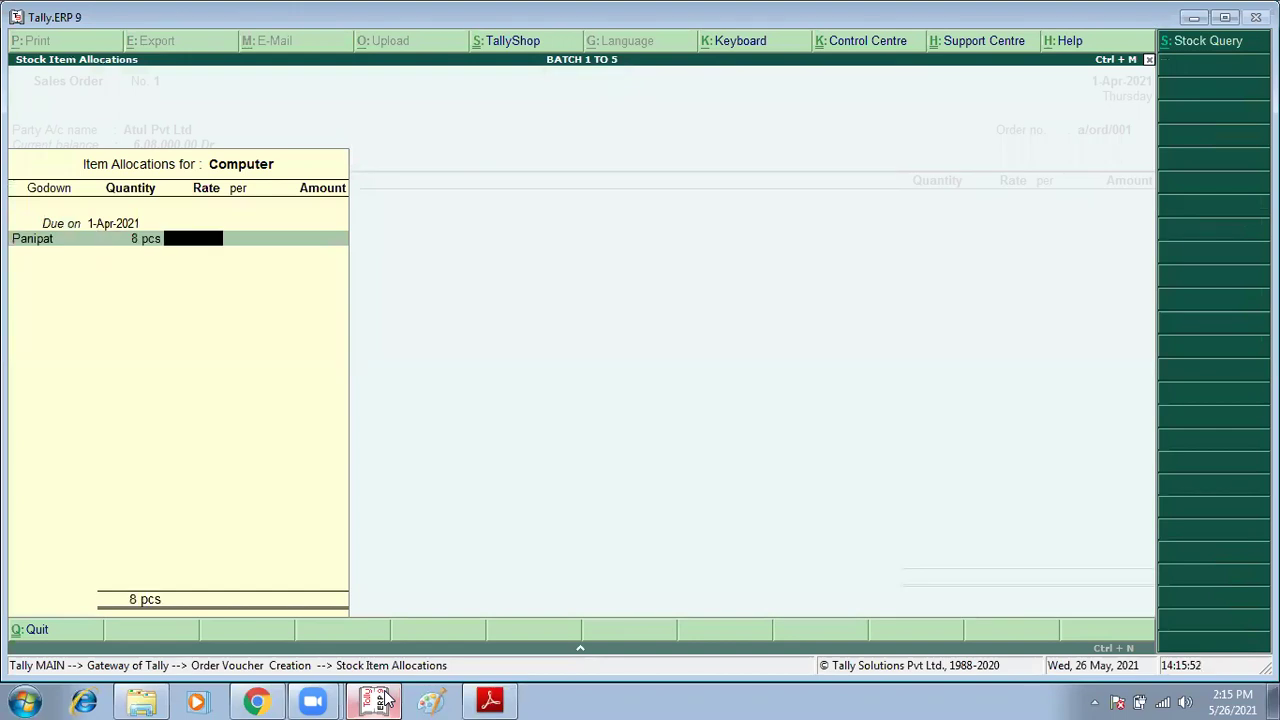
key(Return)
key(Return)
key(Return)
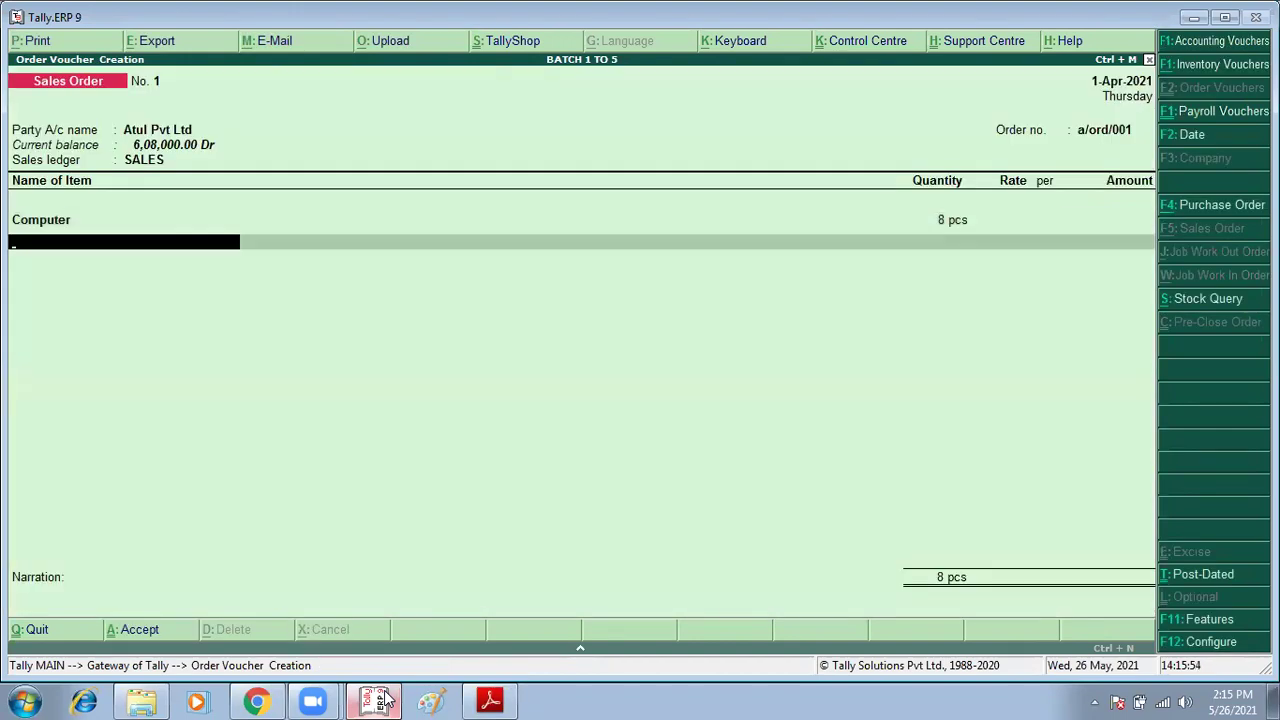
Add Laptop to the sales order with 8 pcs from the Panipat godown, leaving the rate blank
text(La)
key(Return)
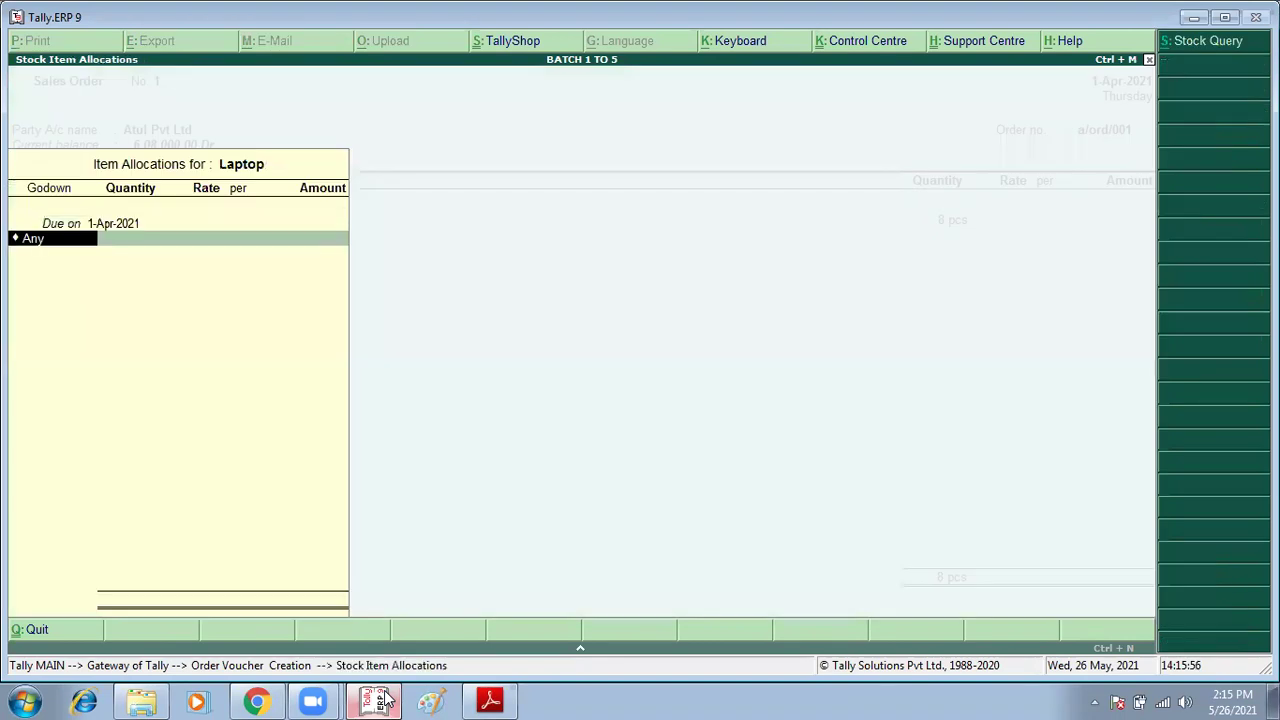
text(Pa)
key(Return)
text(8)
key(Return)
key(Return)
key(Return)
key(Return)
key(Return)
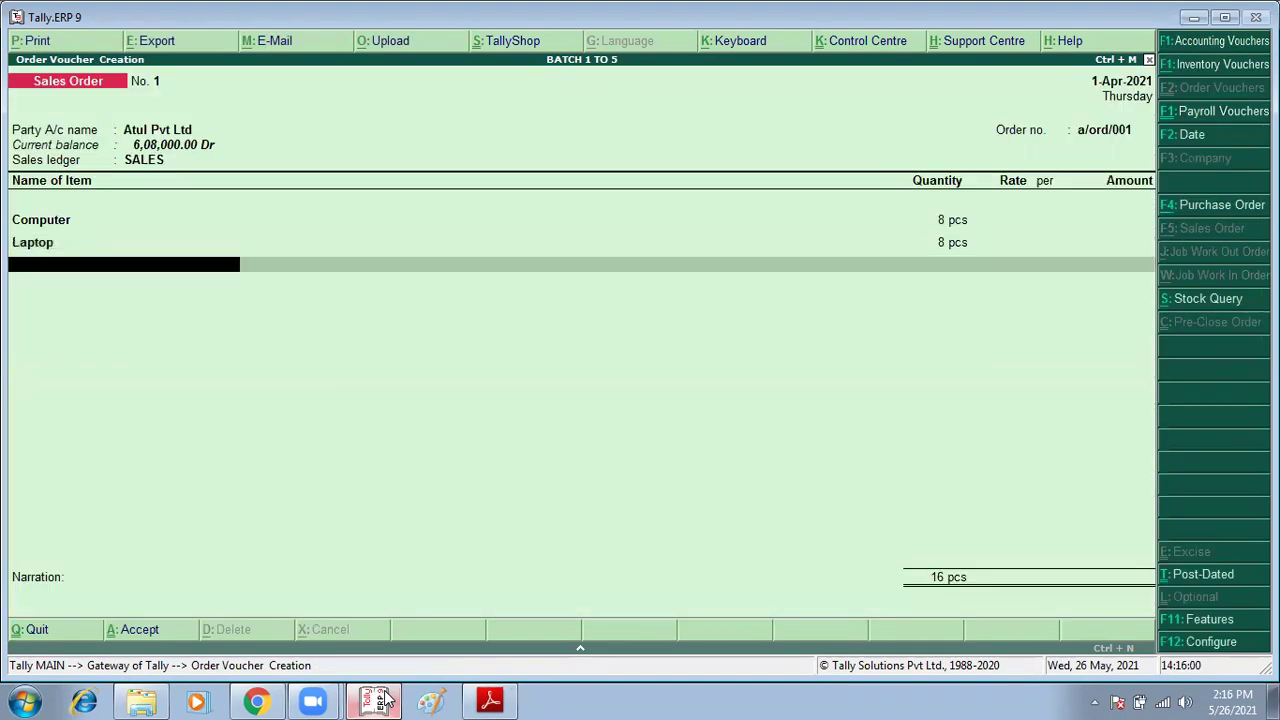
Add Pendrive to the sales order with 8 pcs from the Panipat godown, leaving the rate blank
key(alt+Tab)
click(383, 700)
text(pen)
key(Return)
key(Return)
text(pa)
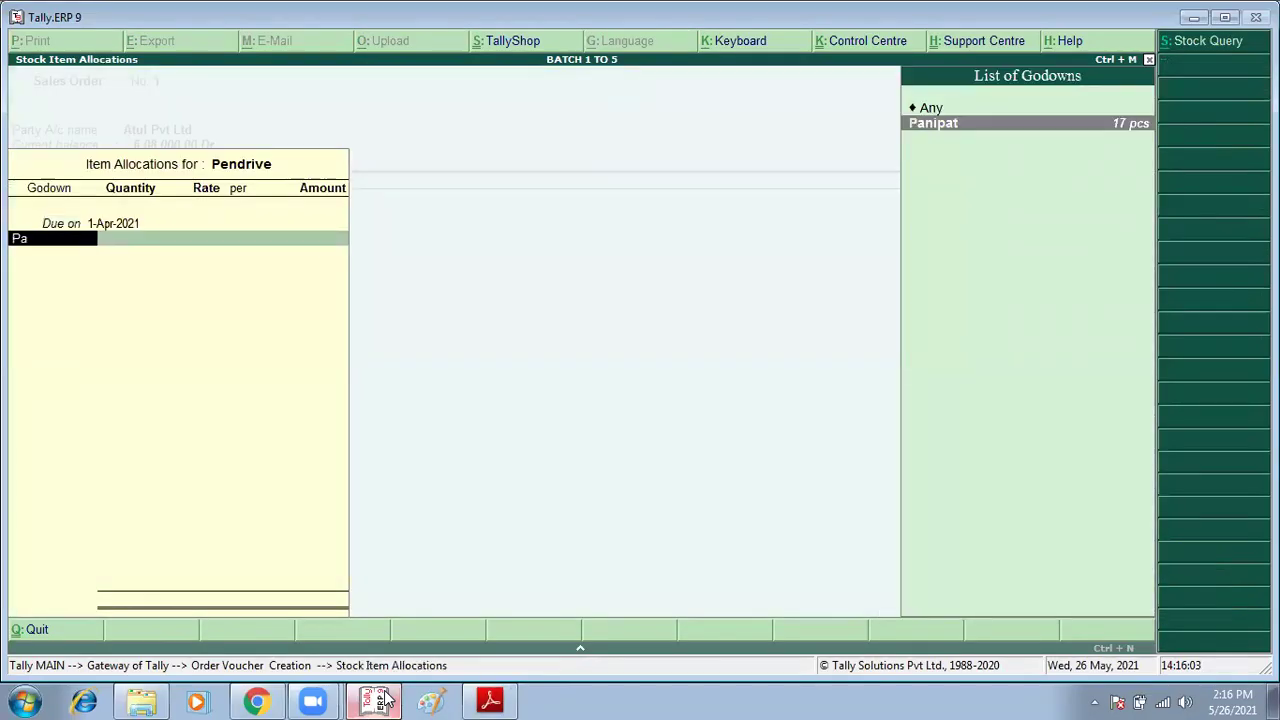
key(Return)
text(8)
key(Return)
key(Return)
key(Return)
key(Return)
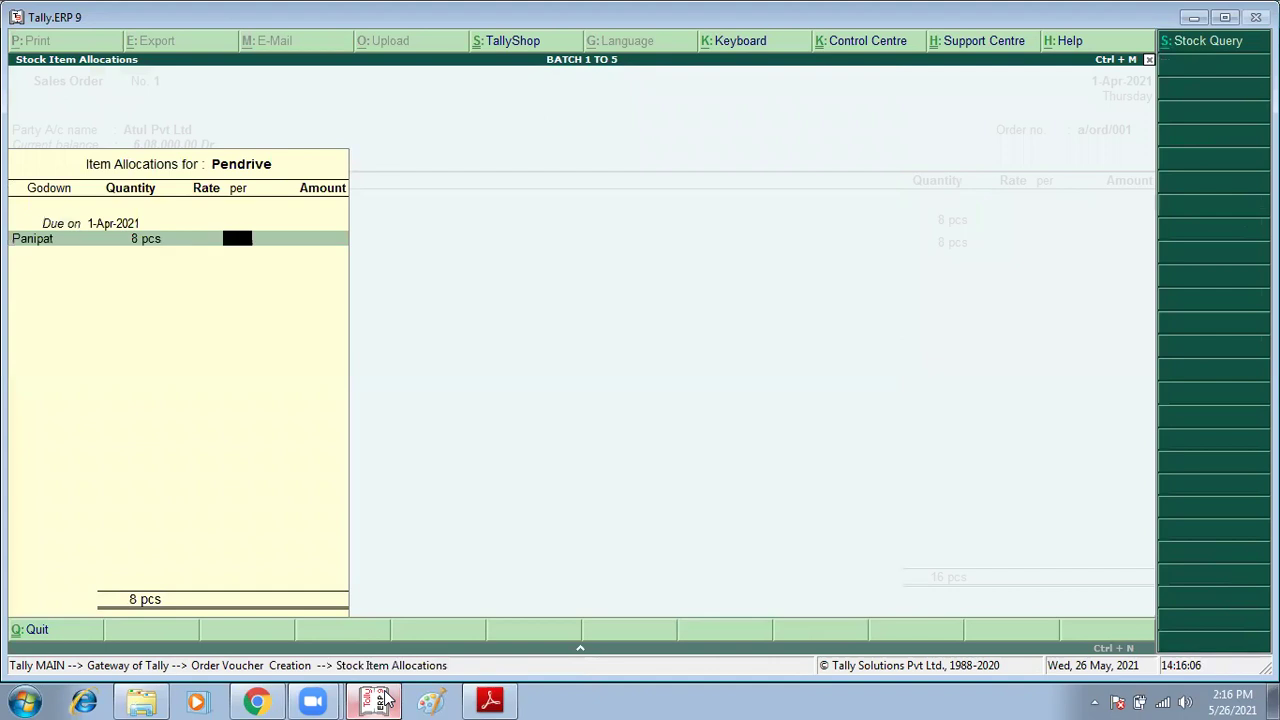
key(Return)
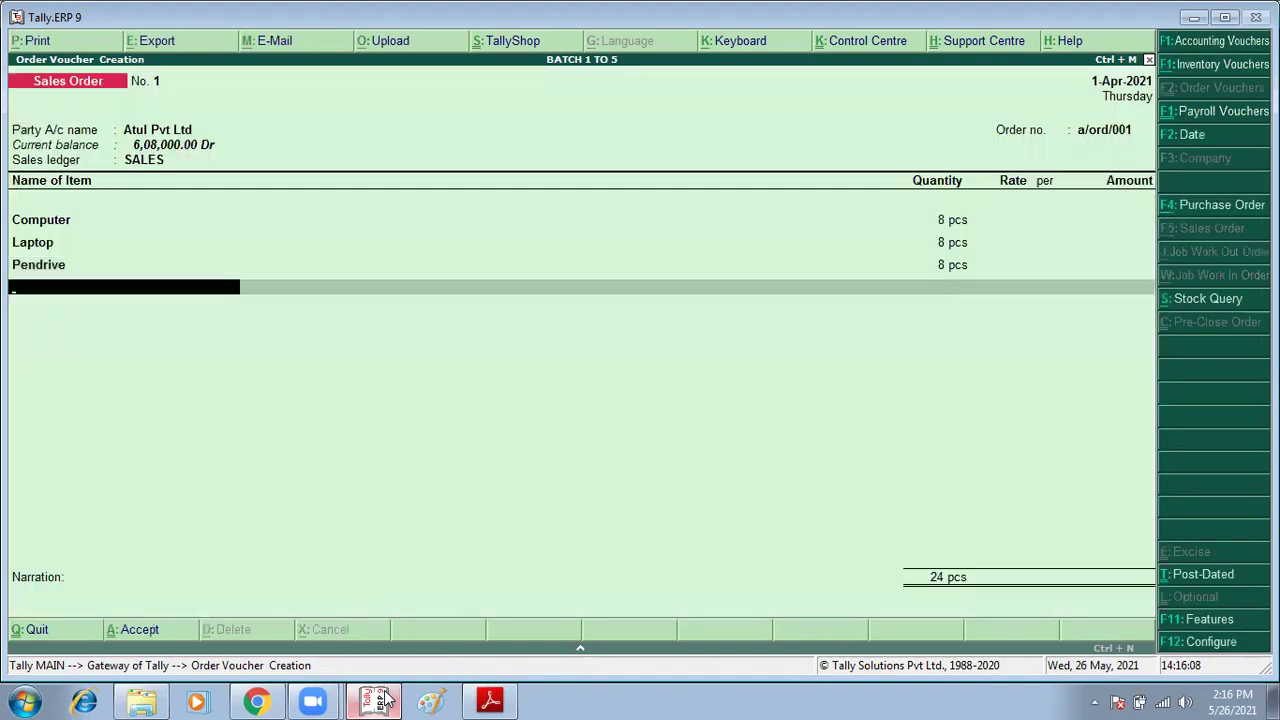
End the item list, leave the narration blank, and save the sales order
key(Return)
key(Return)
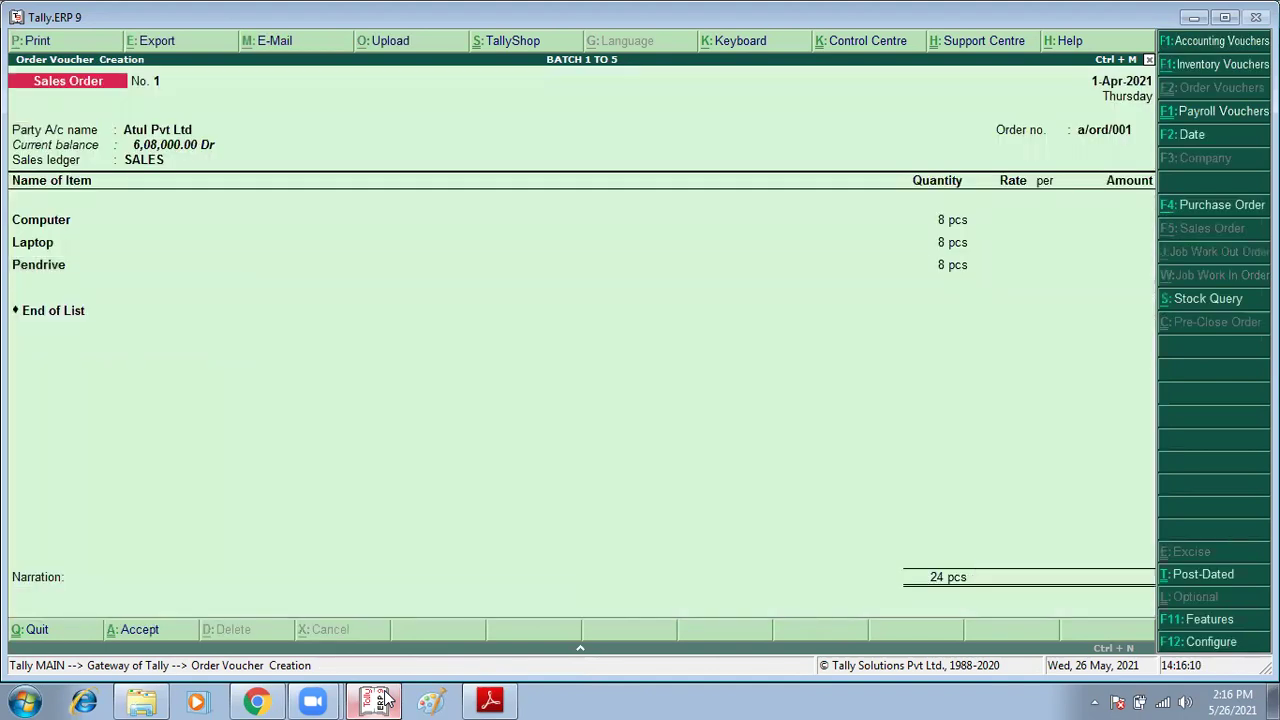
key(Return)
key(Return)
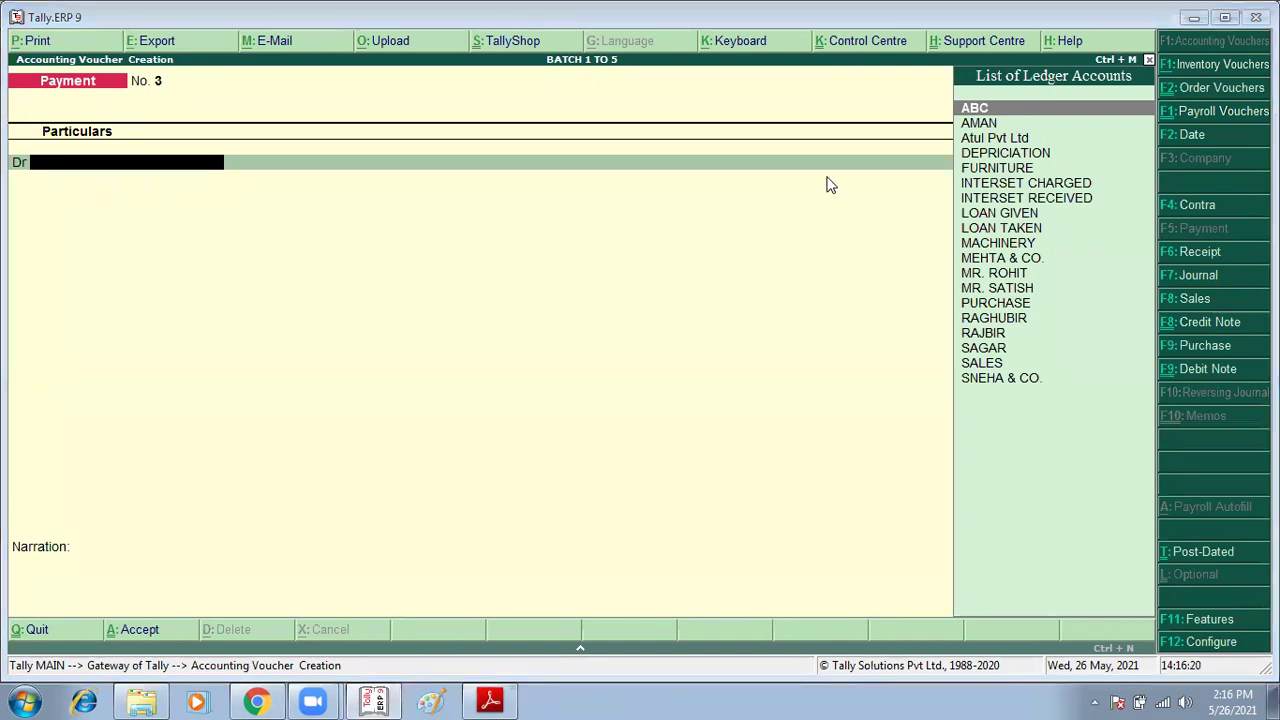
Check item 10 of the assignment PDF and start a Delivery Note voucher with reference number r/del/01
key(alt+Tab)
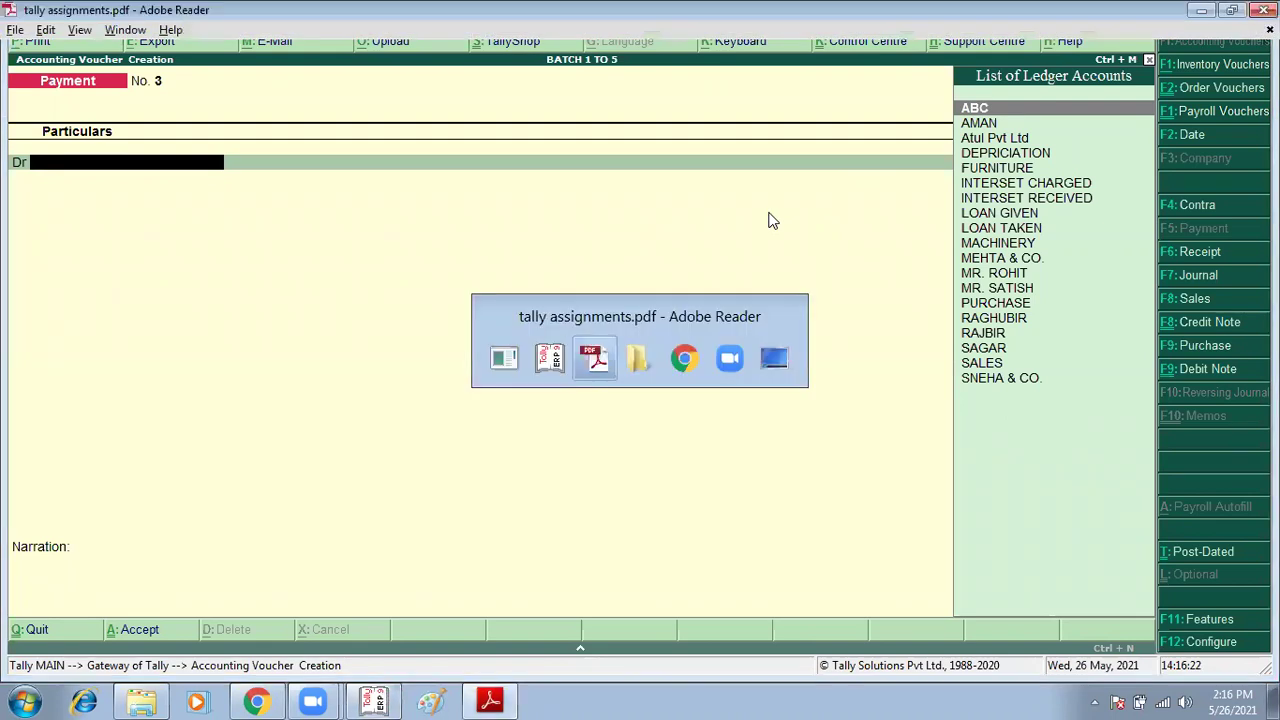
scroll(729, 357, down, 2)
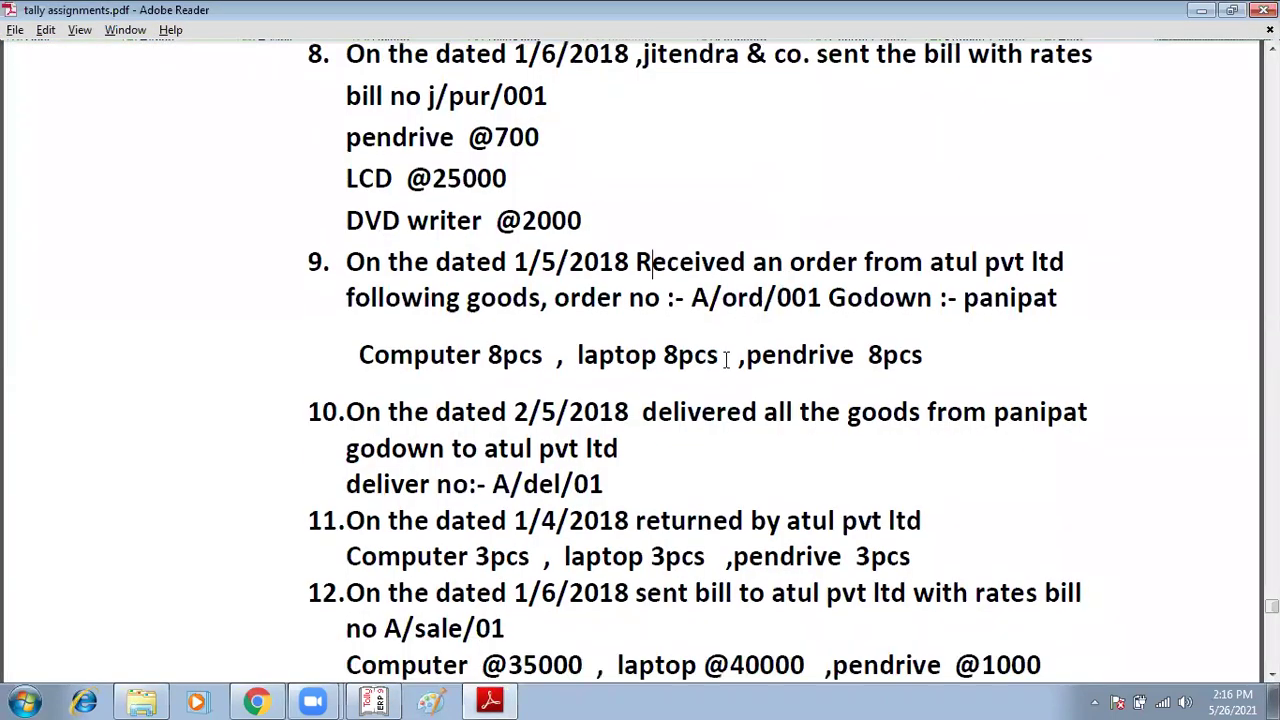
scroll(715, 404, down, 1)
key(alt+Tab)
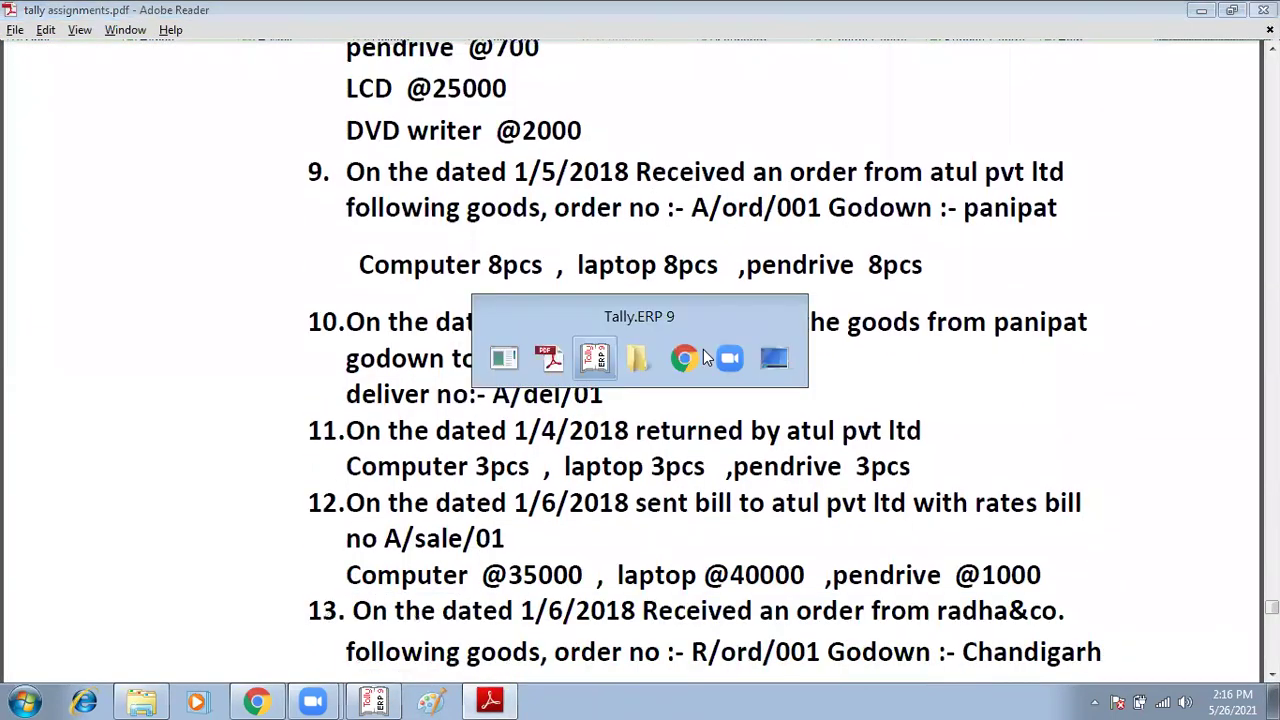
key(alt+F8)
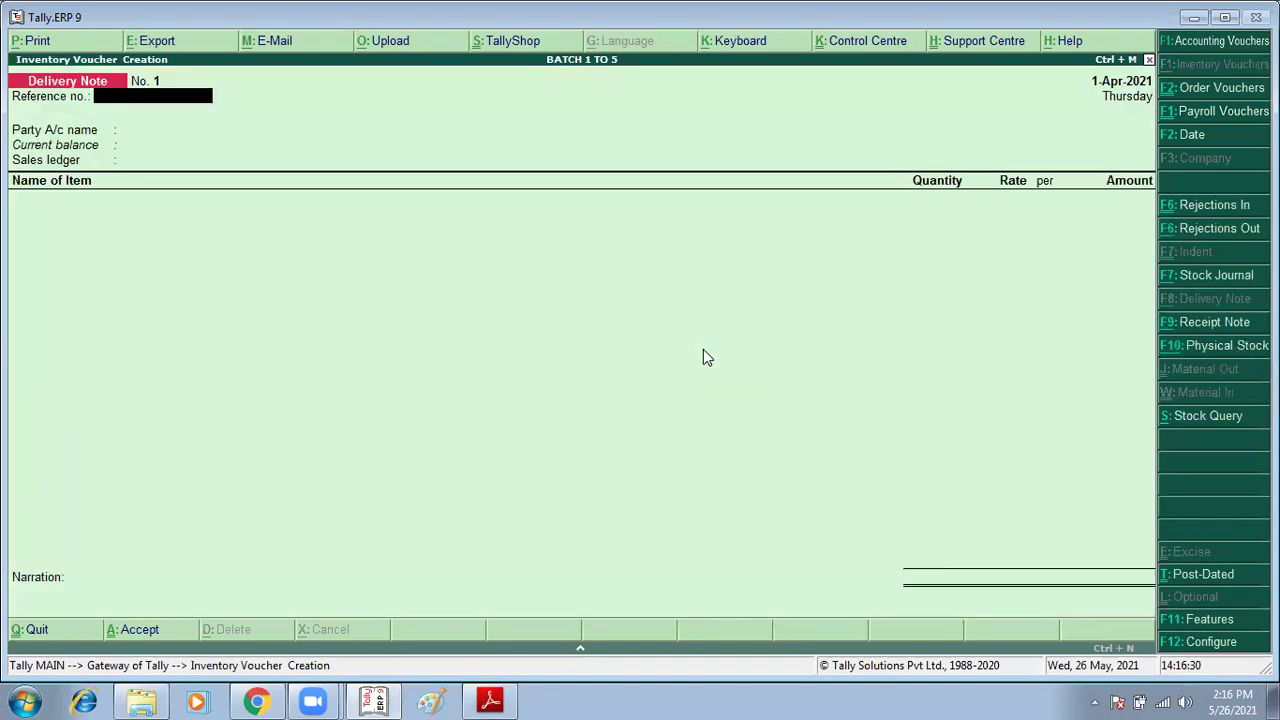
text(/del/01)
key(alt+Tab)
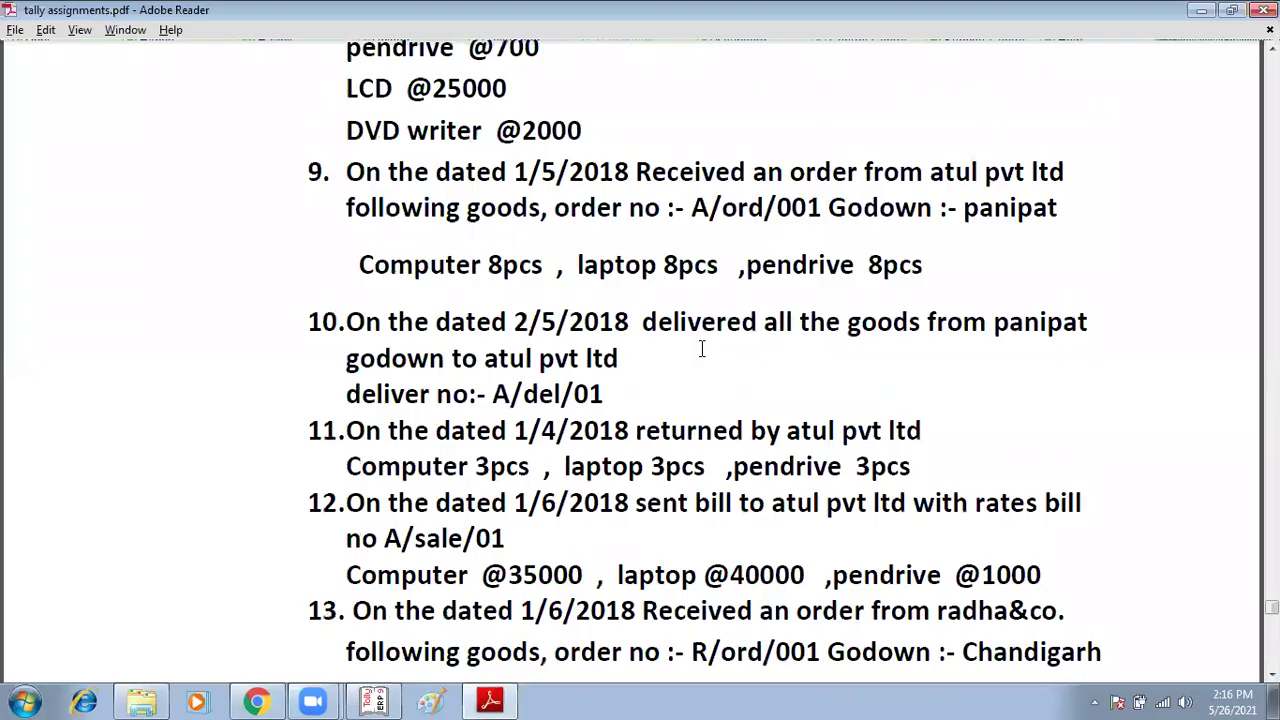
key(alt+Tab)
key(Return)
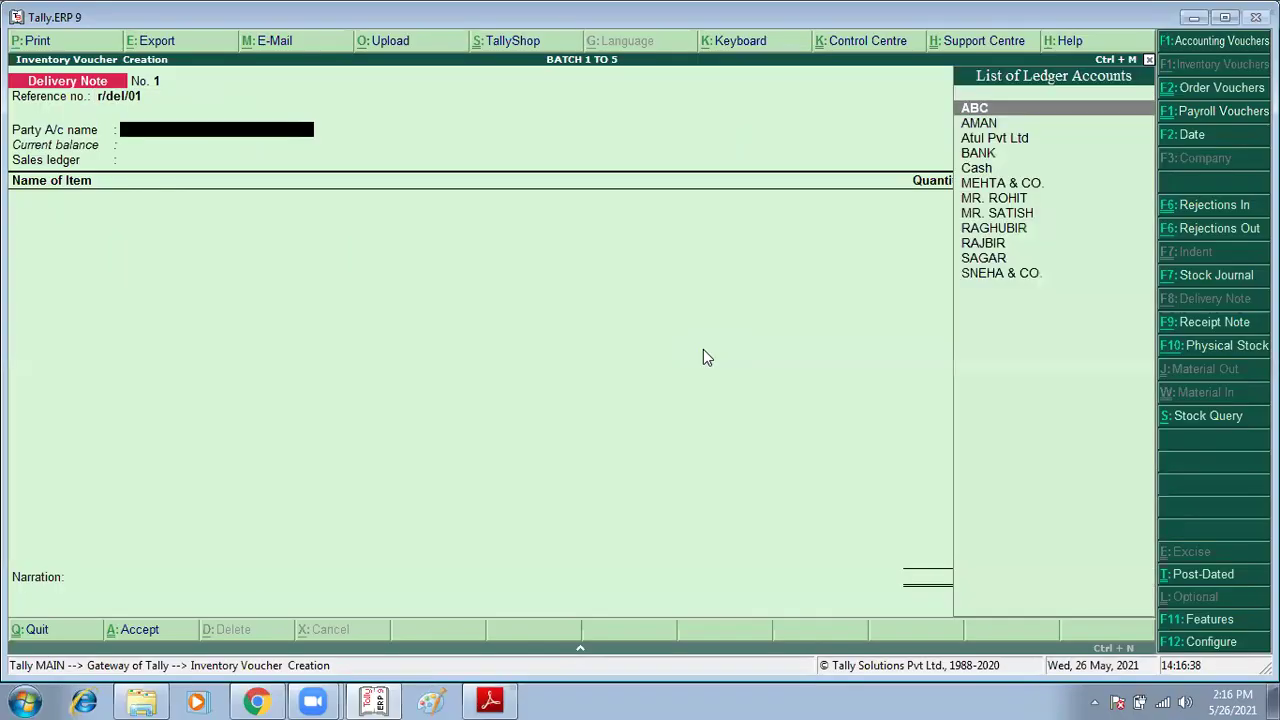
Choose Atul Pvt Ltd as the delivery note's party, link its pending order dated 1-Apr-2021, and keep SALES as the sales ledger
text(At)
key(Return)
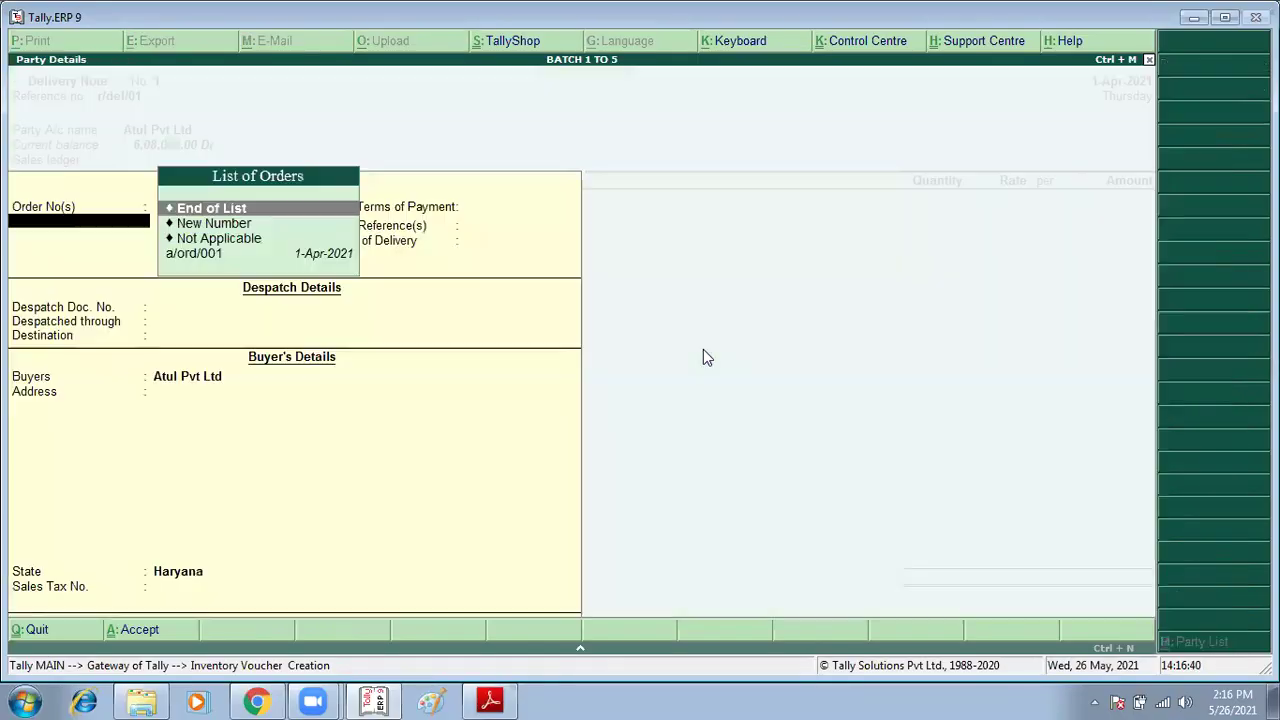
key(Down)
key(Down)
key(Down)
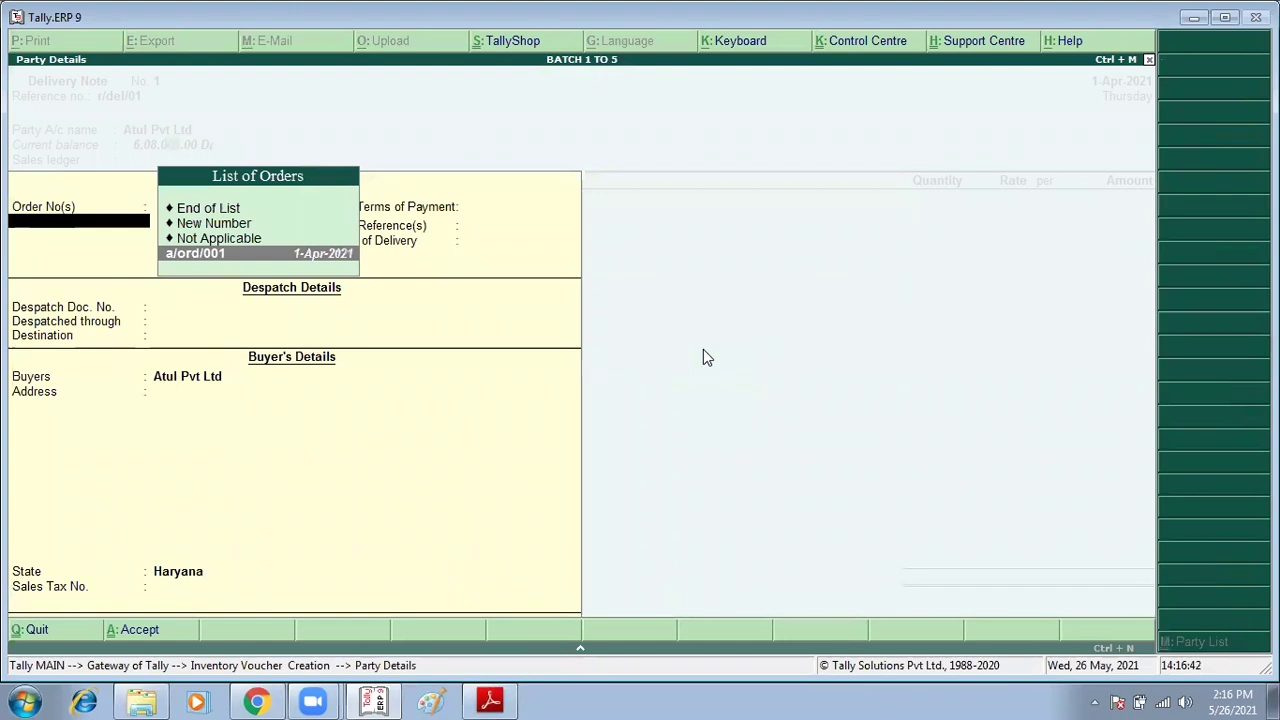
key(Return)
key(Return)
key(Return)
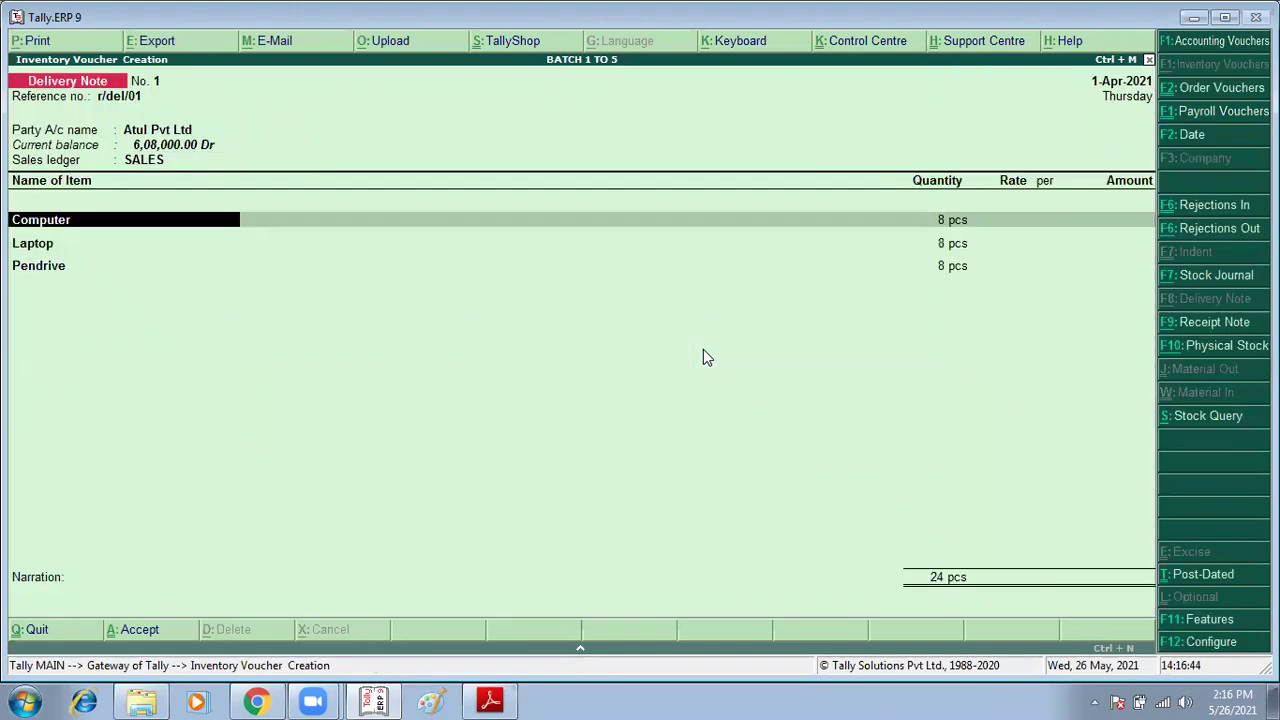
Accept the Computer allocation with tracking number 1, Panipat godown and 8 pcs, leaving the rate blank
key(Return)
key(Return)
key(Return)
key(Return)
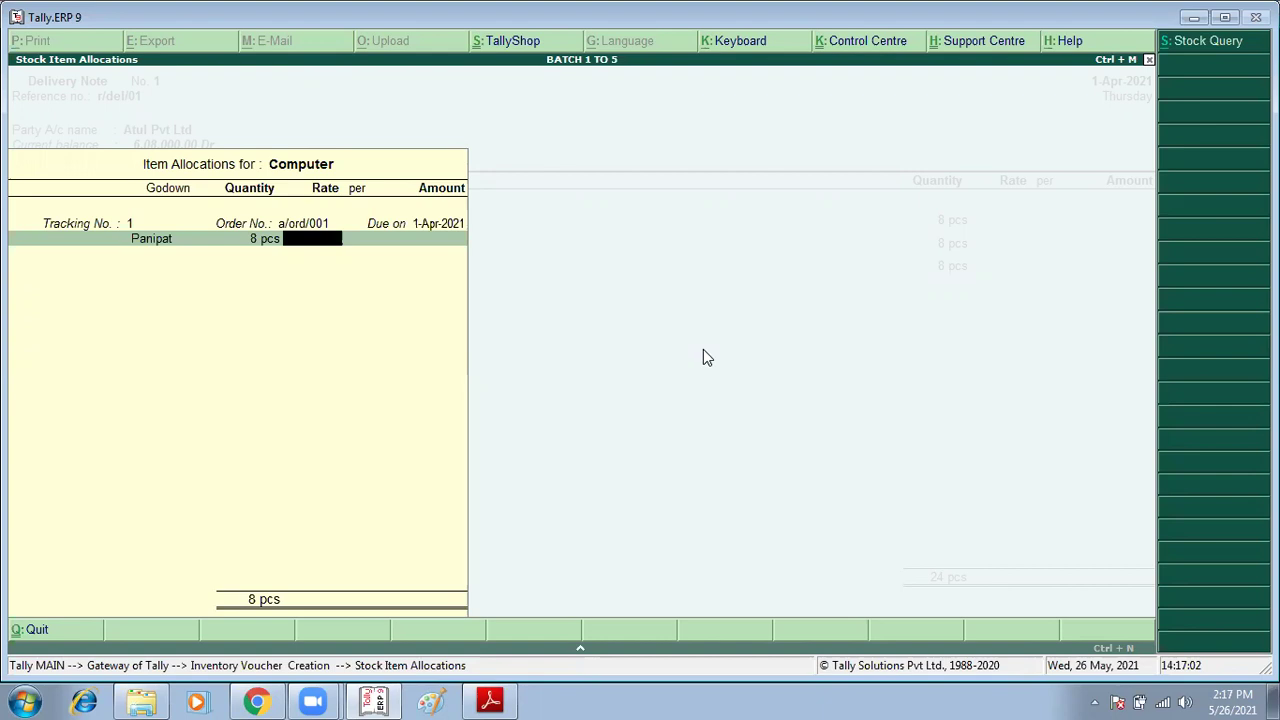
key(Return)
key(Return)
key(Return)
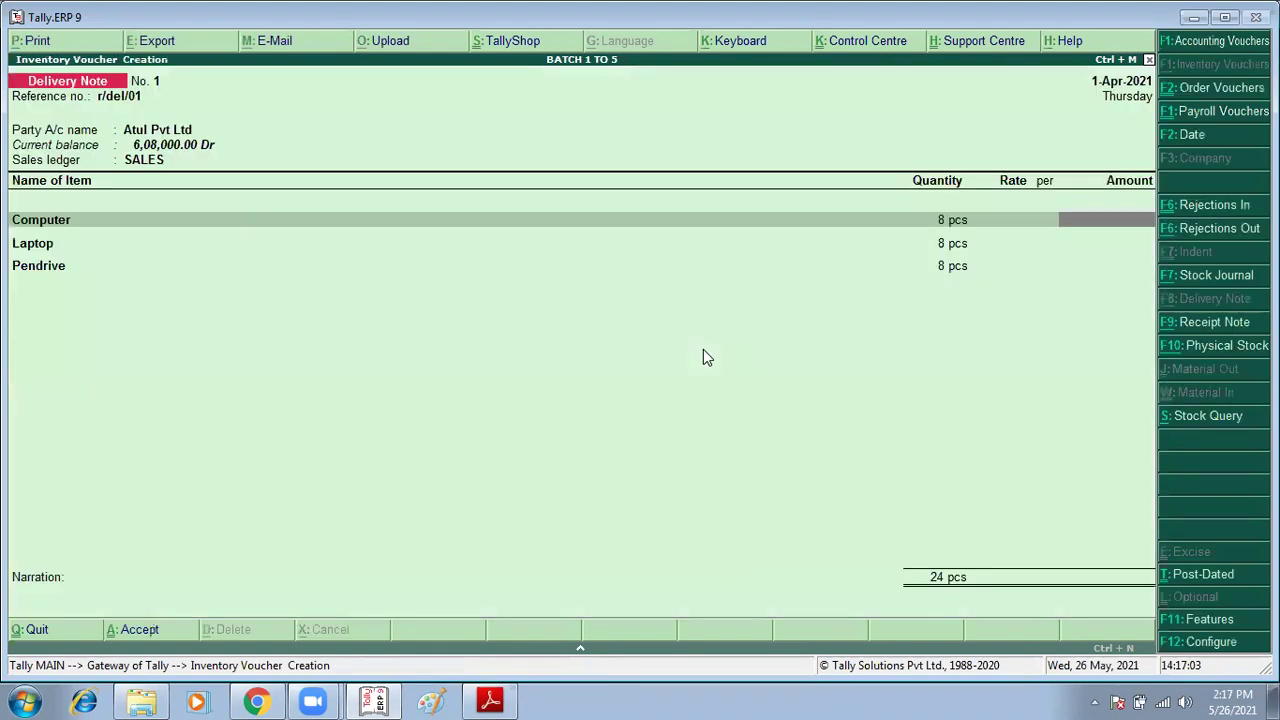
Accept the Laptop and Pendrive lines of the delivery note with 8 pcs each and no rates
key(Return)
key(Return)
key(Return)
key(Return)
key(Return)
key(Return)
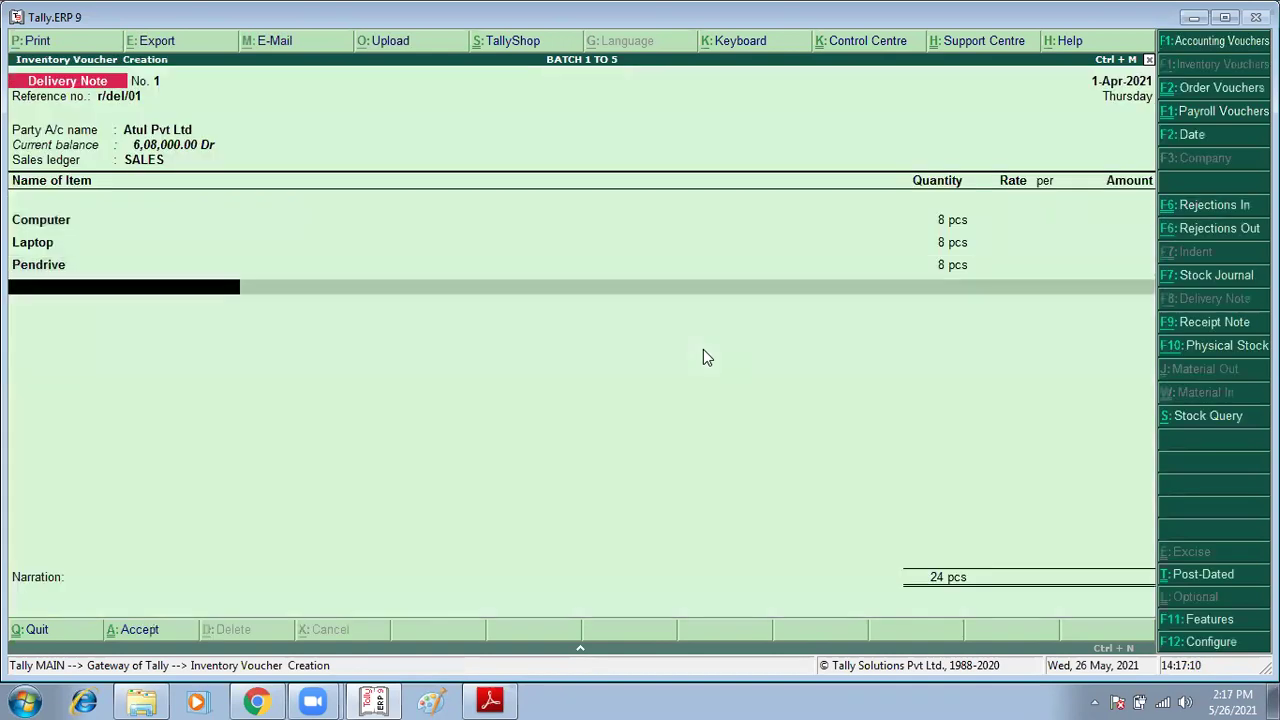
End the delivery note's item list, leave the narration blank, and save the voucher
key(Return)
key(Return)
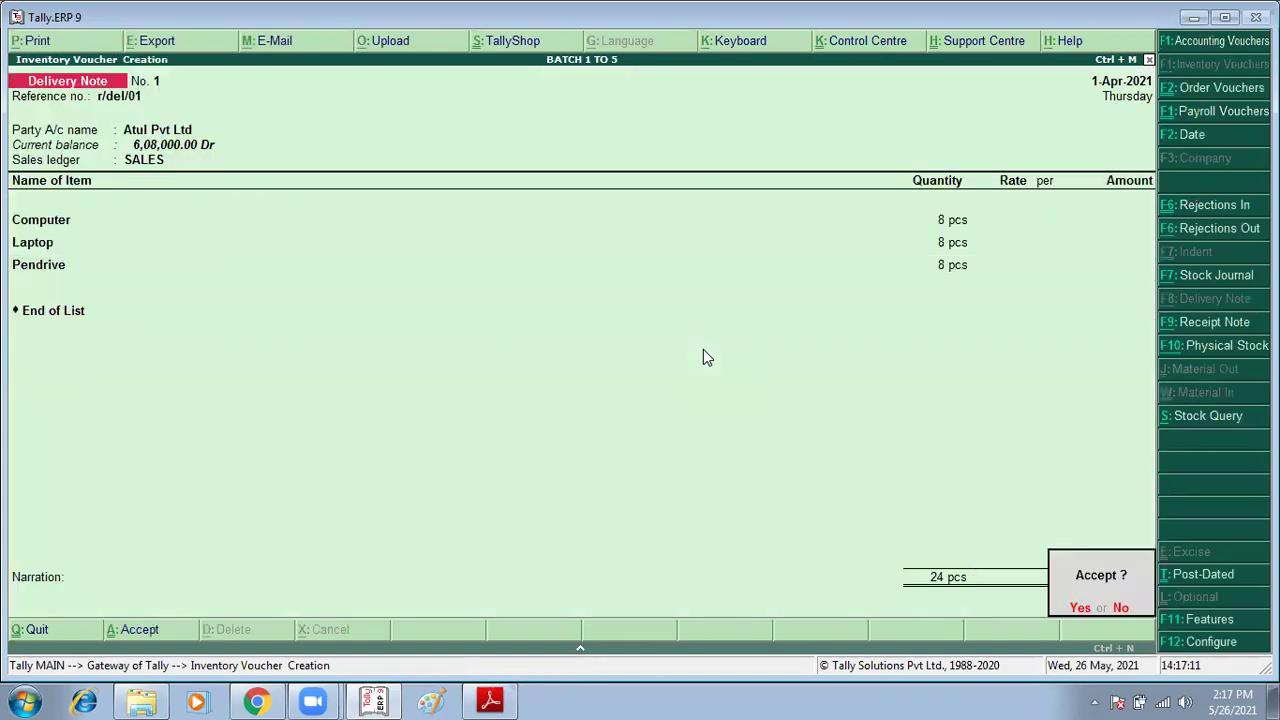
key(Return)
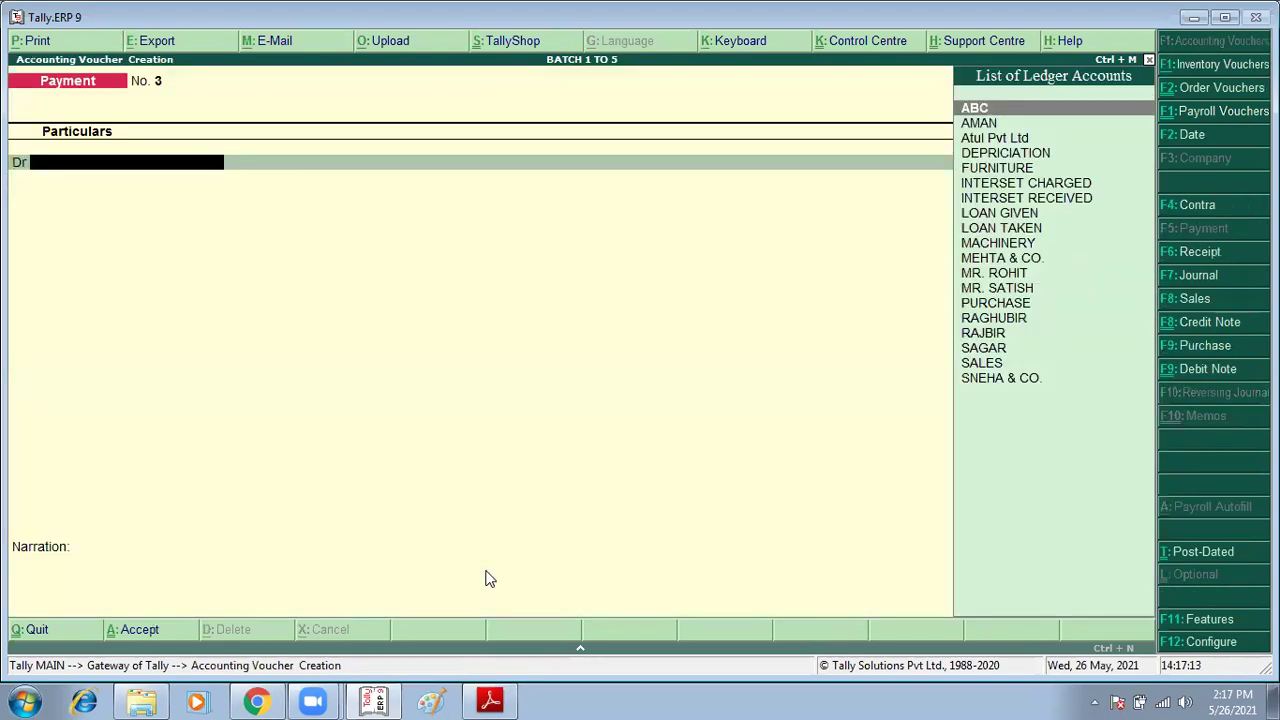
Switch to the tally assignments PDF in Adobe Reader and review transactions 11 to 16, including the Atul Pvt Ltd return and bill
click(490, 700)
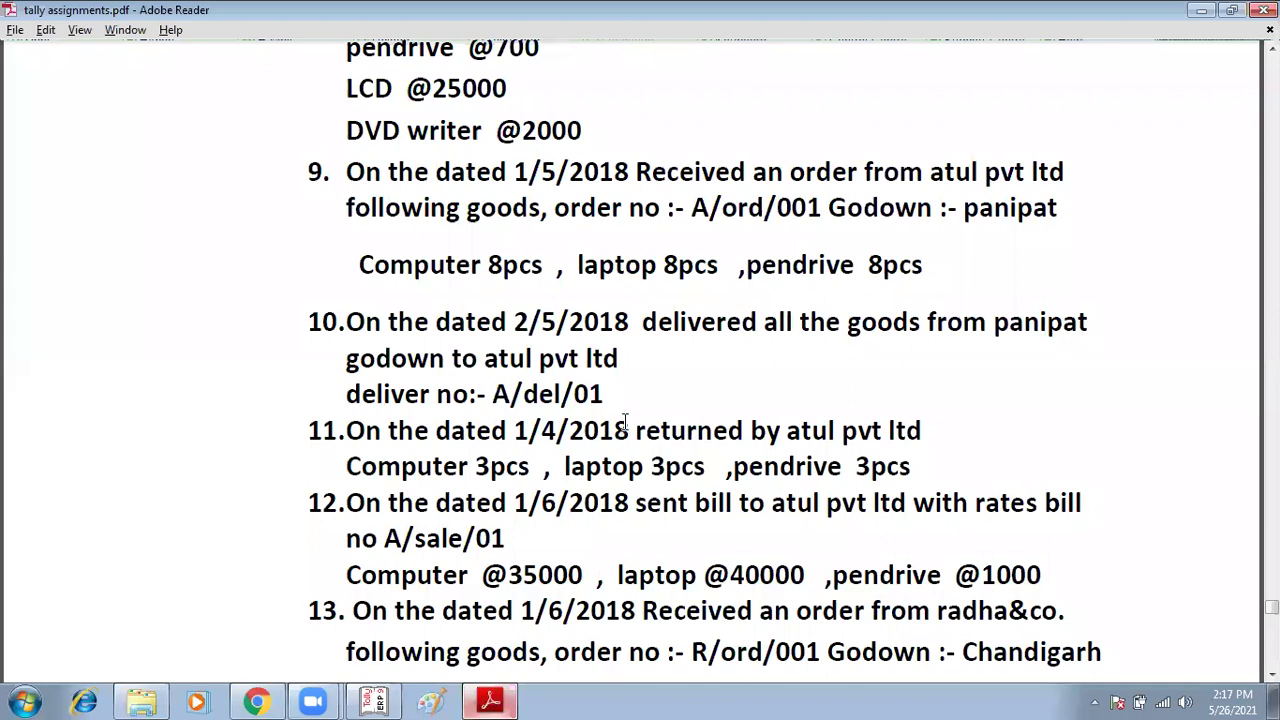
scroll(621, 428, down, 3)
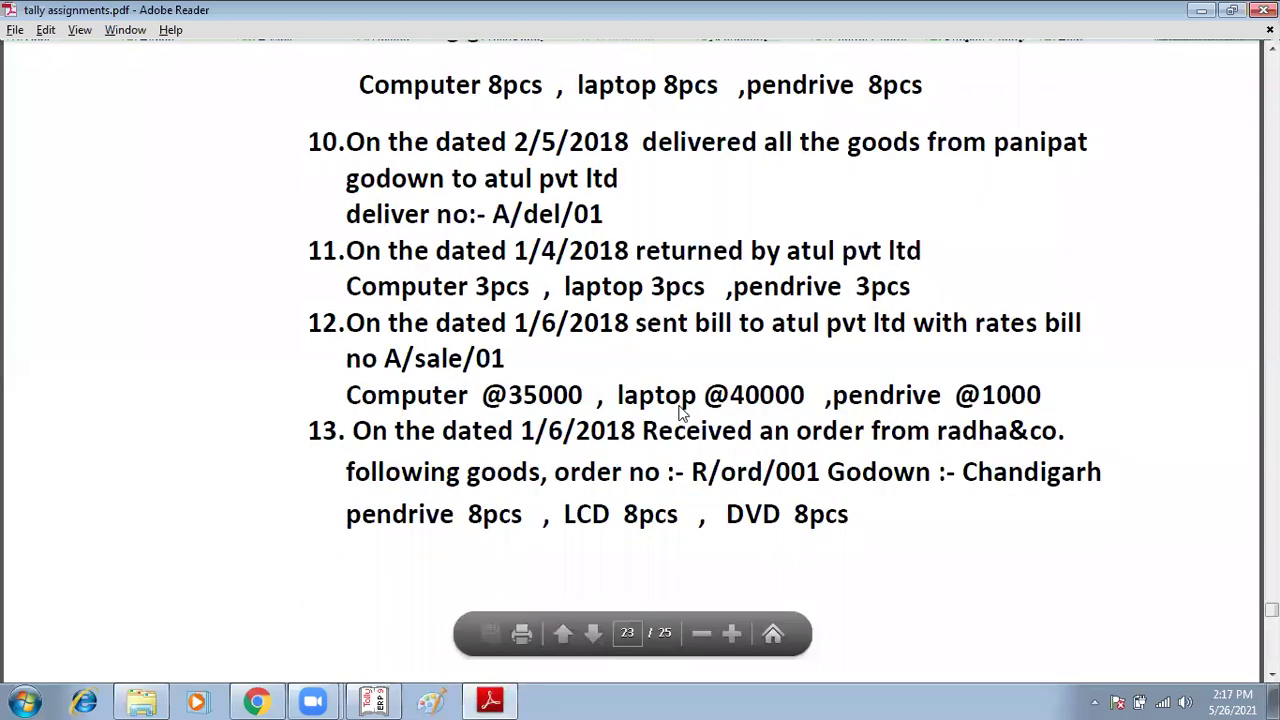
scroll(680, 410, down, 6)
scroll(679, 403, down, 1)
scroll(680, 406, up, 2)
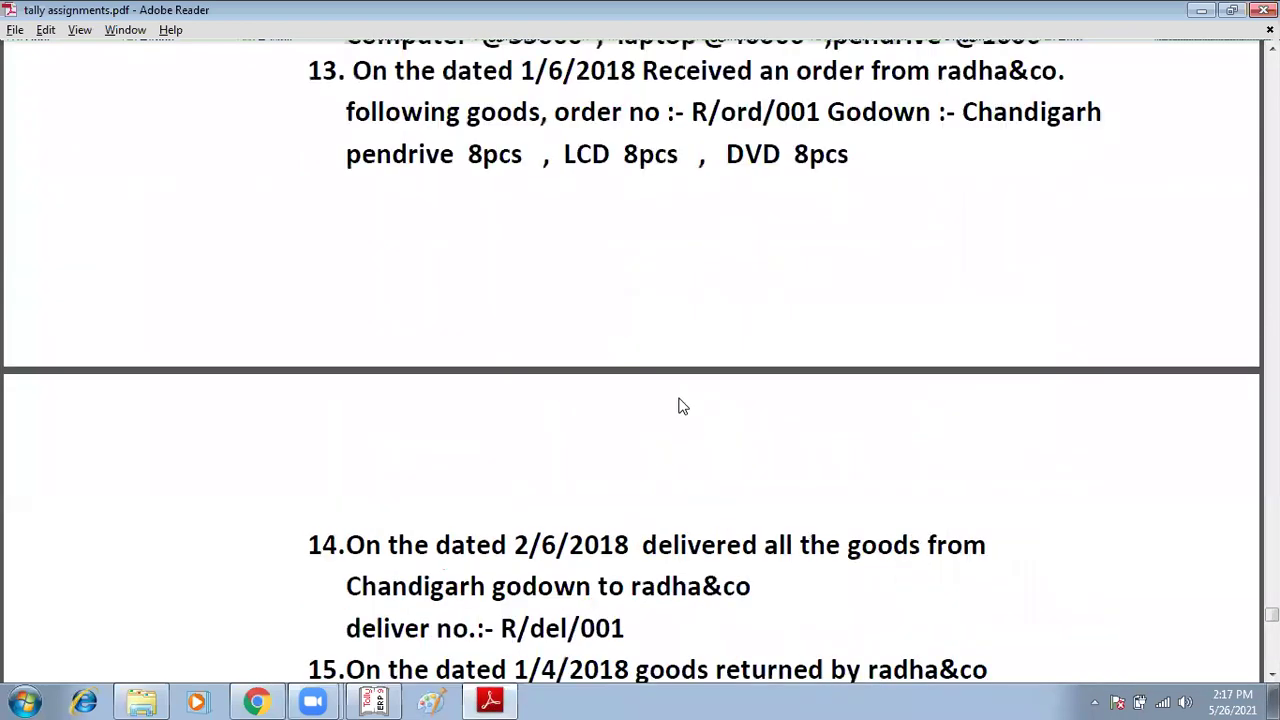
scroll(686, 309, up, 1)
scroll(703, 258, down, 2)
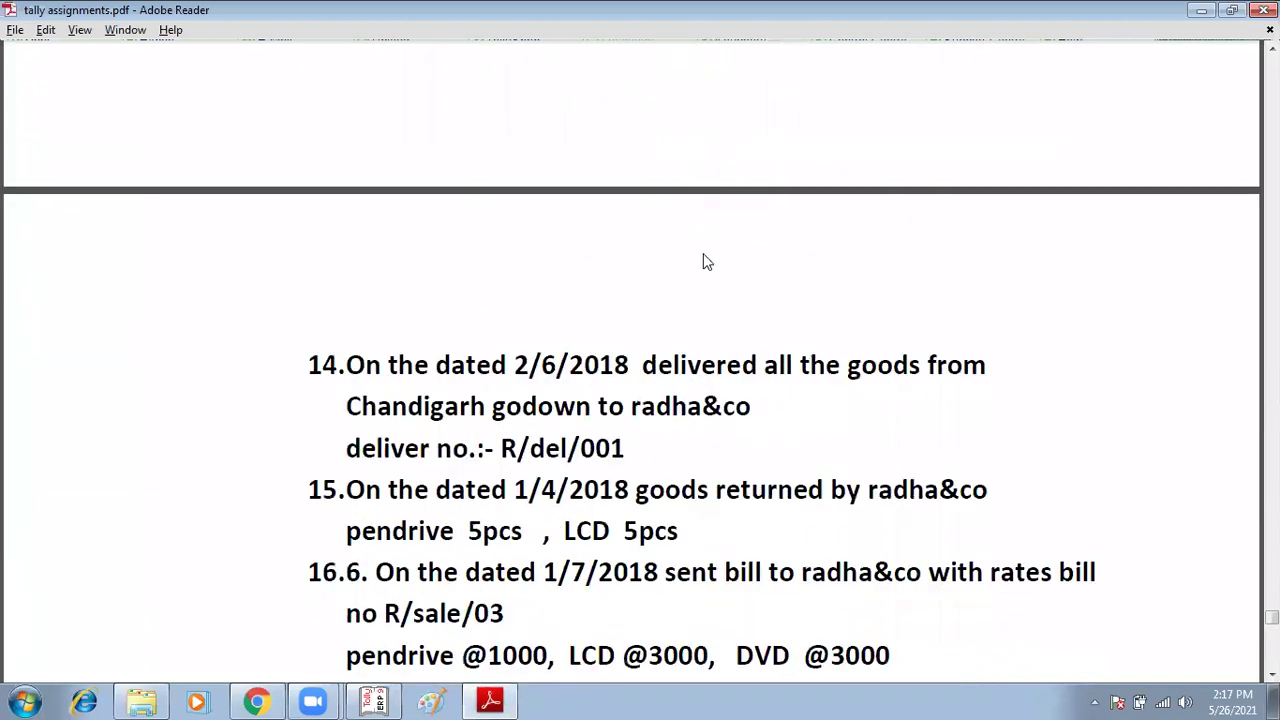
scroll(707, 325, down, 1)
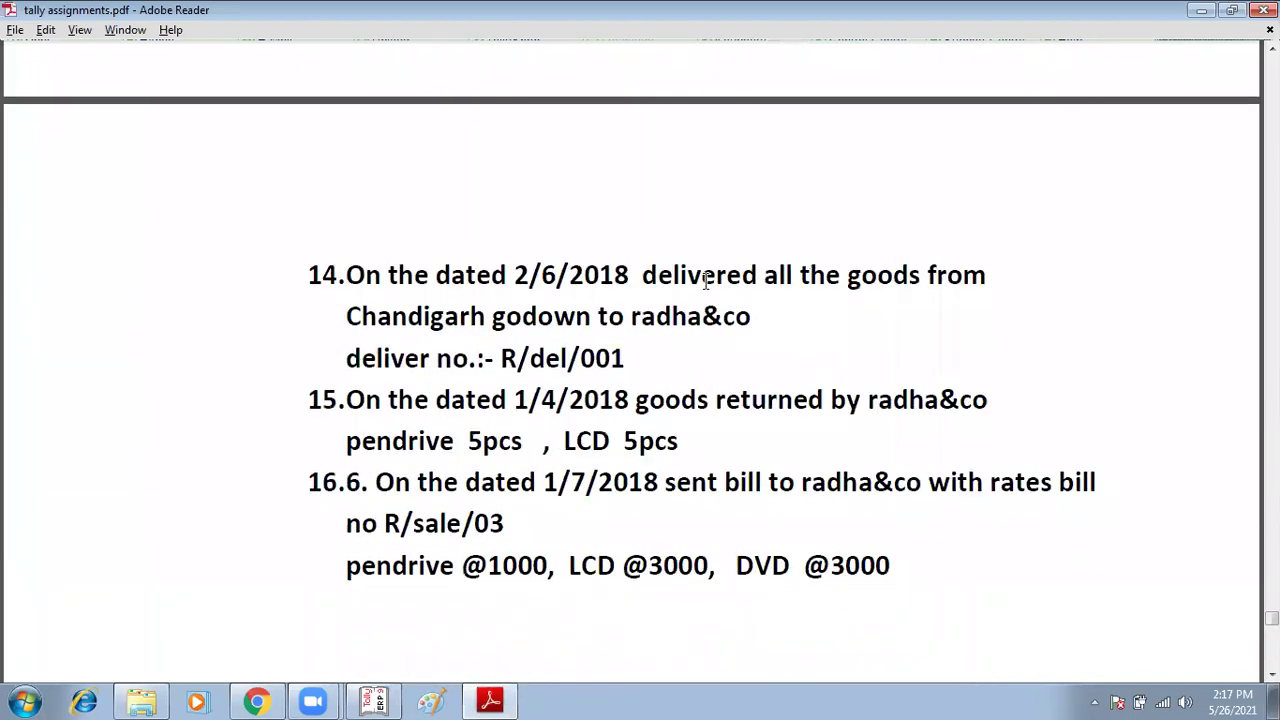
scroll(705, 280, down, 1)
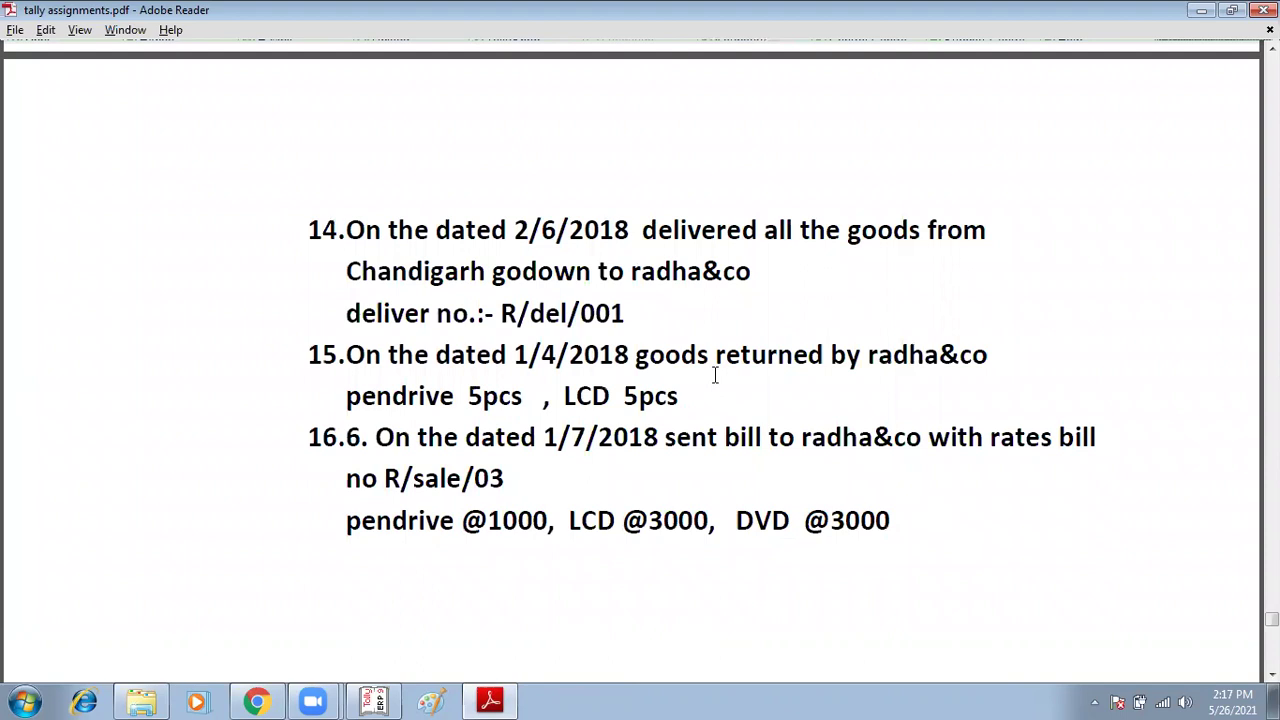
scroll(715, 375, down, 1)
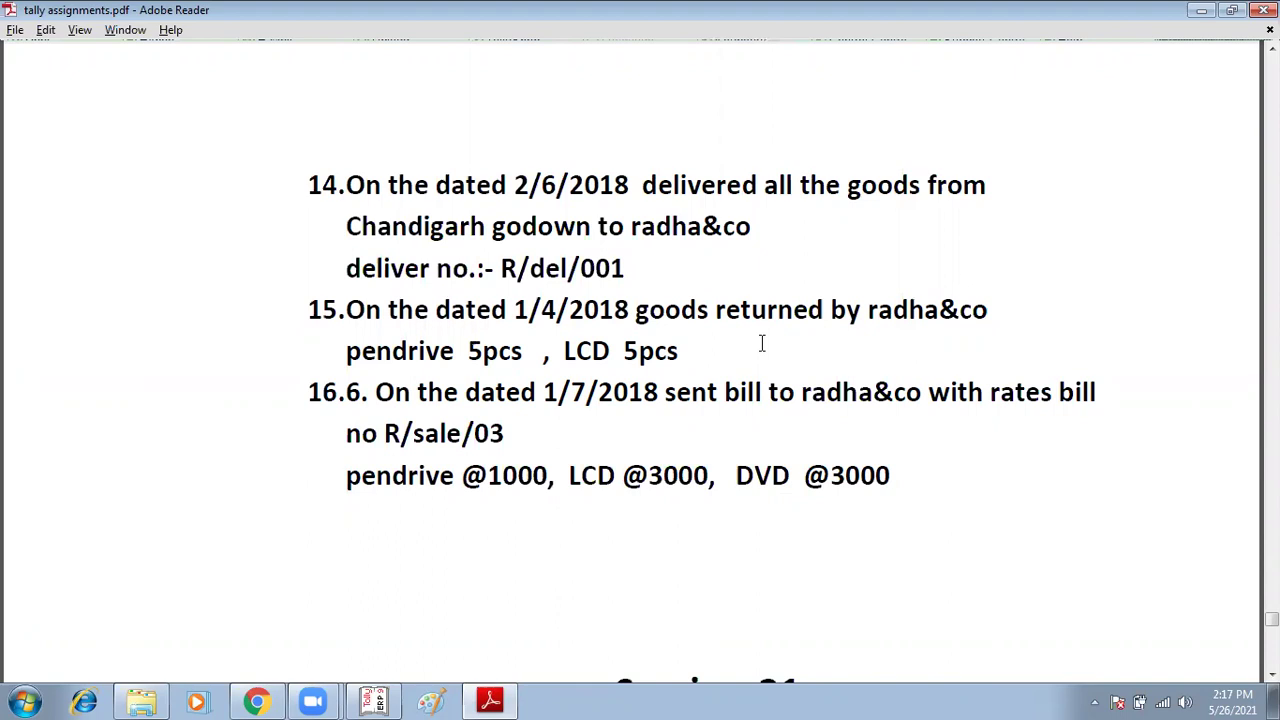
scroll(762, 343, up, 1)
scroll(761, 343, up, 10)
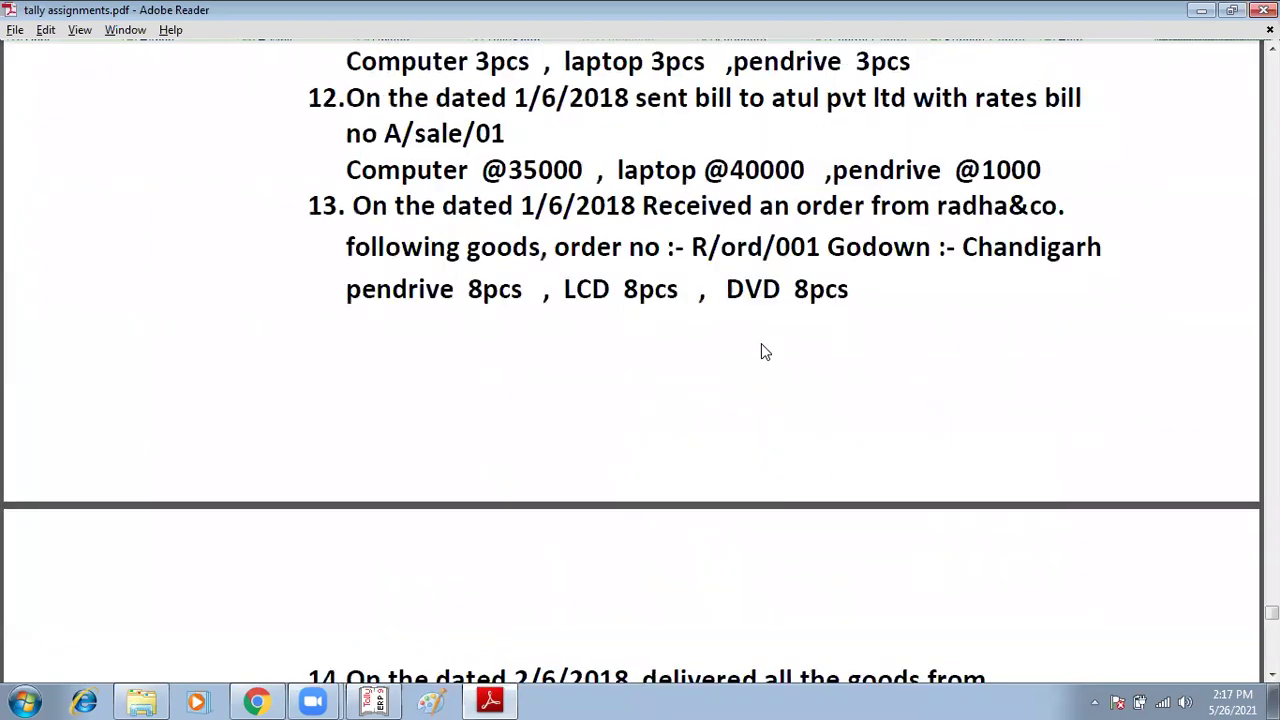
scroll(761, 343, up, 3)
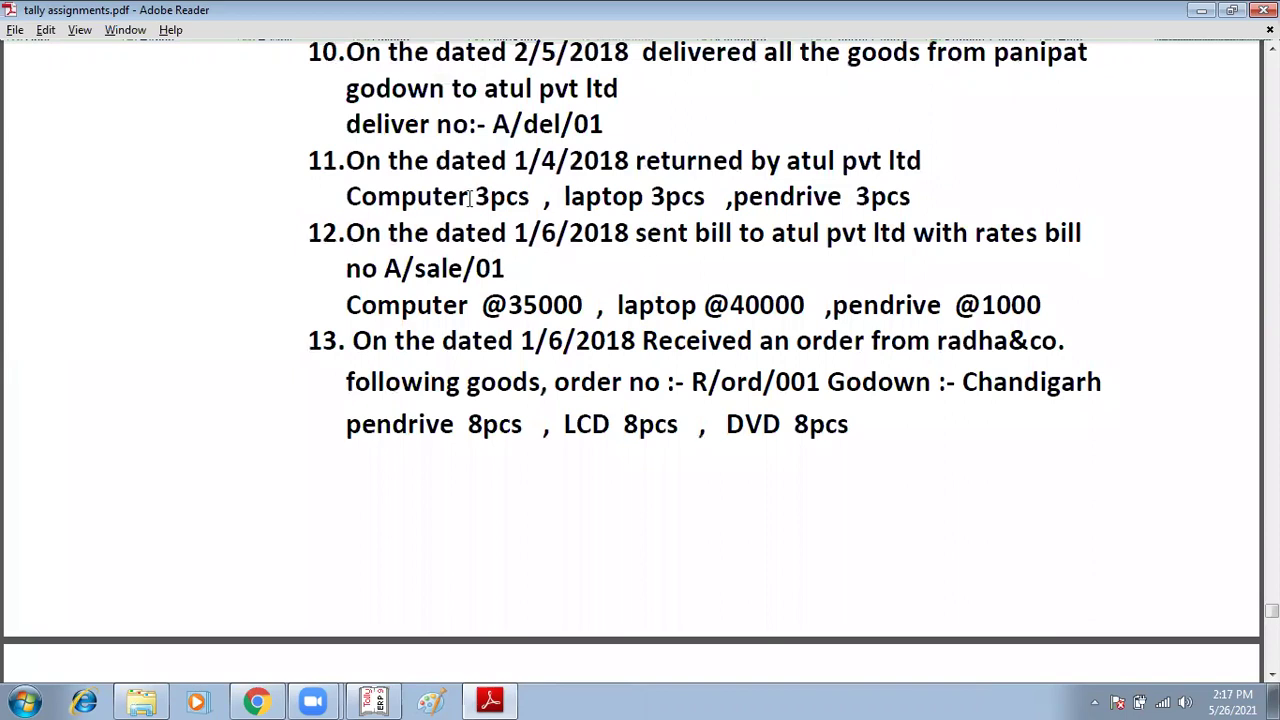
scroll(470, 198, up, 1)
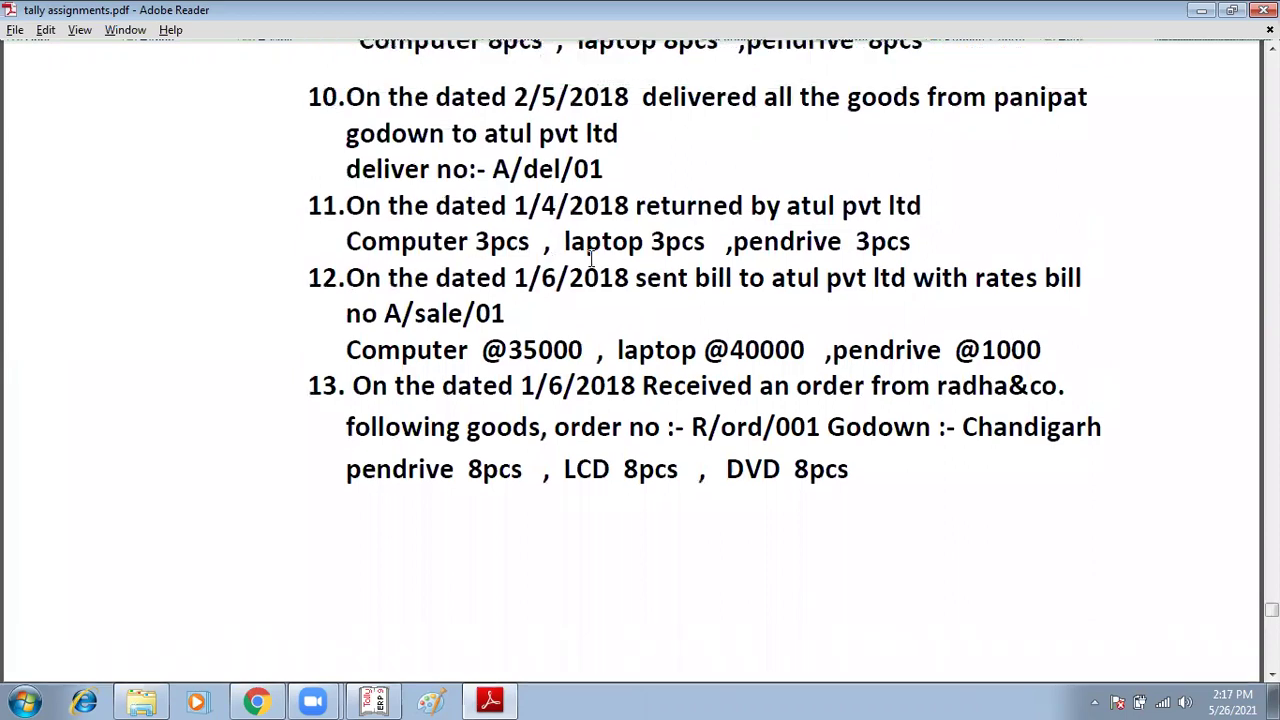
scroll(582, 256, up, 1)
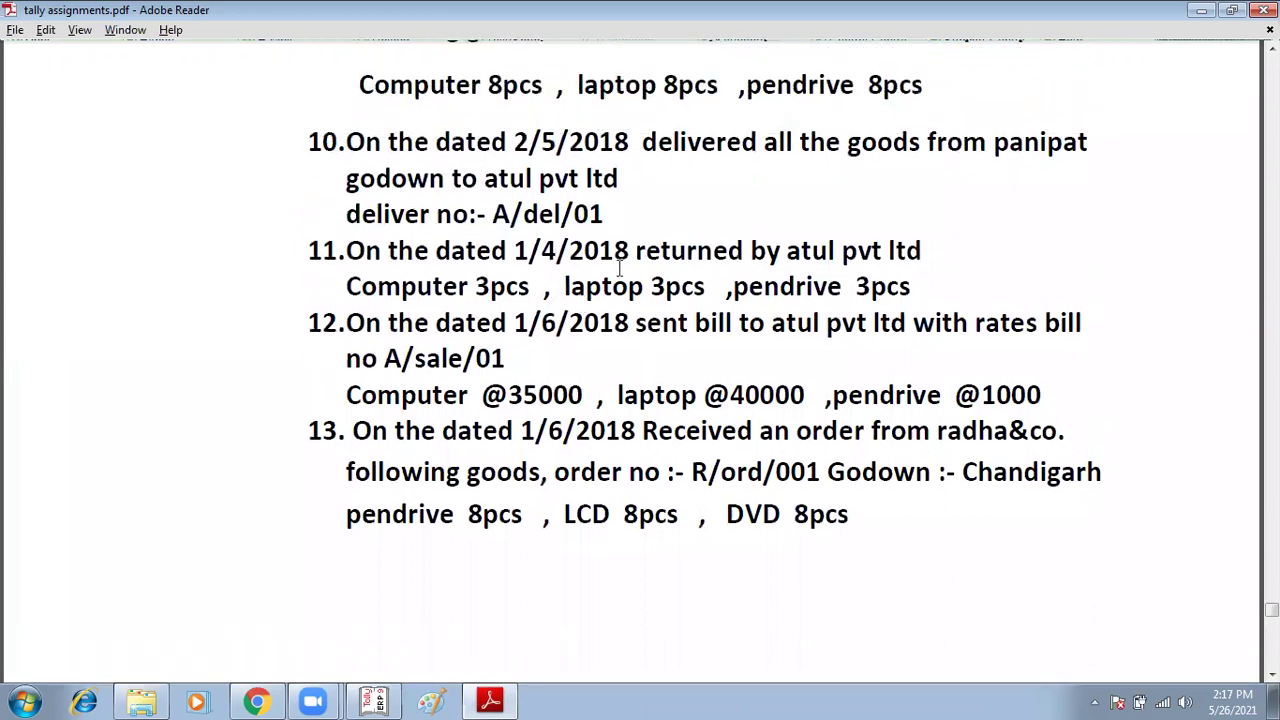
Switch back to Tally.ERP 9 and start a Rejections In voucher with Atul Pvt Ltd as the ledger account
key(alt+Tab)
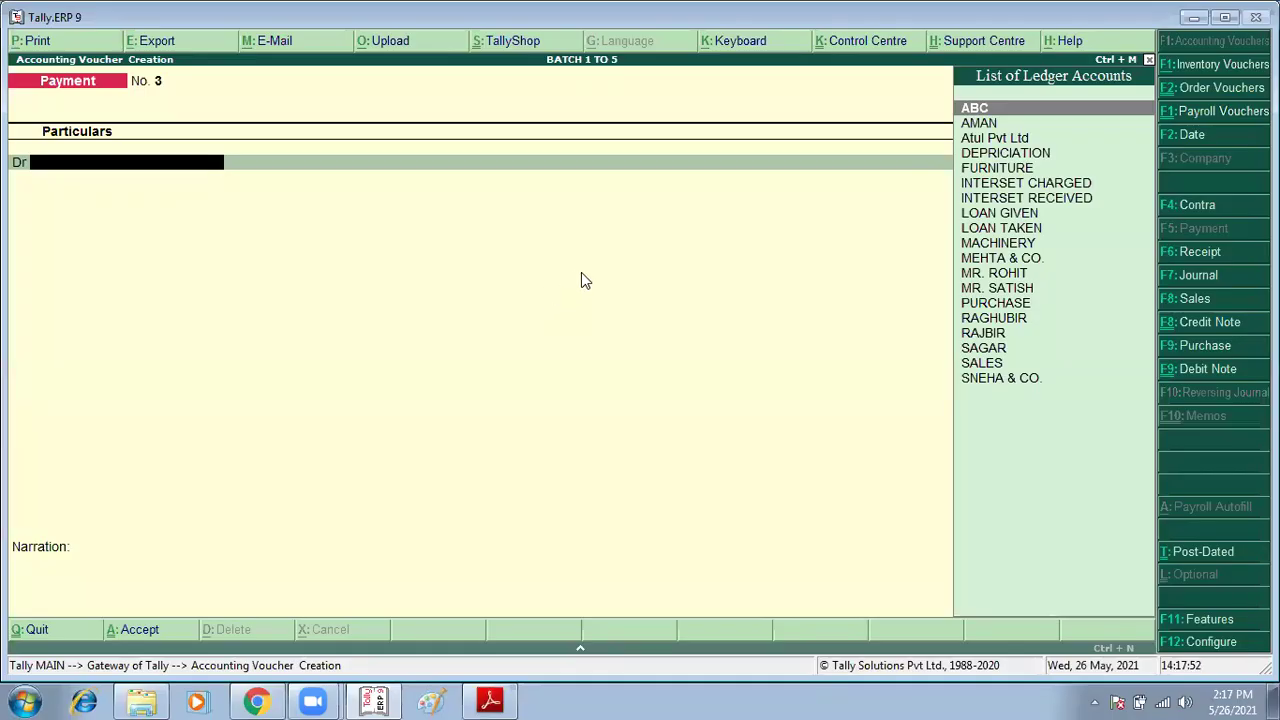
key(ctrl+F6)
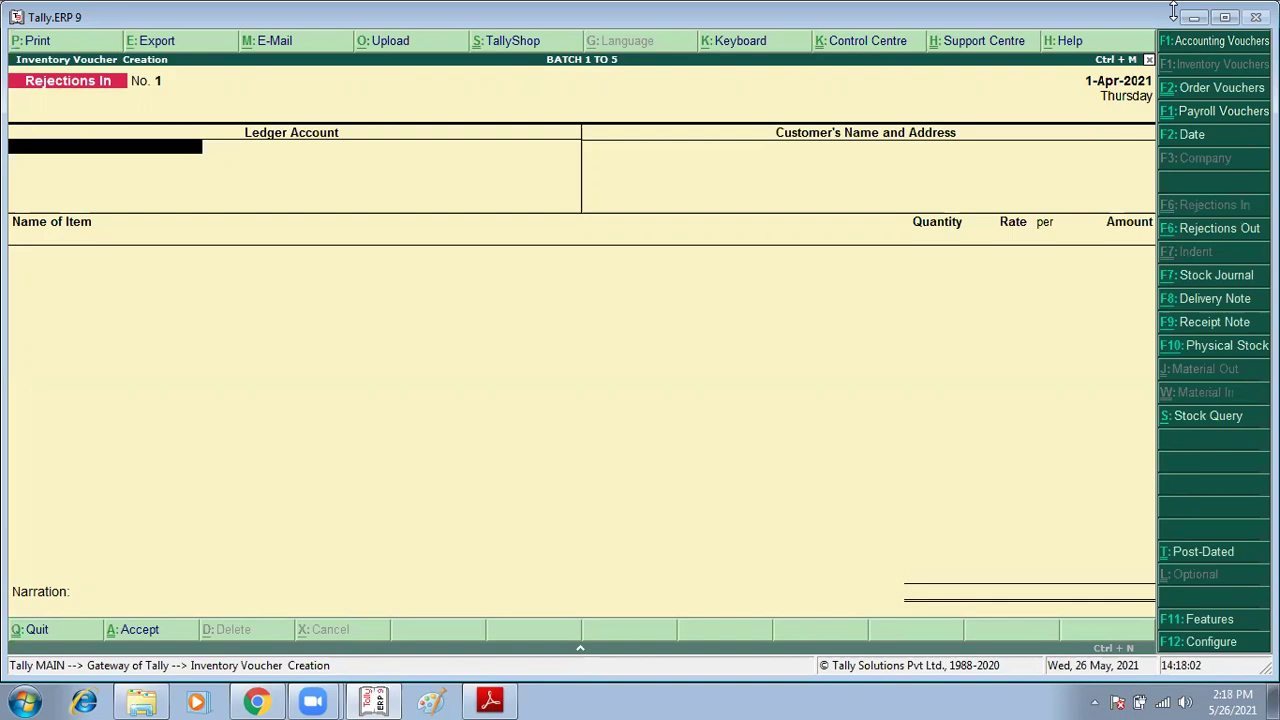
text(At)
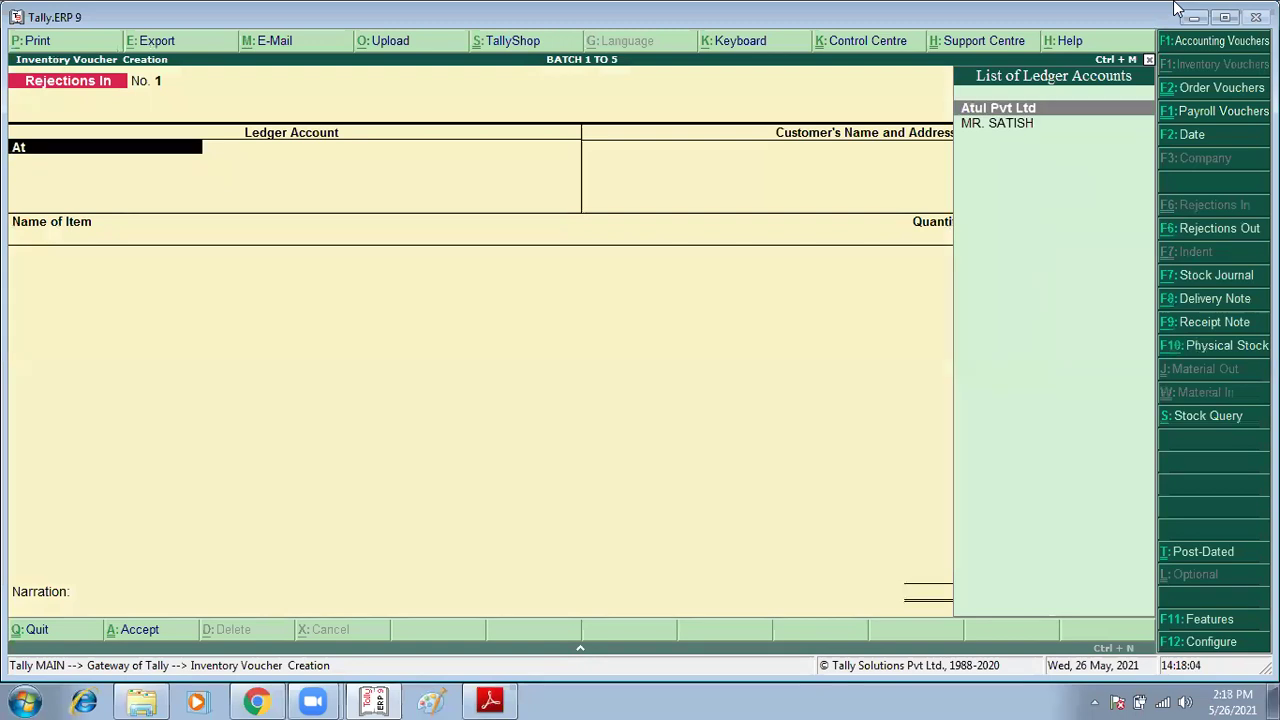
key(Return)
key(Return)
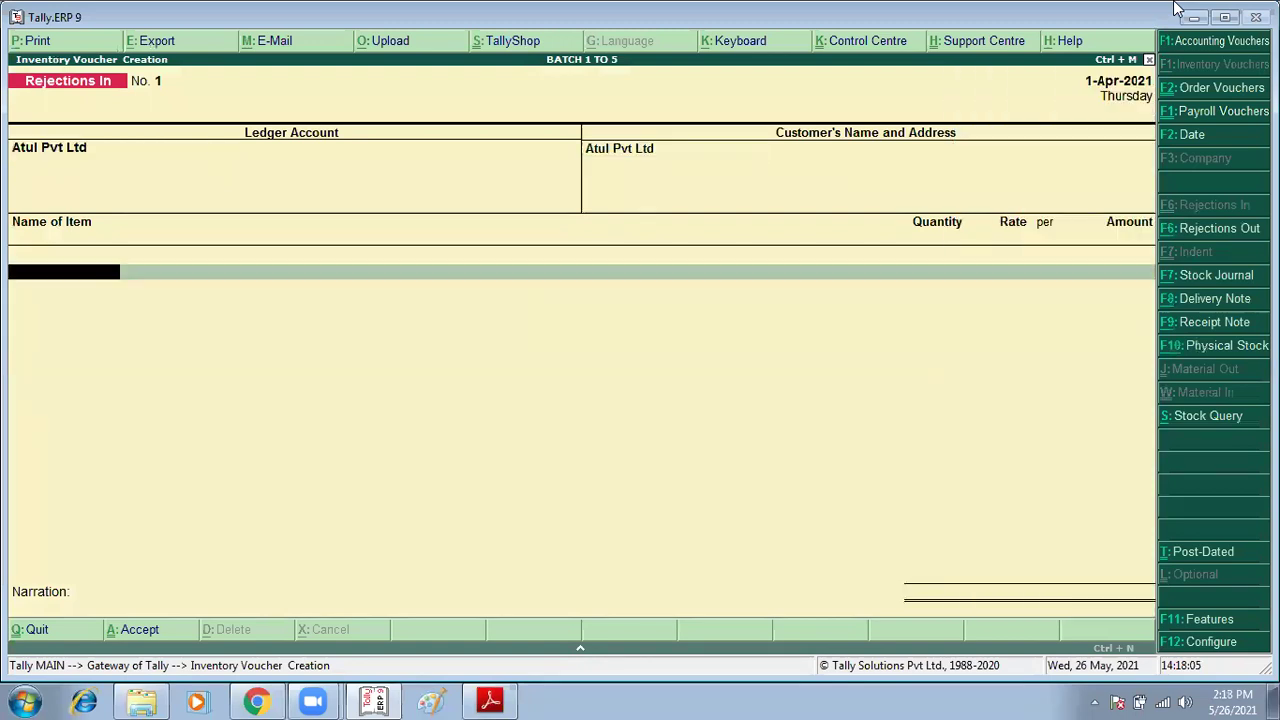
Add Computer to the Rejections In voucher against tracking number 1 and set its returned quantity to 3 pcs
text(C)
key(Return)
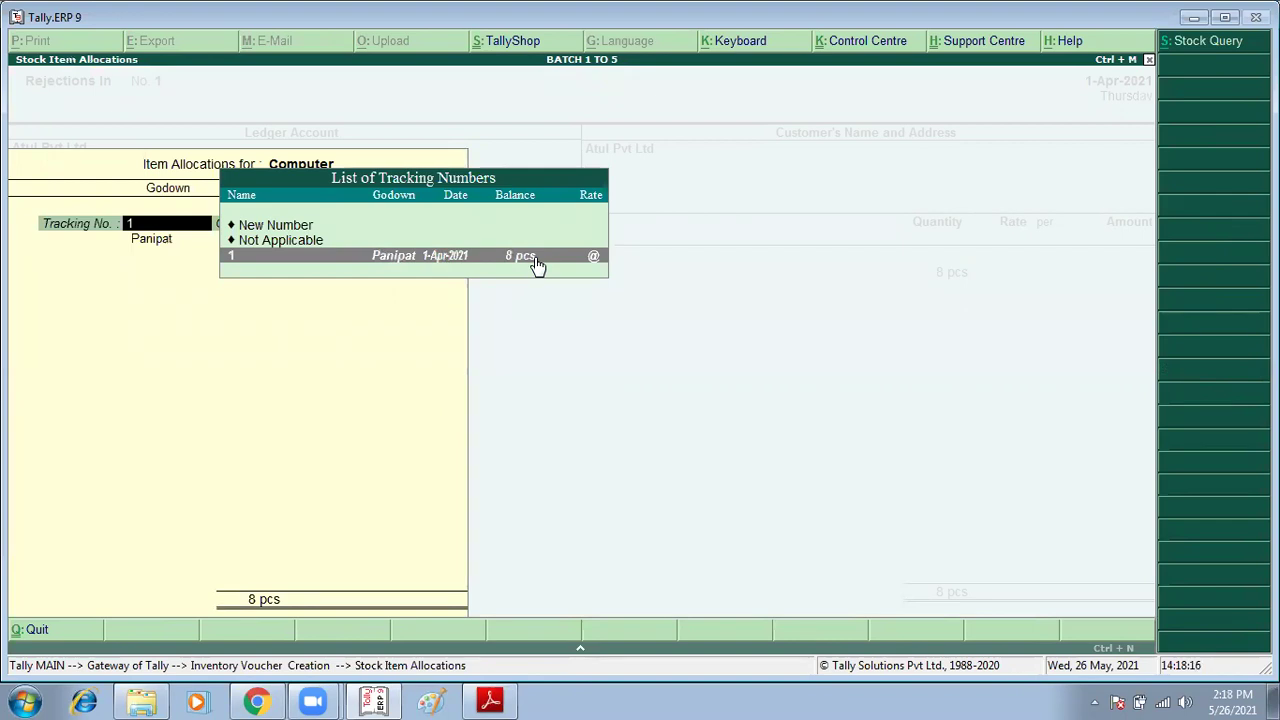
key(Return)
key(Return)
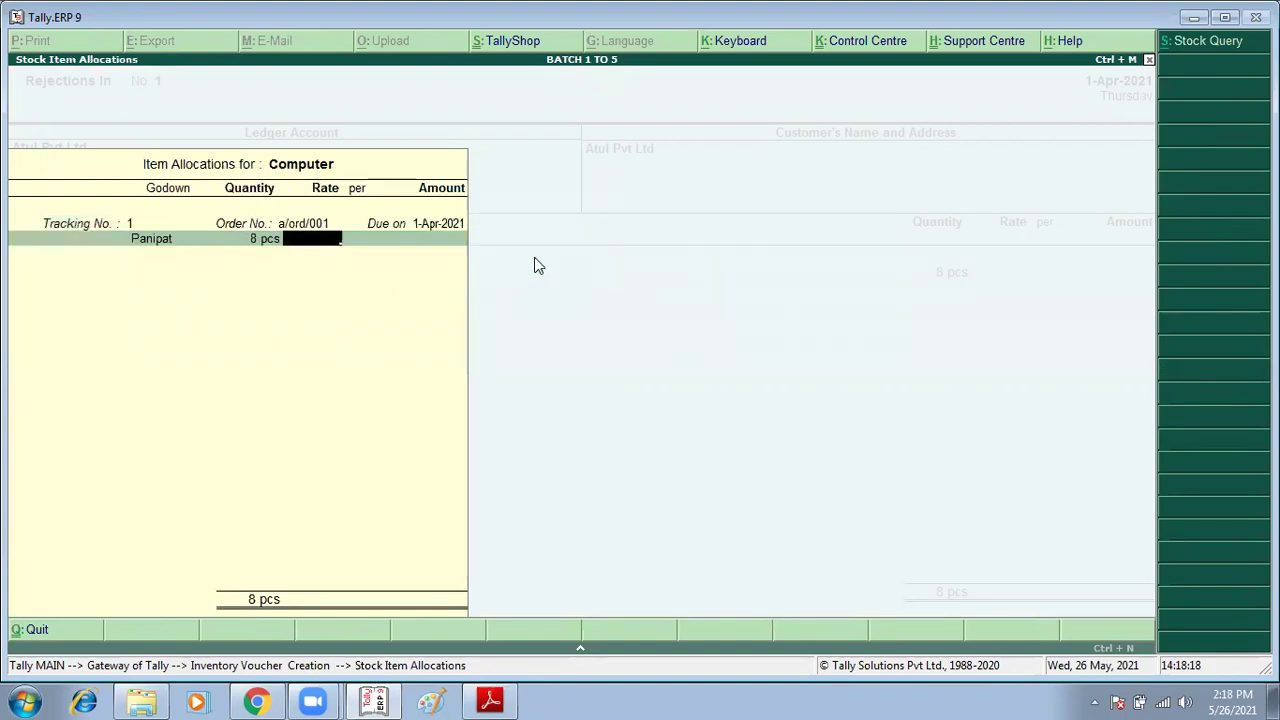
key(BackSpace)
text(3)
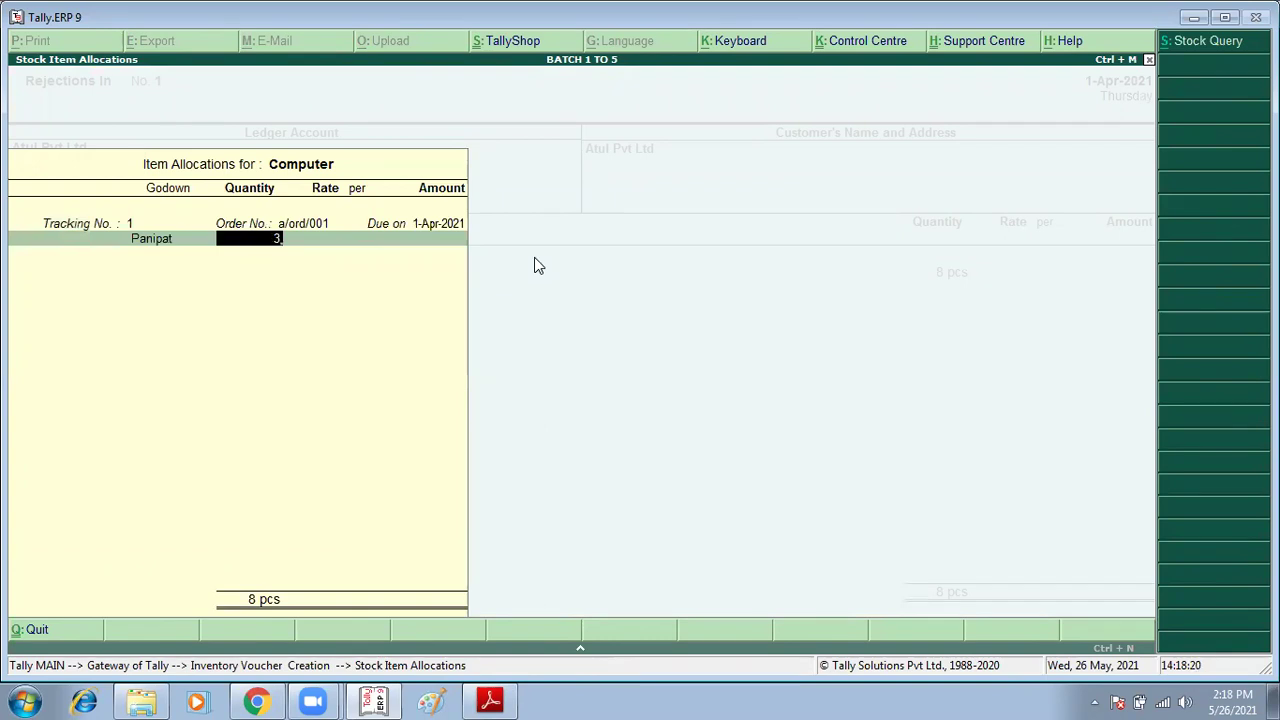
Check the returned quantities in the assignment PDF, and finish the Computer allocation with the rate left blank
key(alt+Tab)
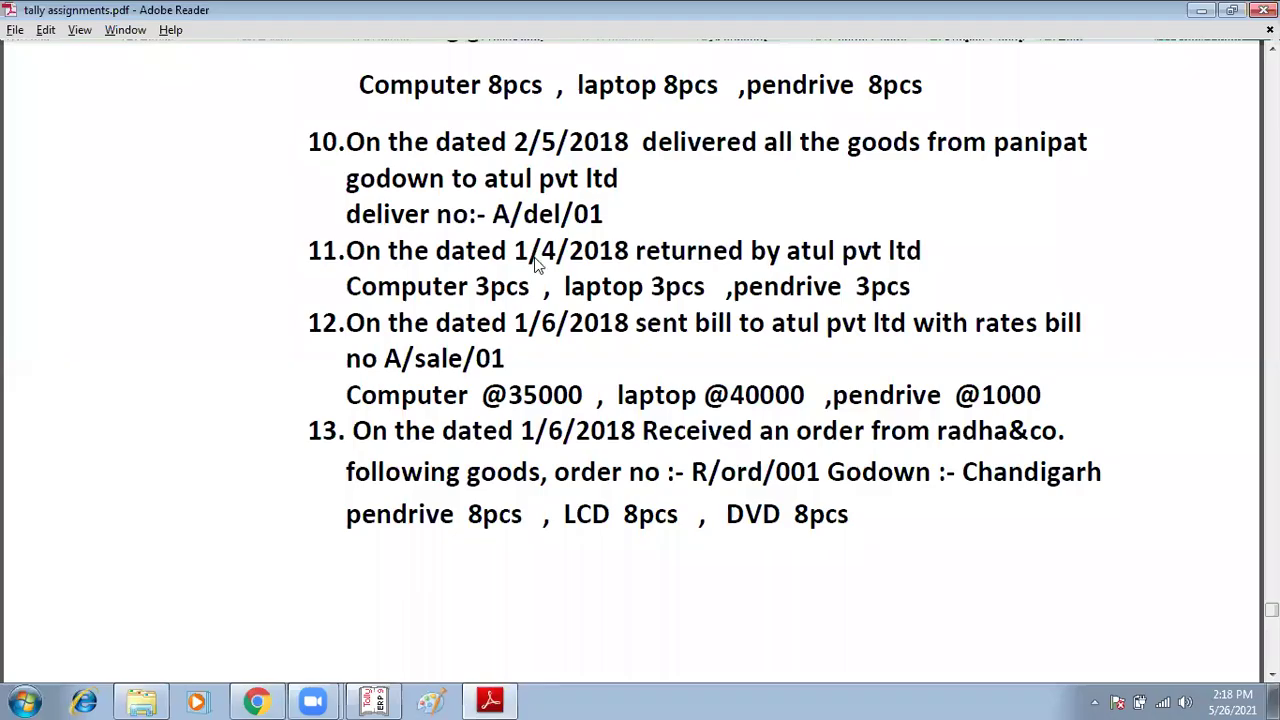
key(alt+Tab)
key(Return)
key(Return)
key(Return)
key(BackSpace)
key(Return)
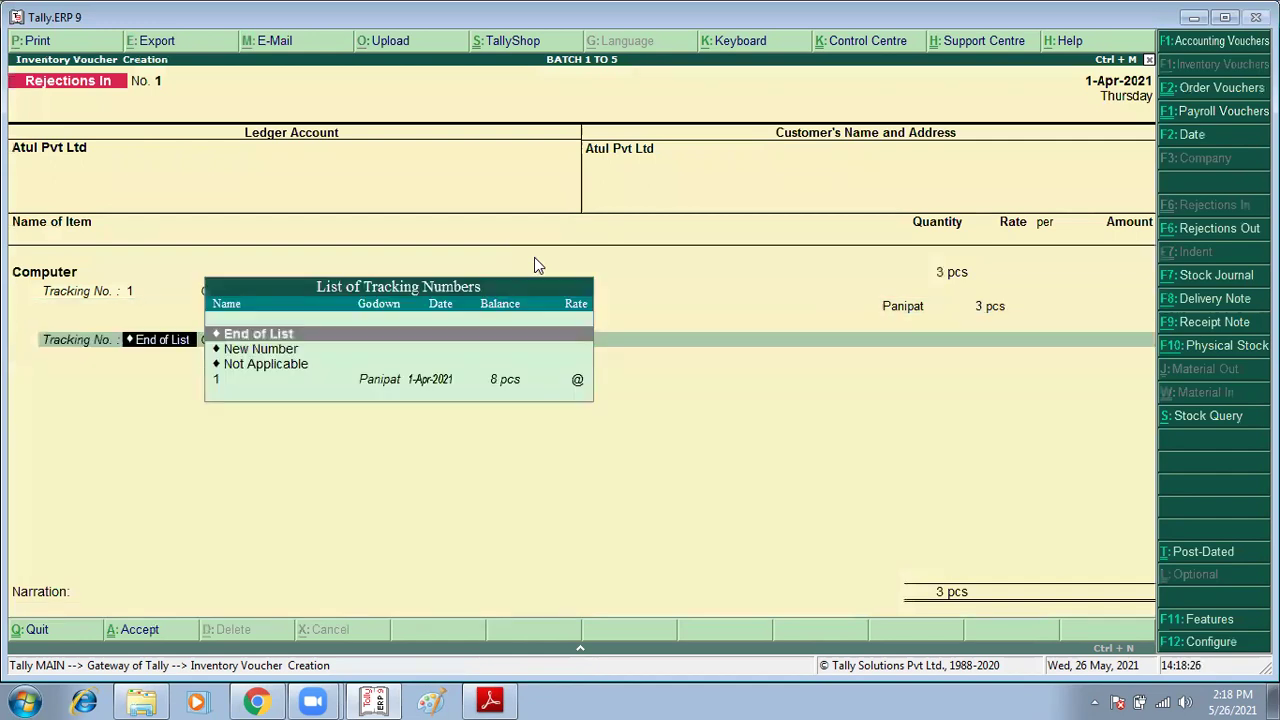
key(Return)
key(Return)
key(Return)
Add Laptop to the Rejections In voucher against tracking number 1 with 3 pcs from Panipat and no rate
text(La)
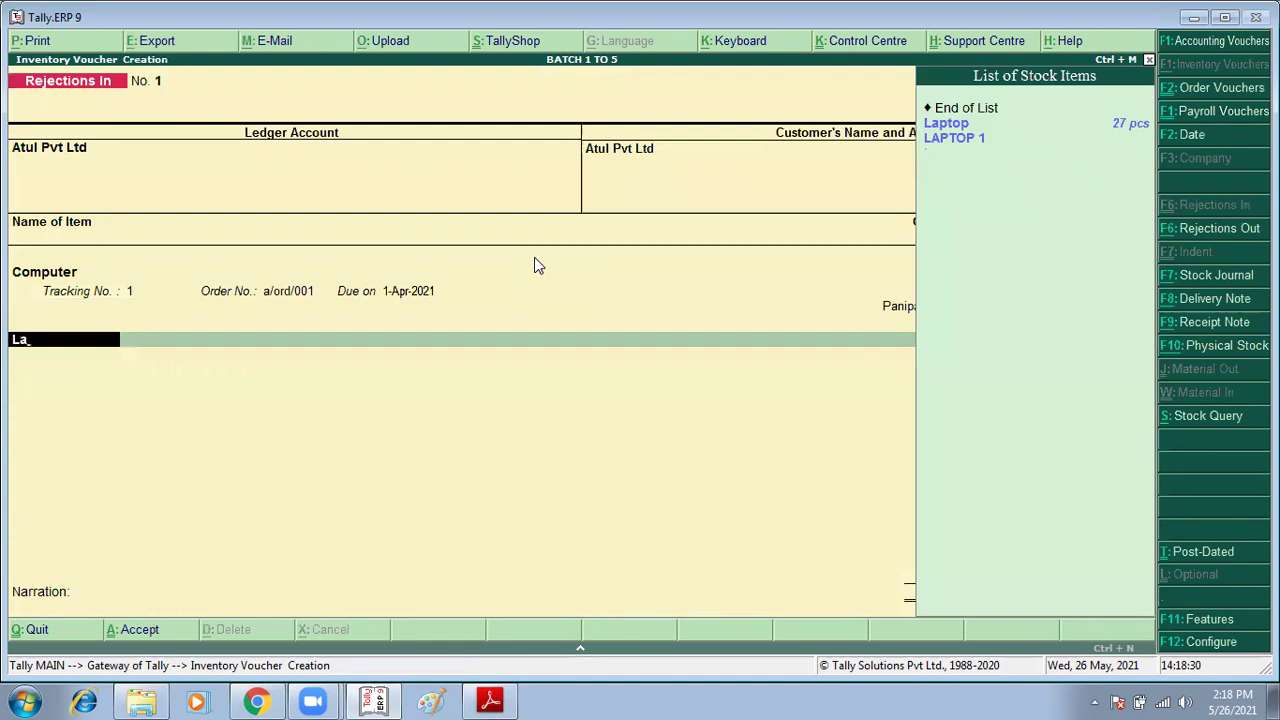
key(Return)
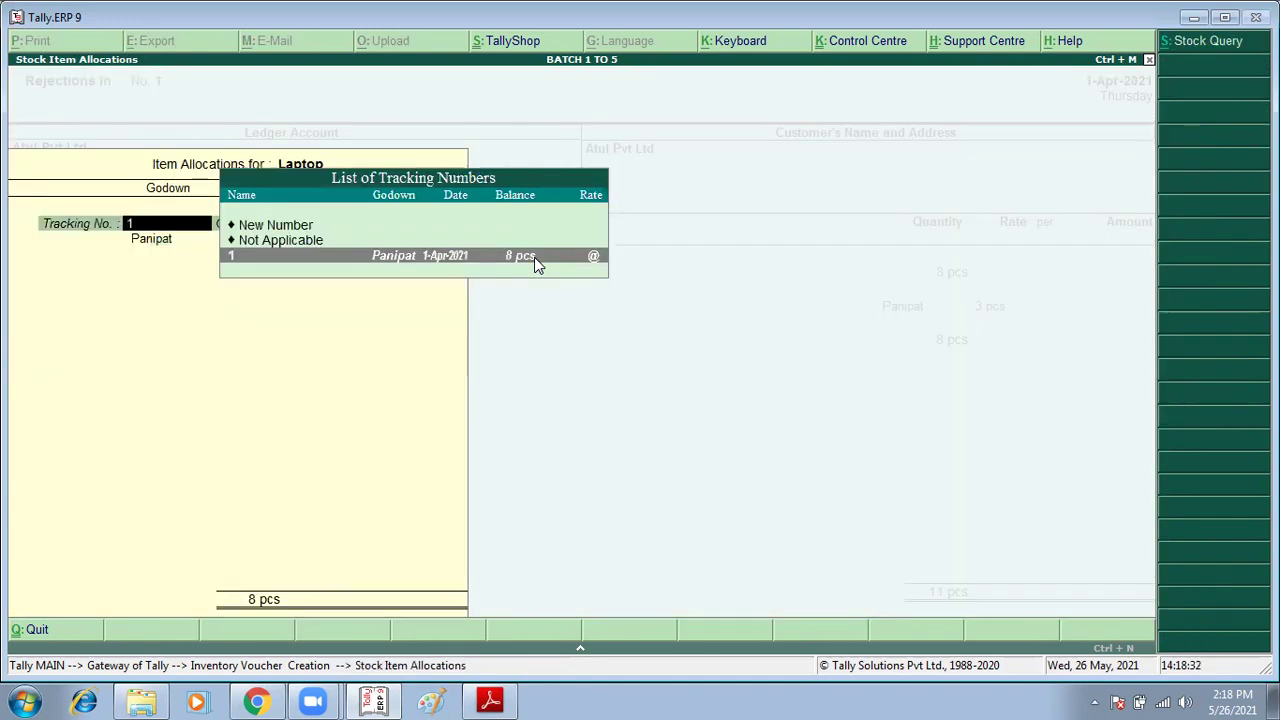
key(Return)
text(3 pcs)
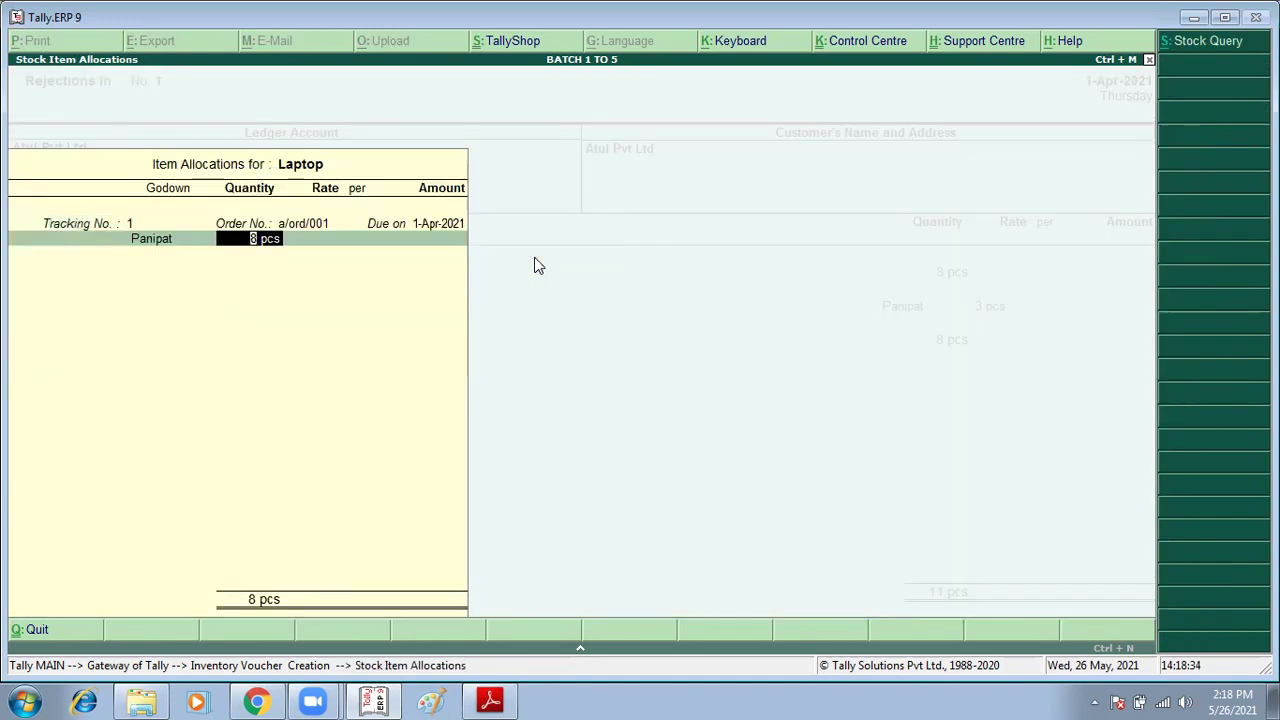
key(Return)
key(Return)
key(Return)
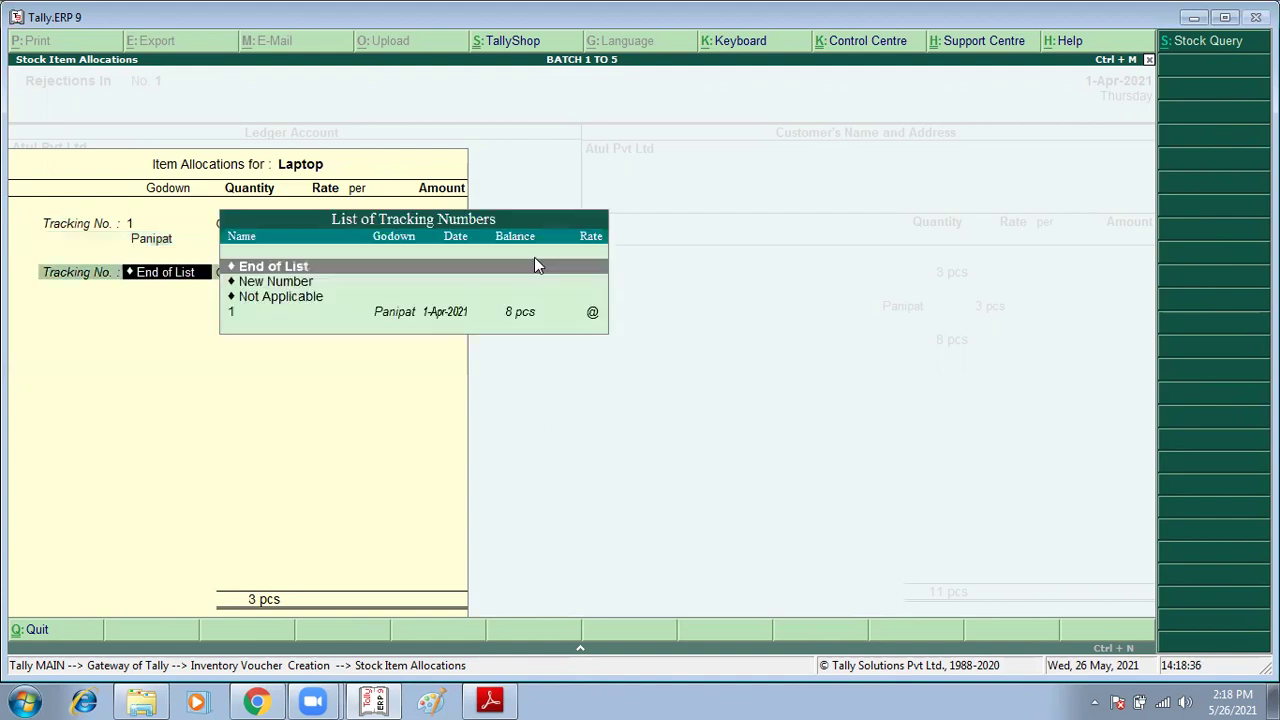
key(Return)
key(Return)
key(BackSpace)
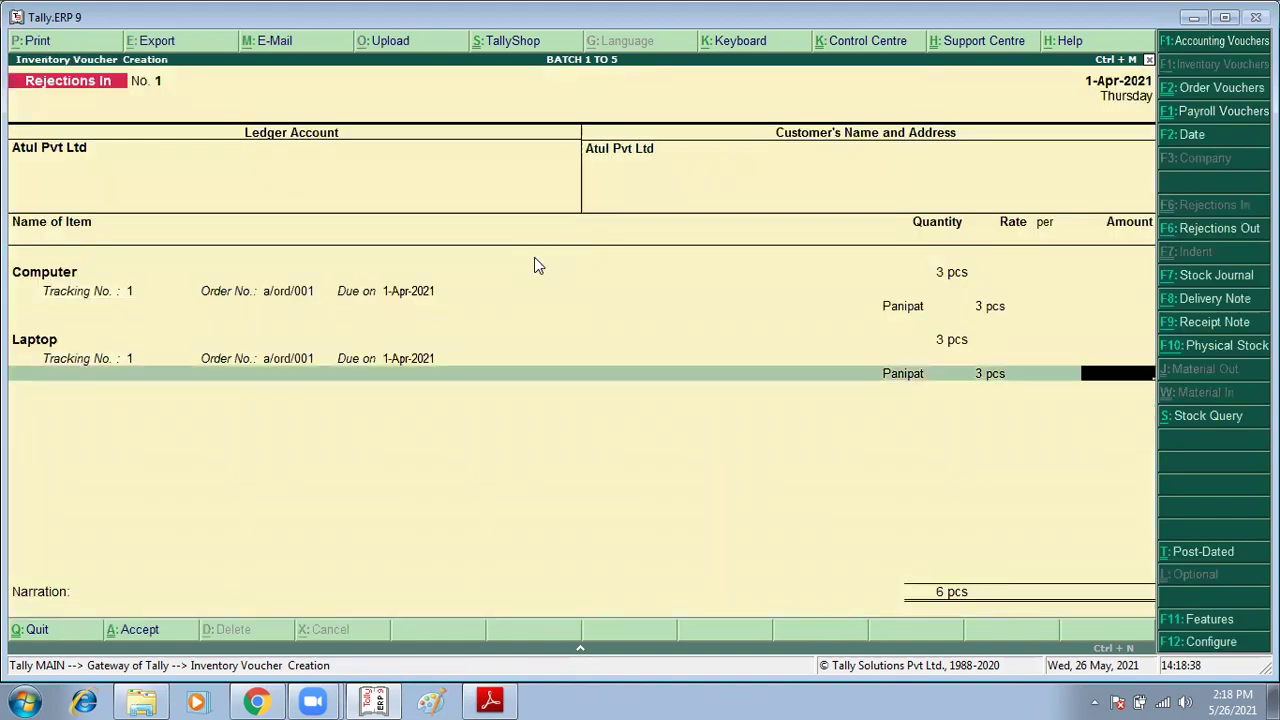
key(Return)
key(Return)
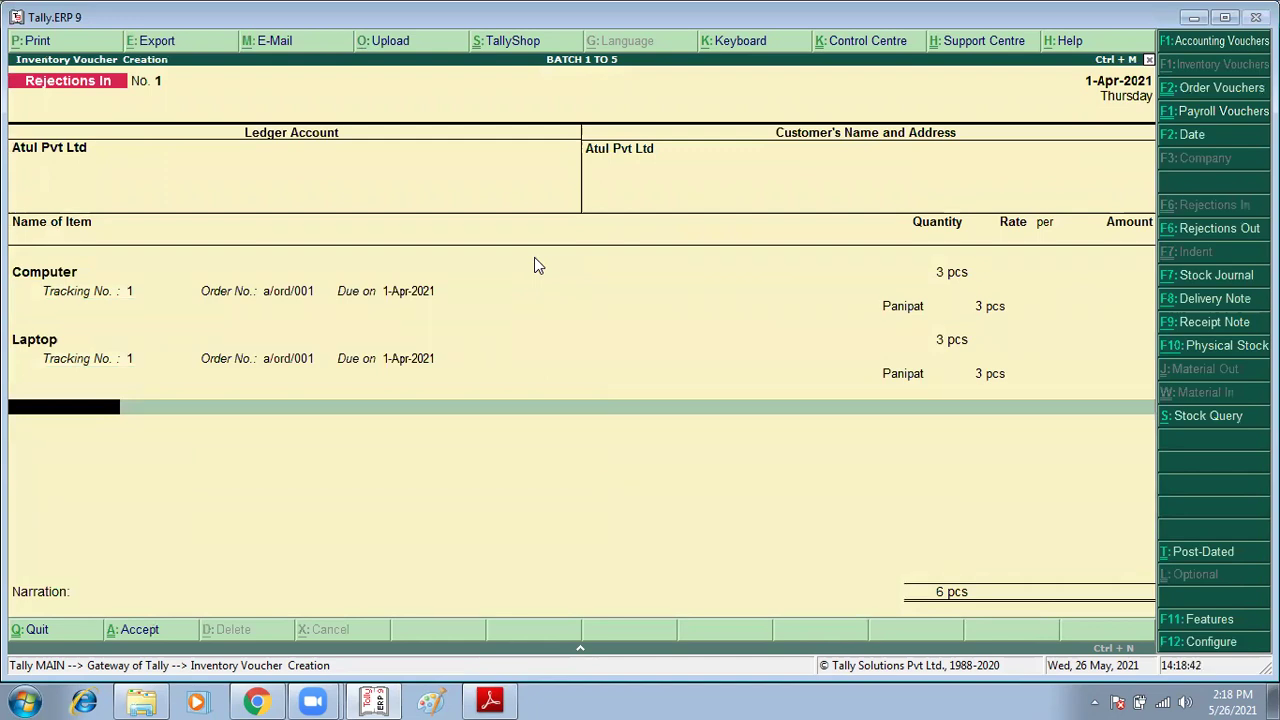
Add Pendrive to the Rejections In voucher against tracking number 1 with 3 pcs from Panipat and no rate
key(alt+Tab)
key(alt+Tab)
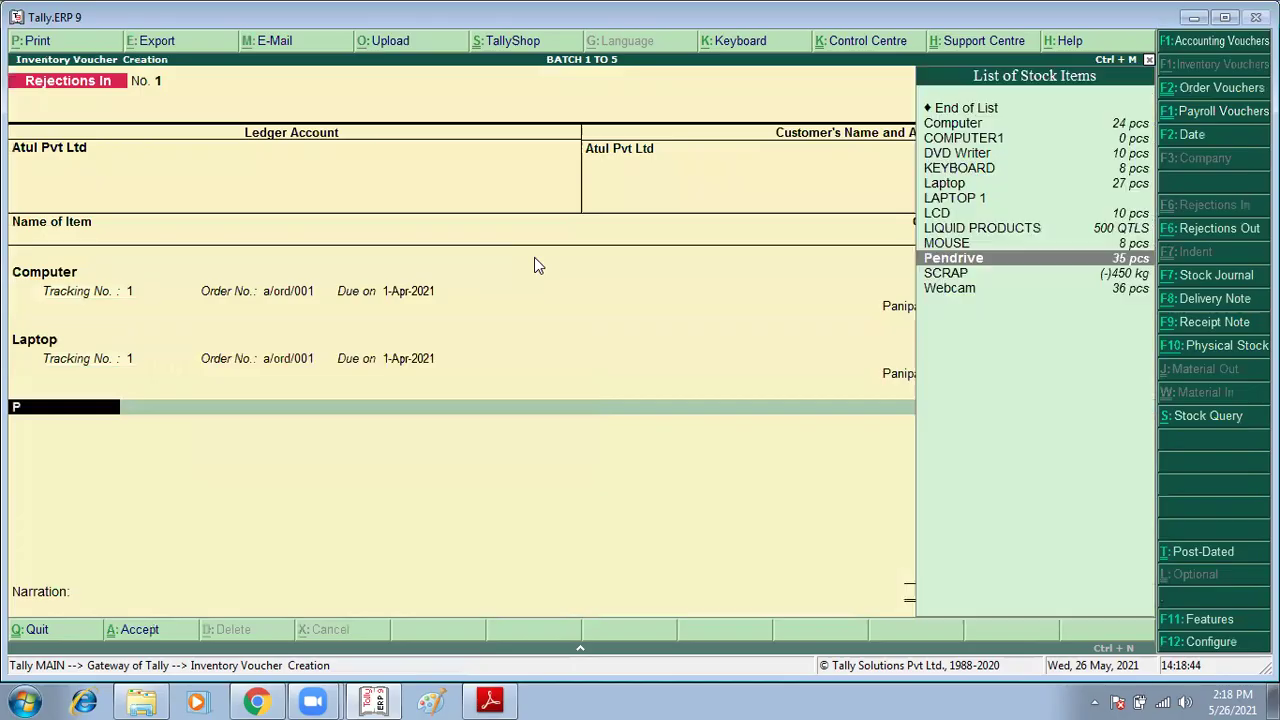
key(Return)
key(Return)
key(Return)
key(BackSpace)
text(3)
key(Return)
key(Return)
key(Return)
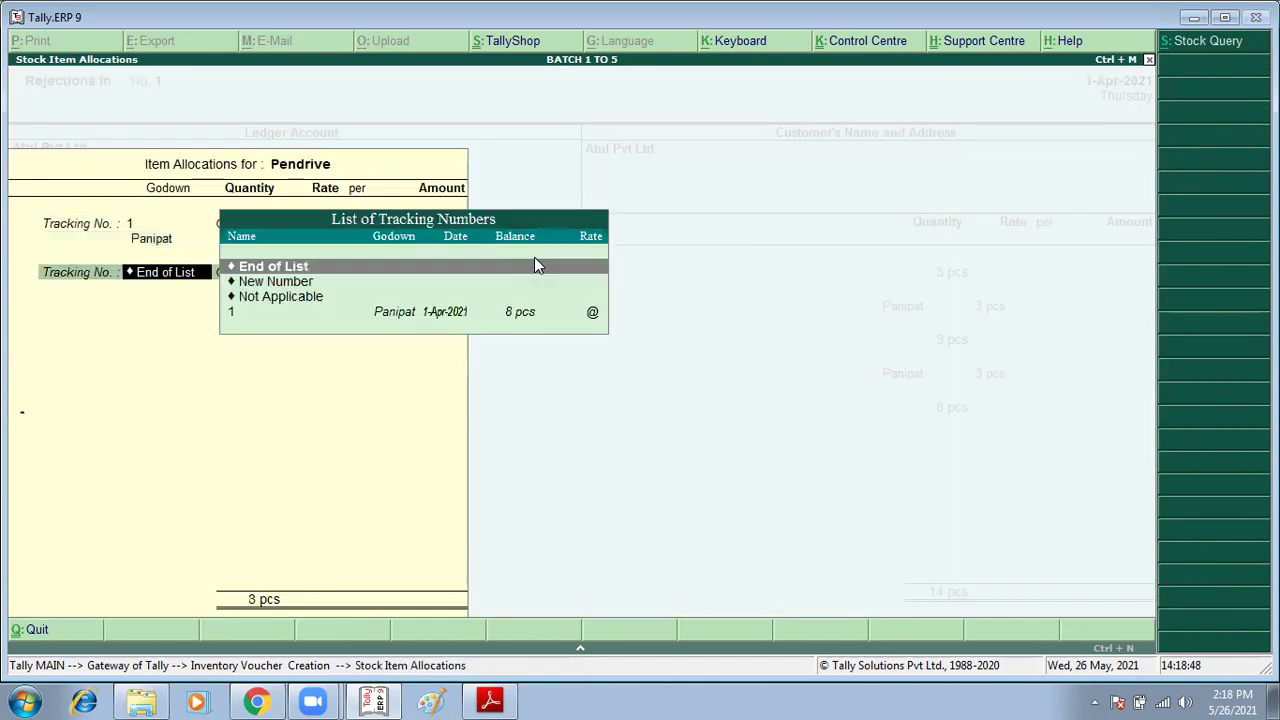
End the returned item list, leave the narration blank, and save the Rejections In voucher
key(Return)
key(Return)
key(Return)
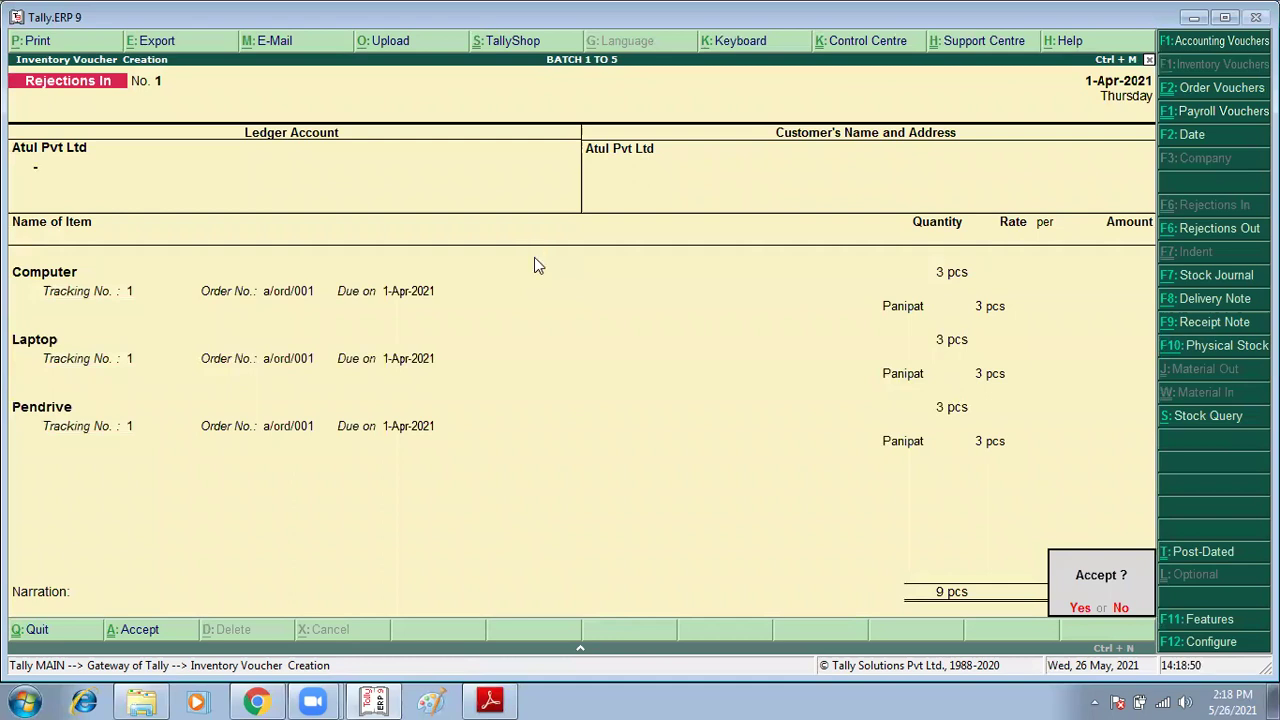
key(Return)
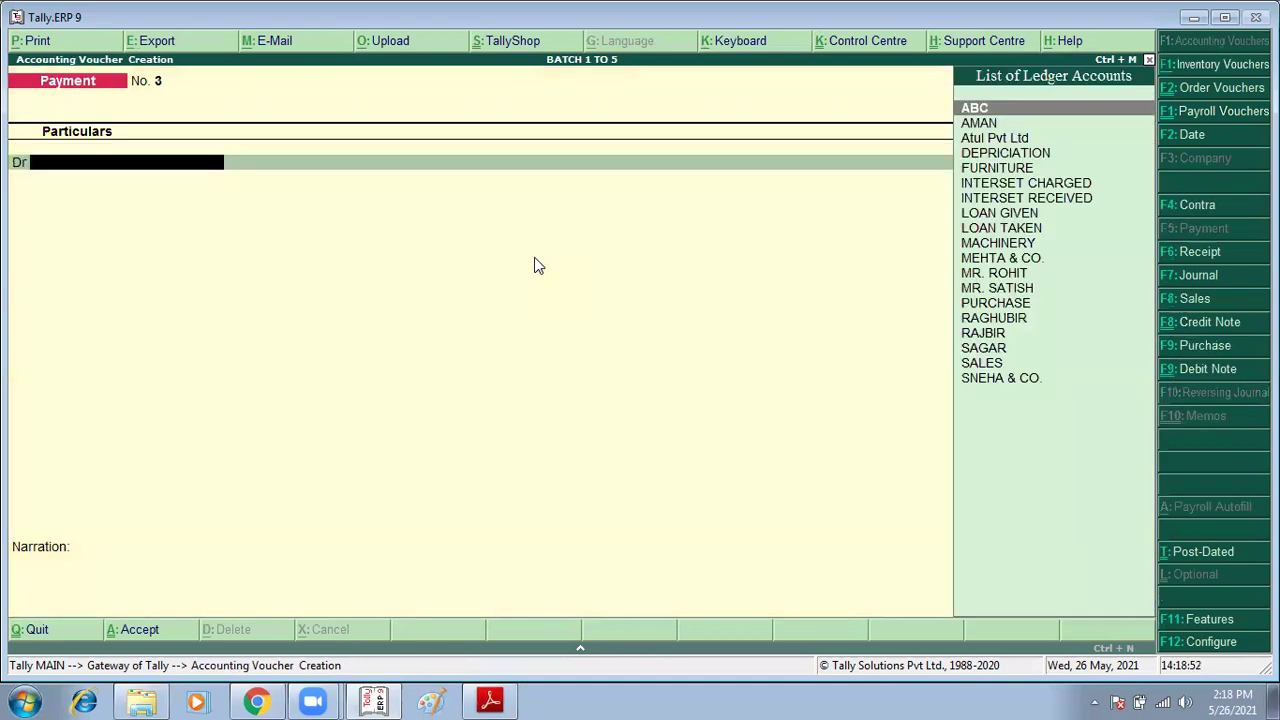
Start a sales voucher and enter the bill number a/sale/01 from the assignment PDF as its reference number
key(F8)
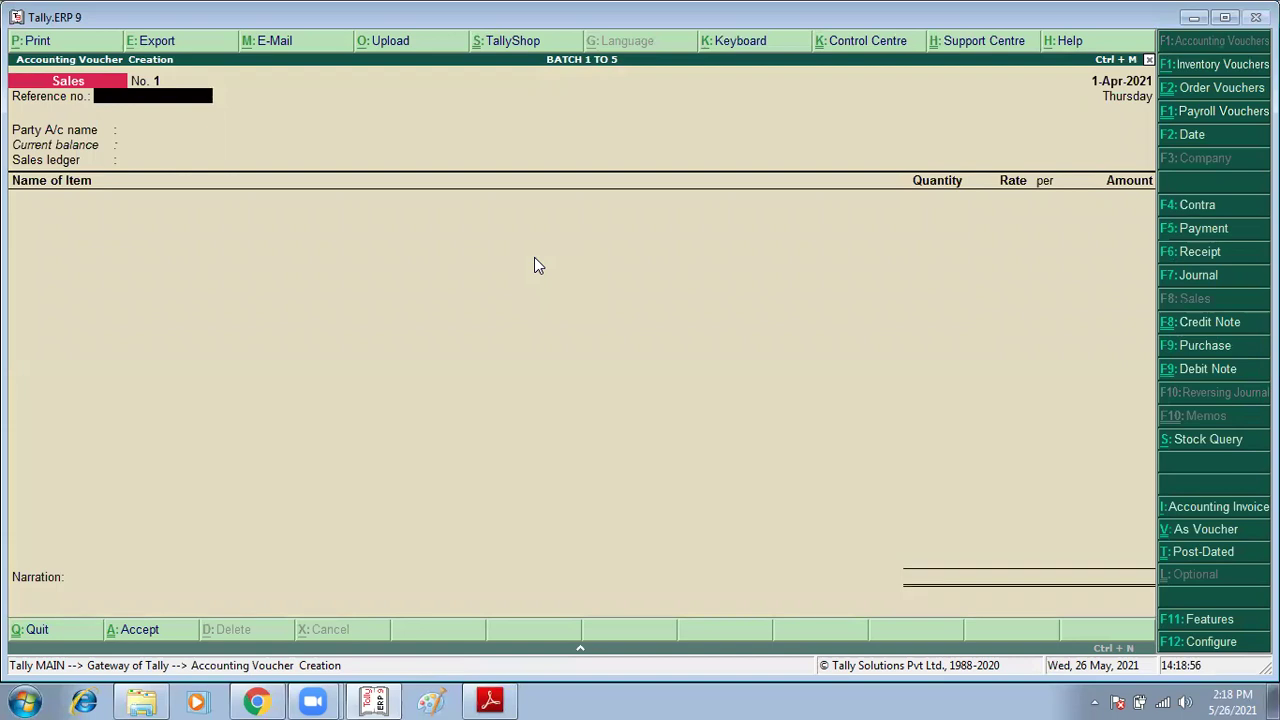
key(alt+Tab)
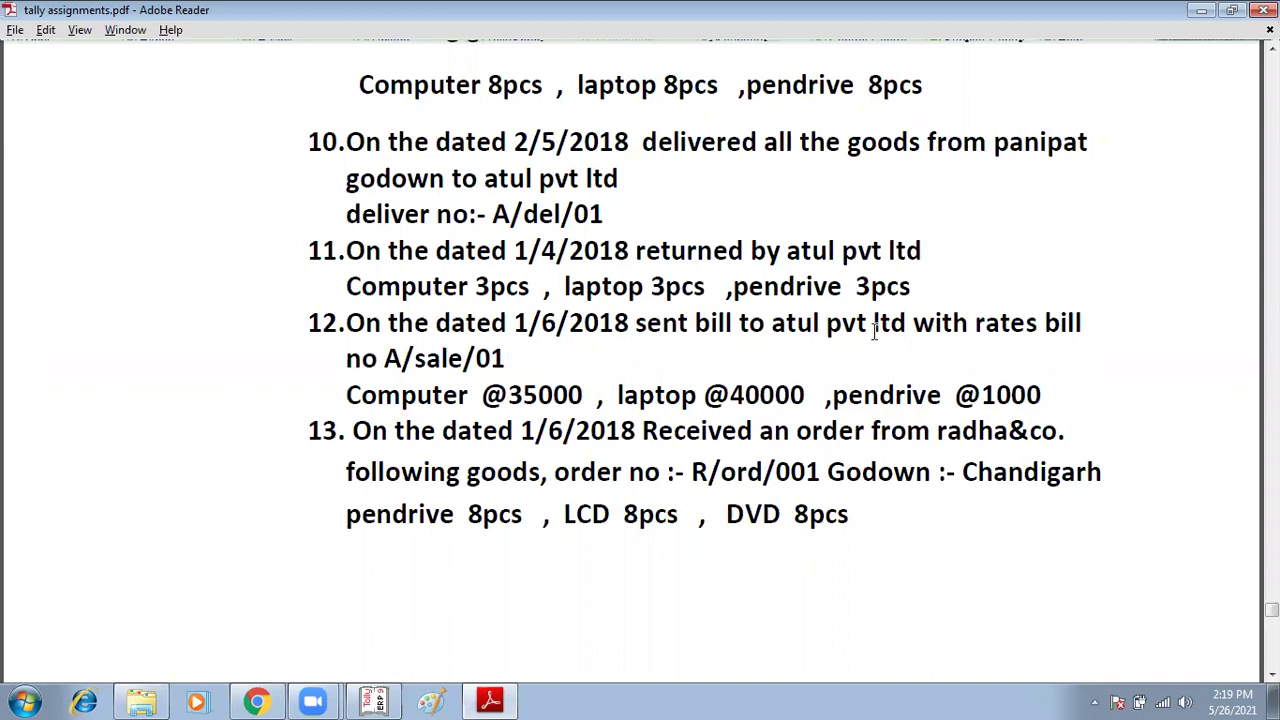
drag(510, 364, 408, 365)
right_click(391, 368)
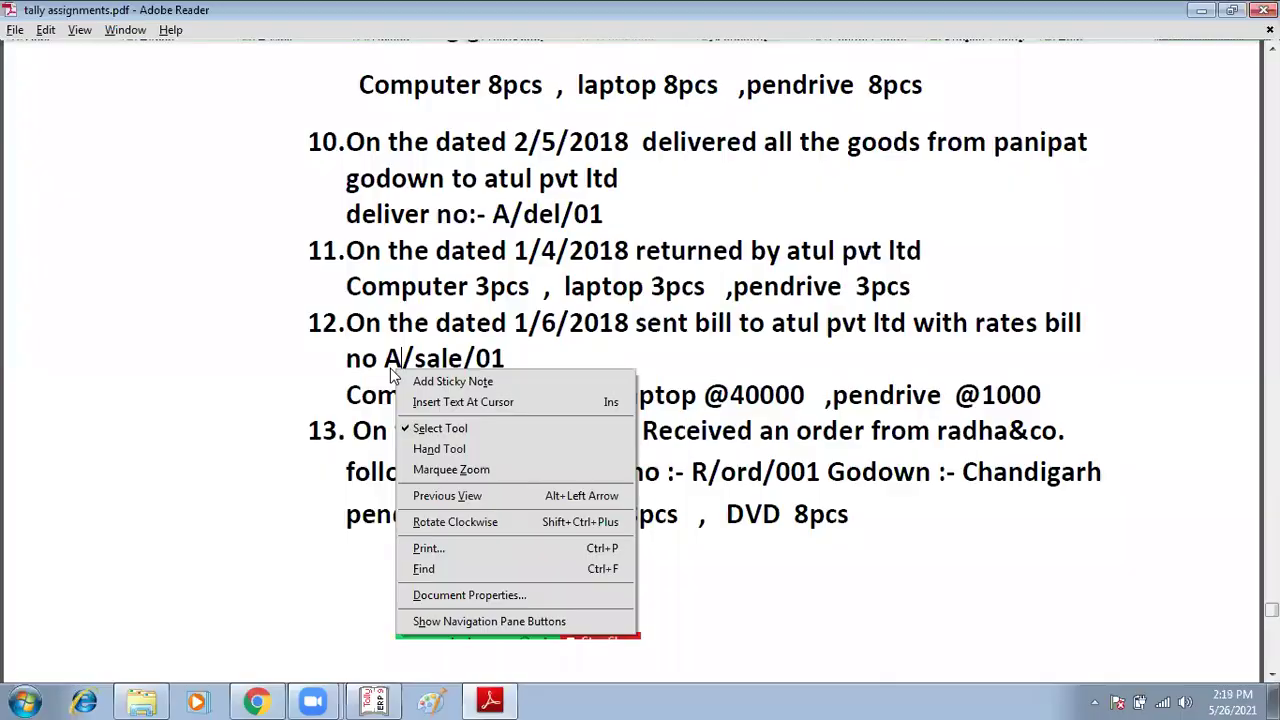
key(alt+Tab)
text(a/sale/01)
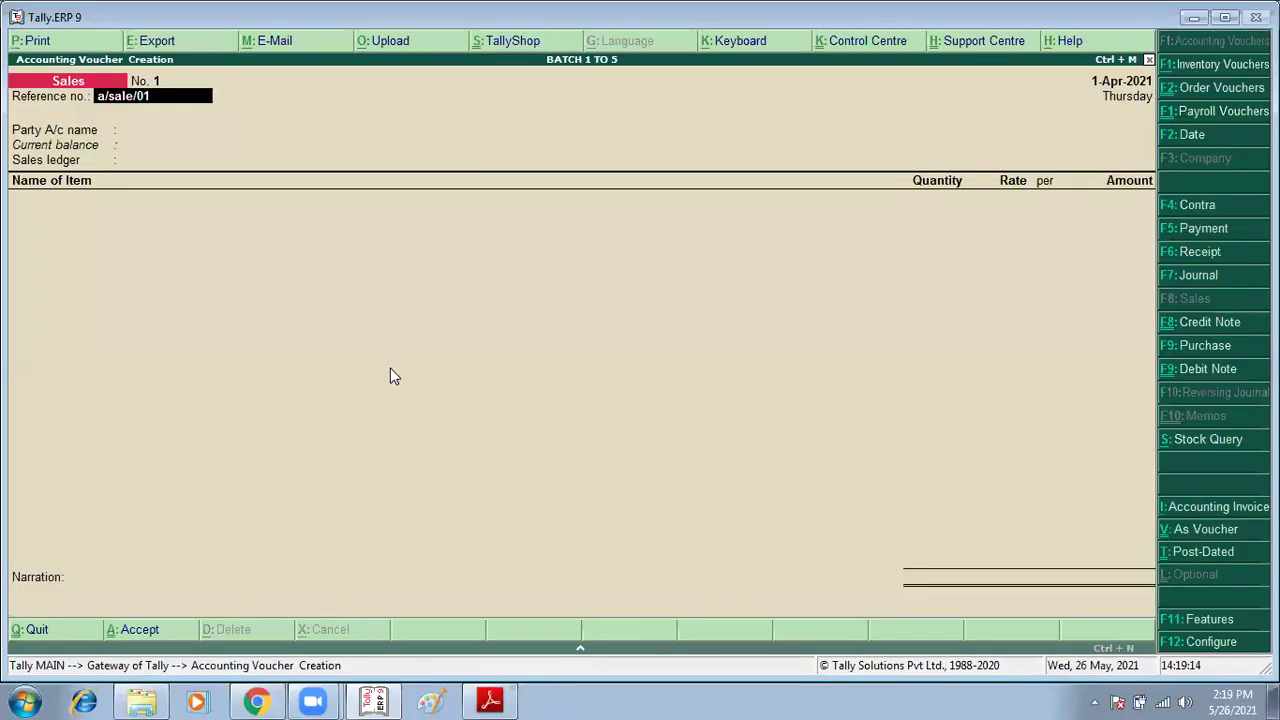
key(Return)
Set the sales party to Atul Pvt Ltd, link delivery note tracking number 1, and accept the party details
text(At)
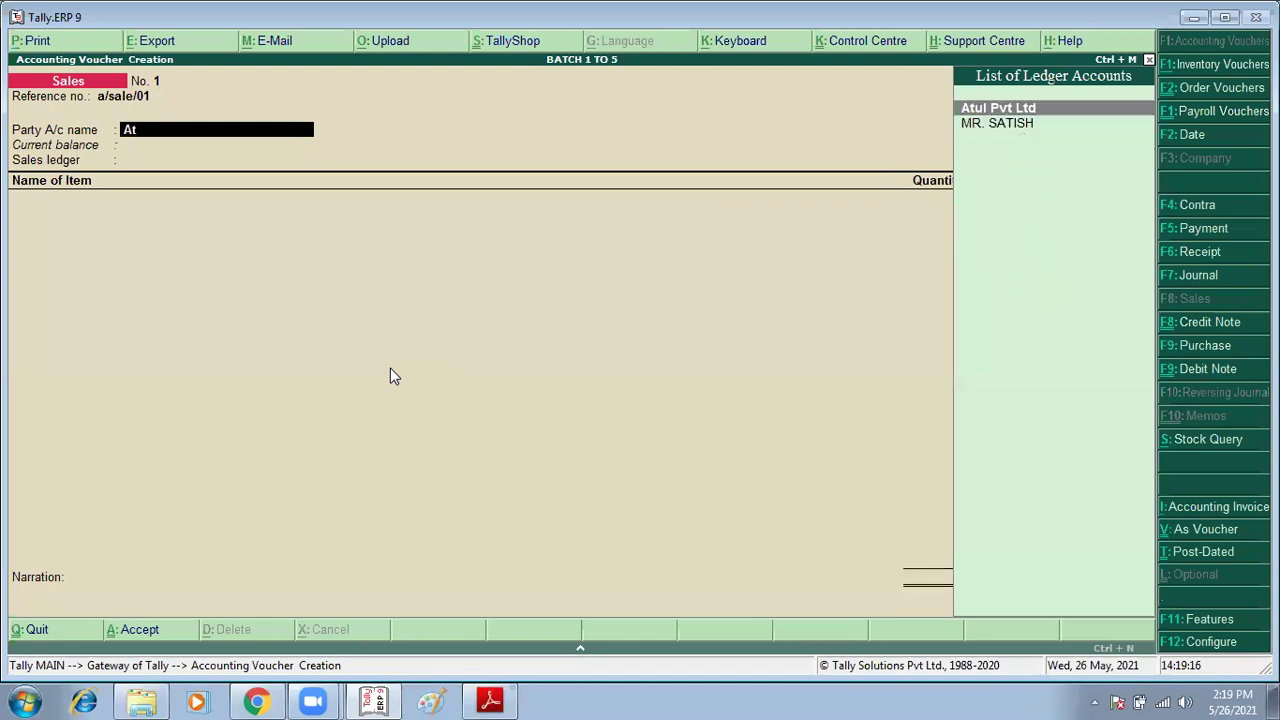
key(Return)
key(Down)
key(Down)
key(Down)
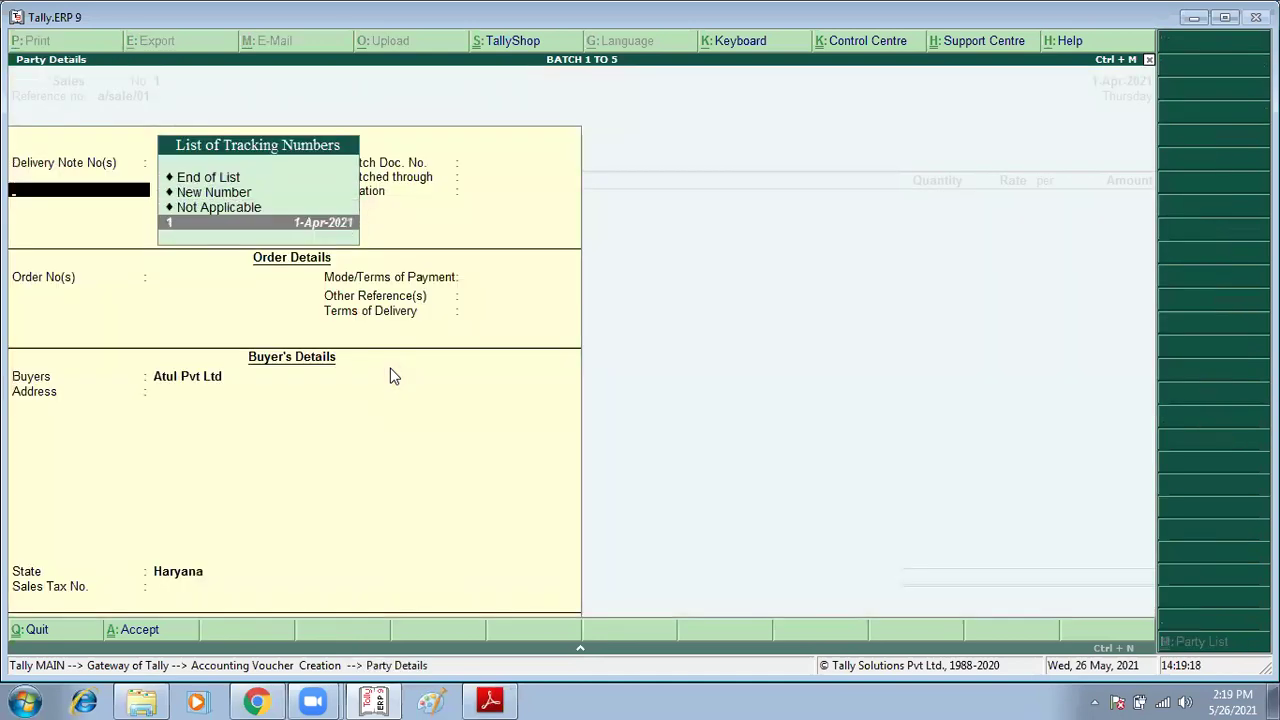
key(Return)
key(ctrl+a)
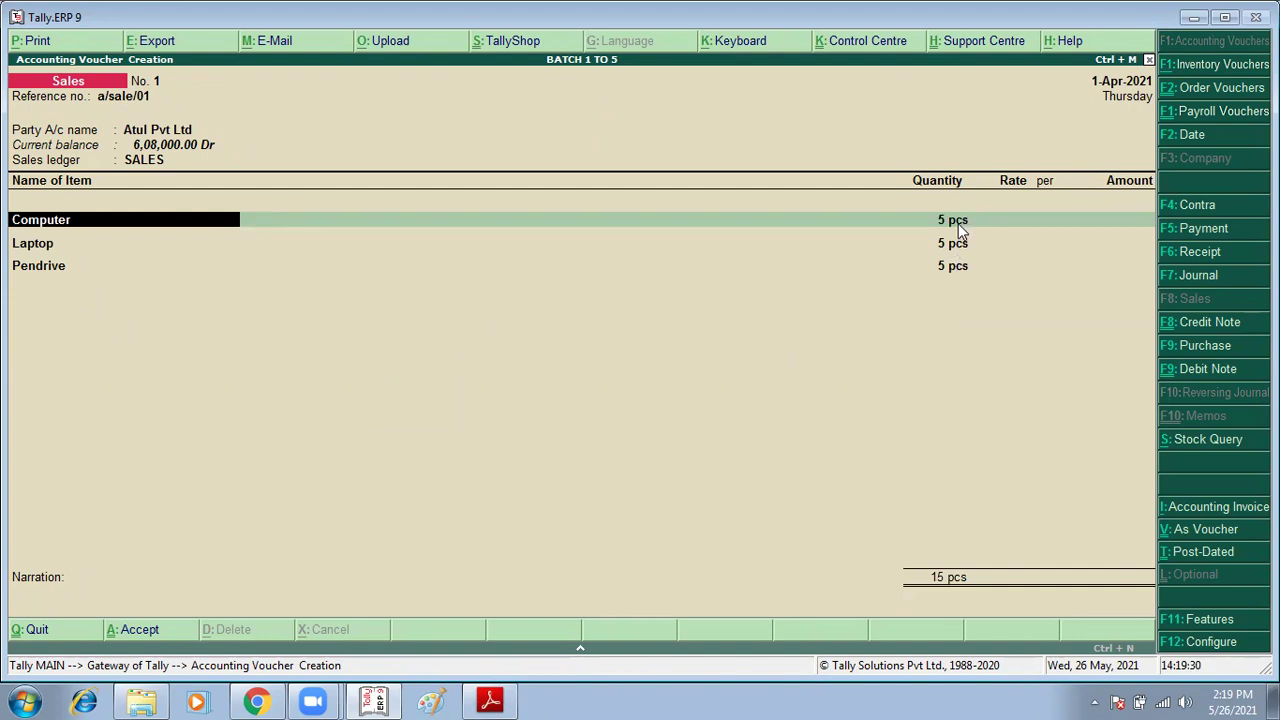
Set the Computer rate to 35000 for the 5 pcs from Panipat against tracking number 1
key(Return)
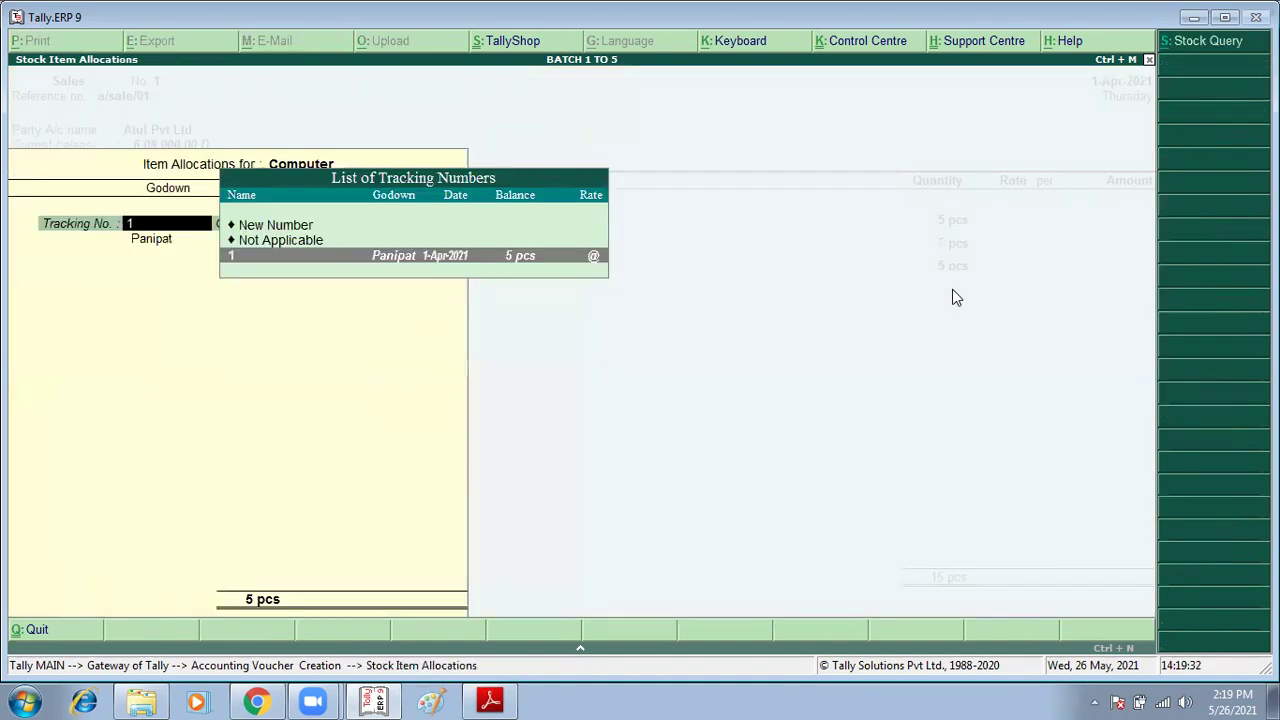
key(Return)
key(Return)
key(Return)
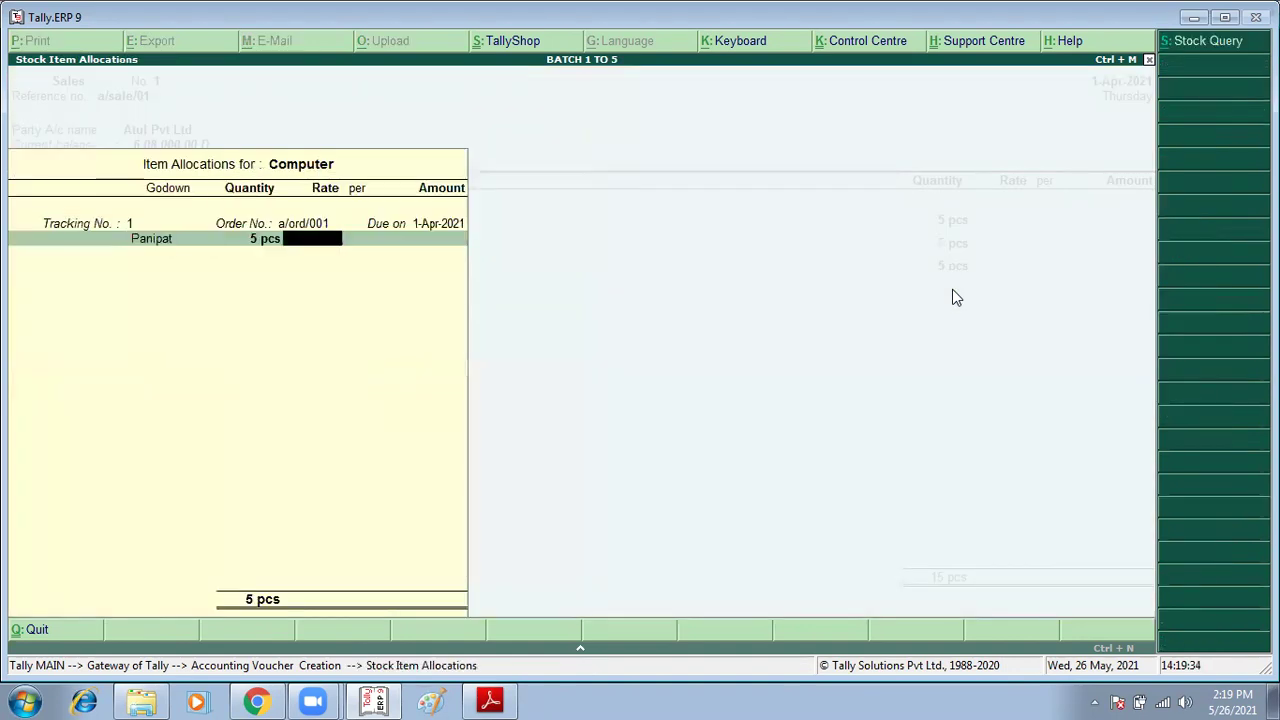
text(35000)
key(Return)
key(Return)
key(Return)
key(Return)
key(Return)
Set the Laptop rate to 45000 for the 5 pcs from Panipat against tracking number 1
key(Return)
key(Return)
key(Return)
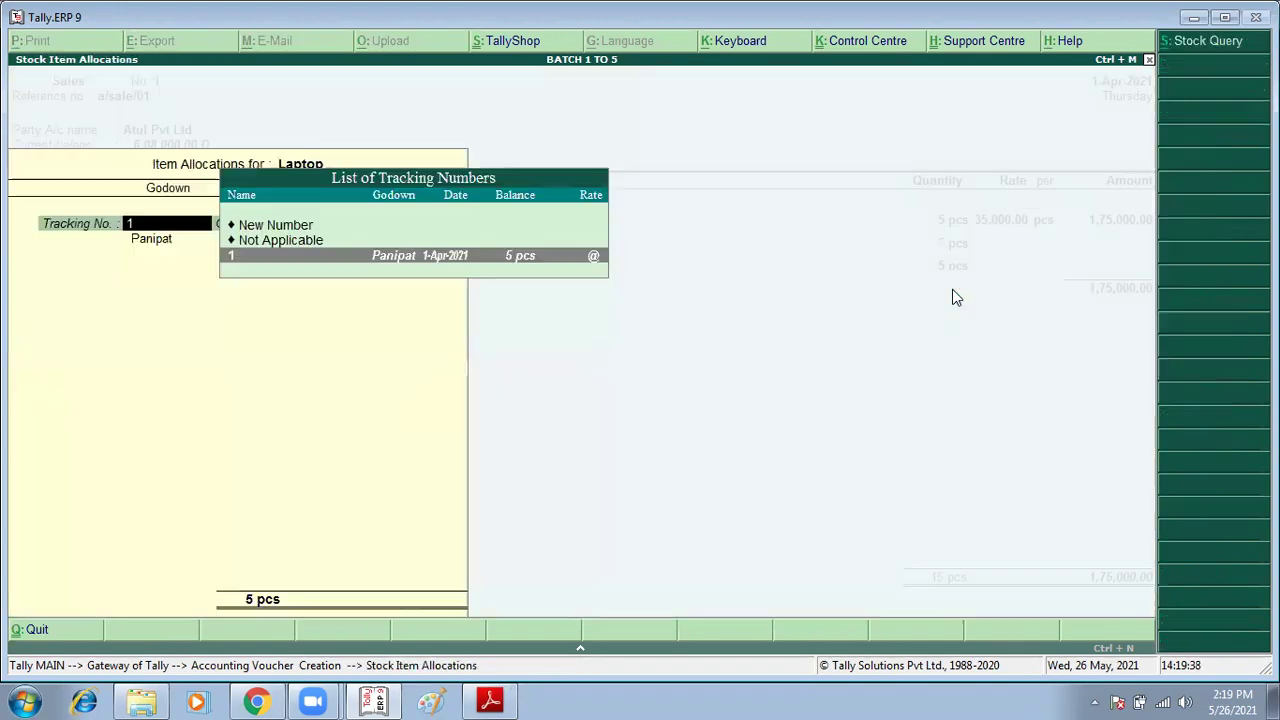
text(45)
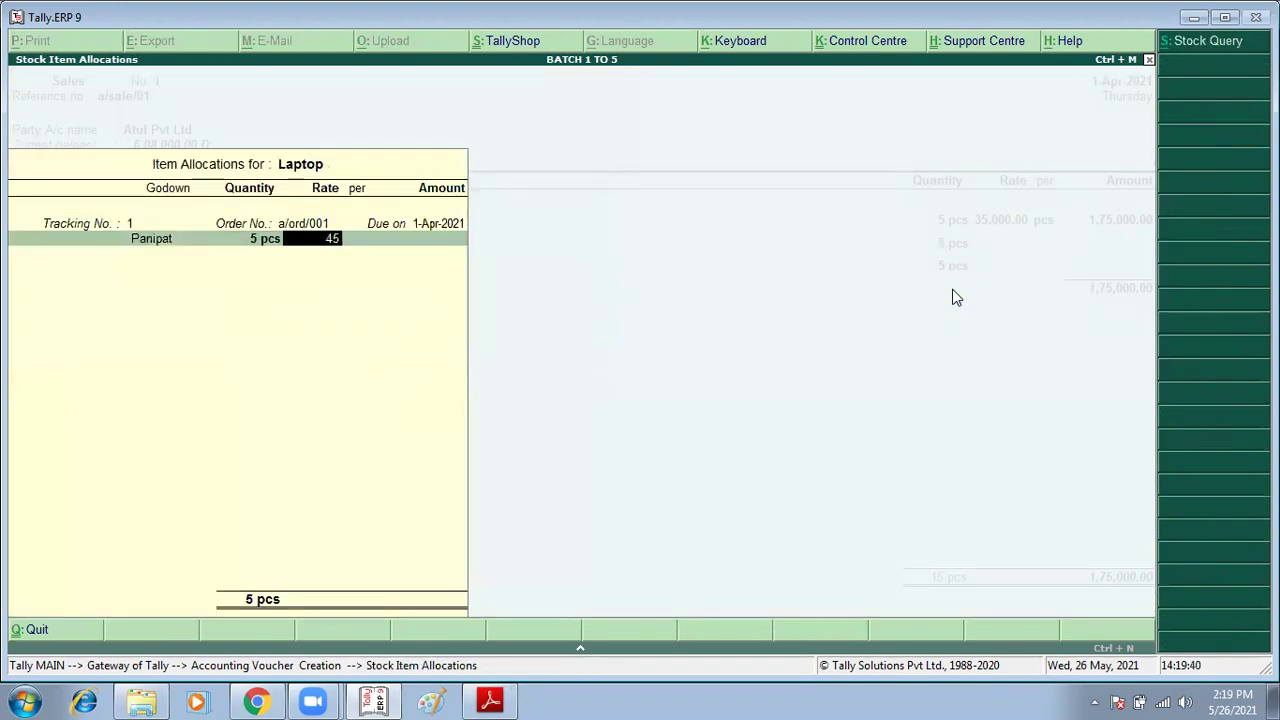
text(000)
key(Return)
key(Return)
key(Return)
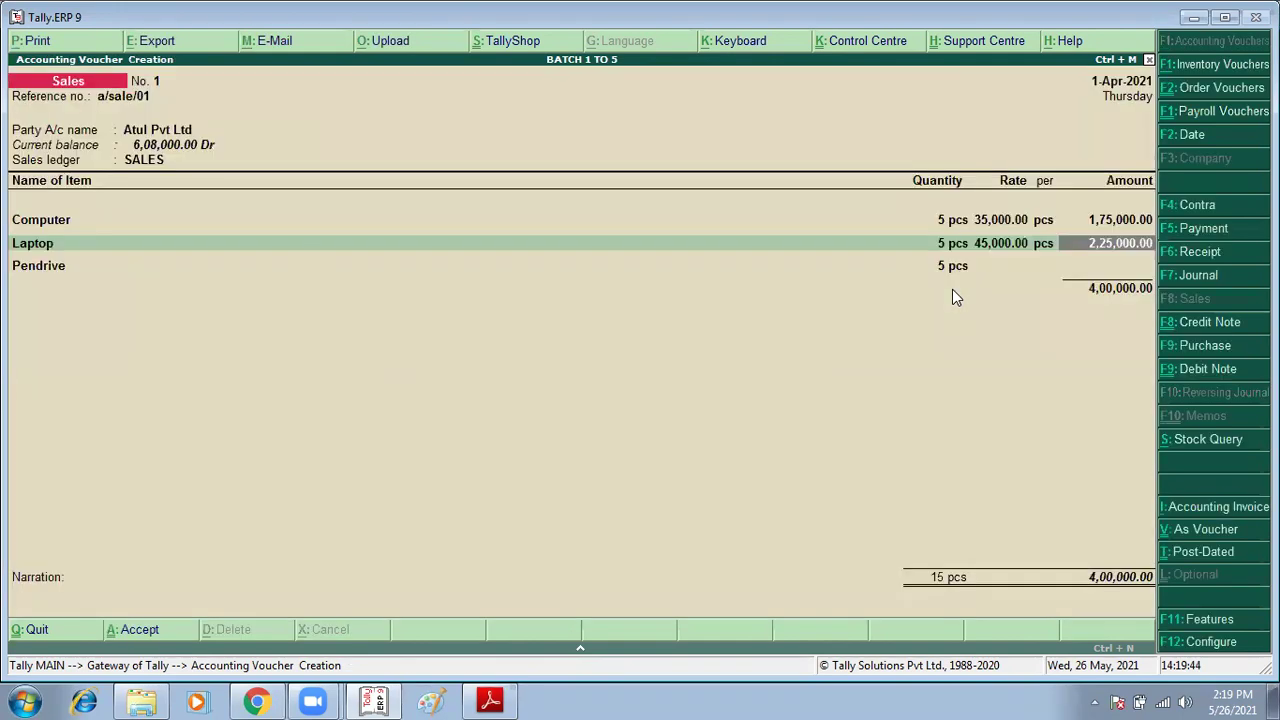
Check the bill rates in the assignment PDF and correct the Laptop rate to 40000 in its allocation
key(alt+Tab)
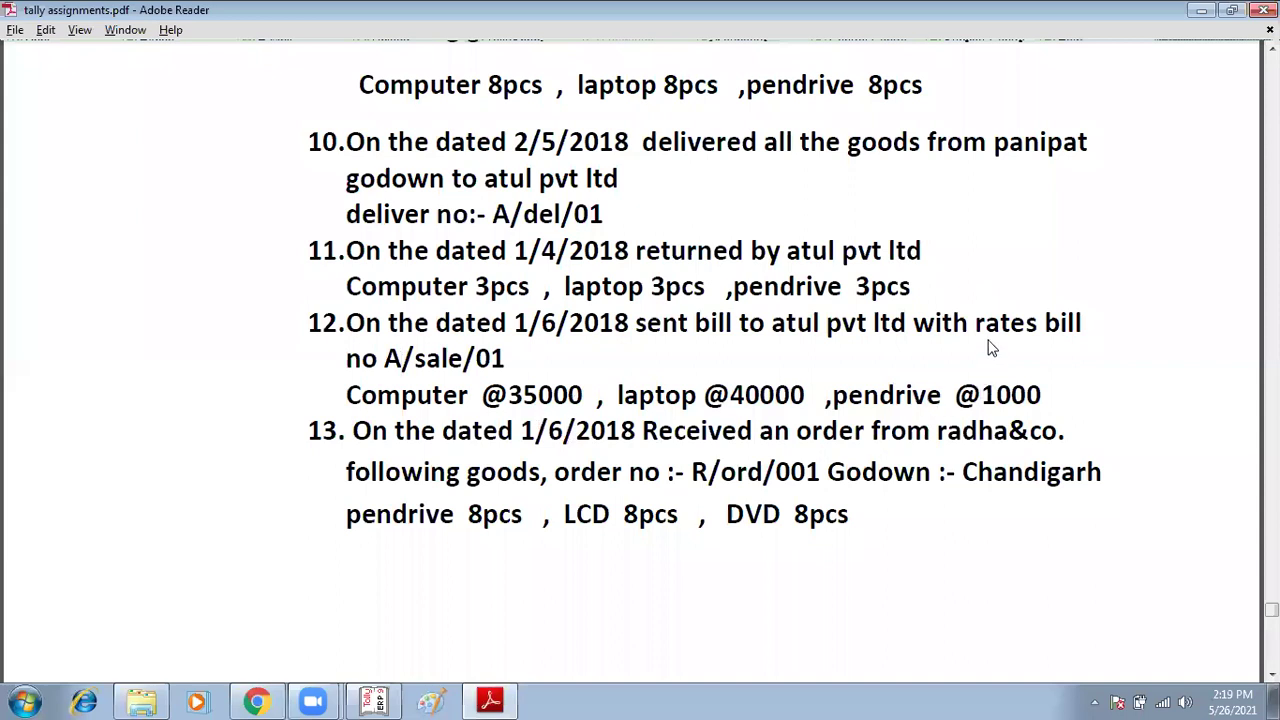
key(alt+Tab)
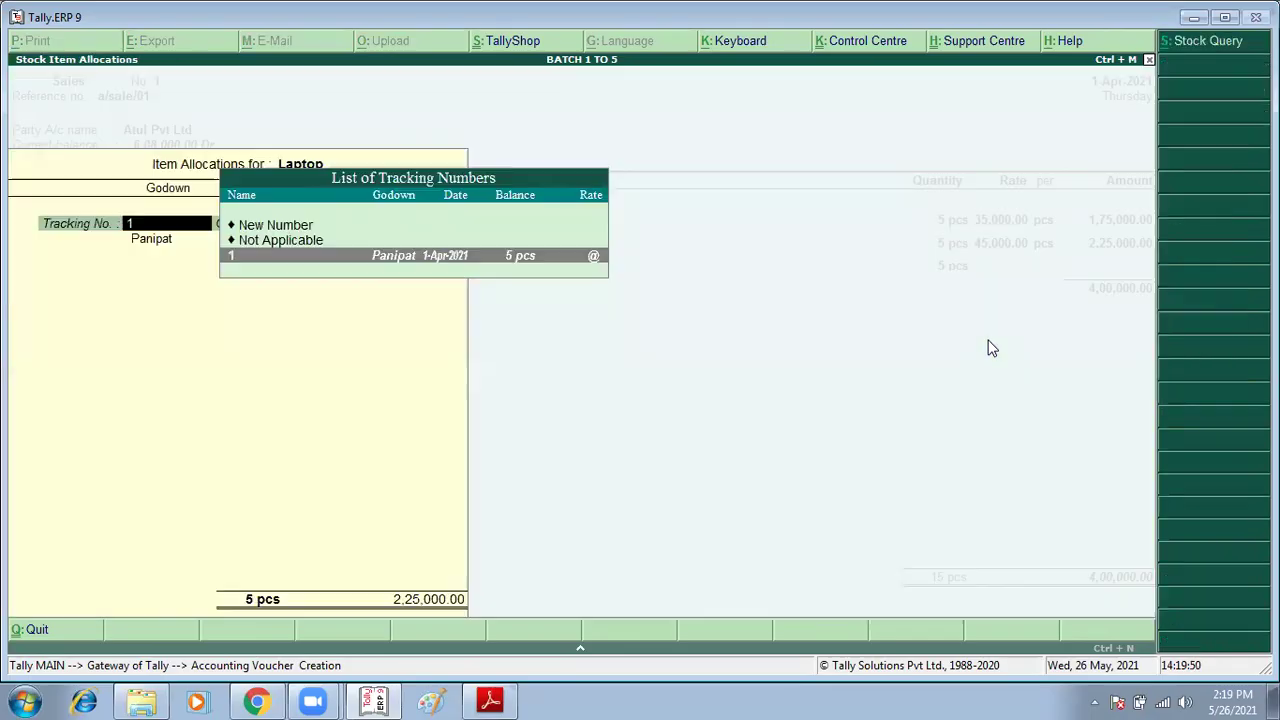
key(Return)
text(40000)
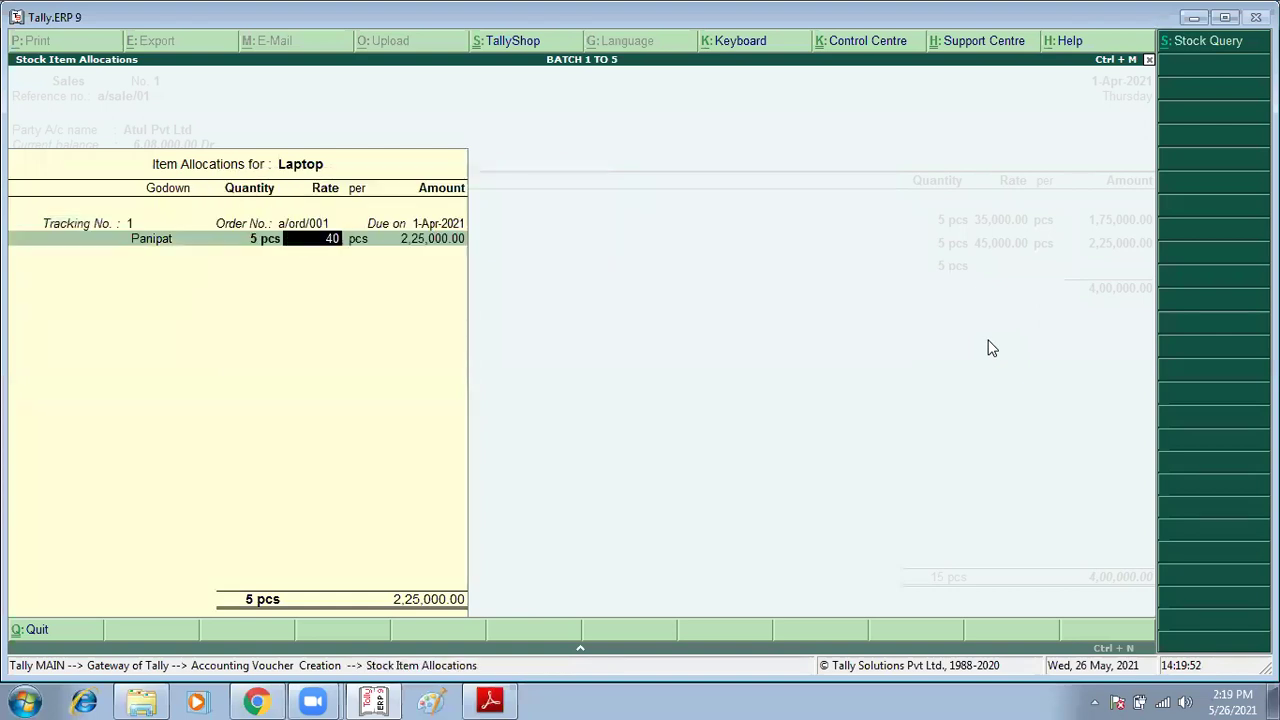
key(Return)
key(Return)
key(Return)
key(Return)
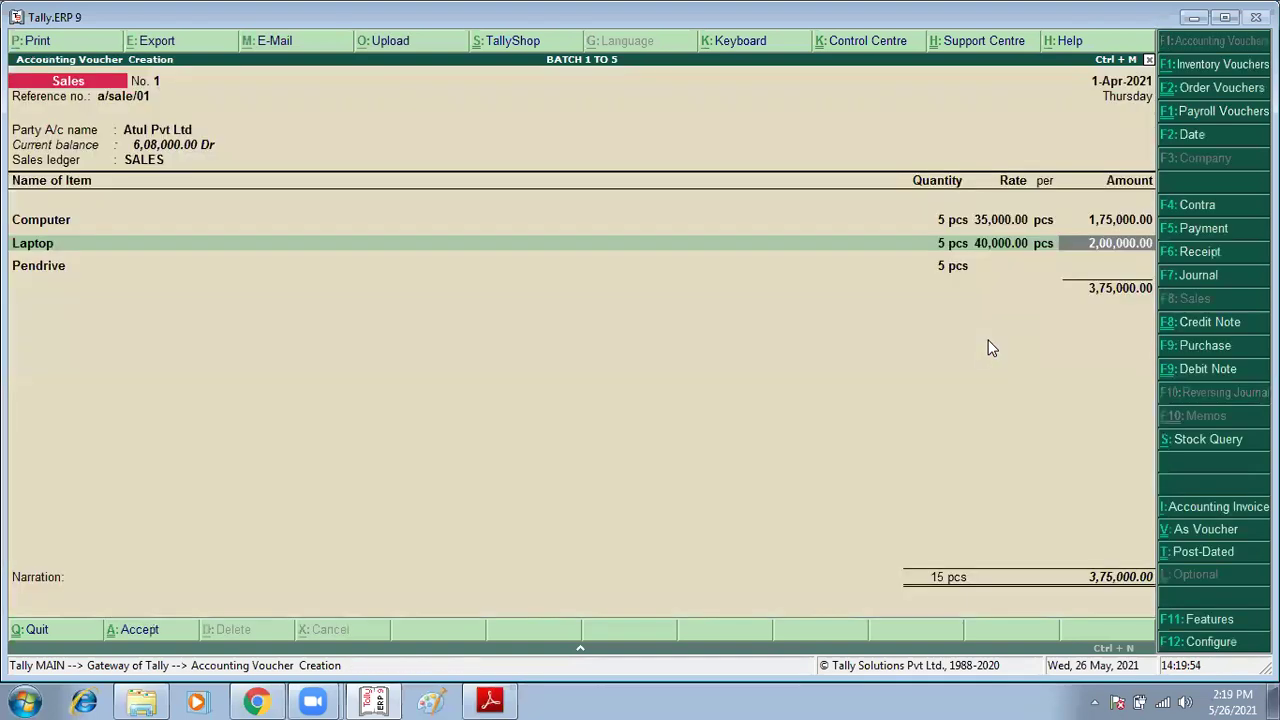
Set the Pendrive rate to 1000 for its 5 pcs in the sales voucher's item allocation
key(Return)
key(Return)
text(1000)
key(Return)
key(Return)
key(Return)
key(Return)
key(Return)
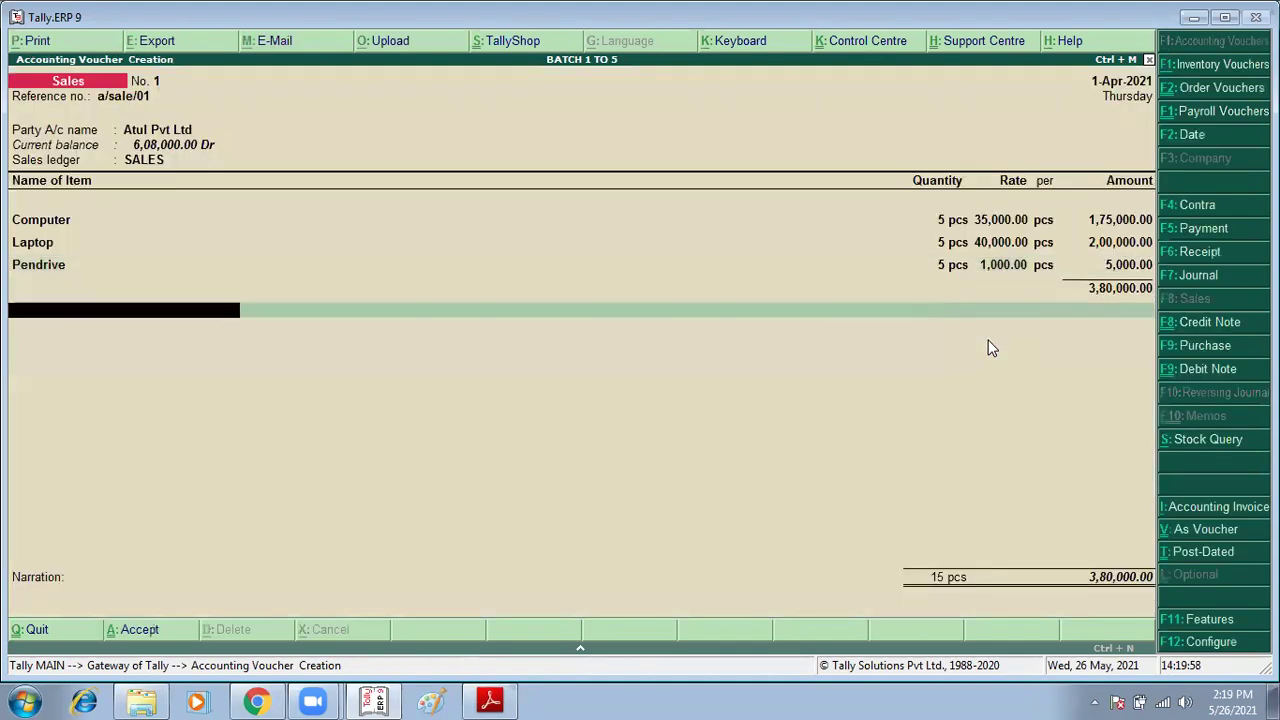
End the sales item list, leave the narration blank, and save the sales voucher
key(Return)
key(Return)
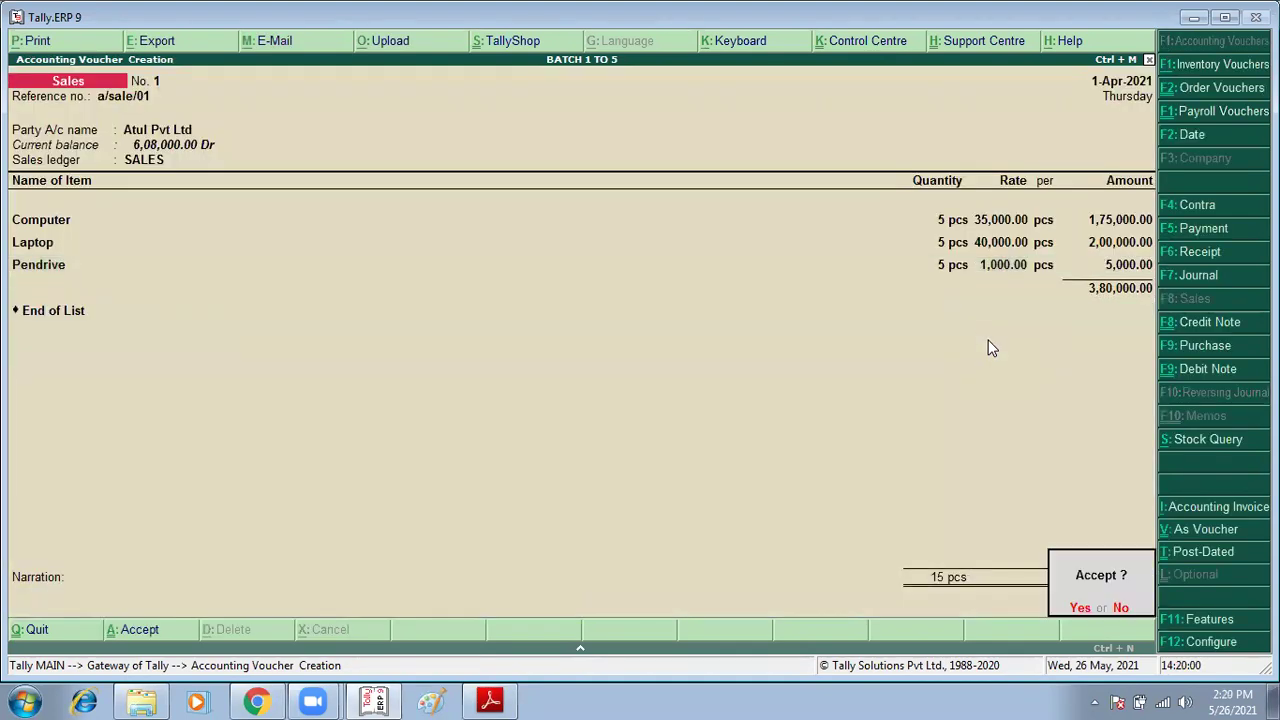
key(Return)
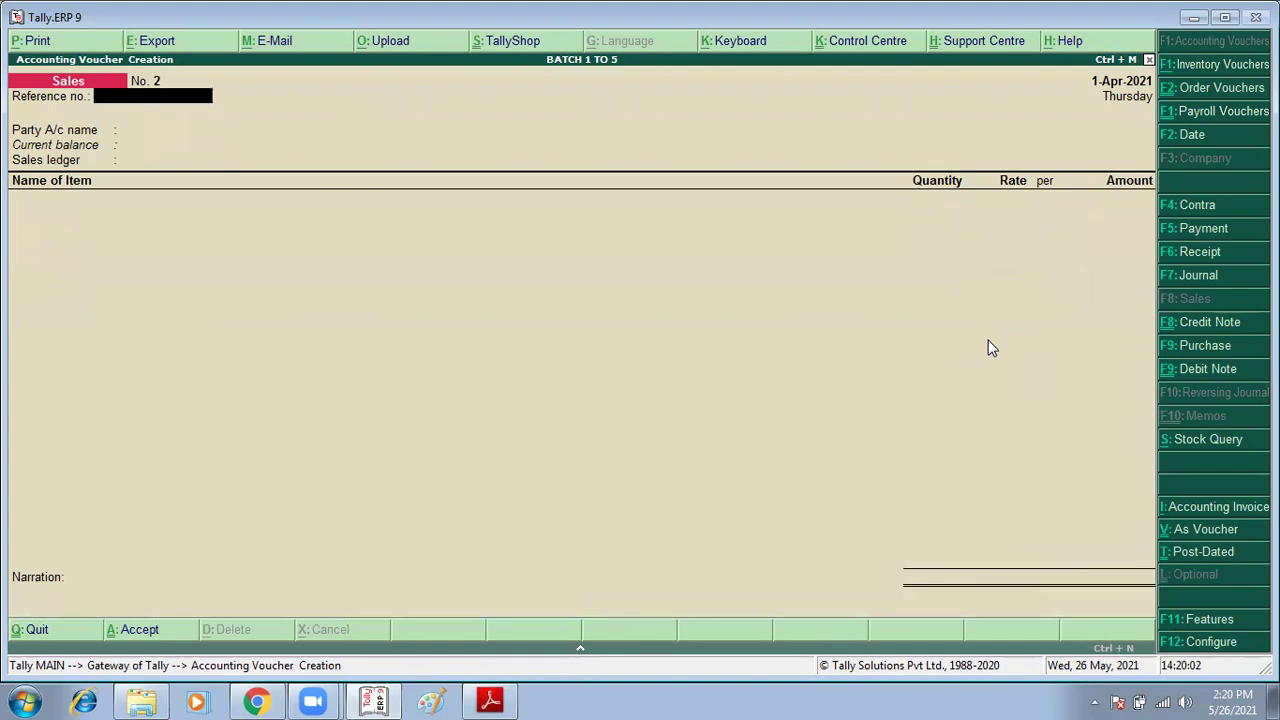
Leave voucher entry and examine the Day Book for 1-Apr-2021 down to its last entry
key(Escape)
key(Down)
key(Down)
key(Down)
key(Down)
key(Down)
key(Down)
key(Down)
key(Down)
key(Down)
key(Down)
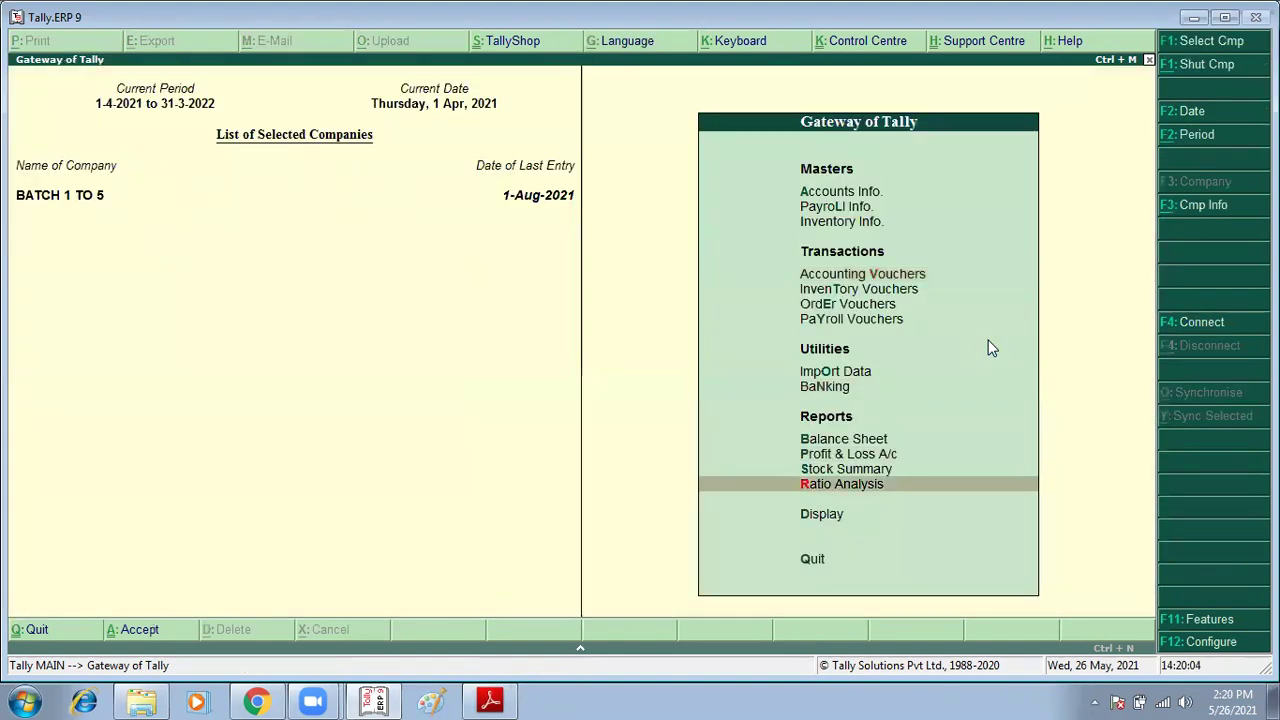
key(Return)
key(Down)
key(Down)
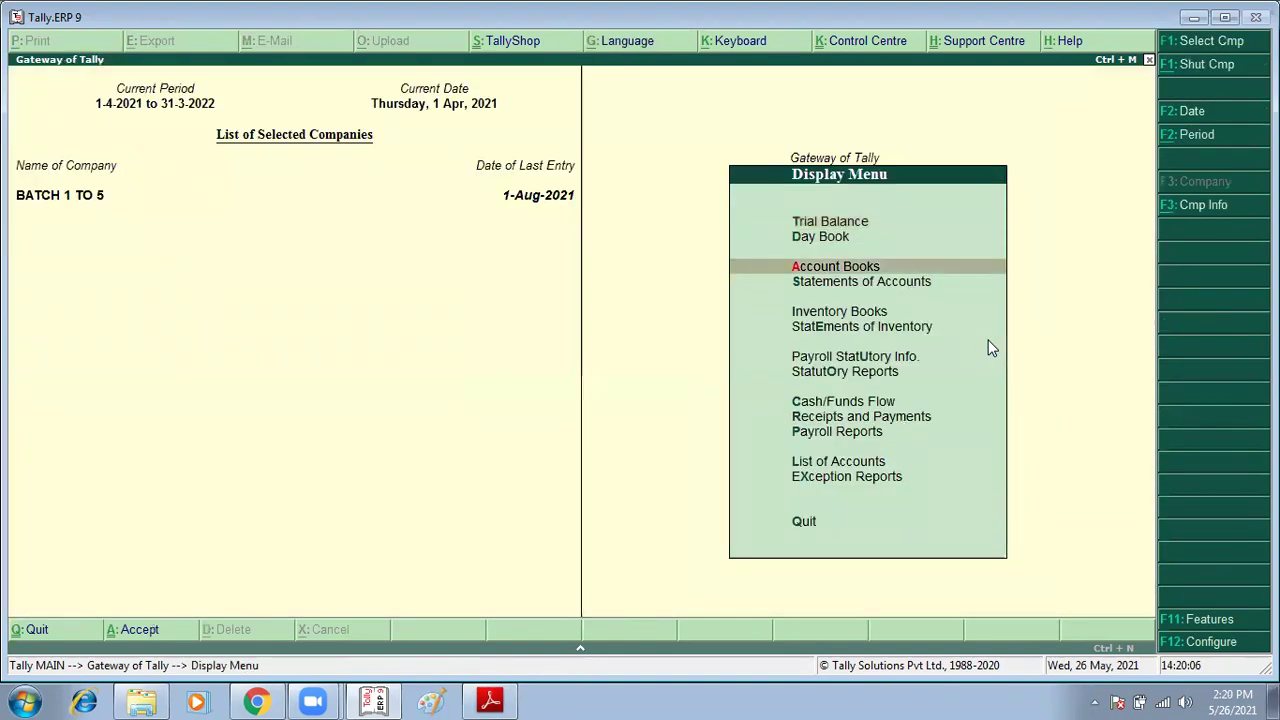
key(Up)
key(Return)
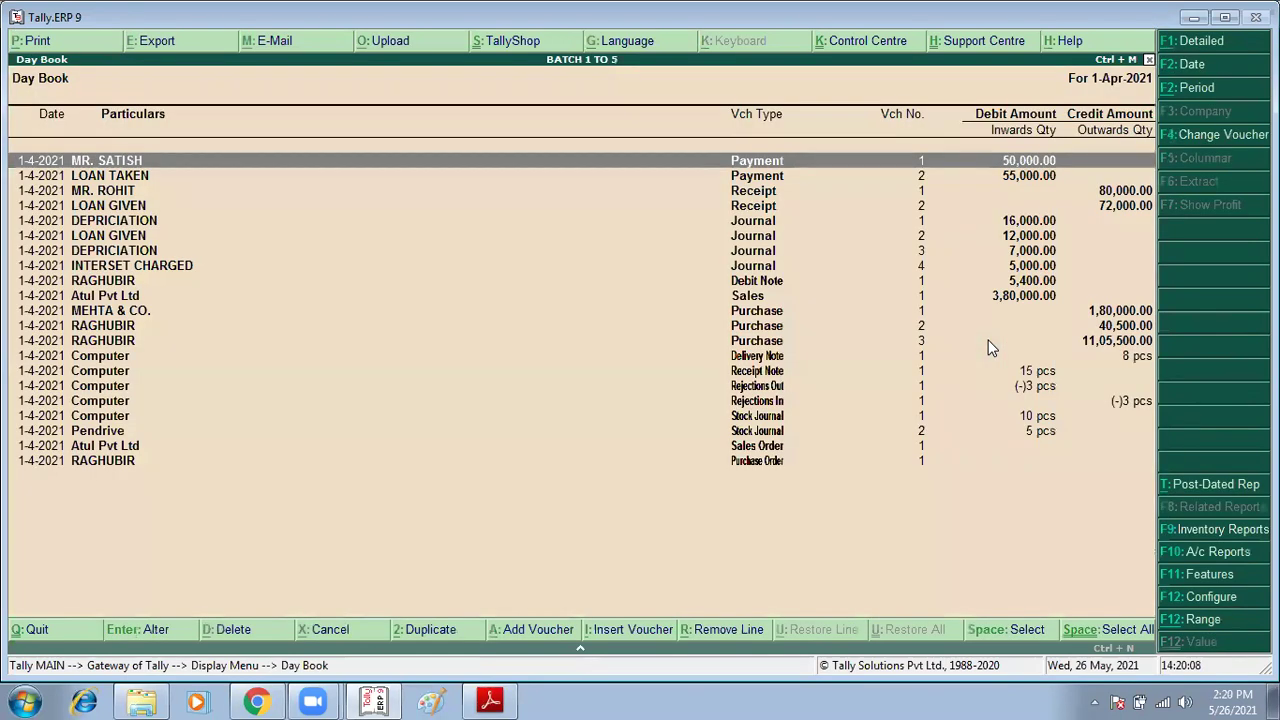
key(Down)
key(End)
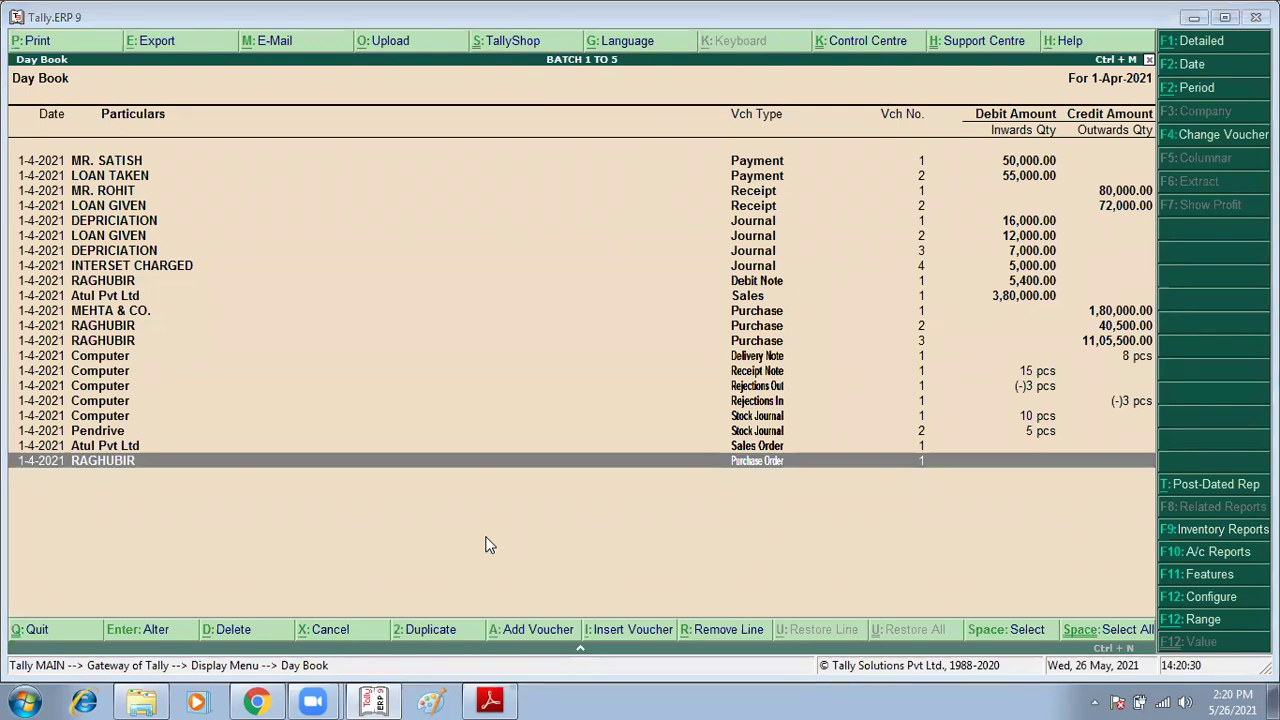
Paste the Day Book screen capture into Paint and save it as PNG file 5 in the 26th may 21 folder
click(440, 700)
key(ctrl+v)
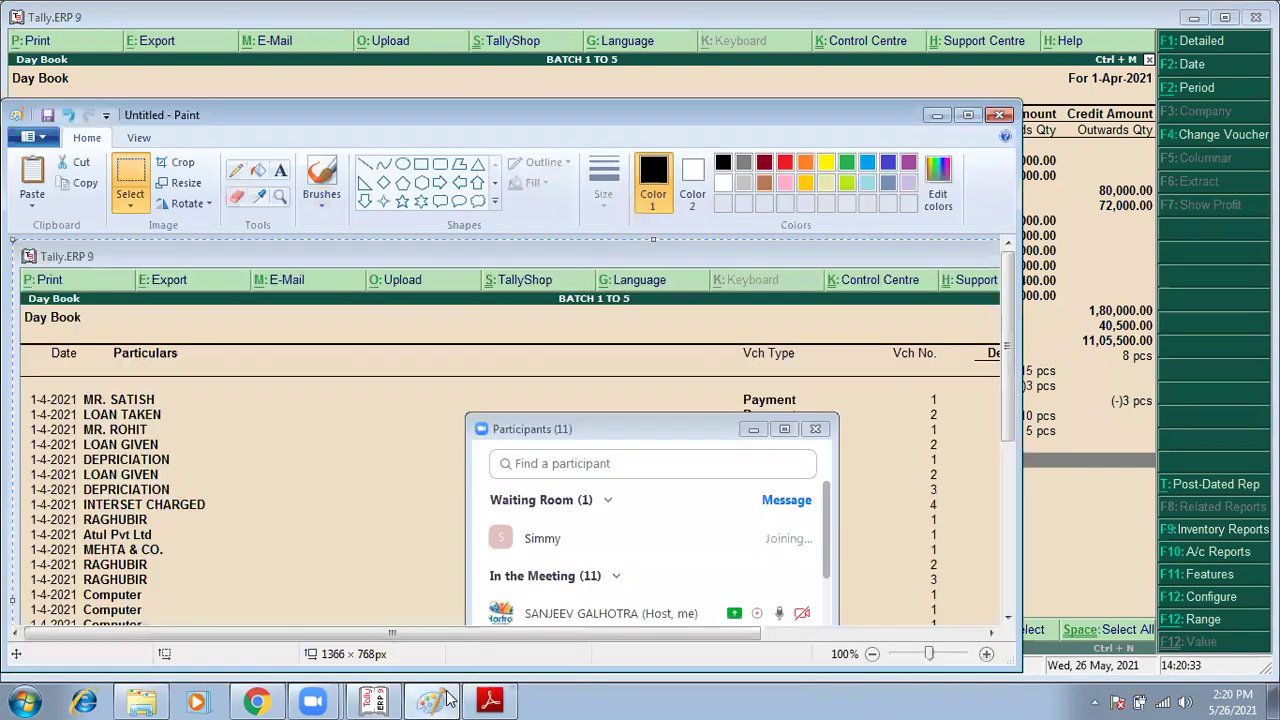
key(ctrl+s)
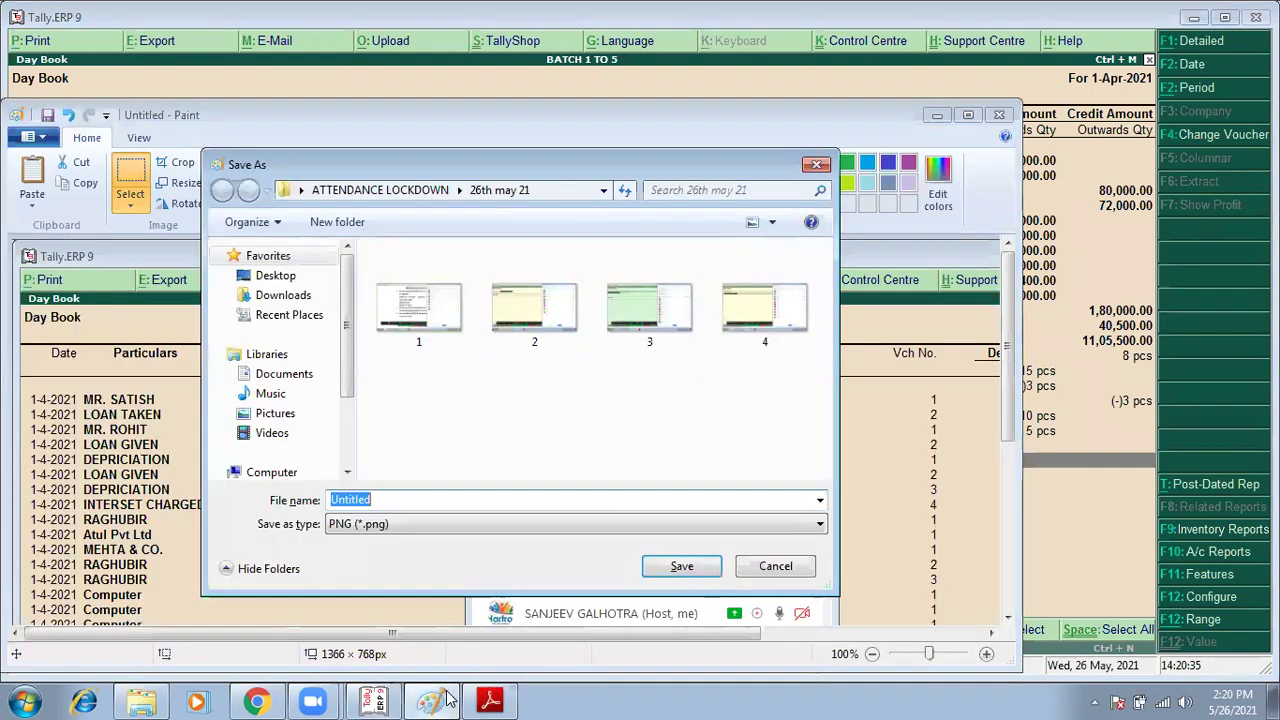
text(5)
key(Return)
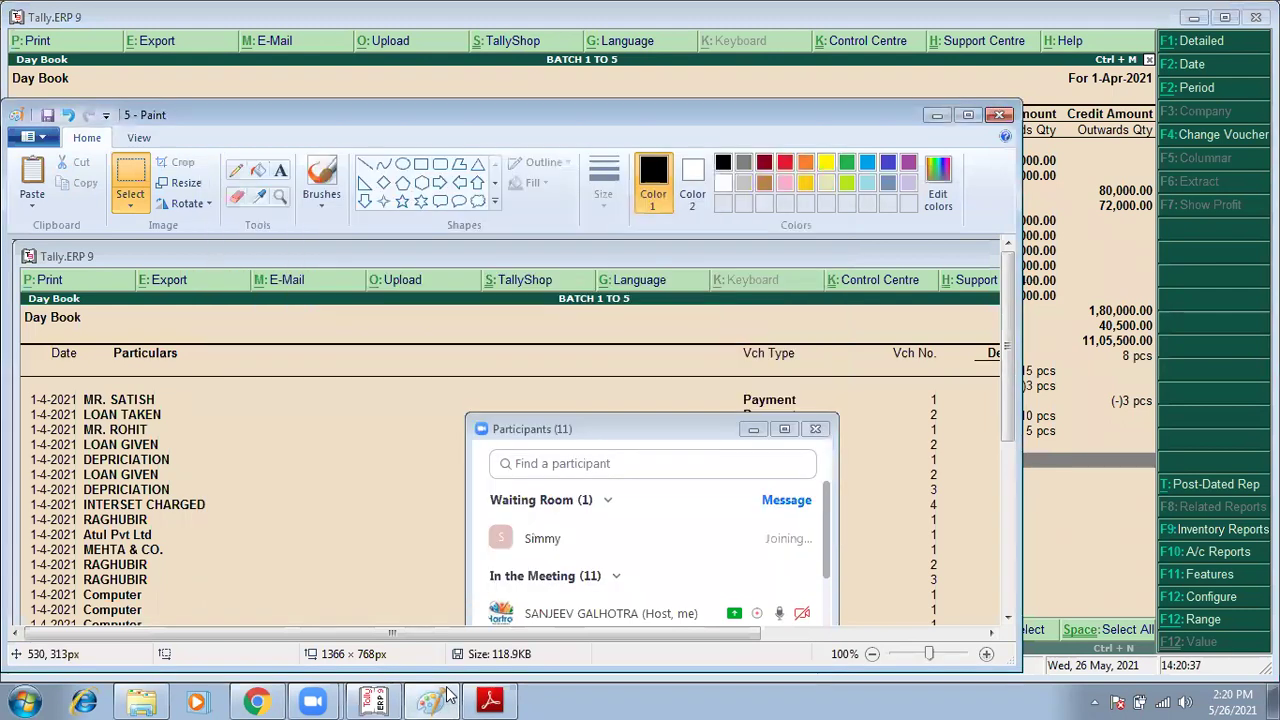
click(998, 114)
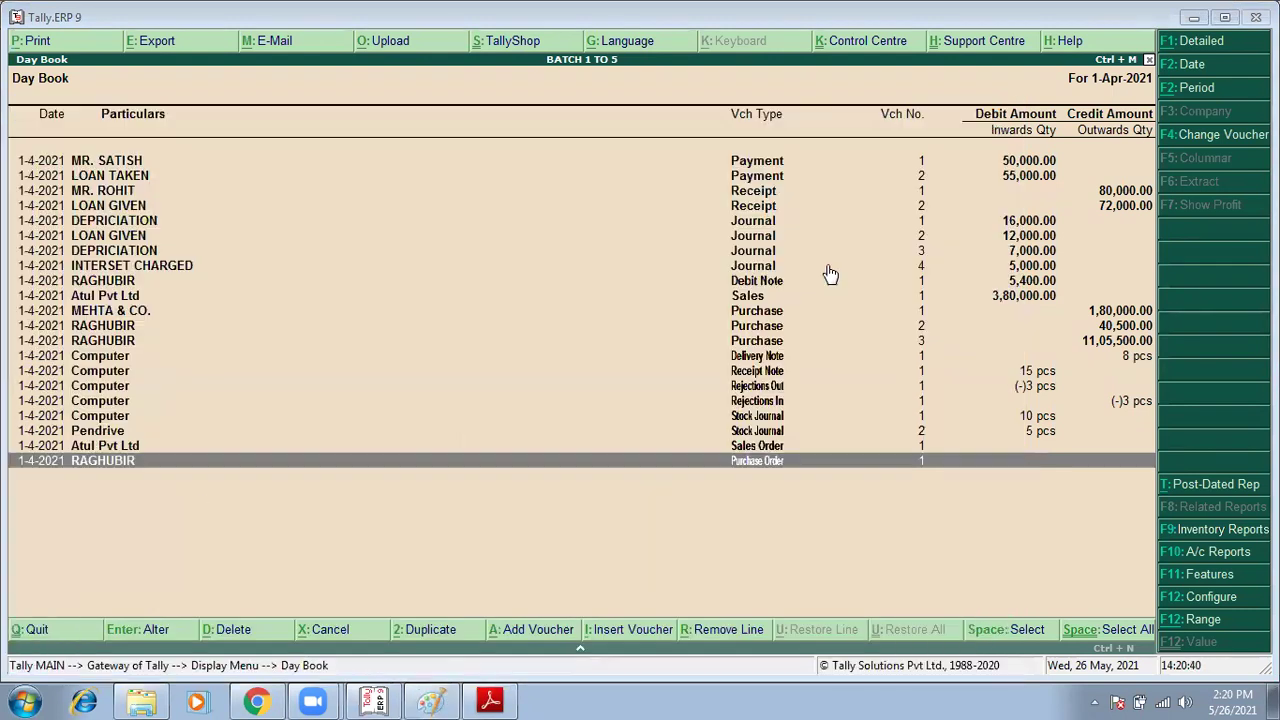
Limit the Day Book to Rejections In vouchers and show them in detailed format
click(505, 447)
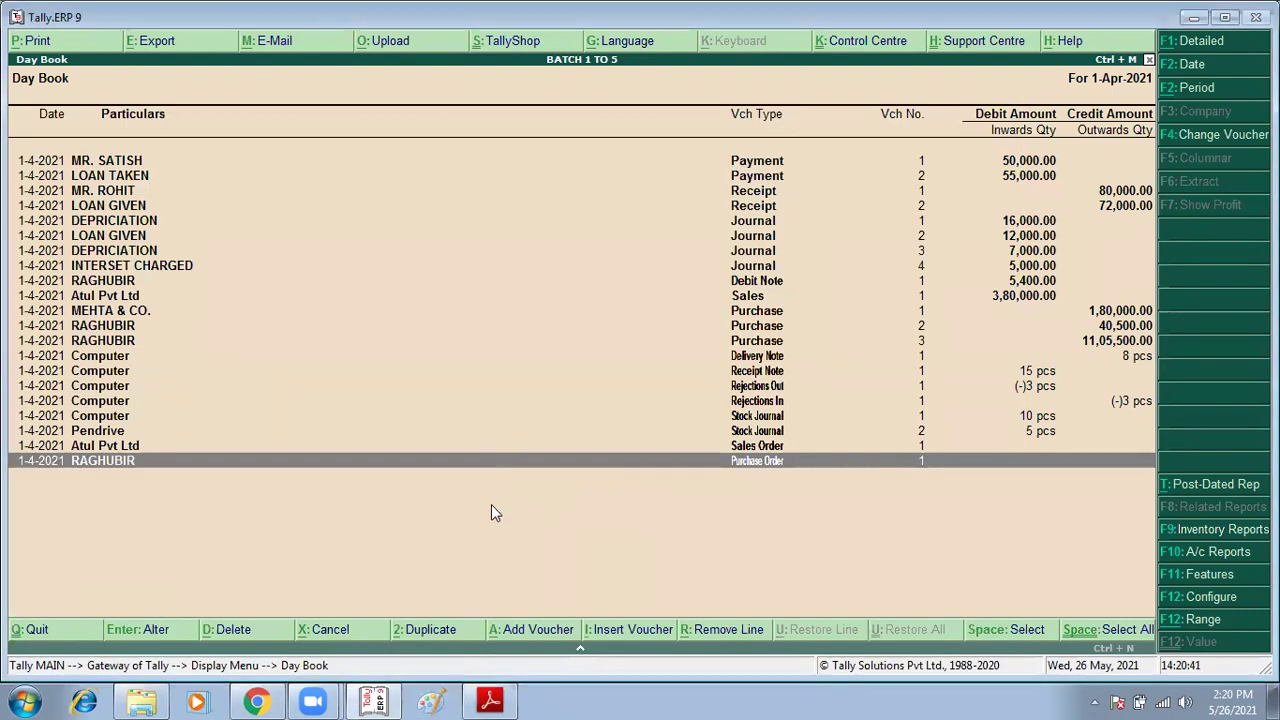
key(Escape)
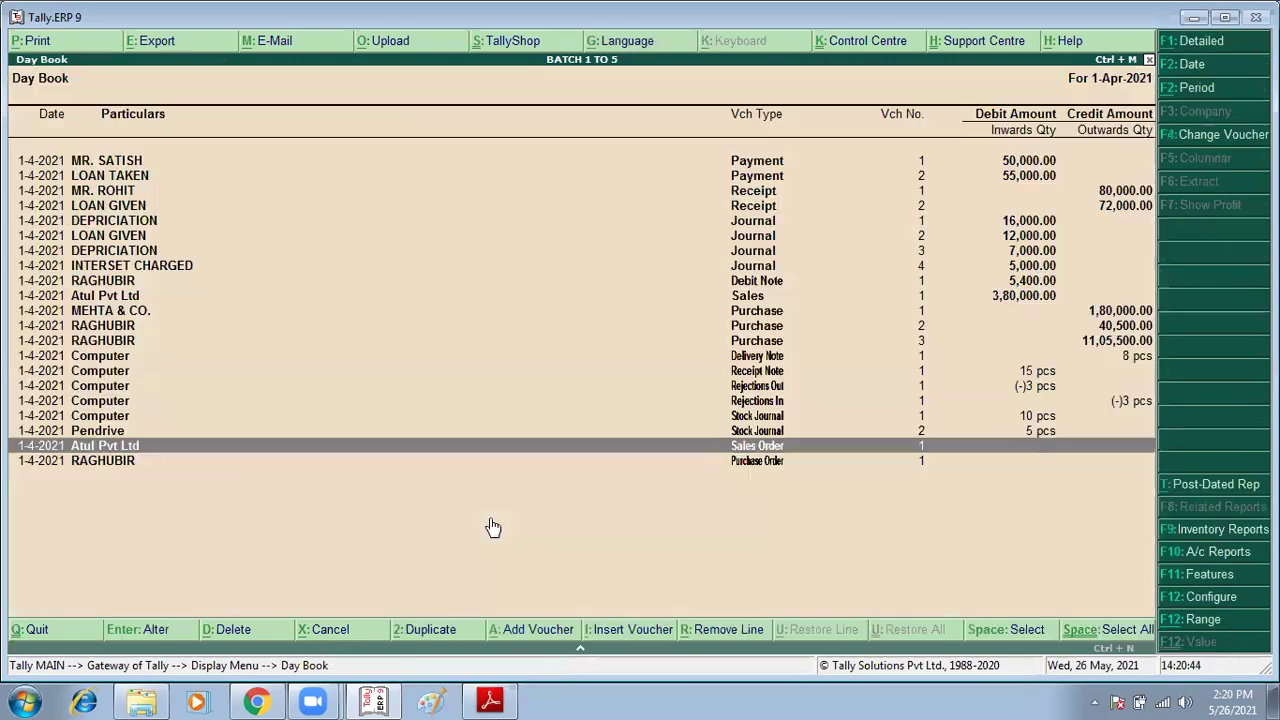
key(F4)
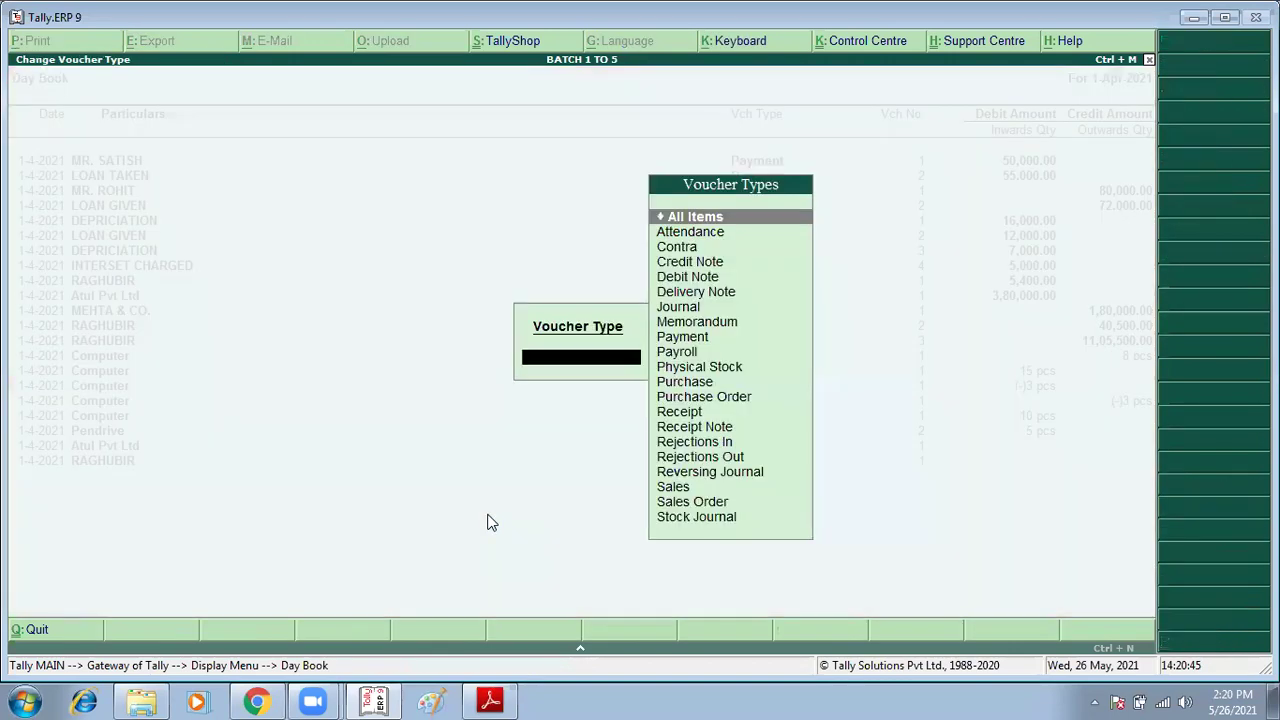
text(Re)
key(Down)
key(Down)
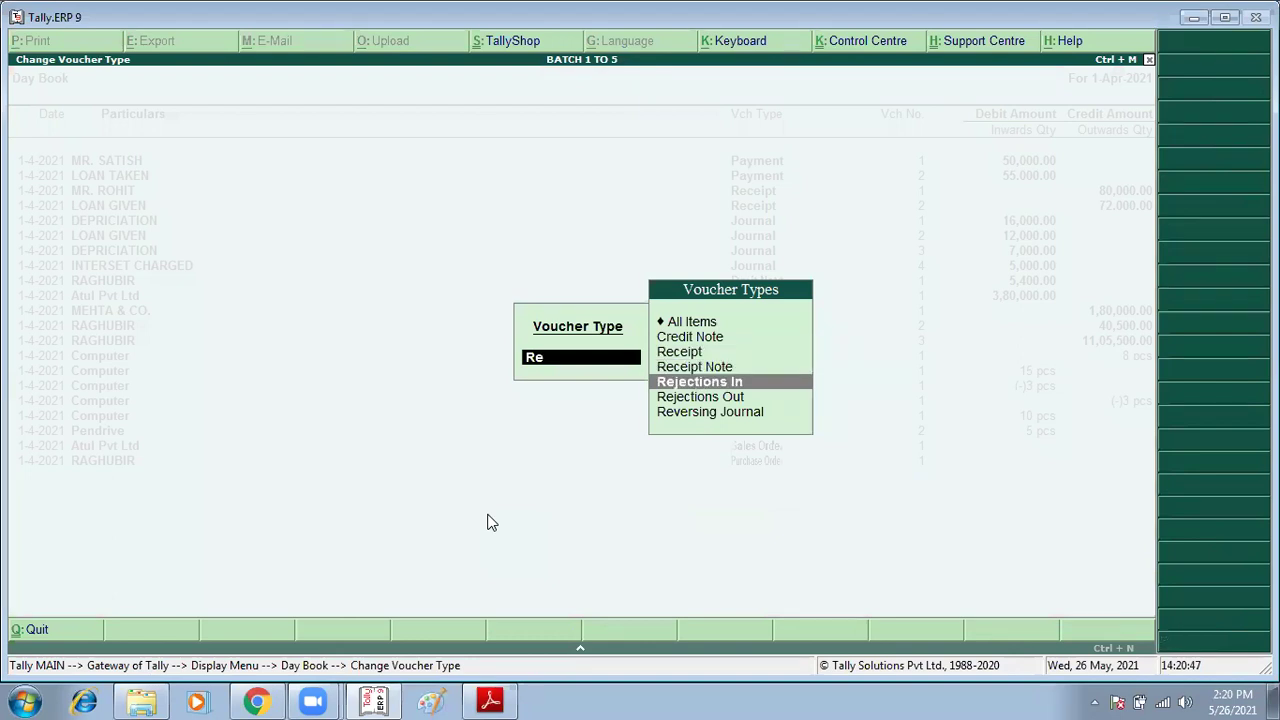
key(Return)
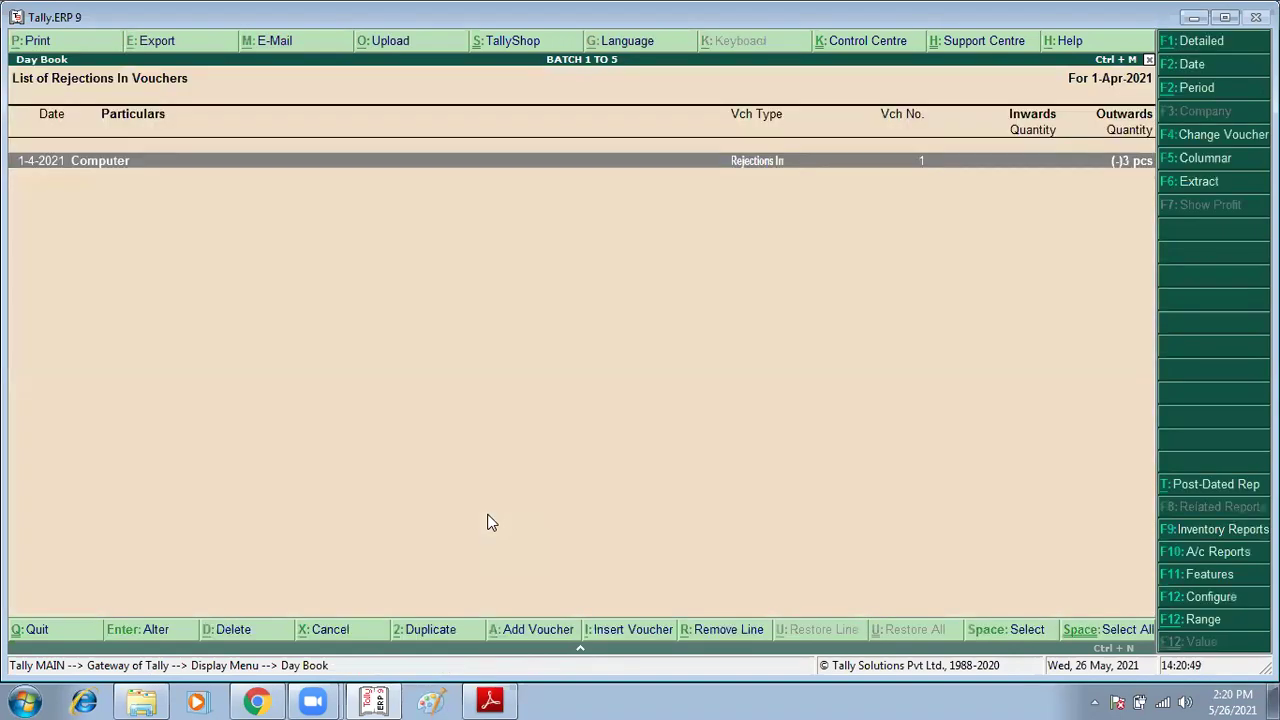
key(alt+F1)
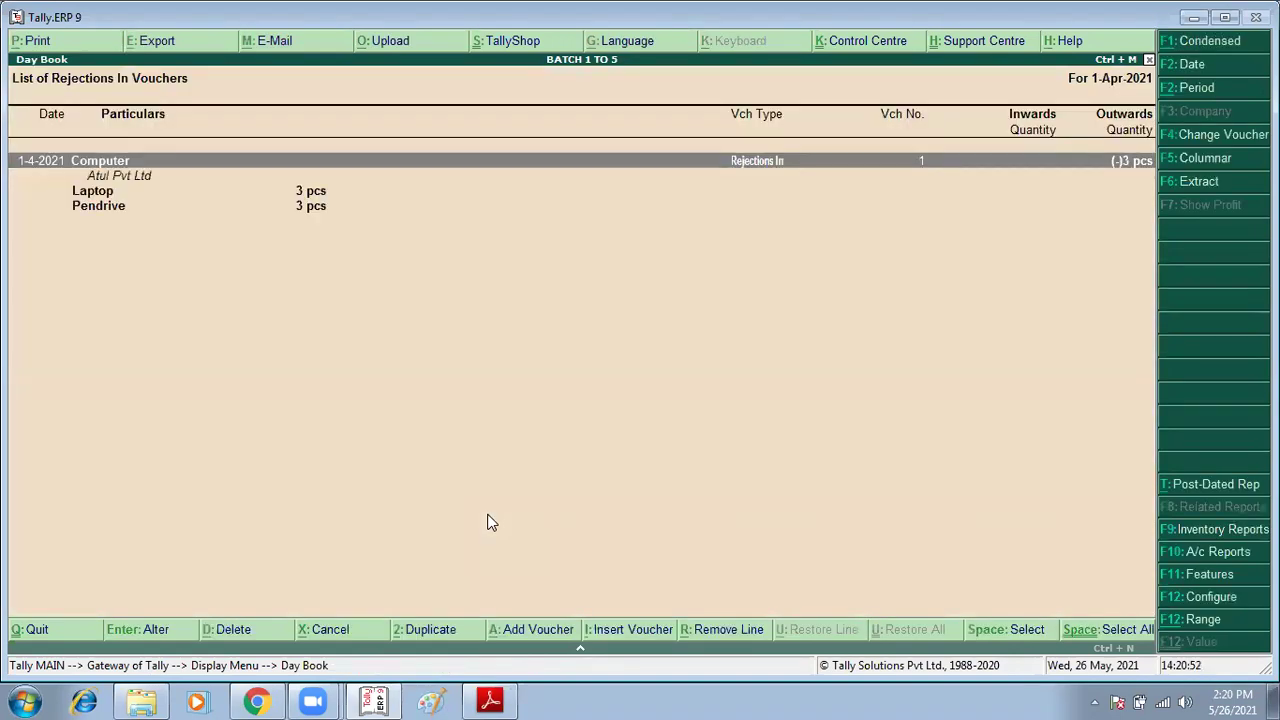
Switch the Day Book to Rejections Out vouchers and show them in detailed format
key(F4)
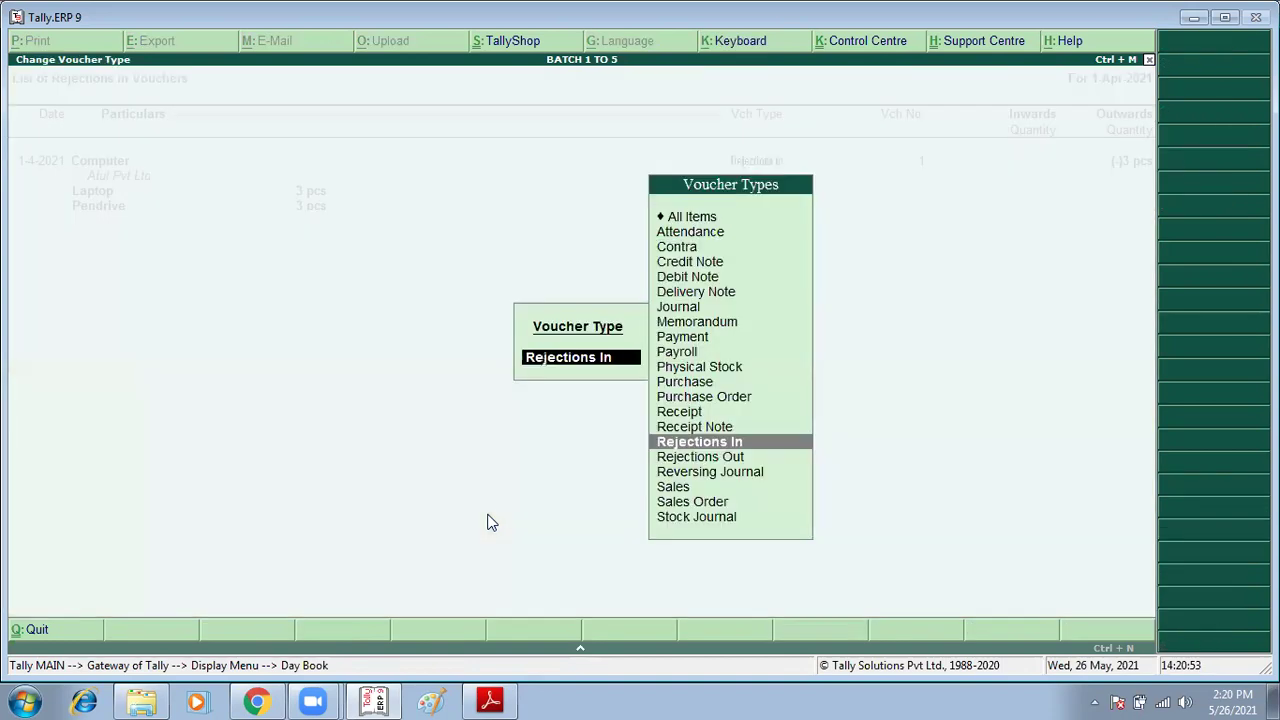
key(Down)
key(Return)
key(alt+F1)
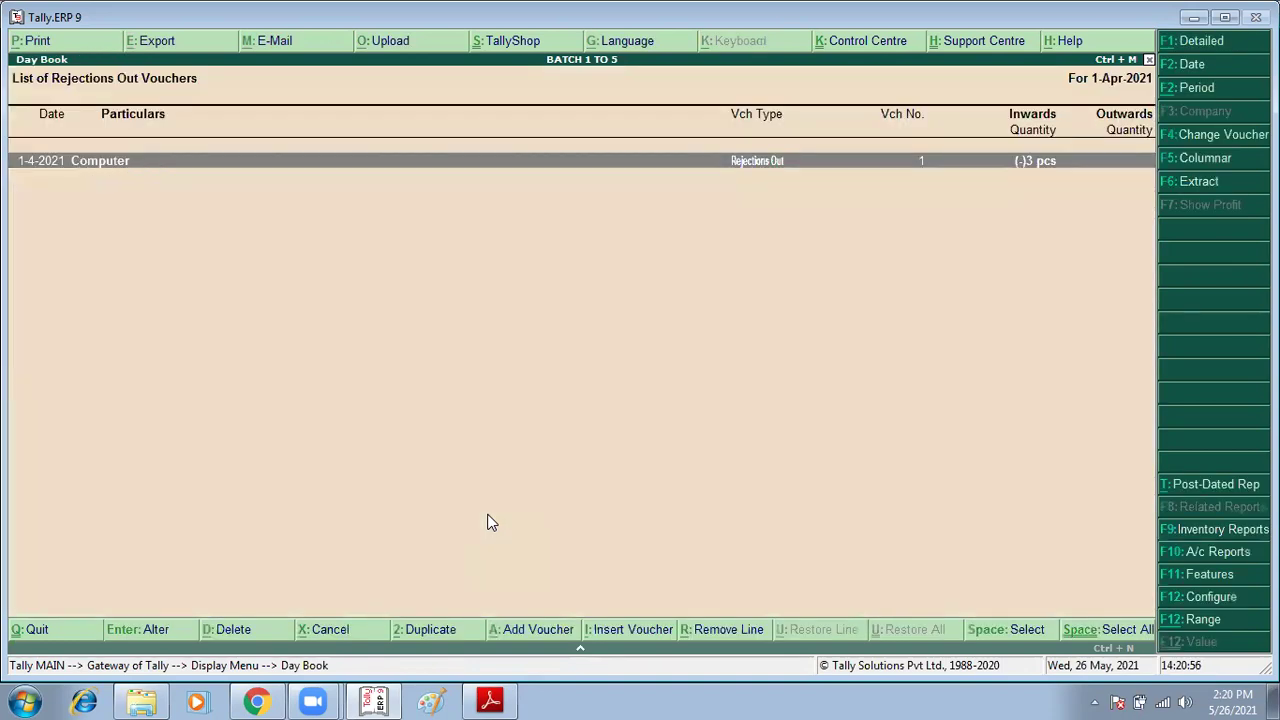
Show the Rejections Out voucher in detailed format and switch the Day Book to Purchase Order vouchers
key(alt+F1)
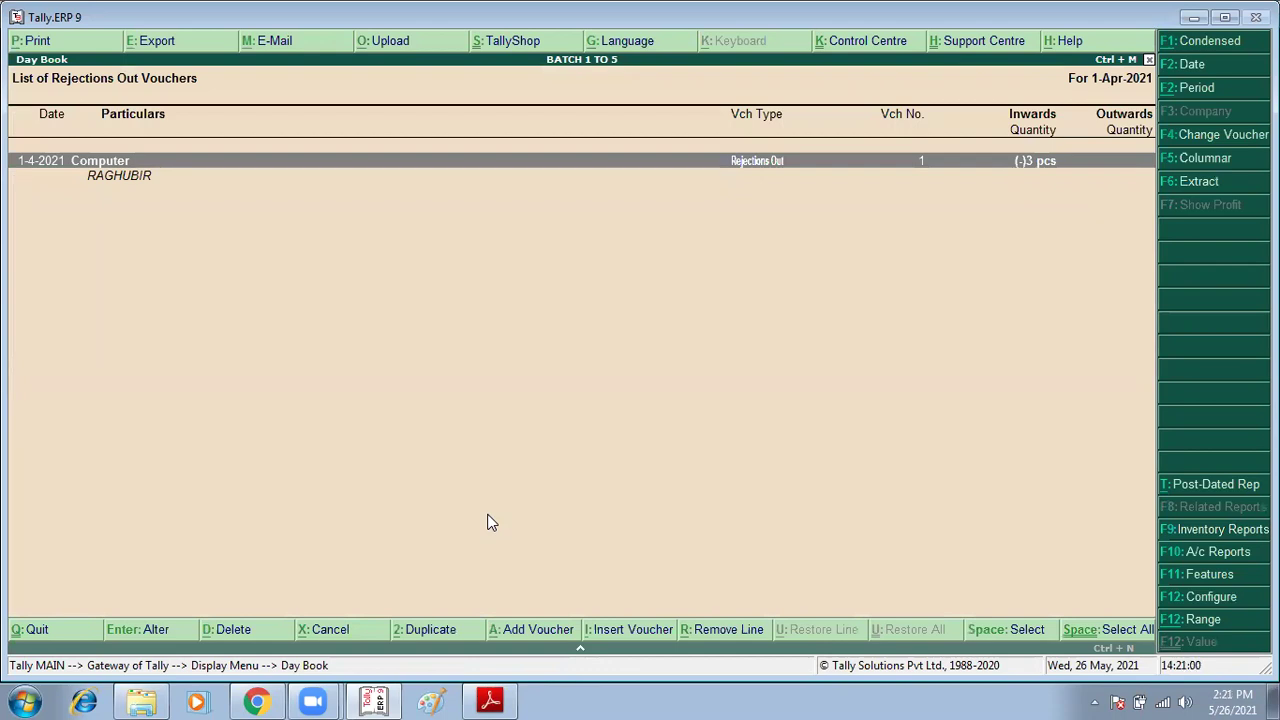
key(F4)
text(Pu)
key(Down)
key(Down)
key(Return)
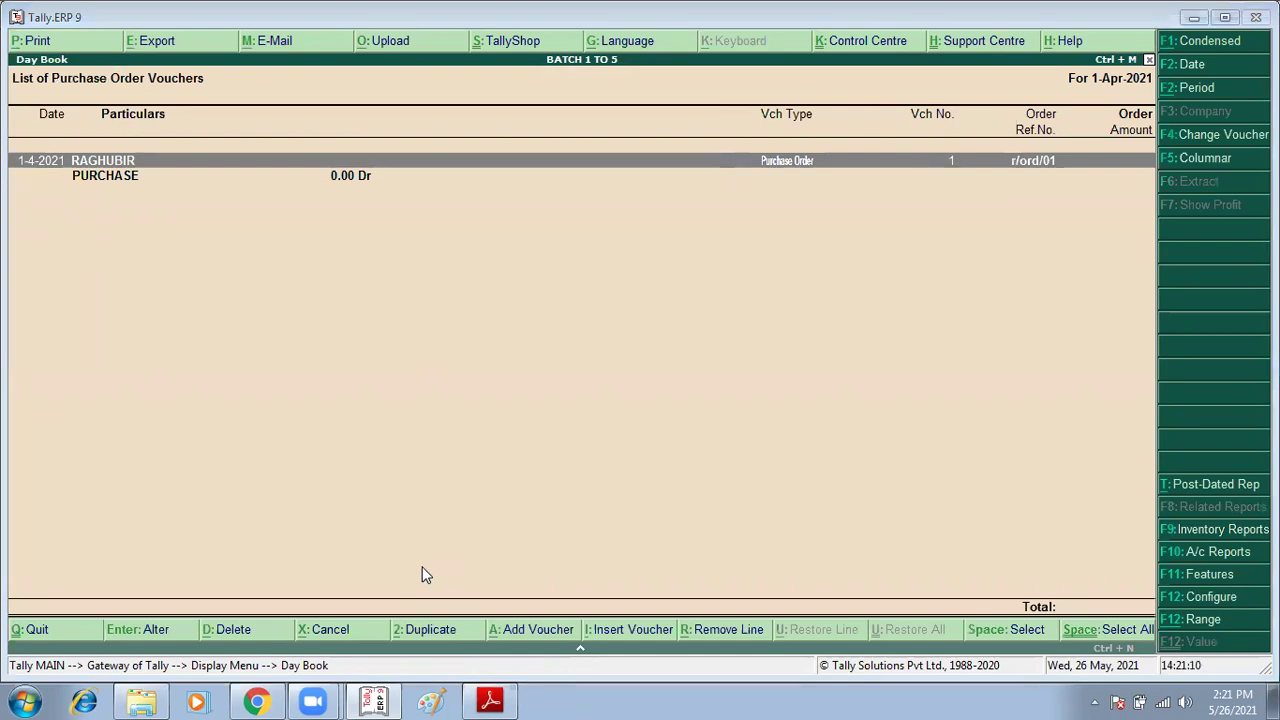
Switch to Paint and paste the screen capture of the Purchase Order voucher list onto the blank canvas
click(431, 701)
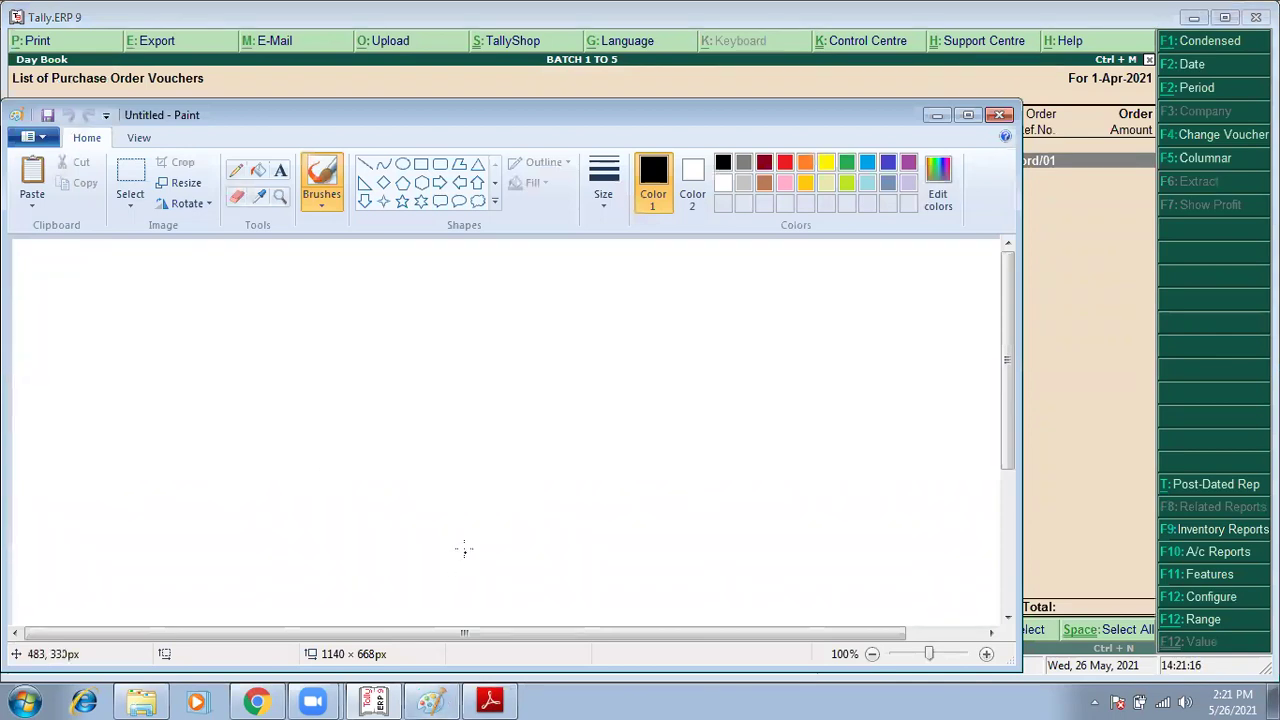
key(ctrl+v)
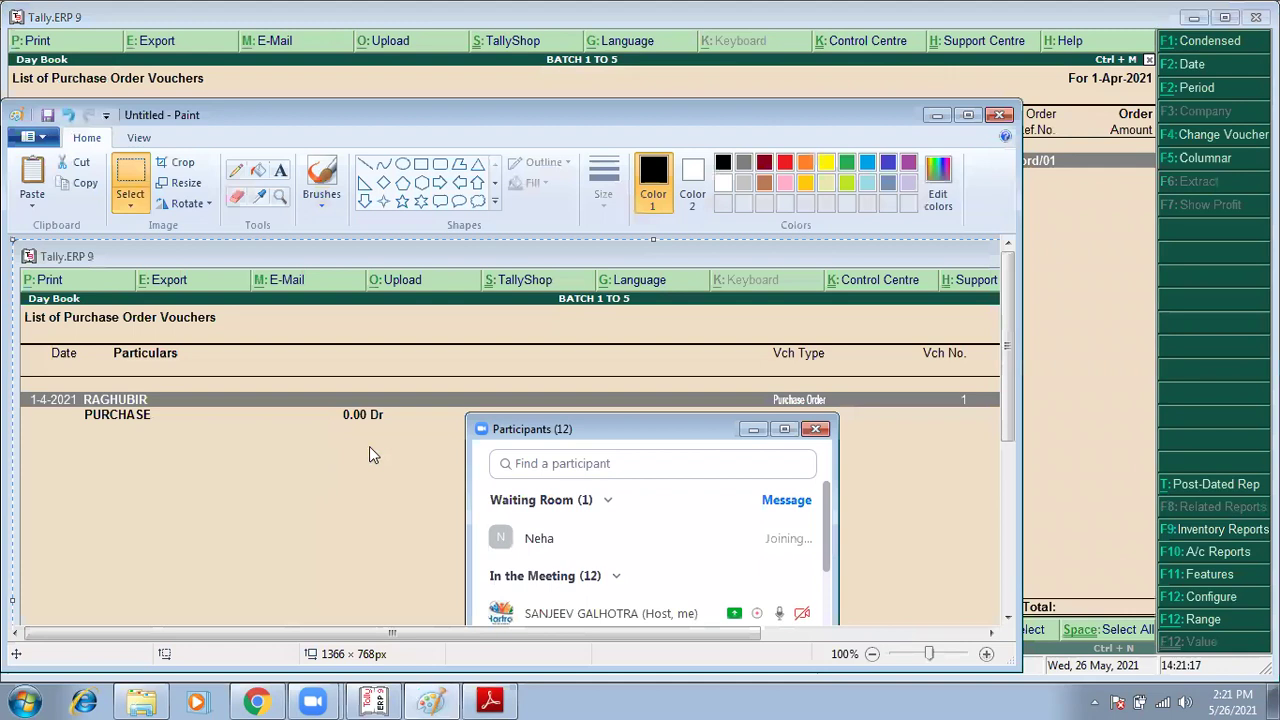
key(ctrl+s)
click(785, 192)
text(6)
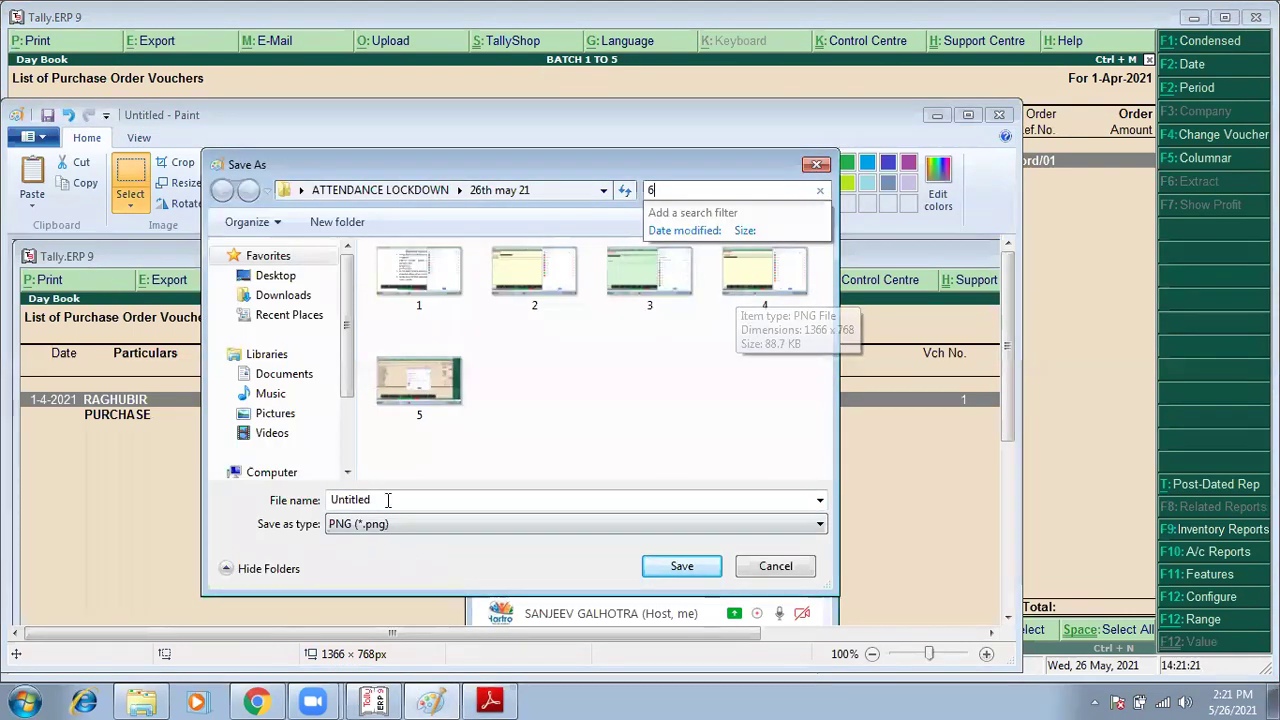
key(Return)
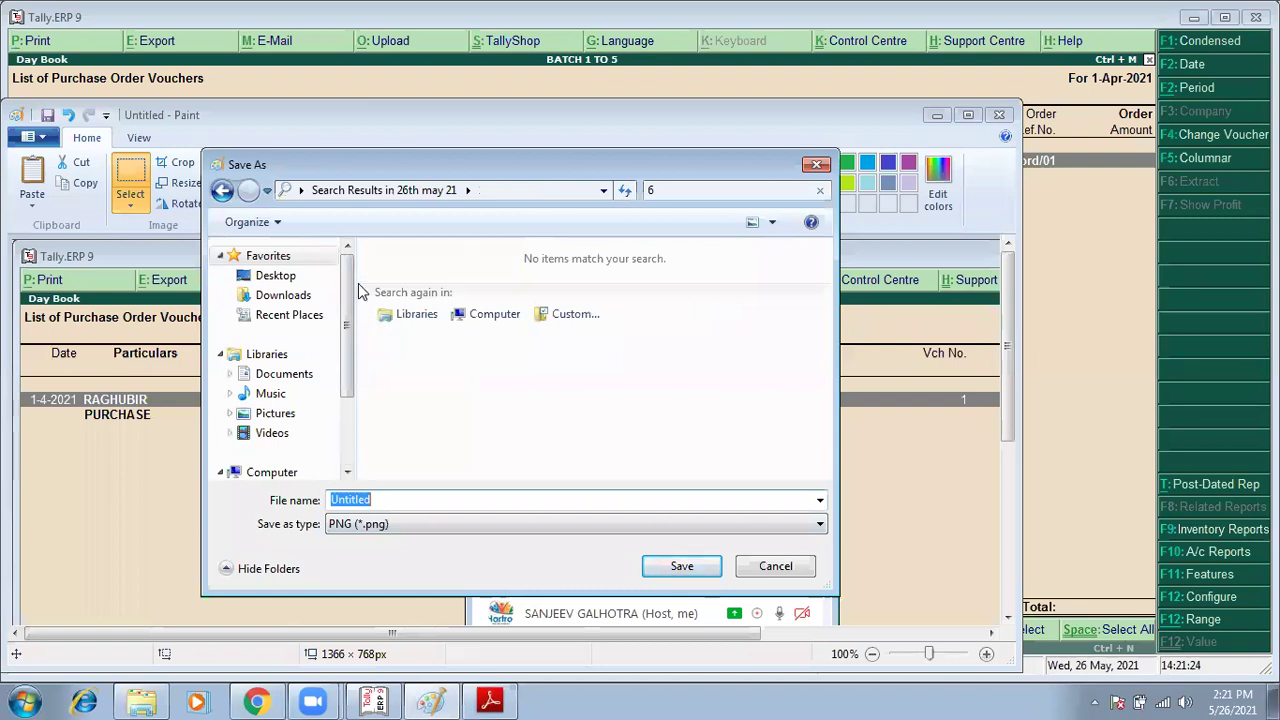
key(BackSpace)
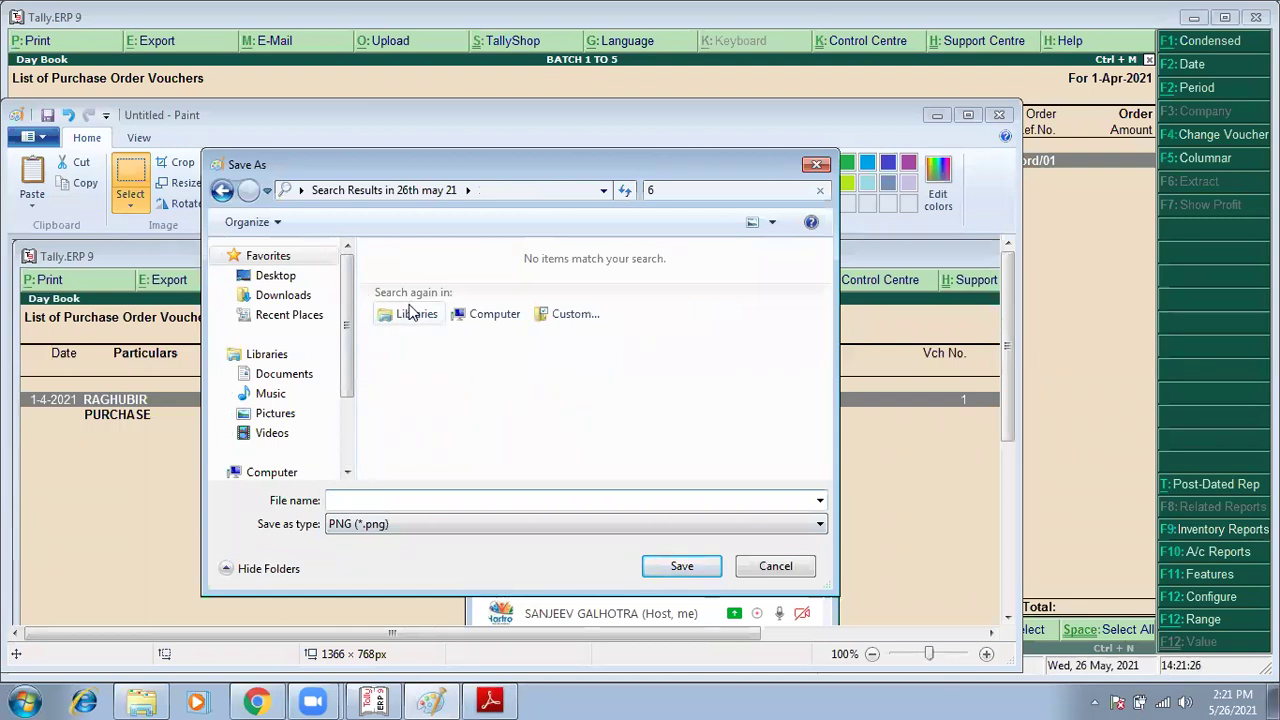
click(300, 190)
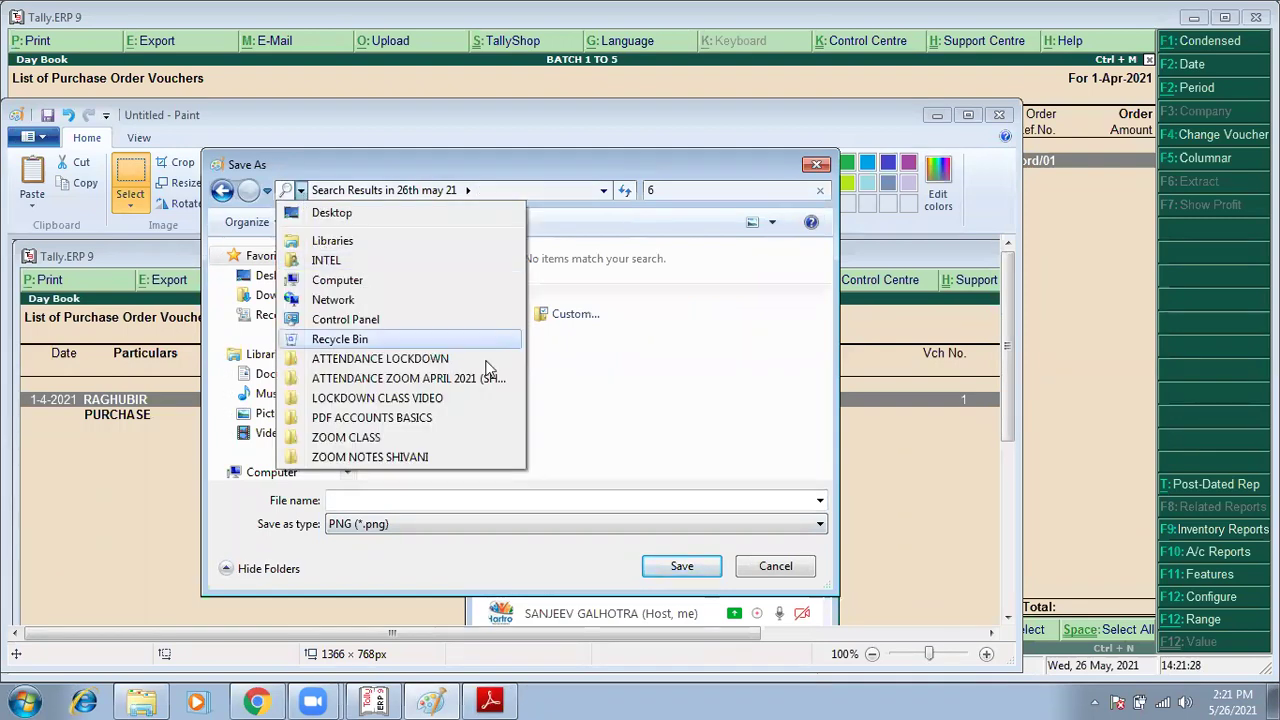
click(819, 207)
click(817, 165)
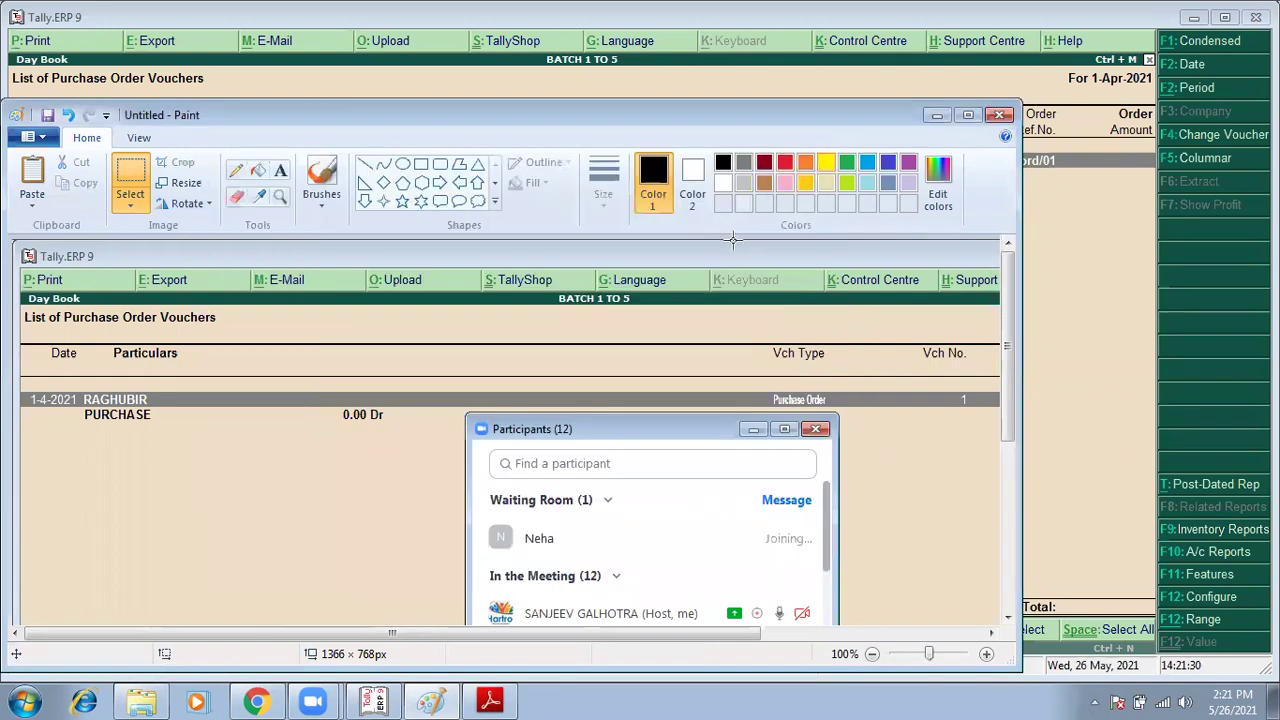
Save the pasted capture as PNG file 6 in the 26th may 21 folder and close Paint
key(ctrl+s)
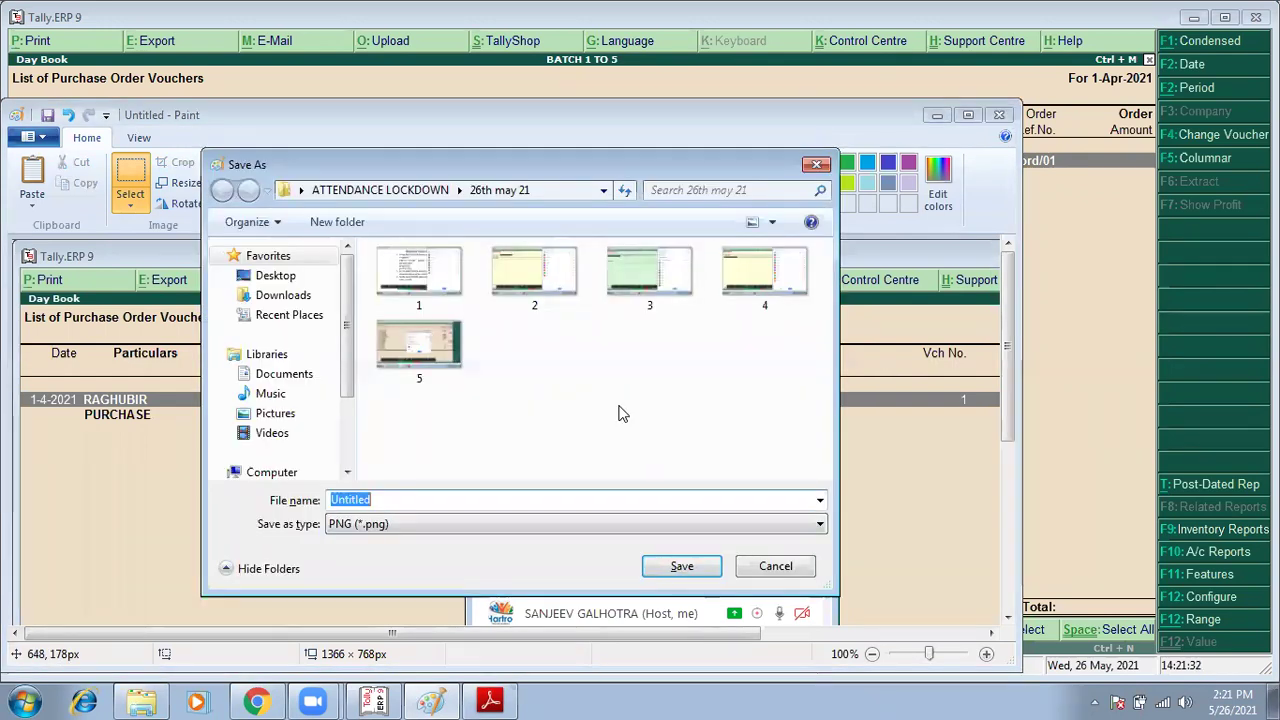
text(6)
key(Return)
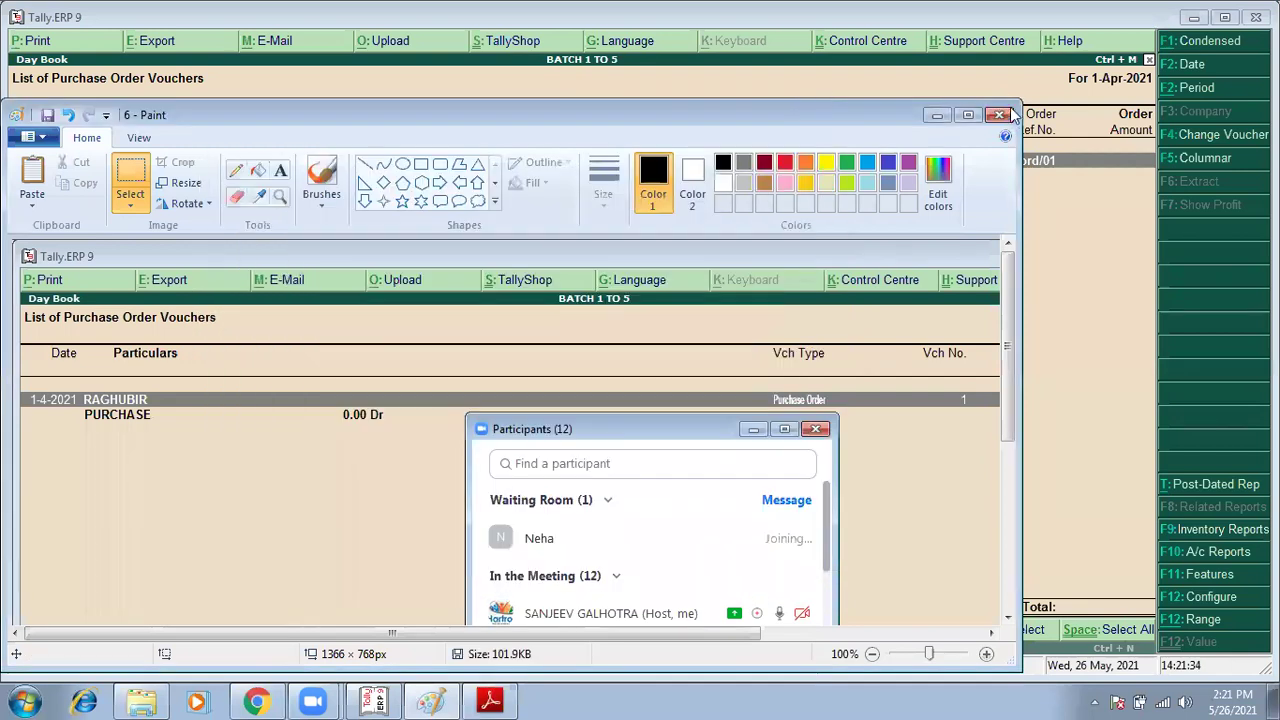
click(1002, 116)
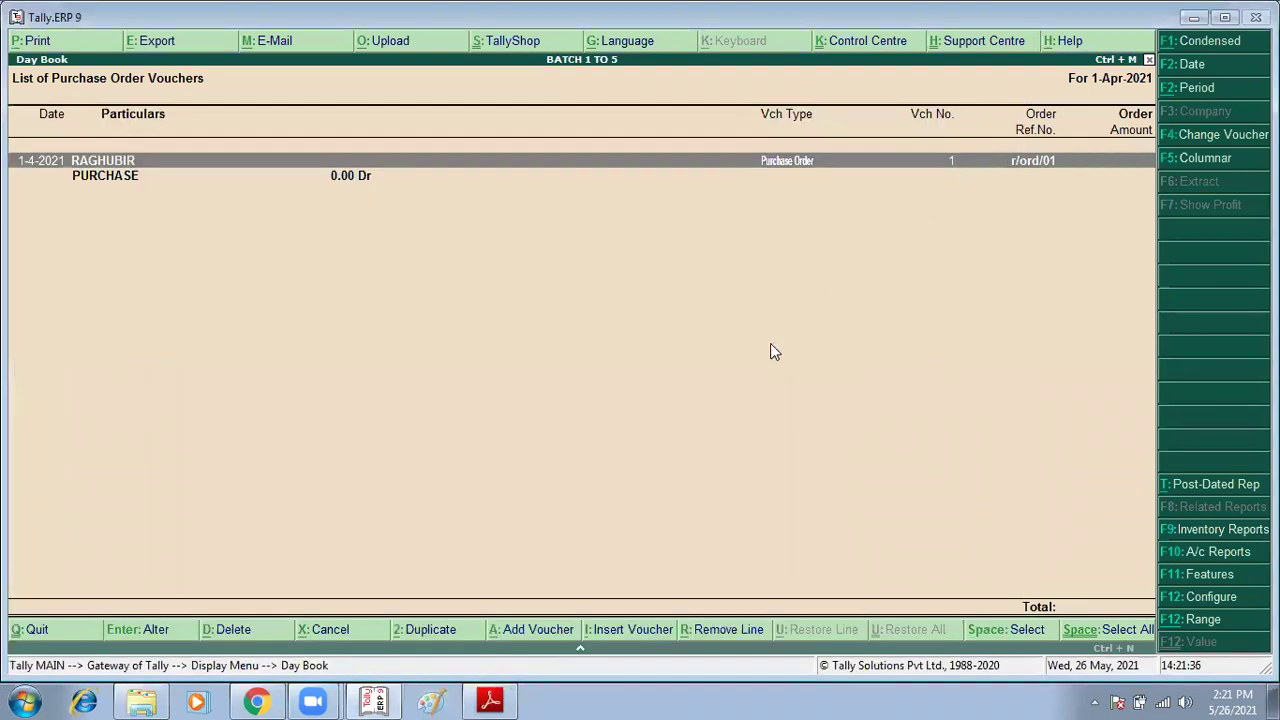
Leave the Day Book for the Gateway of Tally and open the Display reports
key(Escape)
key(Escape)
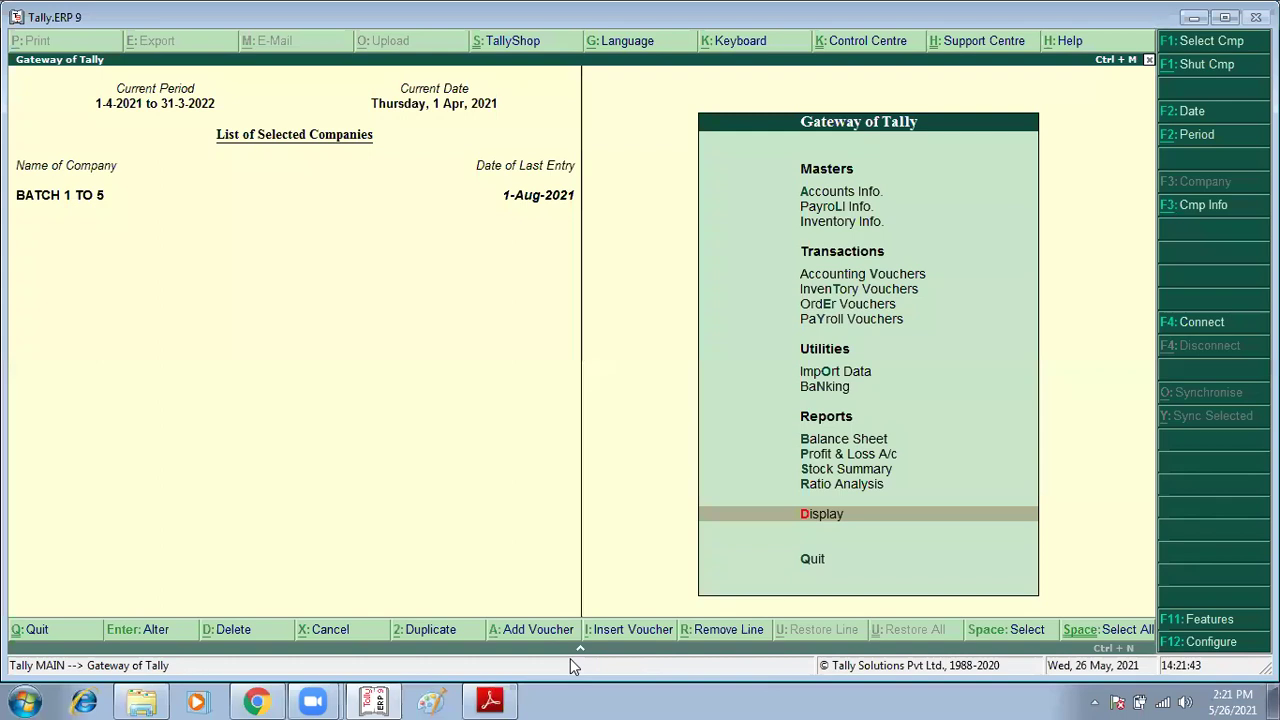
key(d)
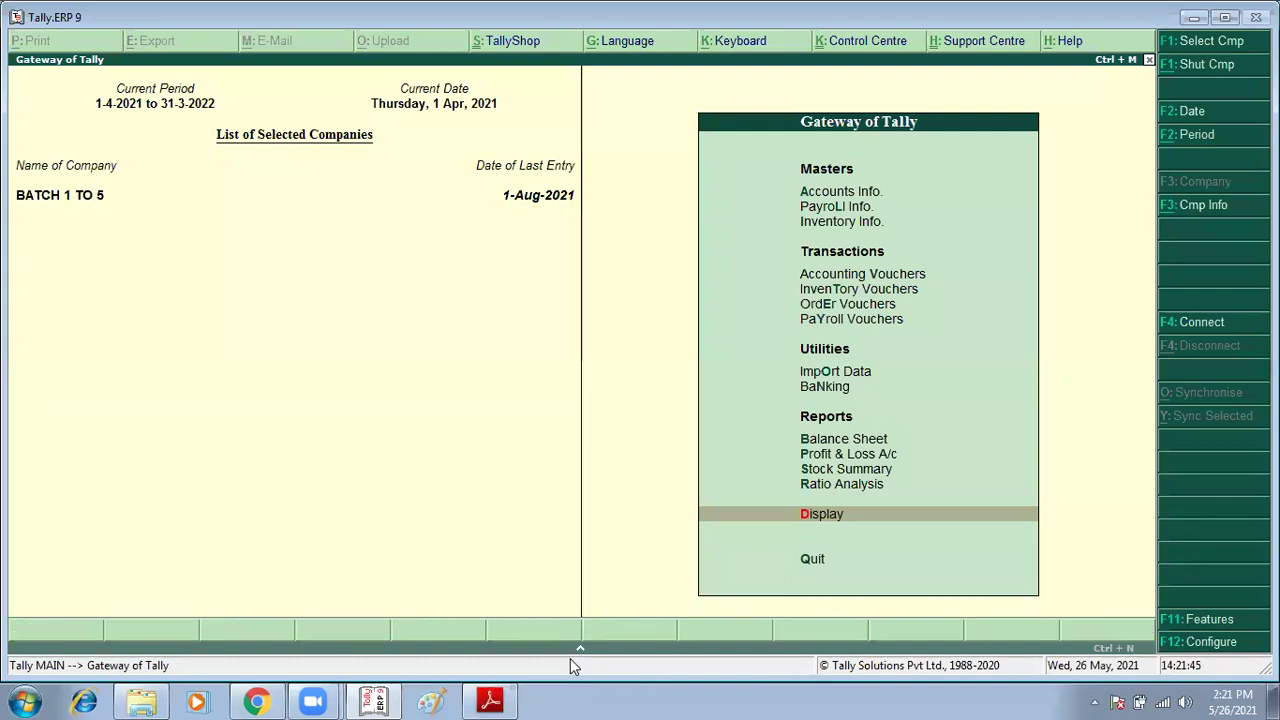